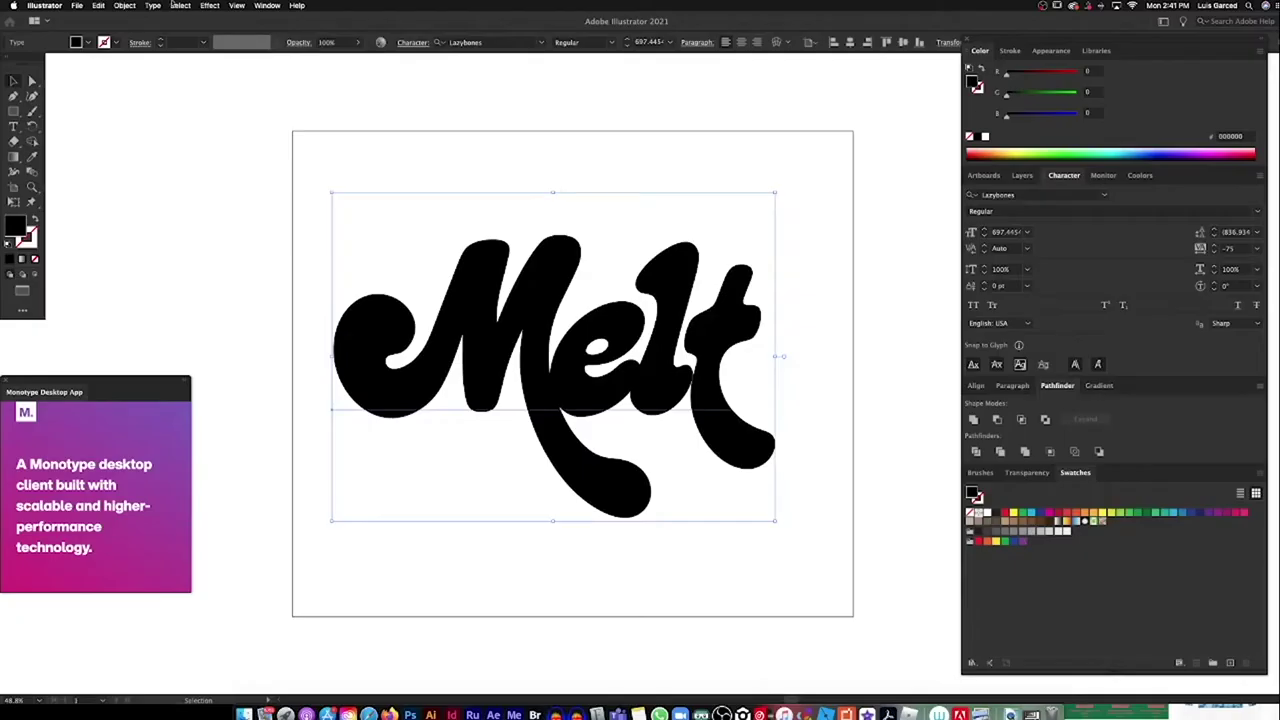
Step: Convert the Lazybones 'Melt' text into grouped outline shapes with Create Outlines
left_click(152, 5)
left_click(195, 175)
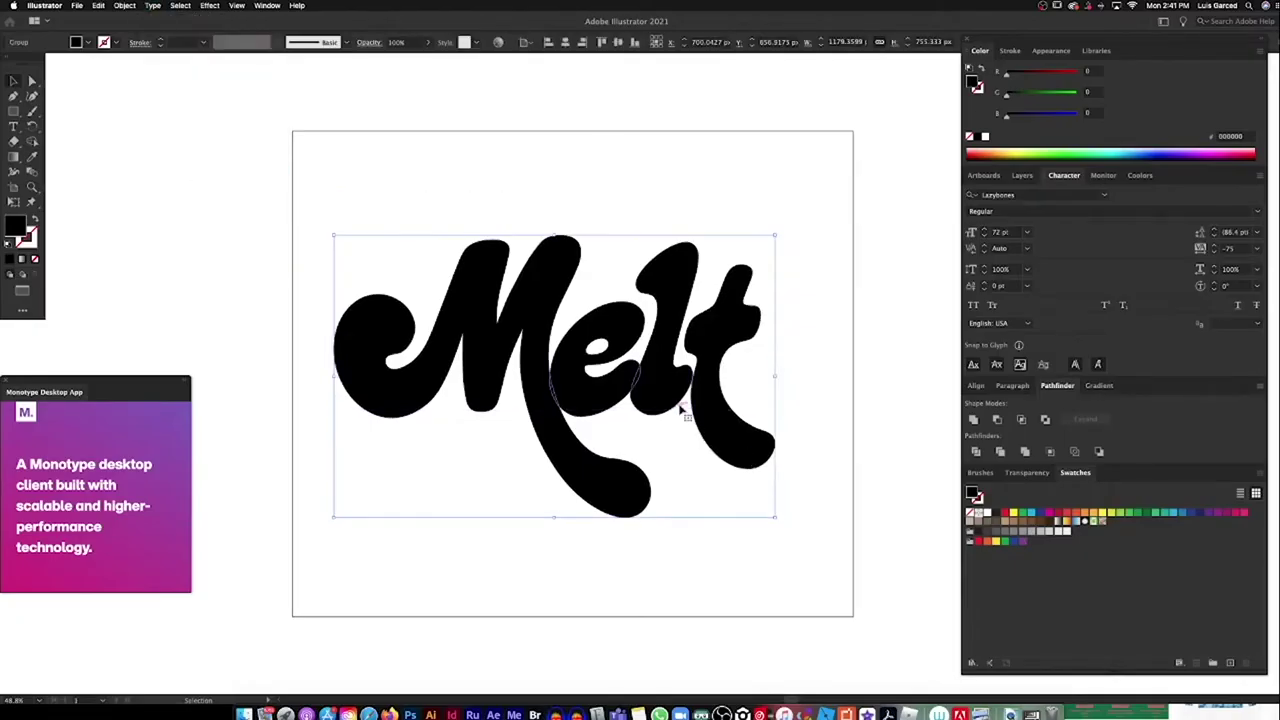
Step: Merge the Melt letters into one compound path and round the M's tail with the Pencil
key("ctrl+8")
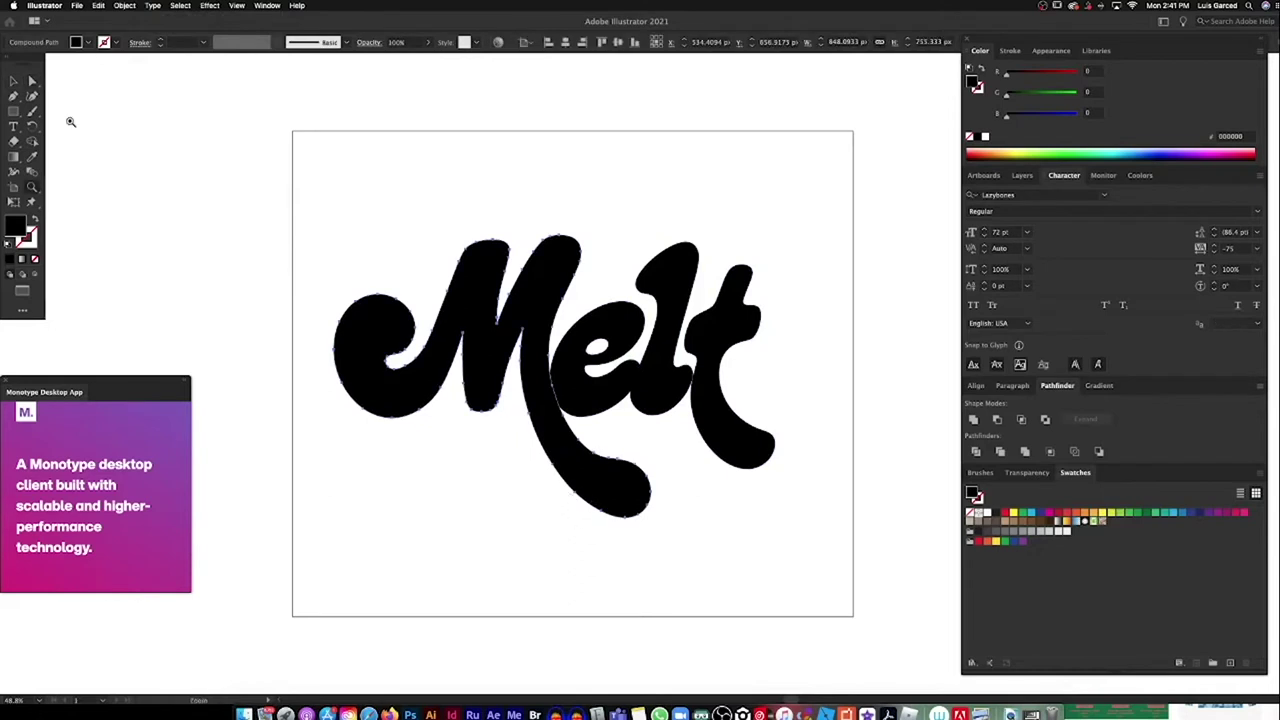
left_click(24, 311)
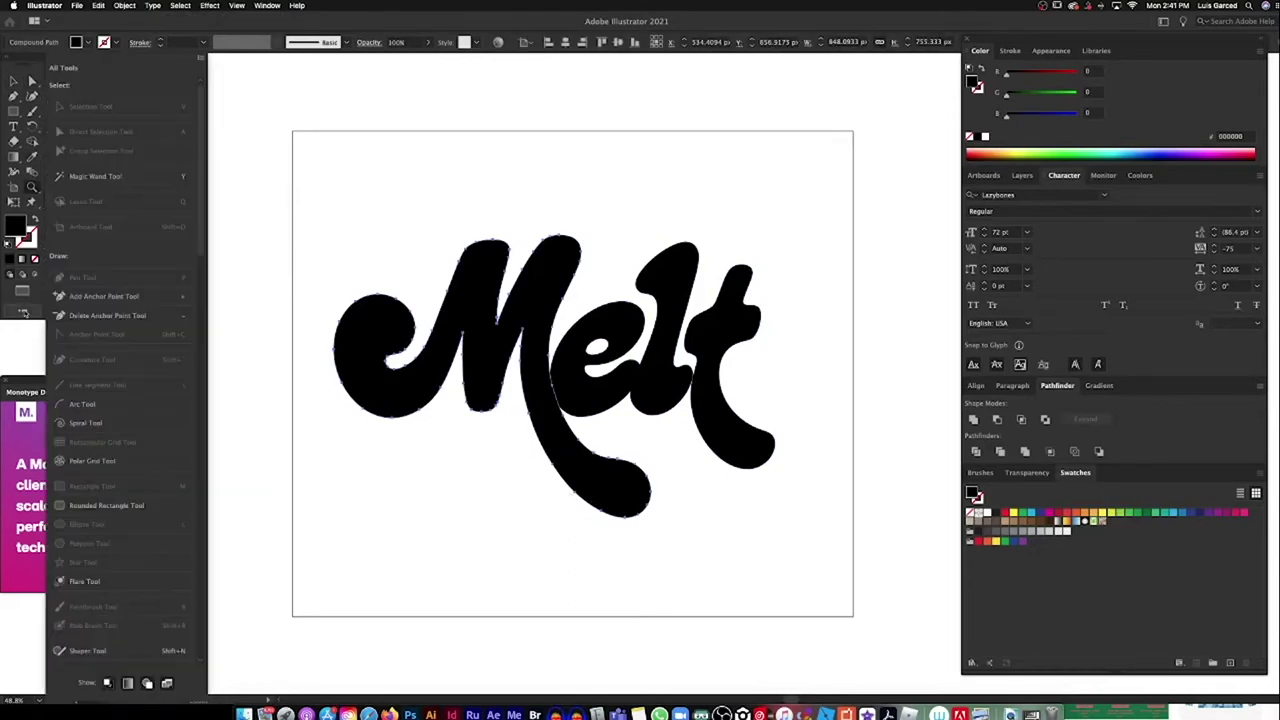
key("n")
left_click_drag(32, 112, 100, 140)
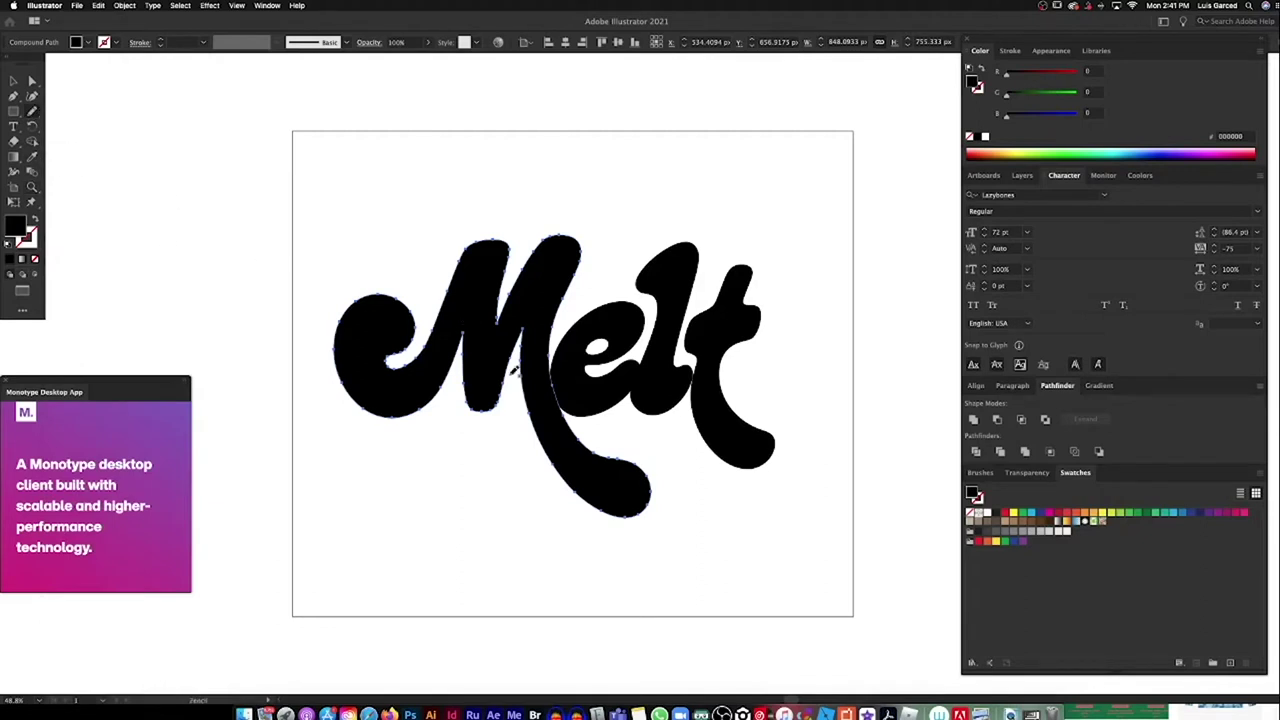
left_click_drag(667, 503, 665, 506)
Step: Reshape the t's lower curve and draw drips hanging under the t and l
left_click(737, 440, "super")
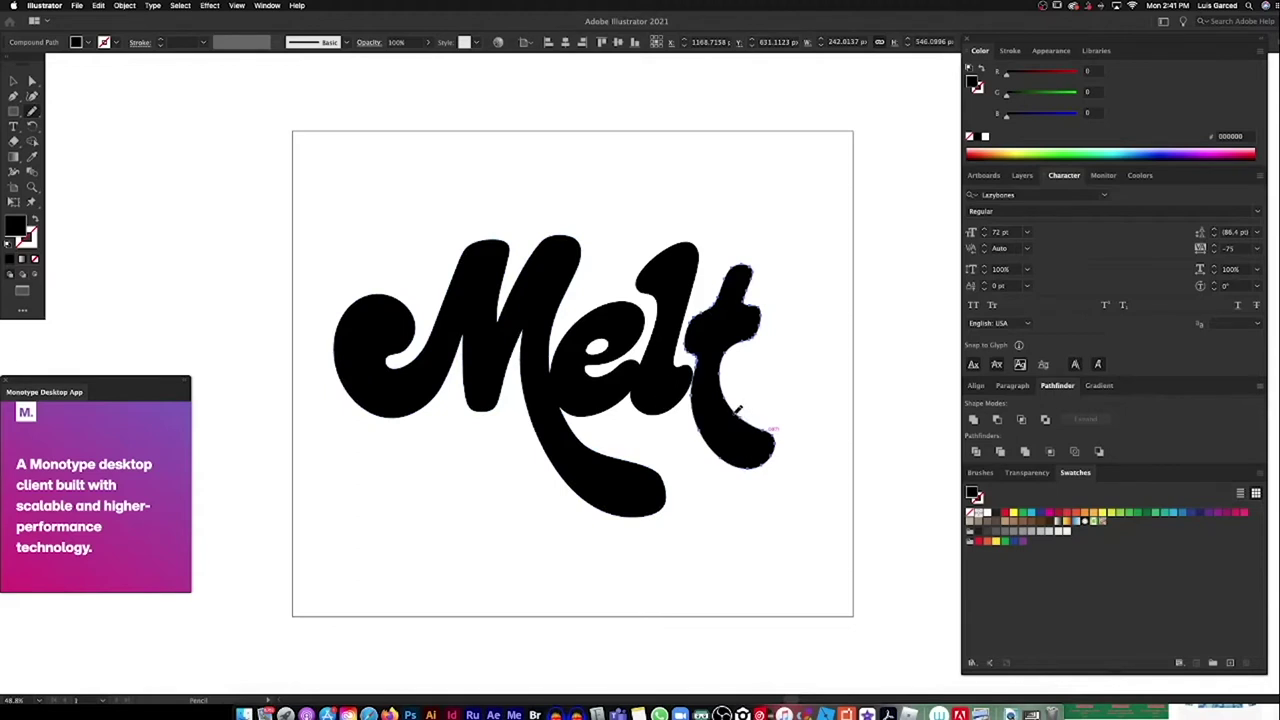
left_click_drag(703, 415, 705, 418)
left_click_drag(779, 436, 776, 440)
left_click(585, 455, "super")
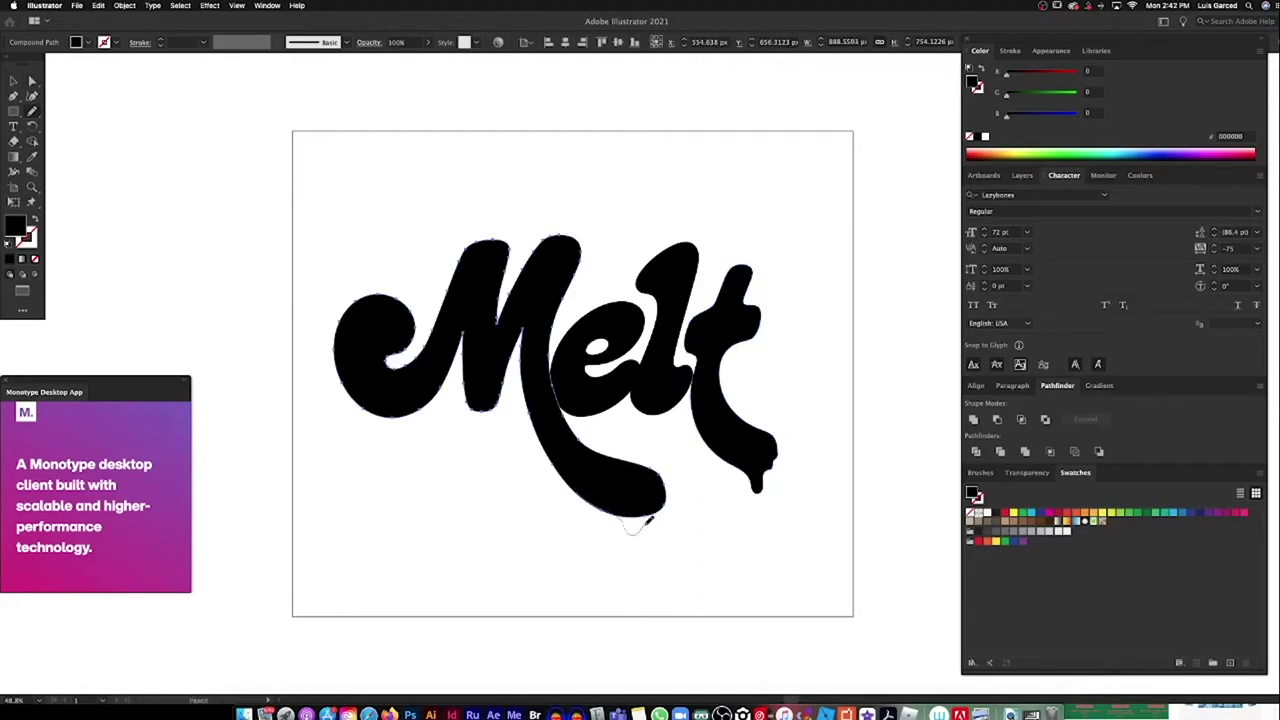
left_click_drag(670, 503, 666, 506)
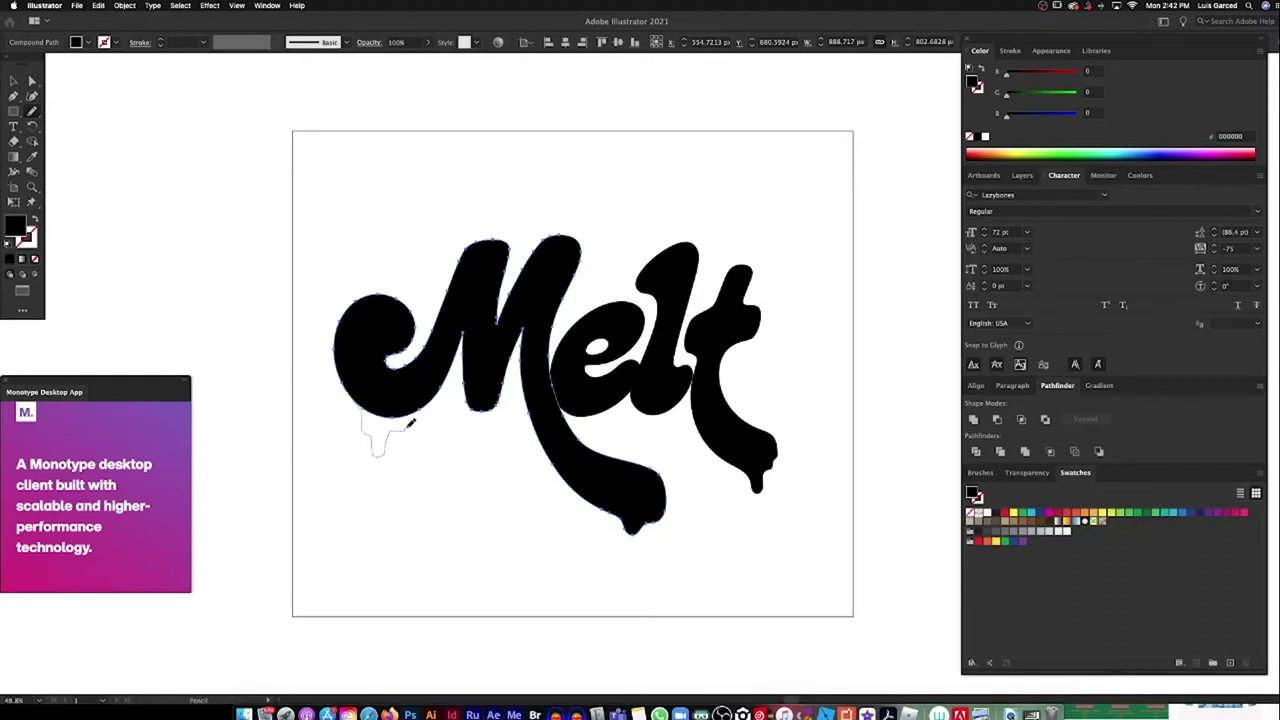
Step: Draw a drip hanging under the M, then select the l for closer work
left_click_drag(432, 404, 430, 406)
left_click(655, 305, "super")
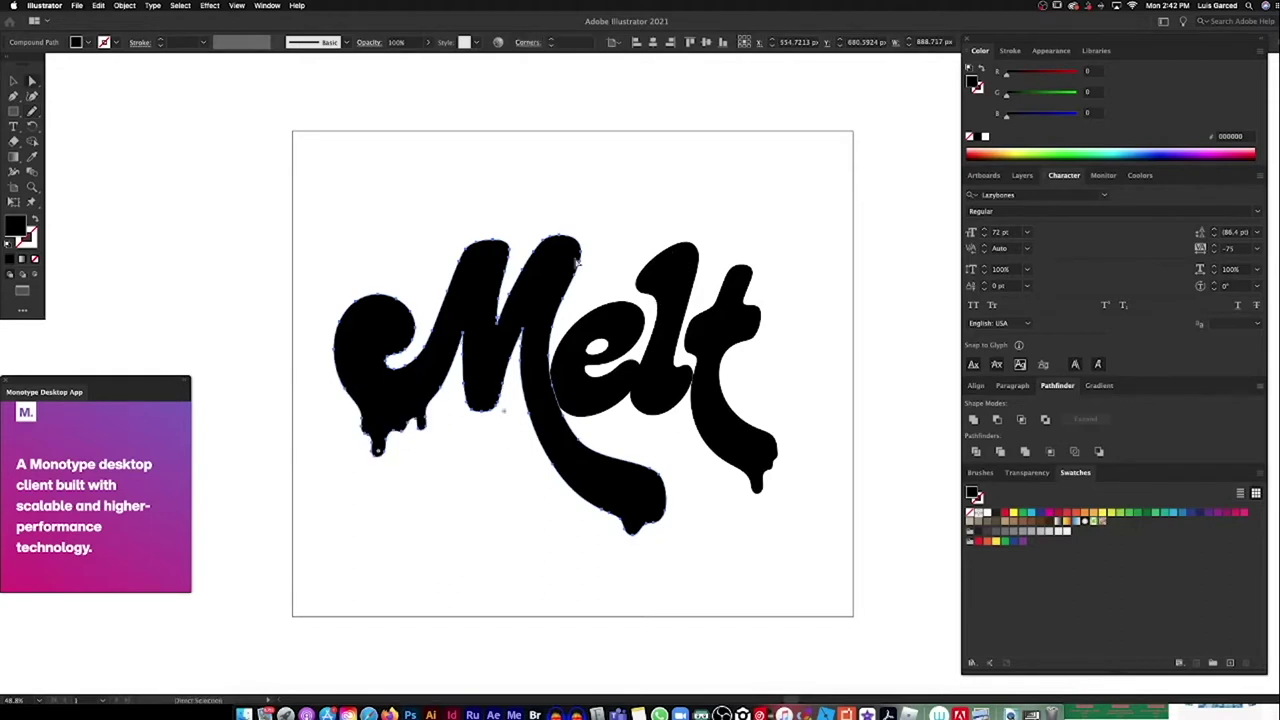
left_click(493, 402, "super")
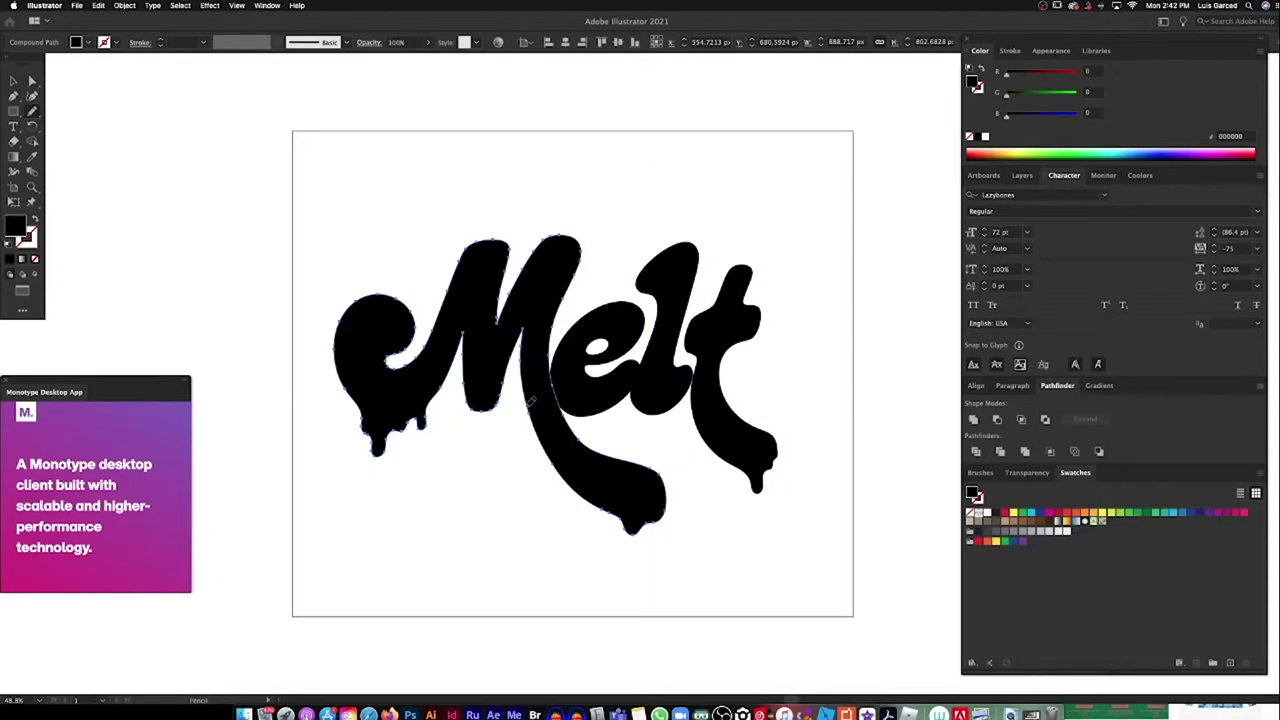
left_click(695, 331, "super")
scroll(690, 325, "up", 2)
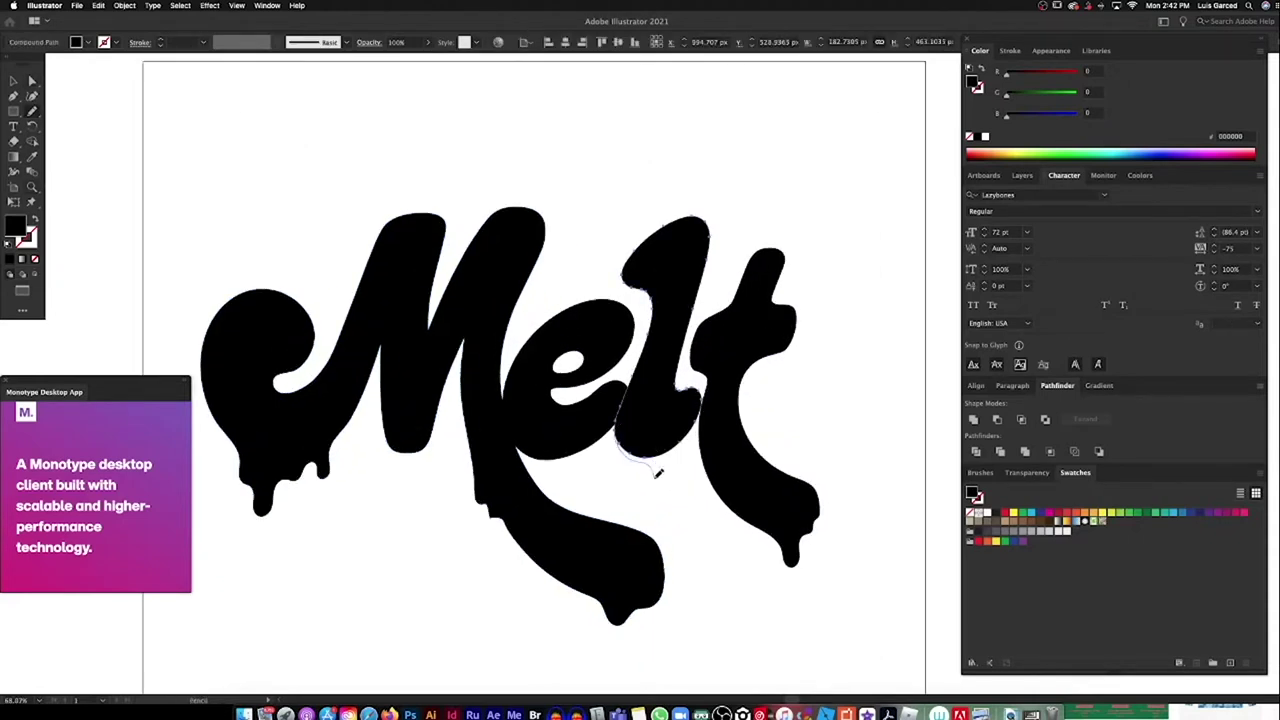
Step: Draw extra drips under the l, from the t's crossbar, and under the e
left_click_drag(690, 443, 708, 420)
left_click(777, 329, "super")
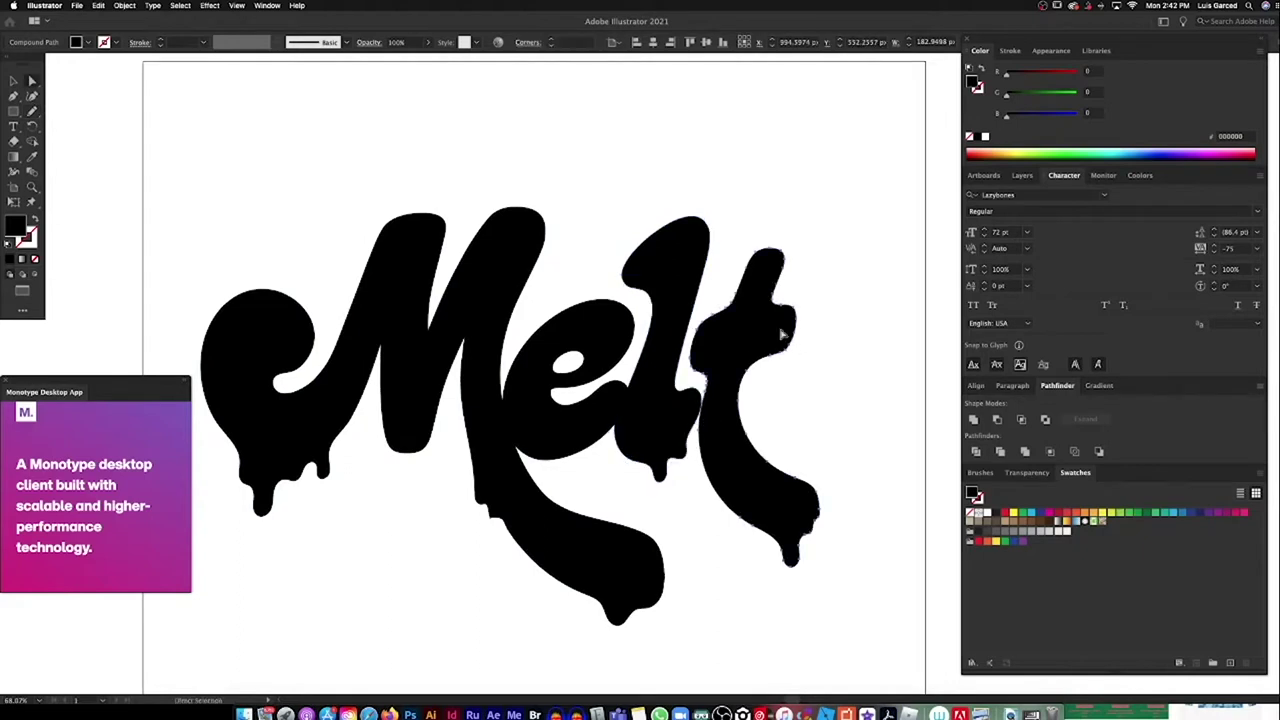
left_click_drag(797, 337, 794, 341)
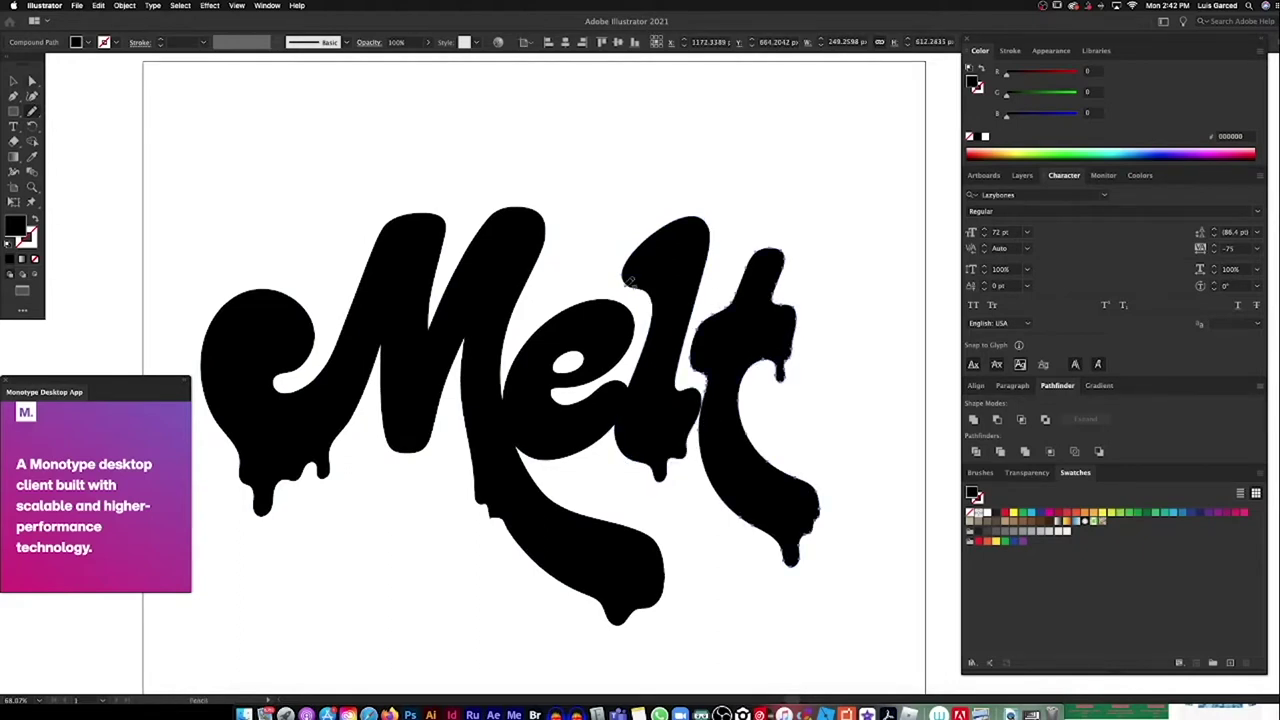
left_click(598, 436, "super")
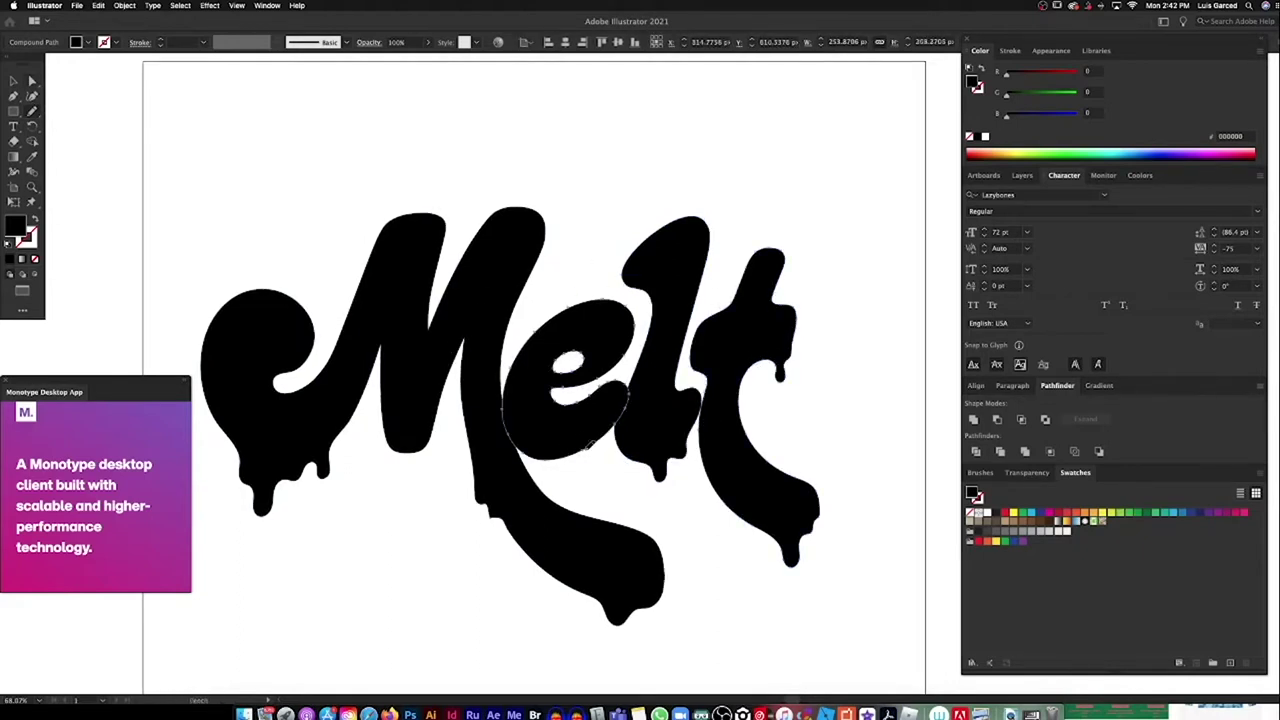
left_click_drag(540, 462, 530, 452)
Step: Clear the selection and zoom in closer on the Melt lettering
left_click(406, 414, "super")
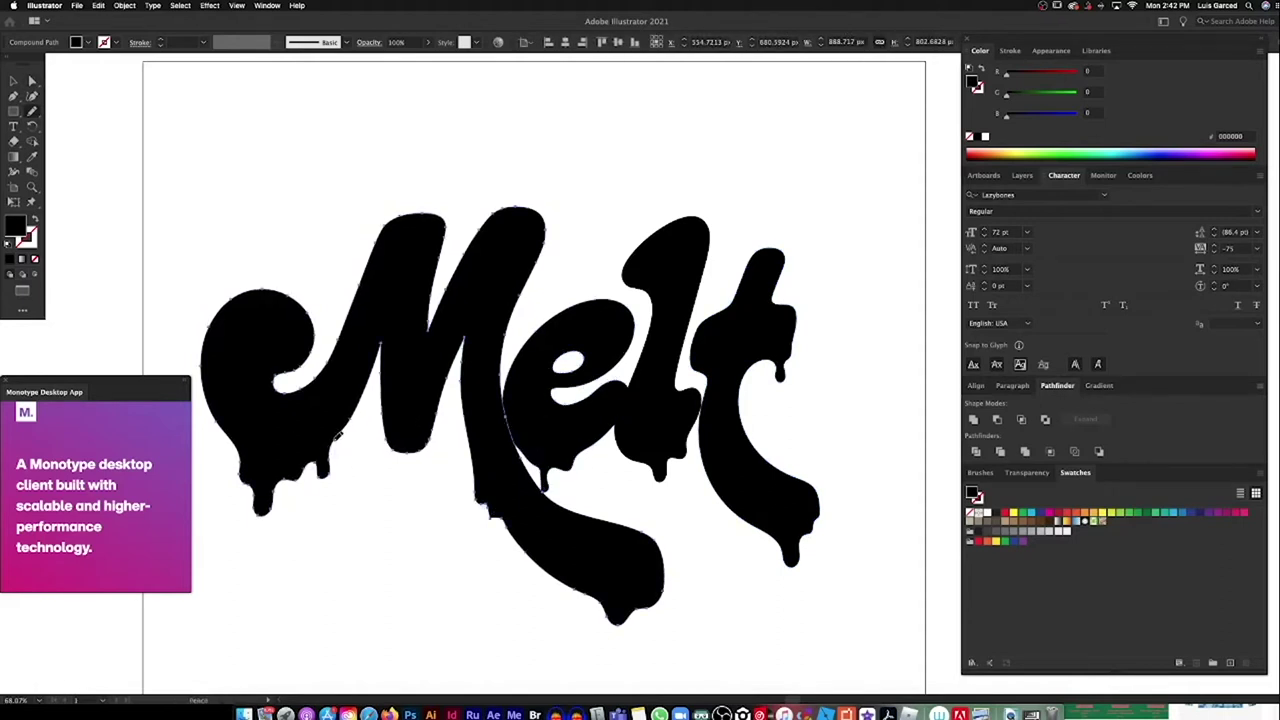
left_click(737, 508, "super")
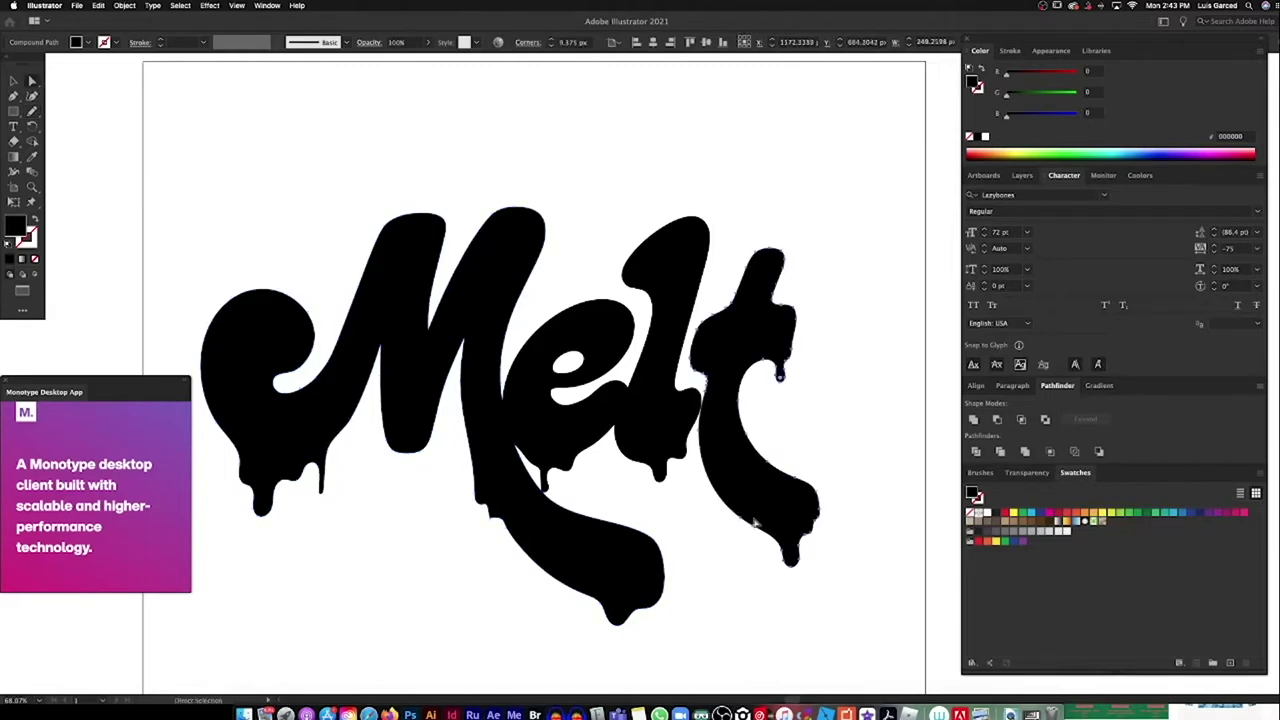
left_click(894, 557, "super")
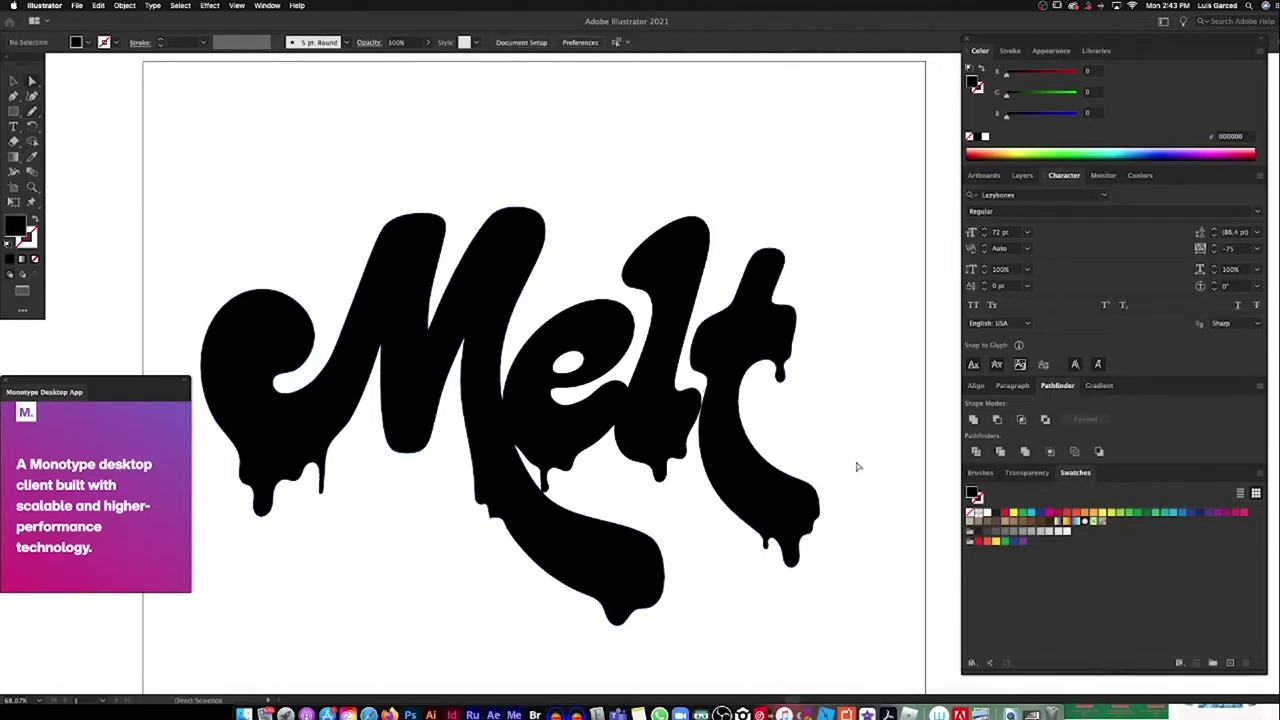
key("z")
left_click_drag(854, 466, 686, 333)
left_click(686, 333)
Step: Select the t and e shapes with the Pencil active, then fit the artboard
left_click(692, 330, "super")
key("n")
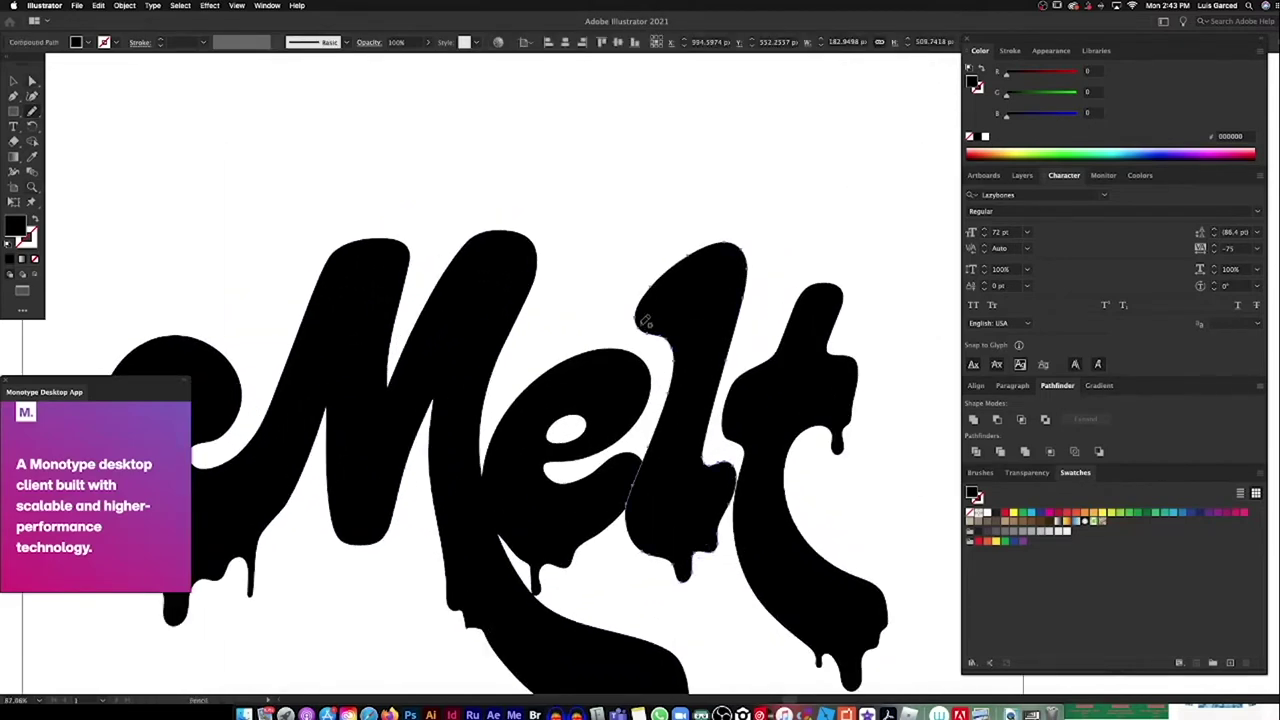
left_click(606, 423, "super")
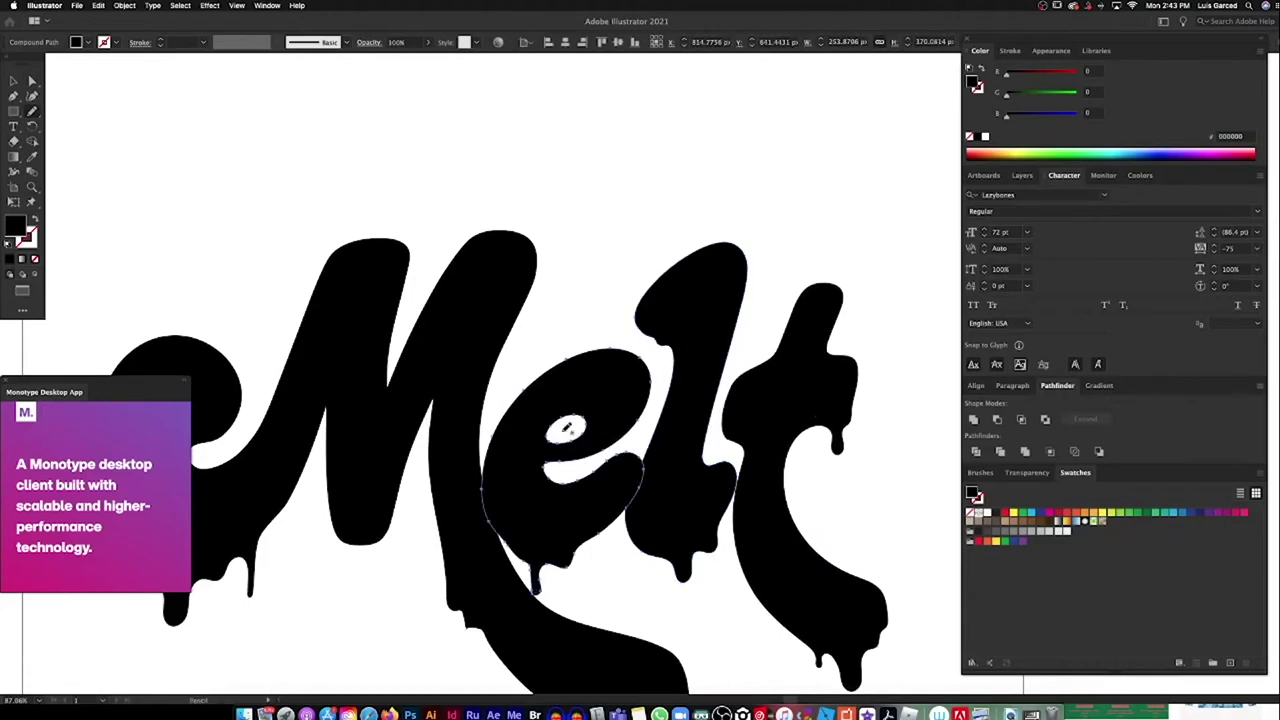
key("super+0")
Step: Zoom in on the lettering and draw a drip under the t's crossbar
key("z")
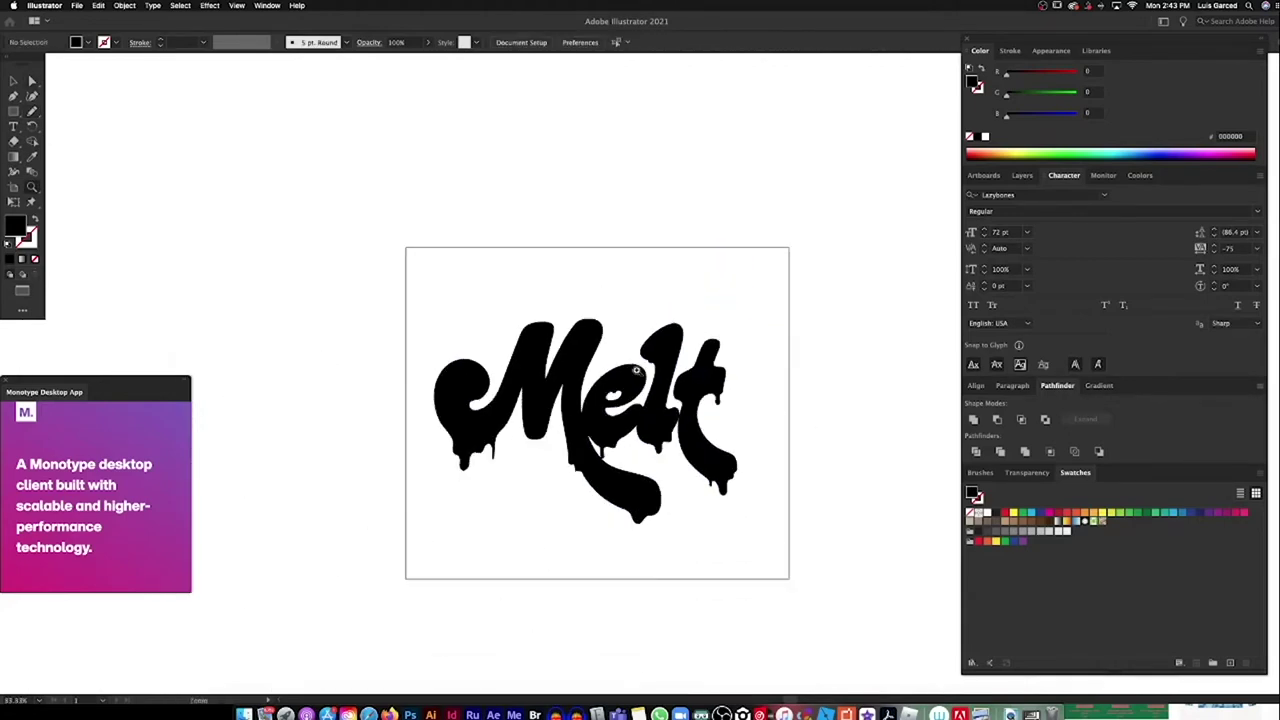
left_click_drag(471, 508, 803, 470)
left_click(863, 397)
left_click(743, 407, "super")
key("n")
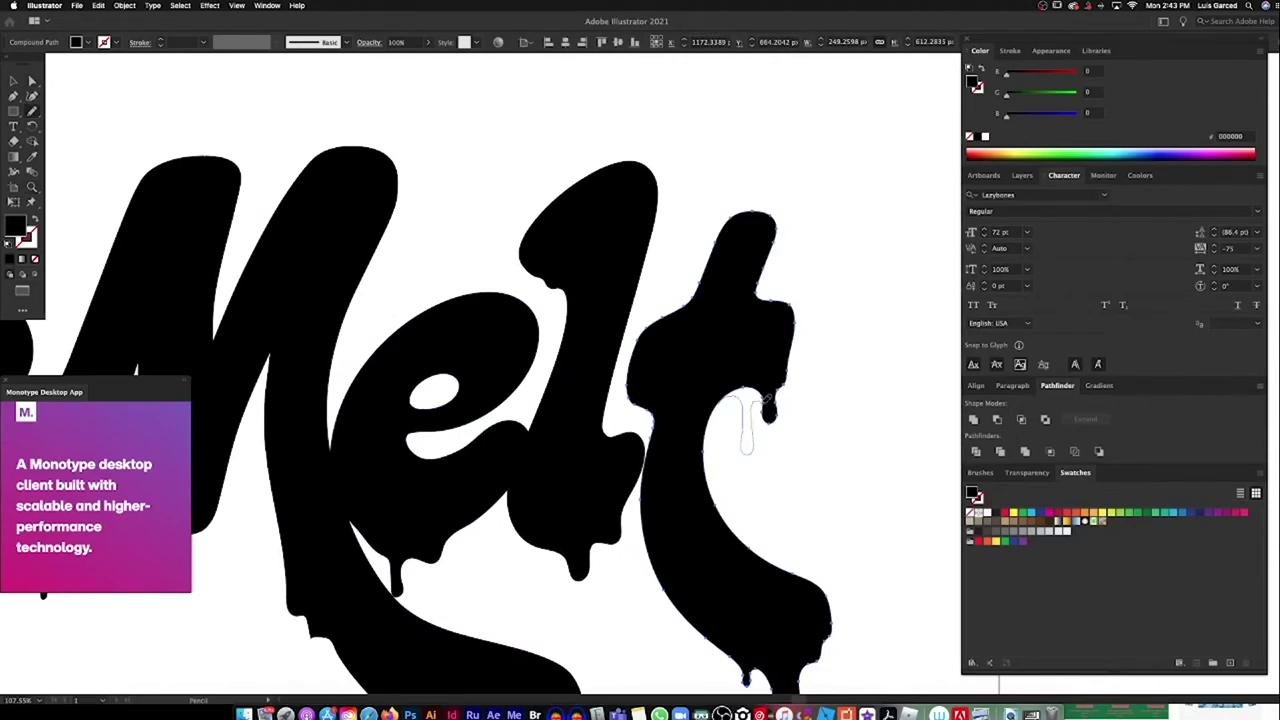
left_click_drag(745, 450, 746, 452)
key("super+shift+a")
Step: Select the e shape and draw a long drip hanging beneath it
key("super+0")
scroll(573, 470, "up", 5)
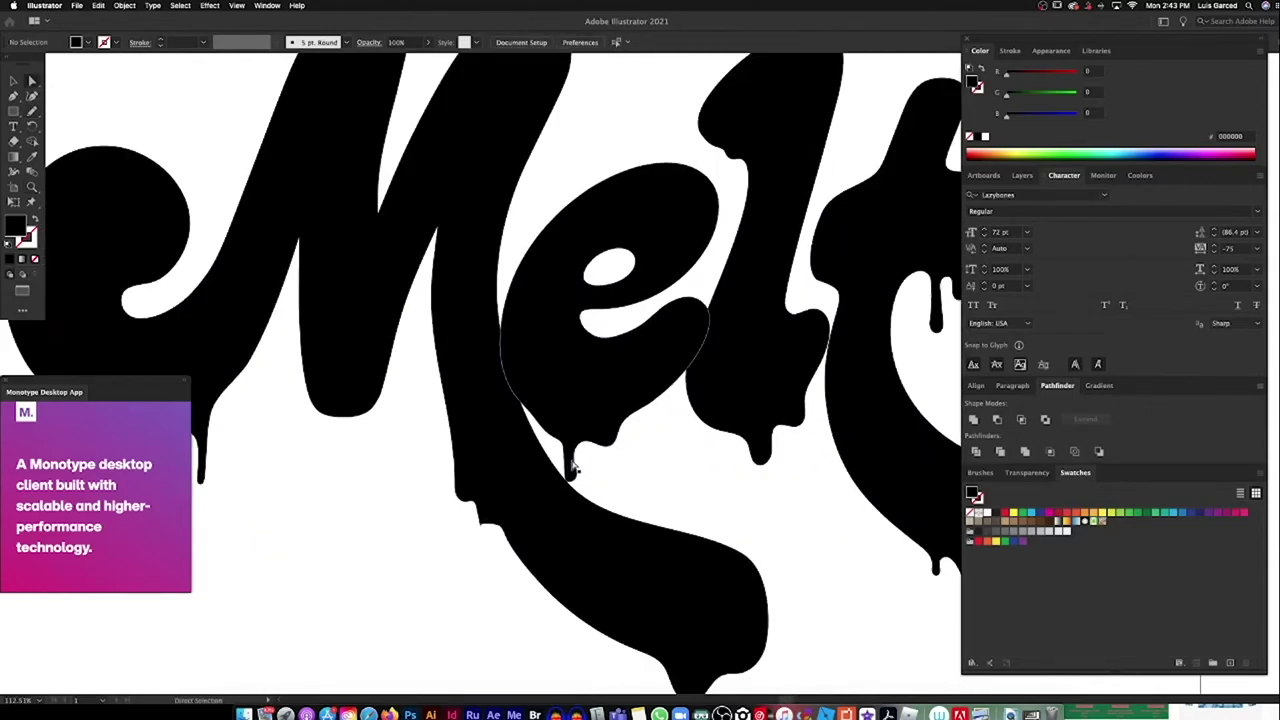
left_click(575, 447)
left_click(640, 420)
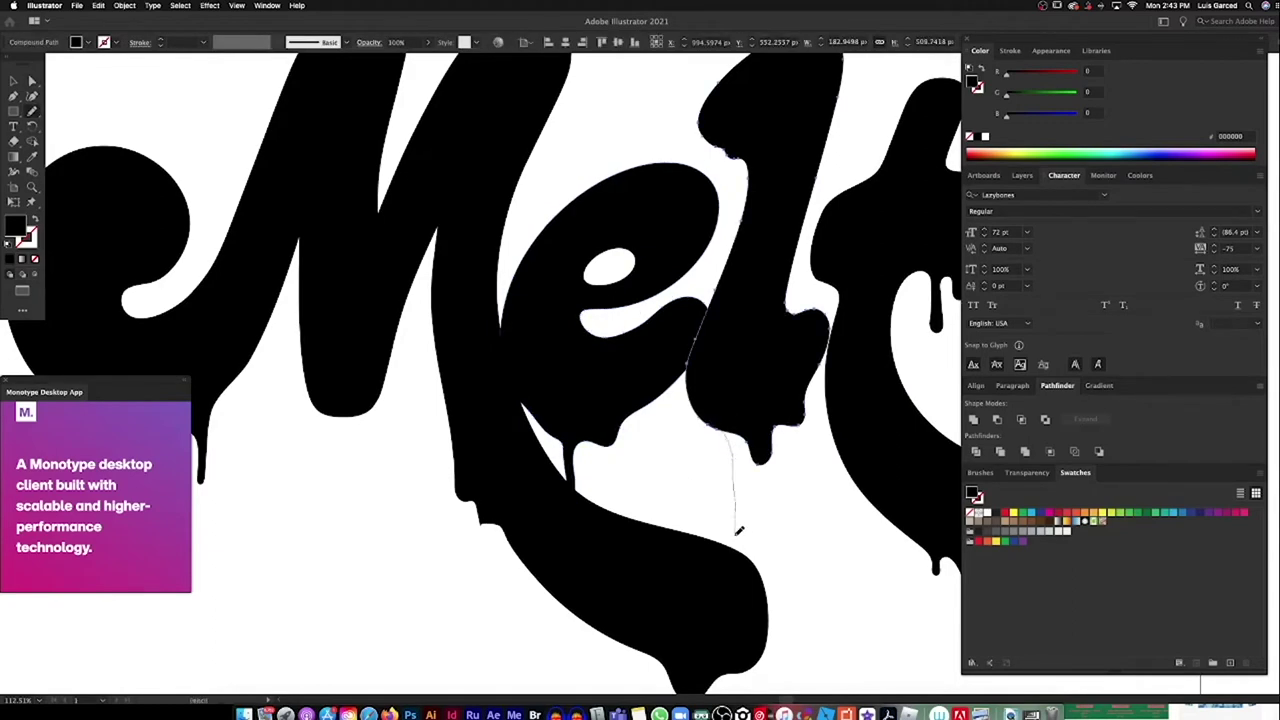
left_click_drag(750, 443, 748, 446)
scroll(478, 403, "left", 5)
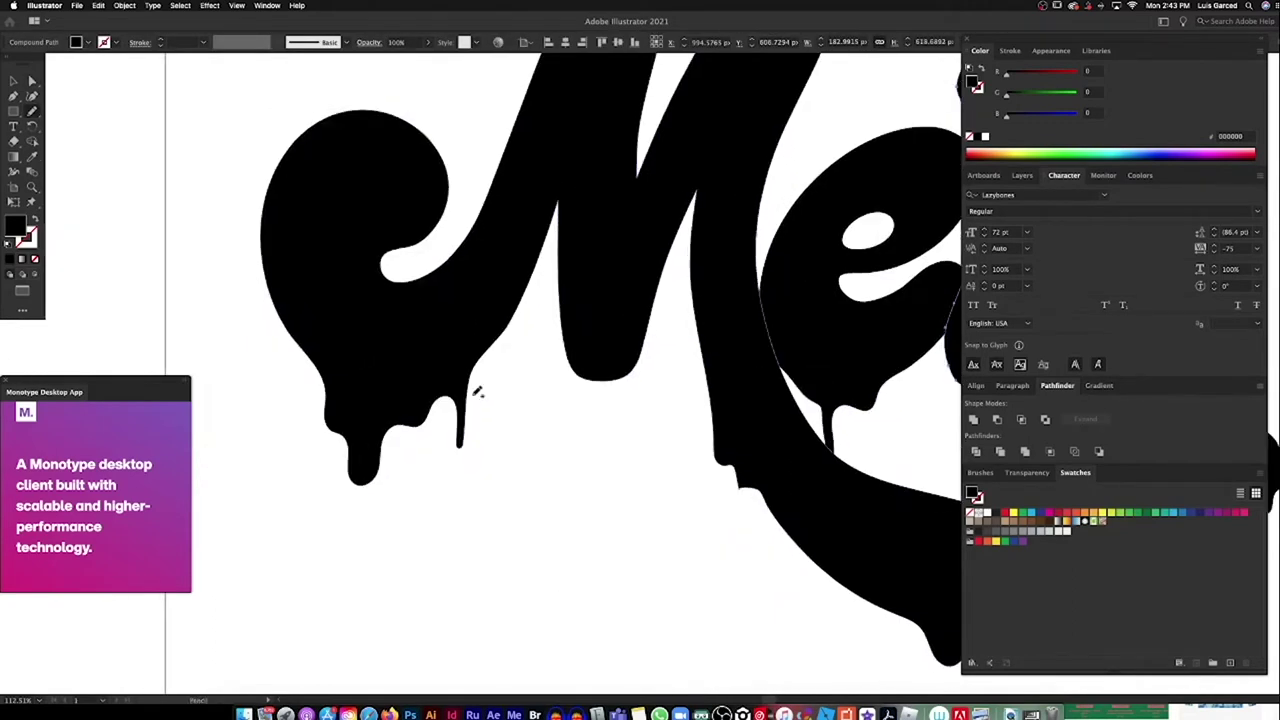
scroll(445, 202, "right", 5)
scroll(594, 217, "right", 5)
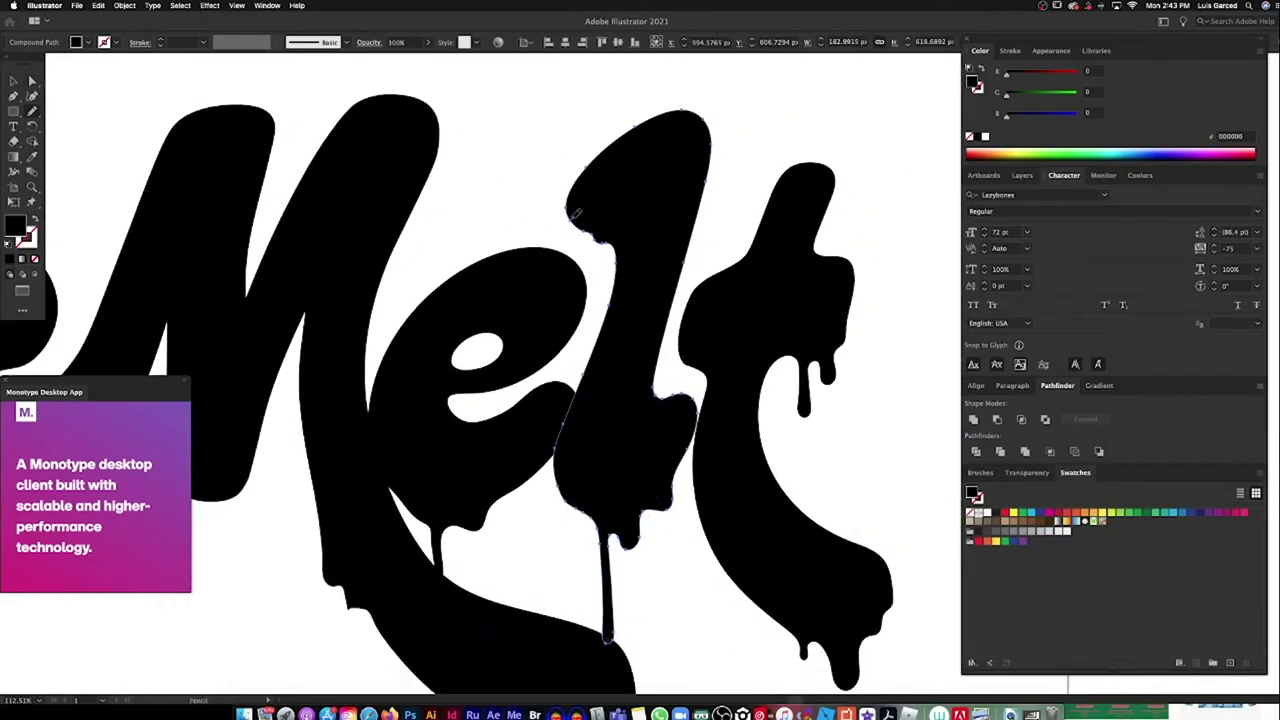
Step: Add two drips under the l and a long drip under the t's tail
left_click_drag(612, 245, 612, 246)
left_click(808, 340, "super")
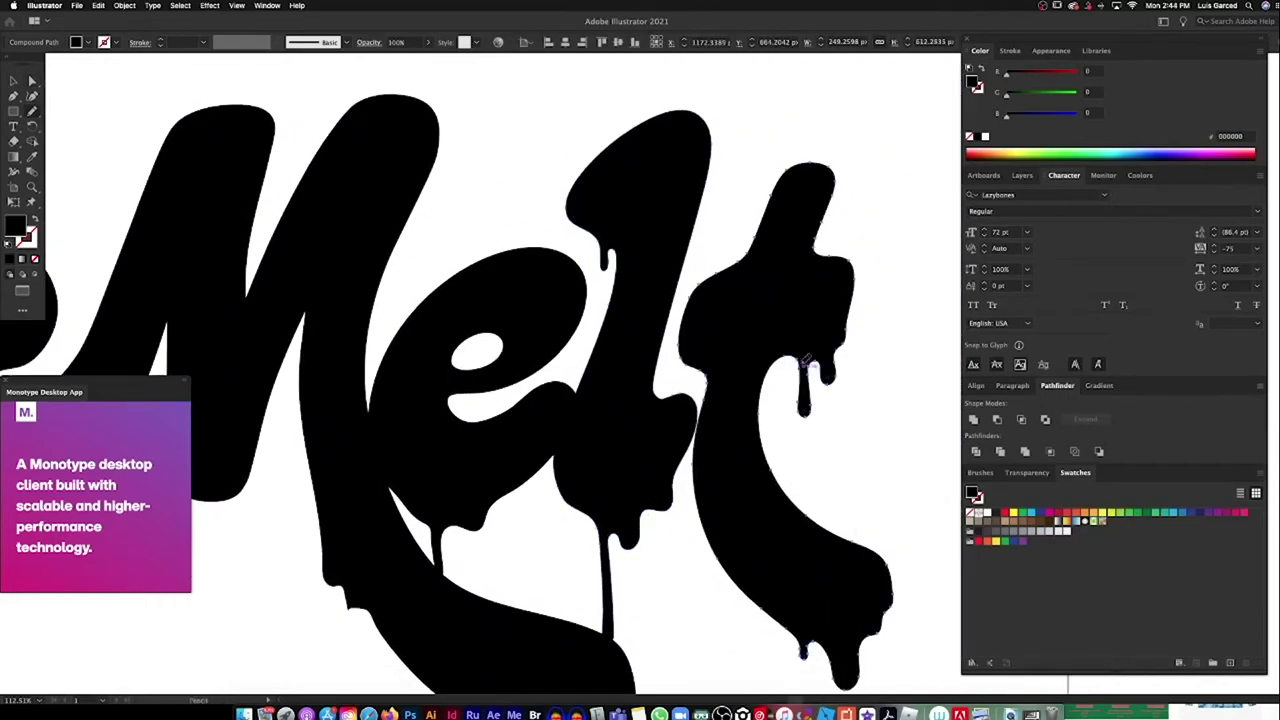
scroll(848, 518, "down", 5)
scroll(848, 518, "right", 2)
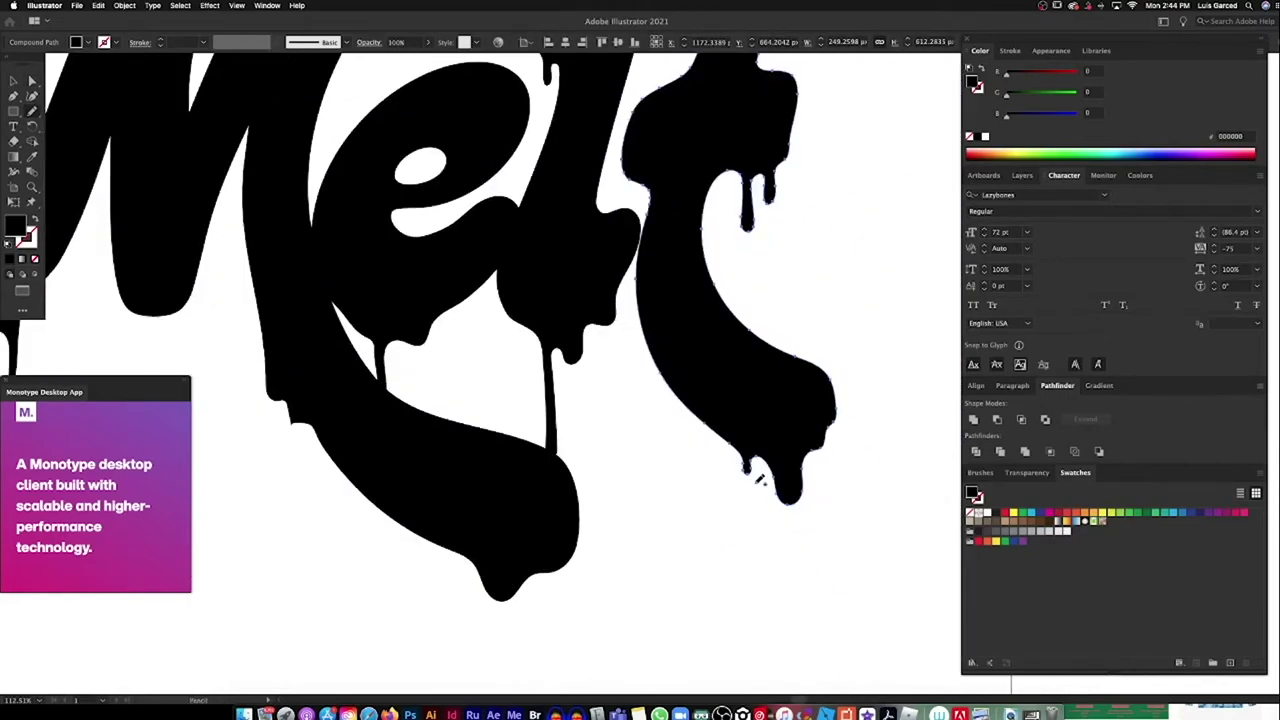
left_click_drag(755, 465, 757, 464)
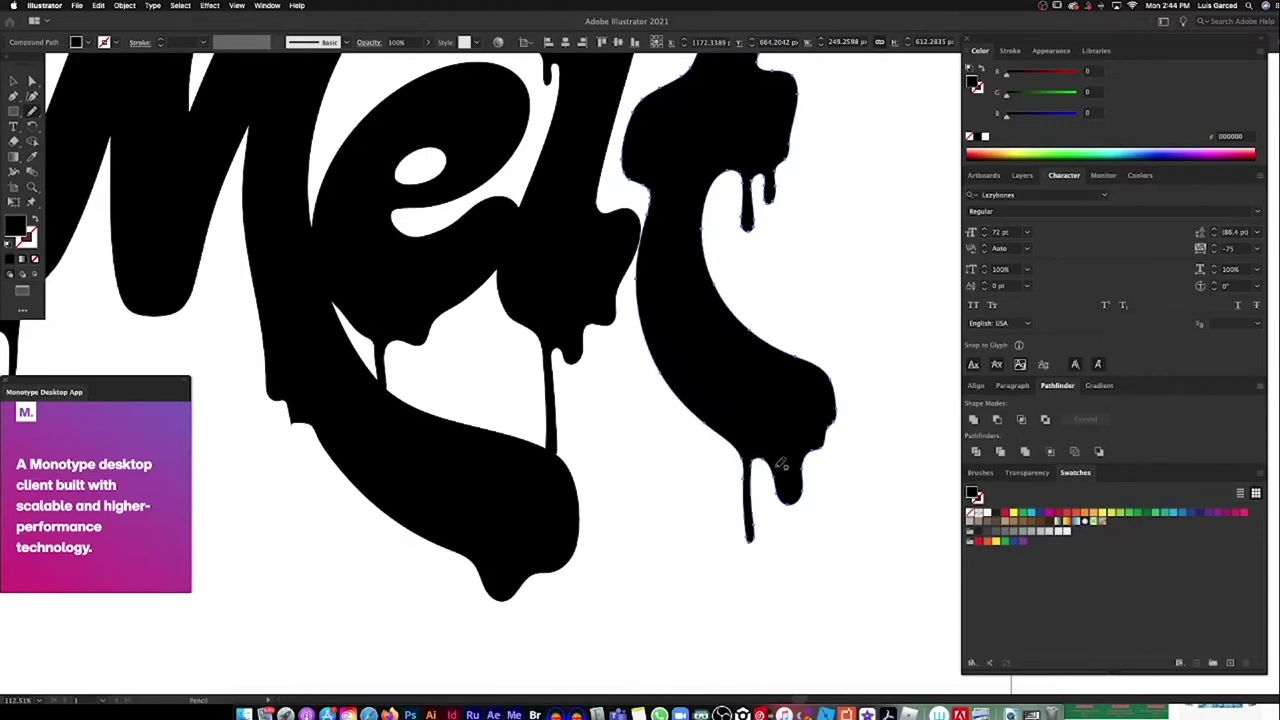
left_click(625, 288, "super")
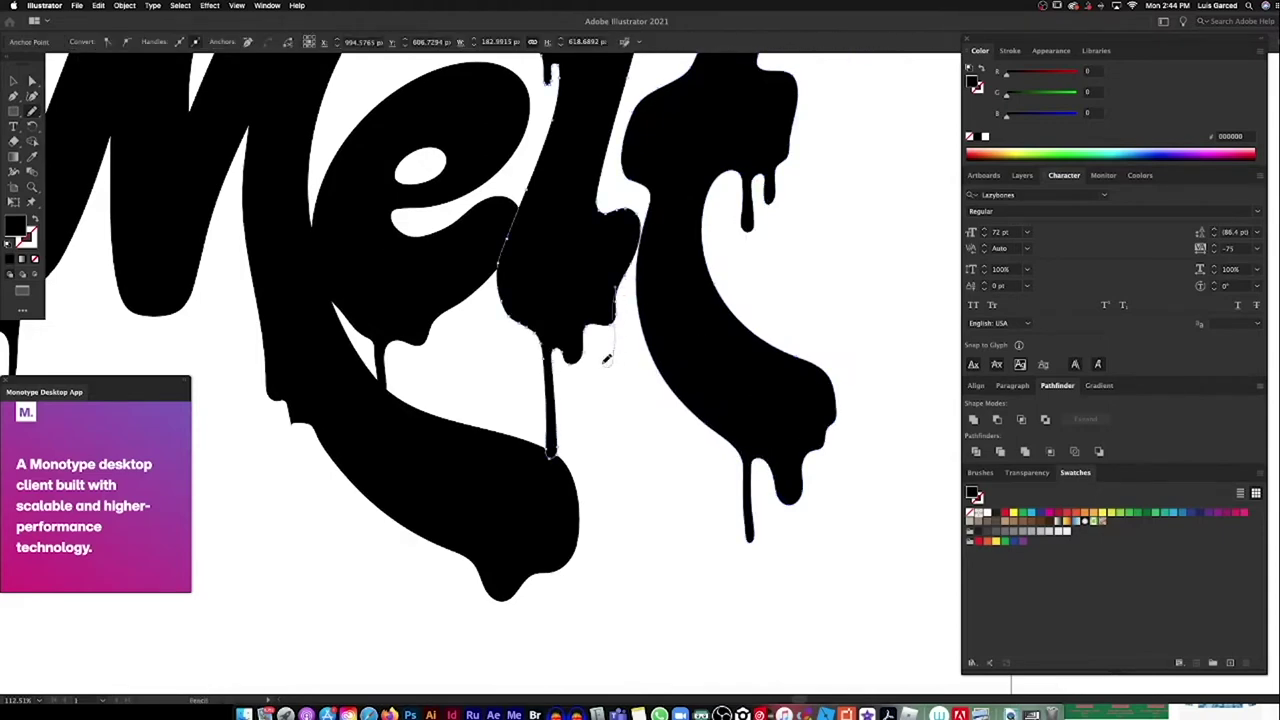
left_click_drag(605, 322, 612, 300)
Step: Fit the artboard and add another drip hanging below the e
key("super+0")
scroll(580, 406, "up", 5)
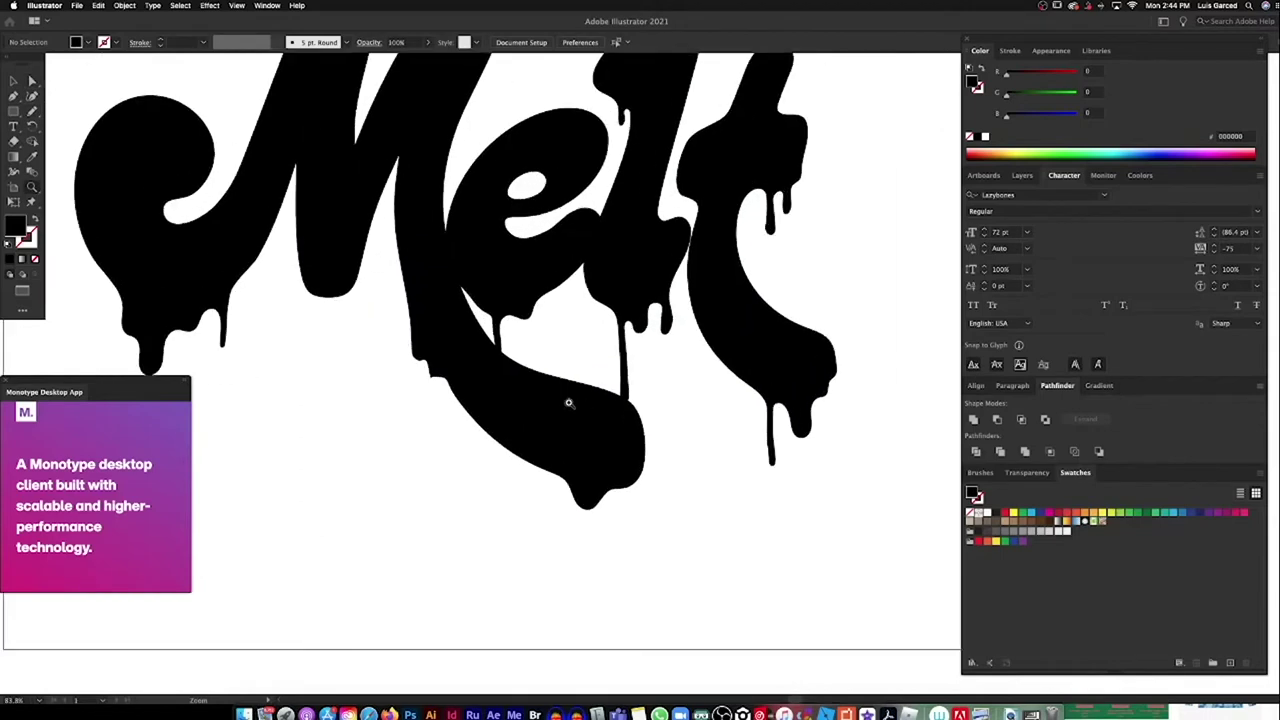
scroll(530, 295, "up", 3)
left_click(530, 297, "super")
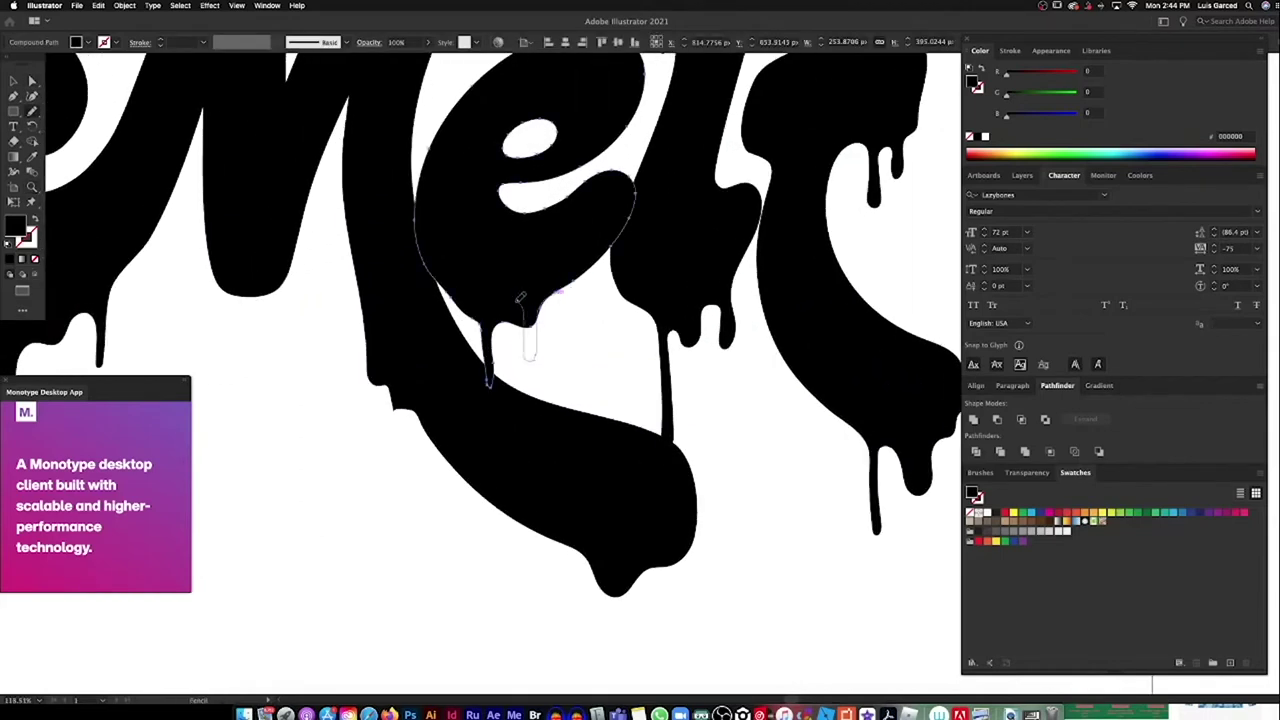
left_click_drag(512, 305, 493, 333)
scroll(500, 400, "up", 3)
scroll(500, 400, "right", 2)
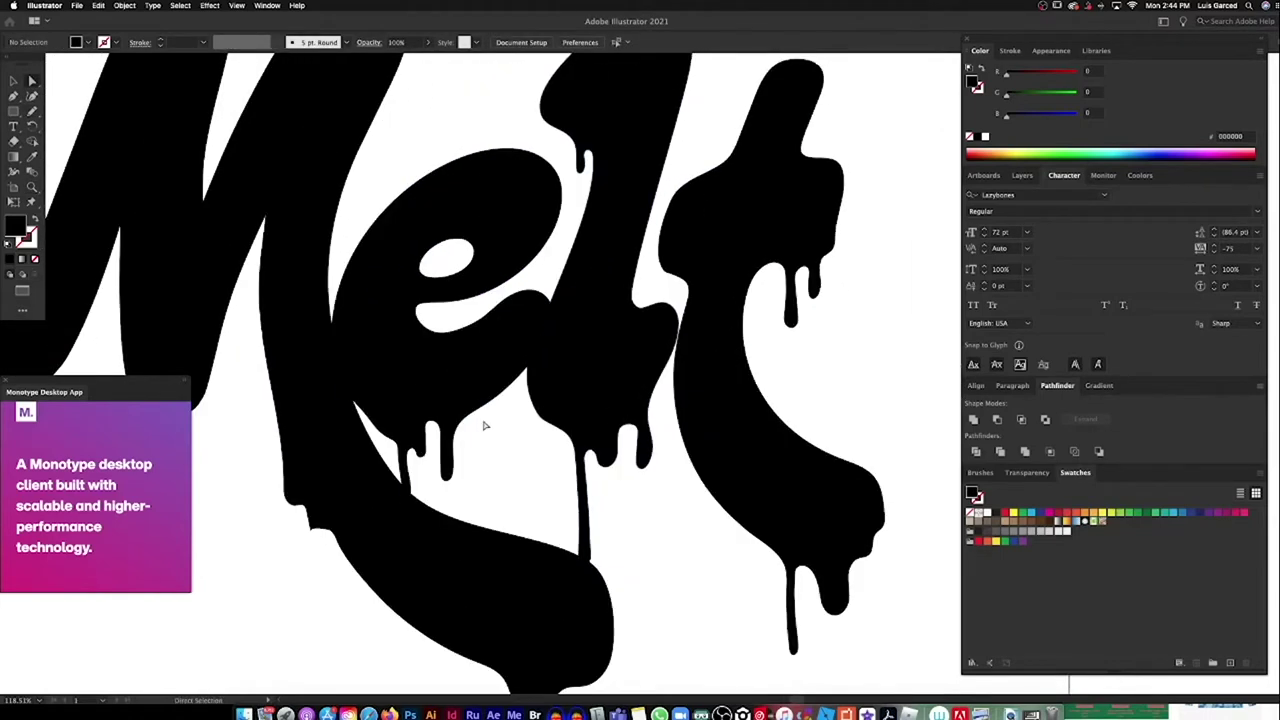
Step: Draw a new drip hanging below the M and clear the selection
scroll(437, 428, "down", 3)
scroll(386, 480, "up", 3)
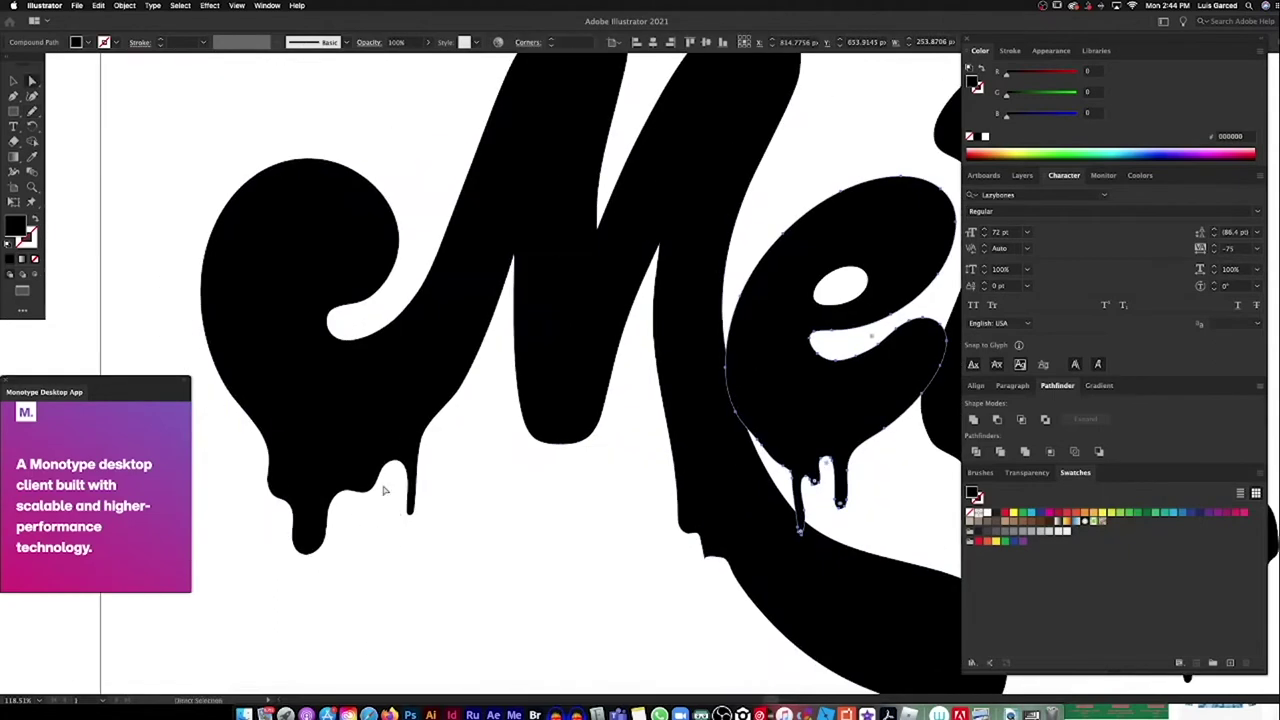
scroll(449, 414, "down", 2)
scroll(420, 390, "up", 2)
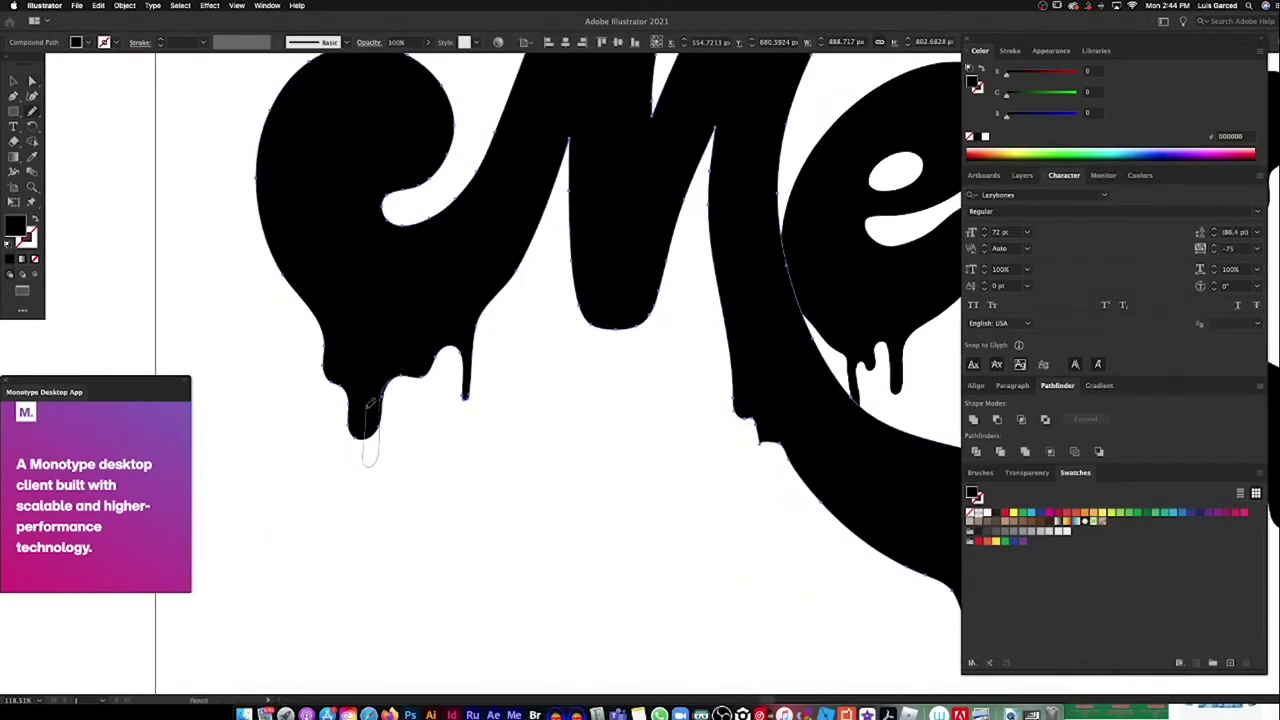
left_click_drag(345, 405, 348, 395)
left_click(500, 409, "super")
scroll(560, 463, "down", 2)
scroll(574, 487, "down", 2)
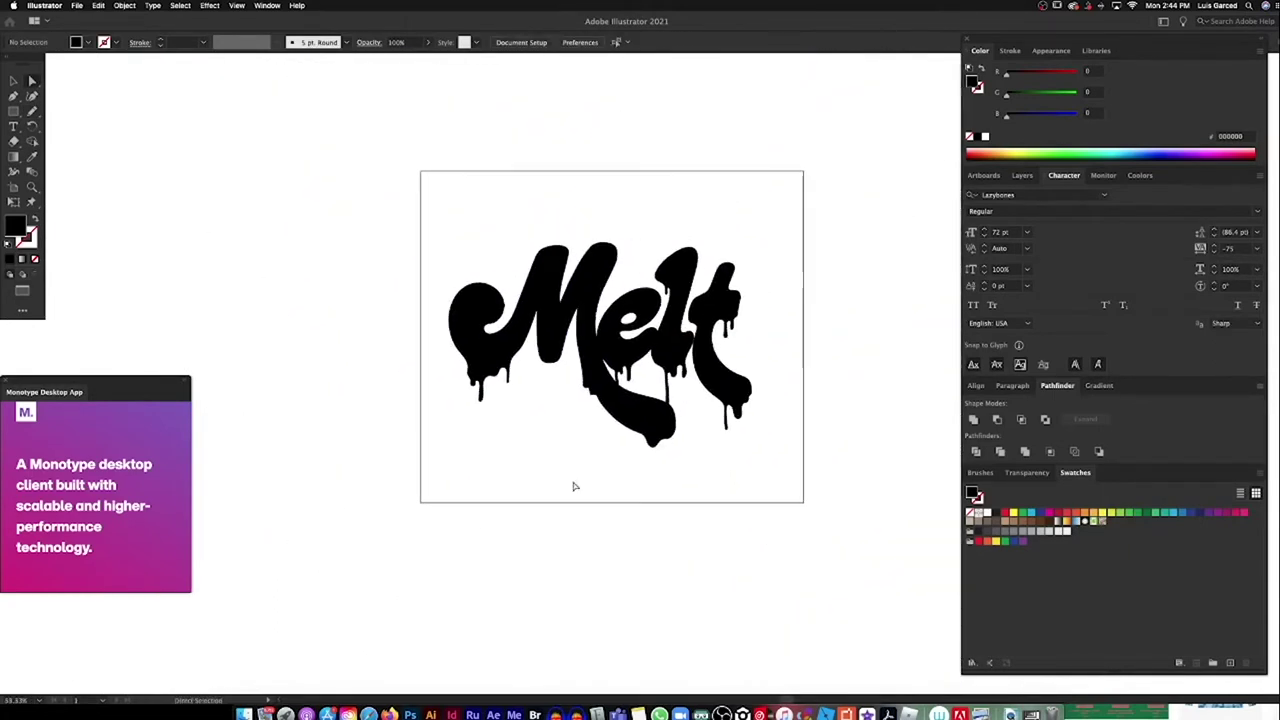
Step: Draw a small drip inside the e's counter, then deselect and fit the artboard
scroll(694, 308, "up", 3)
left_click(660, 288)
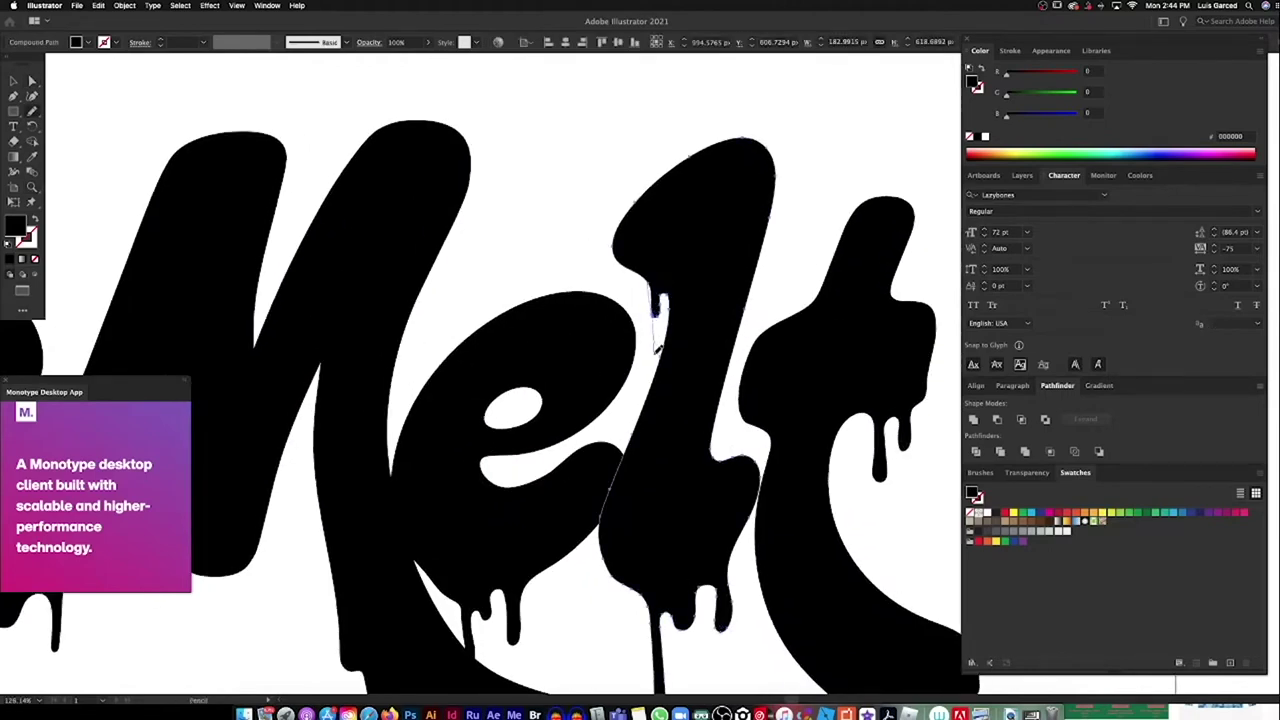
left_click(505, 400)
scroll(505, 400, "up", 2)
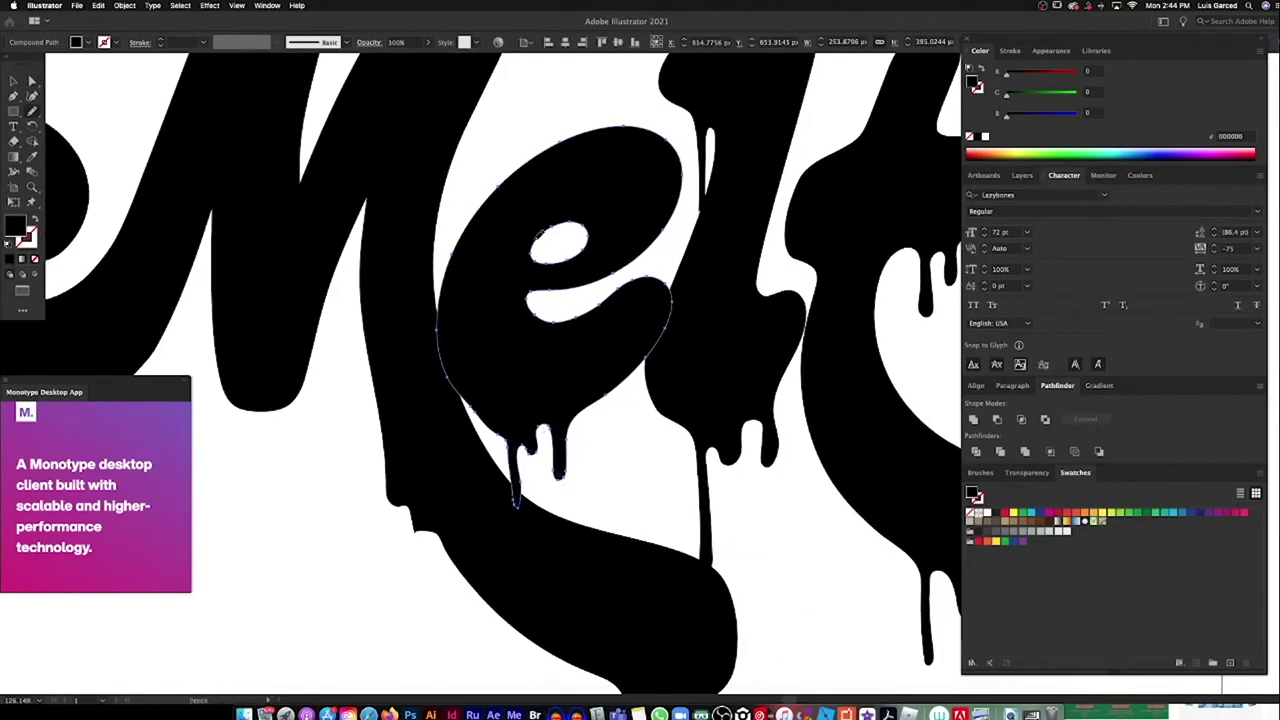
left_click_drag(585, 221, 590, 223)
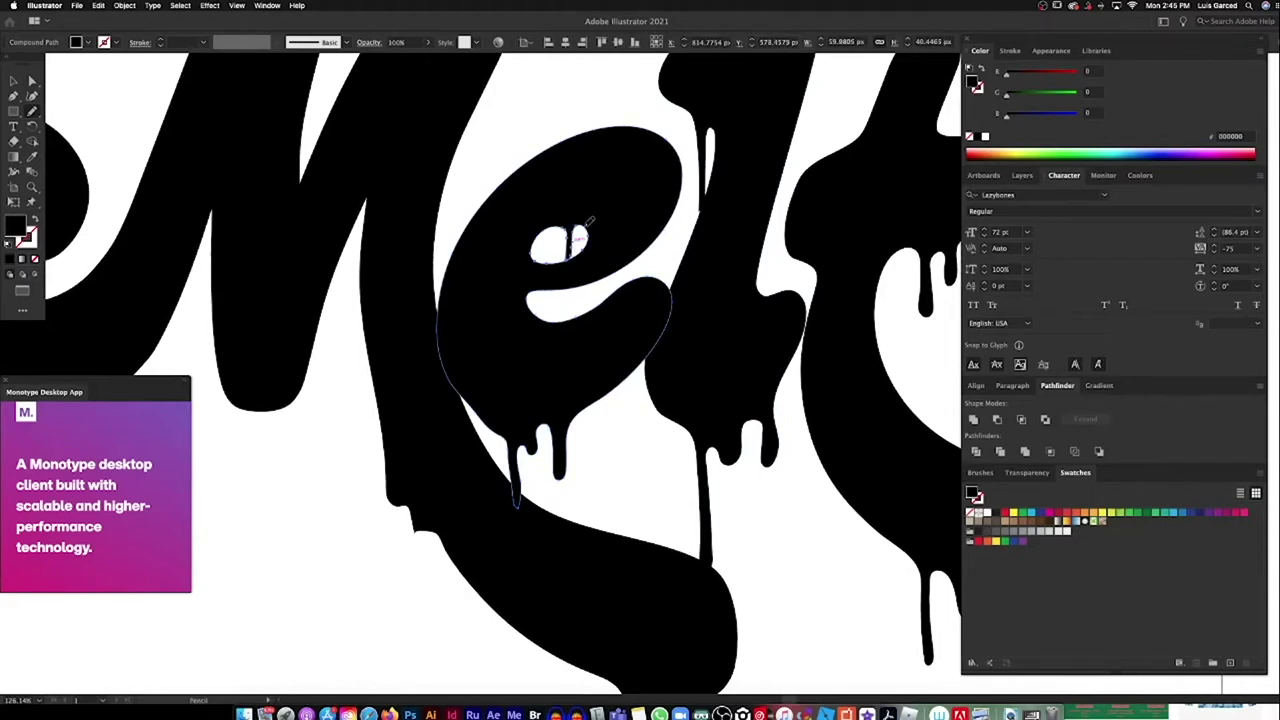
key("ctrl+shift+a")
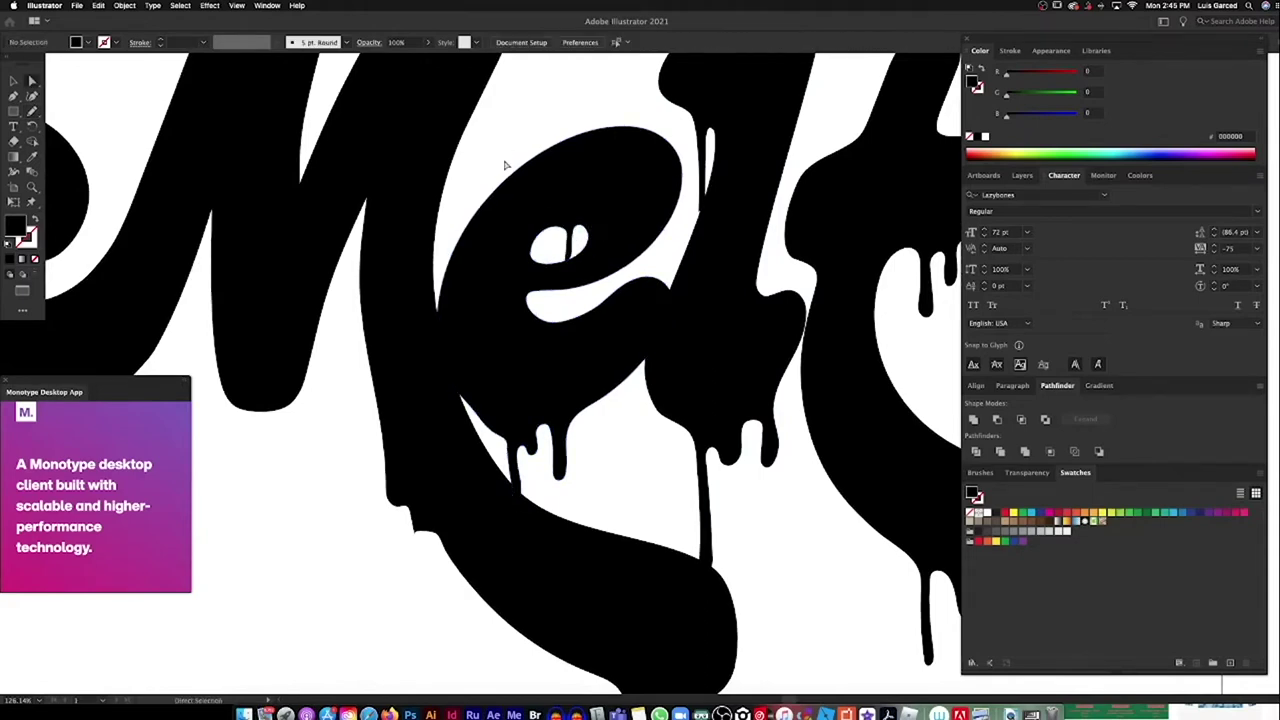
key("ctrl+0")
scroll(457, 294, "up", 3)
Step: Zoom in on the M and select its letter shape to work on the curl
left_click(340, 405)
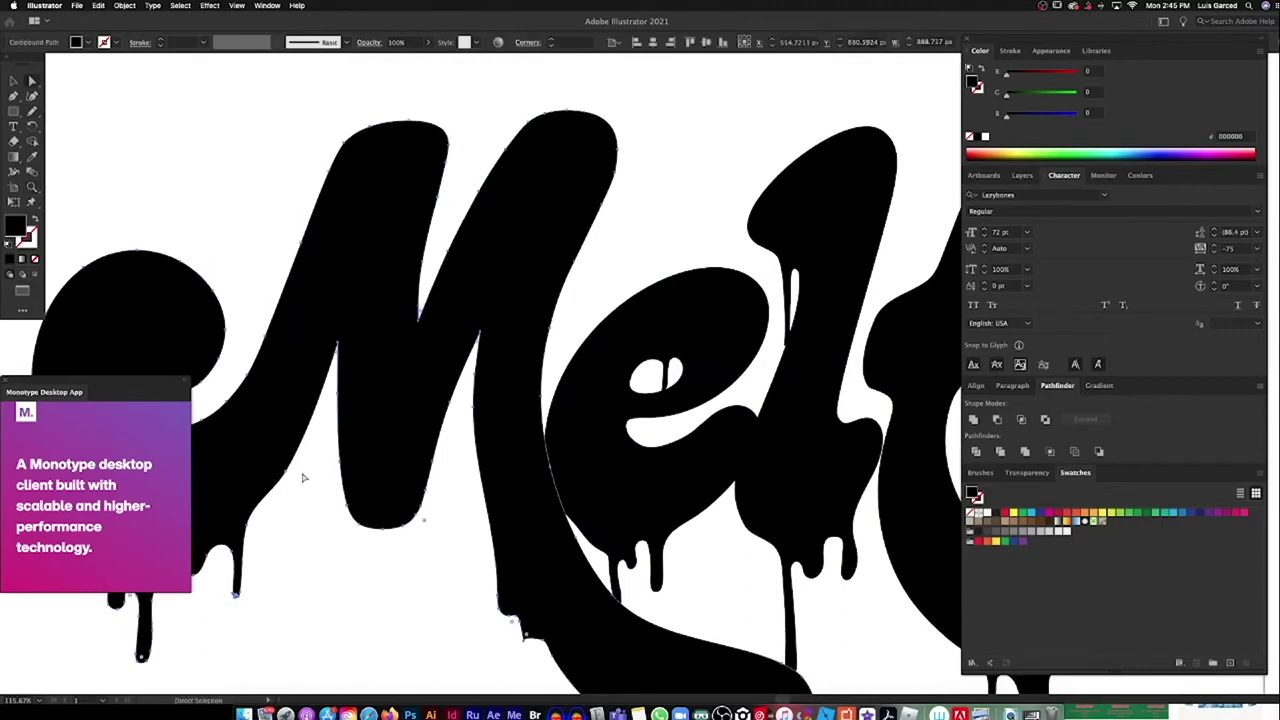
scroll(519, 507, "down", 5)
scroll(519, 507, "right", 5)
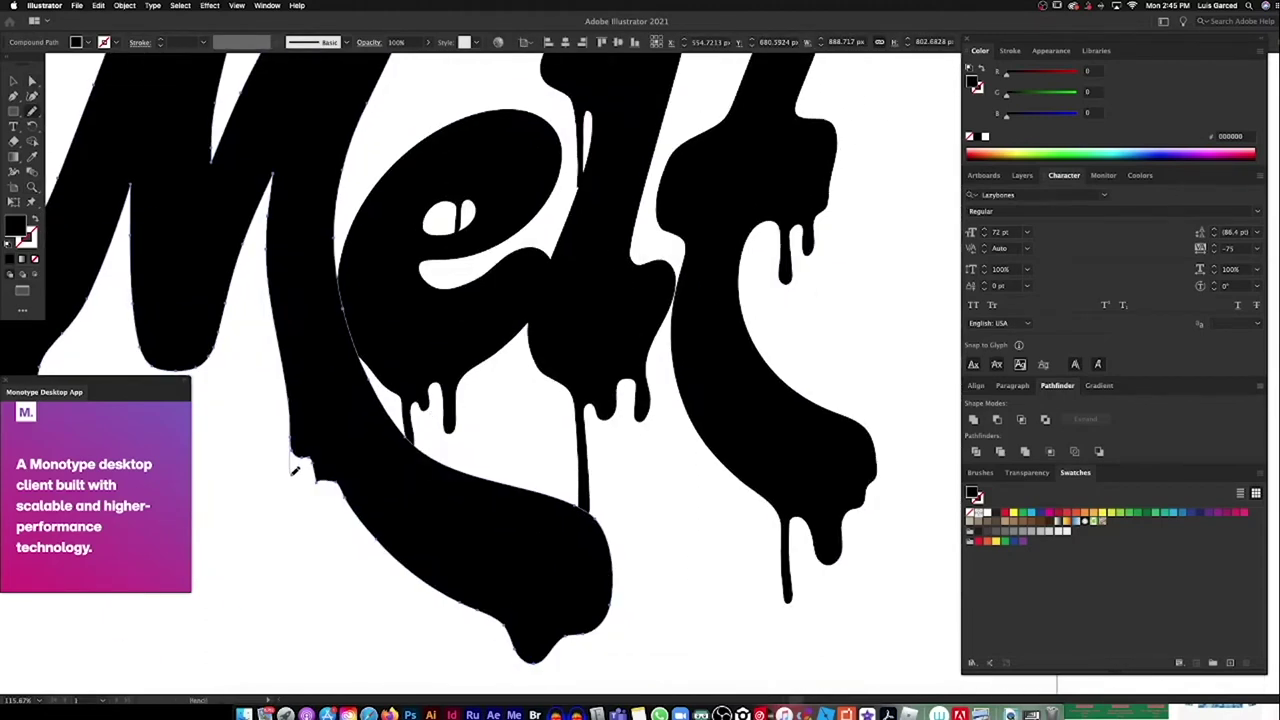
key("ctrl+shift+a")
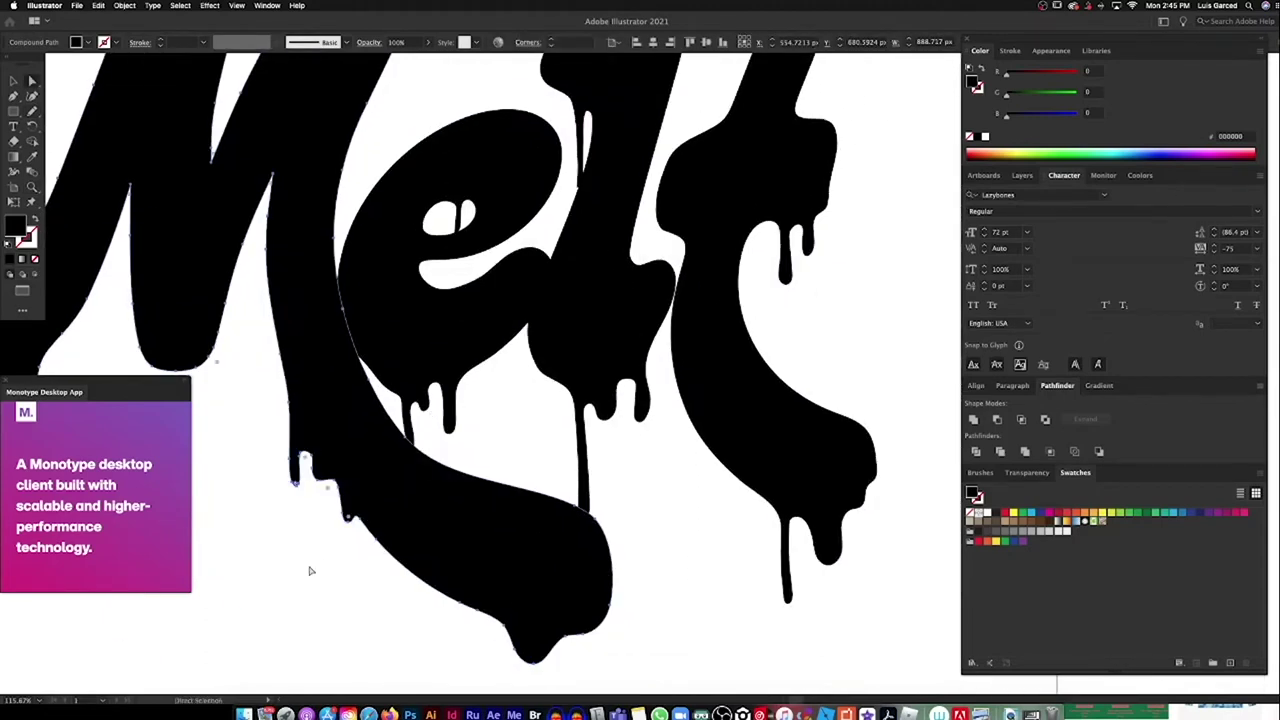
key("ctrl+0")
key("z")
left_click(385, 322)
key("v")
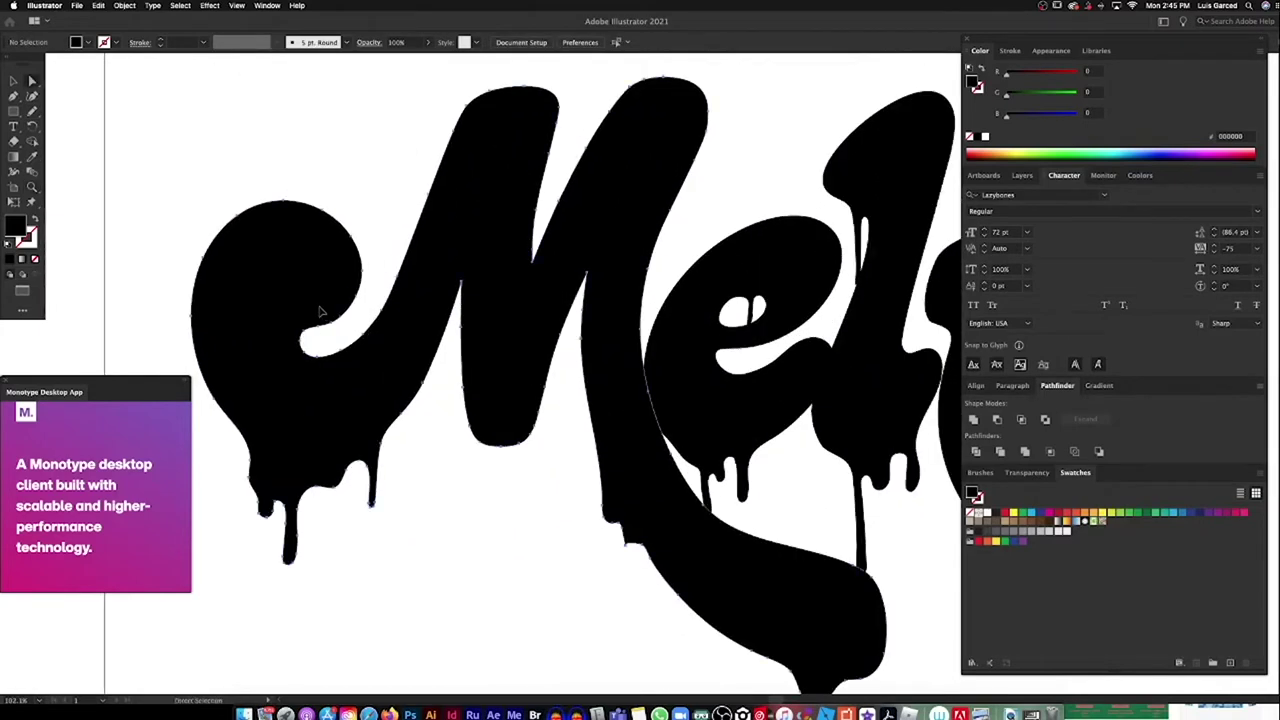
left_click(336, 350)
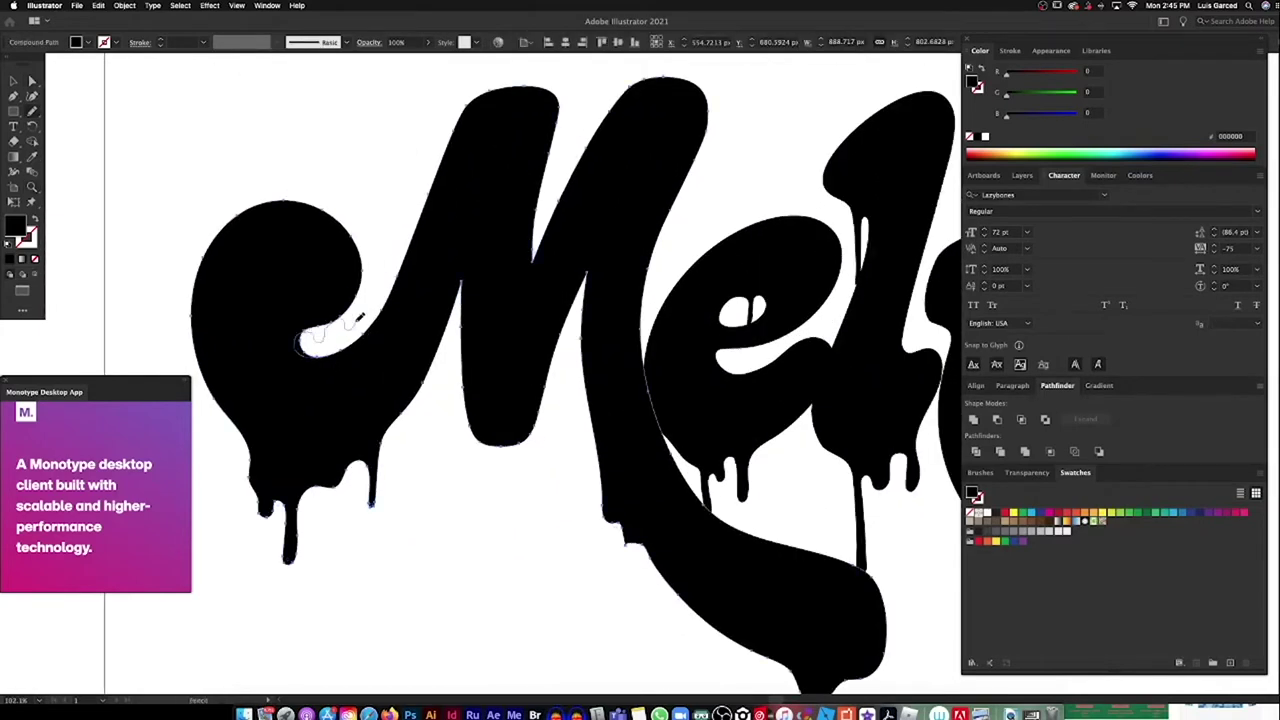
key("ctrl+shift+a")
key("ctrl+0")
Step: Select the M with the Pencil active and inspect its lower stroke up close
key("ctrl+equal")
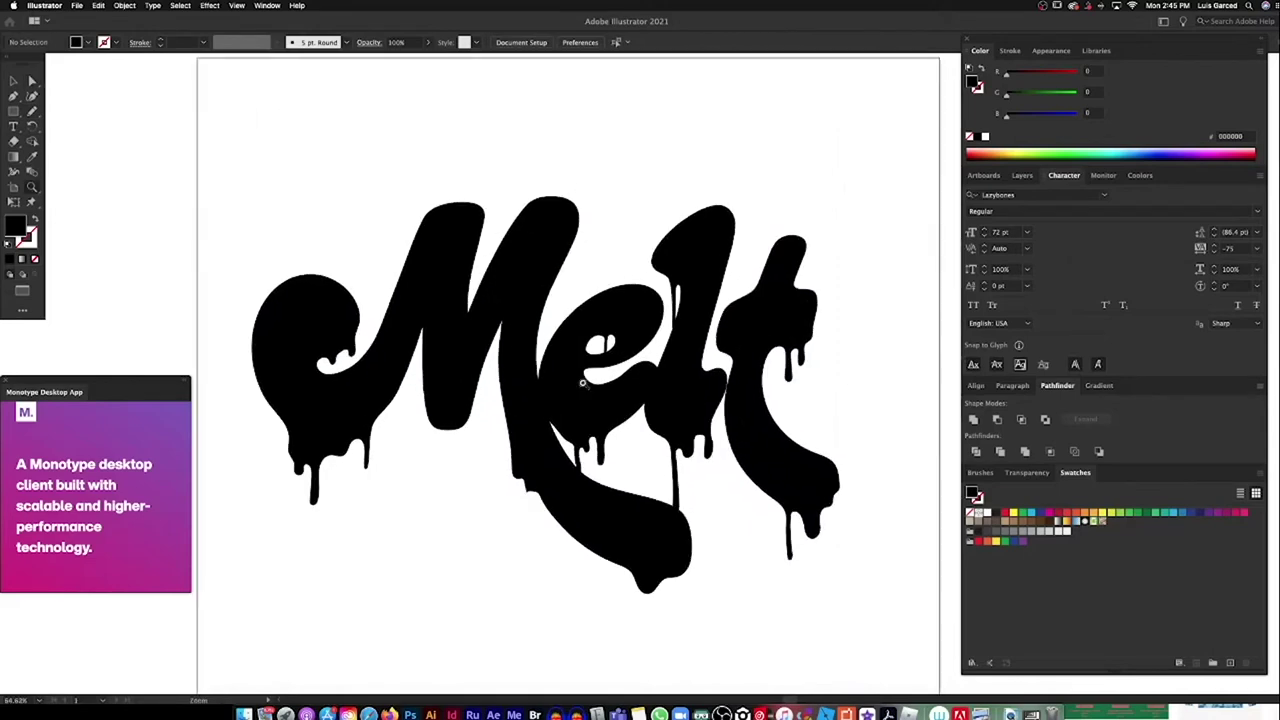
key("ctrl+equal")
left_click(435, 382)
key("n")
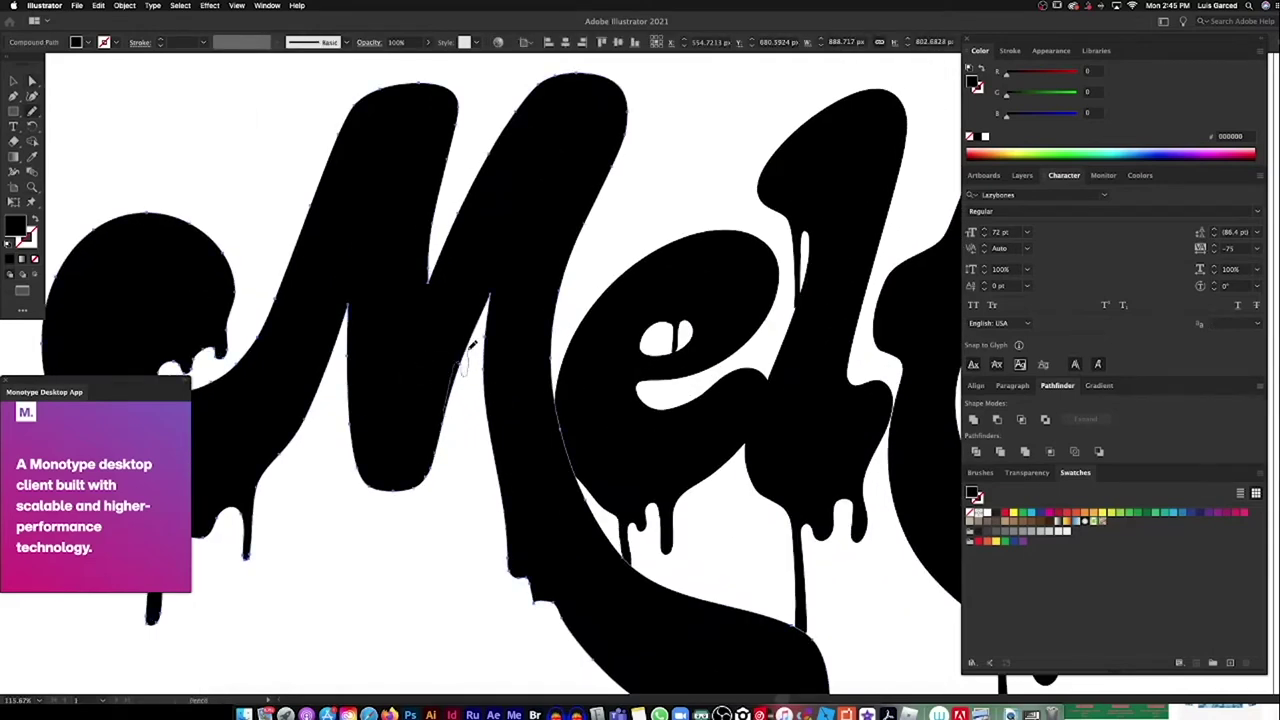
scroll(632, 226, "right", 3)
scroll(632, 226, "down", 1)
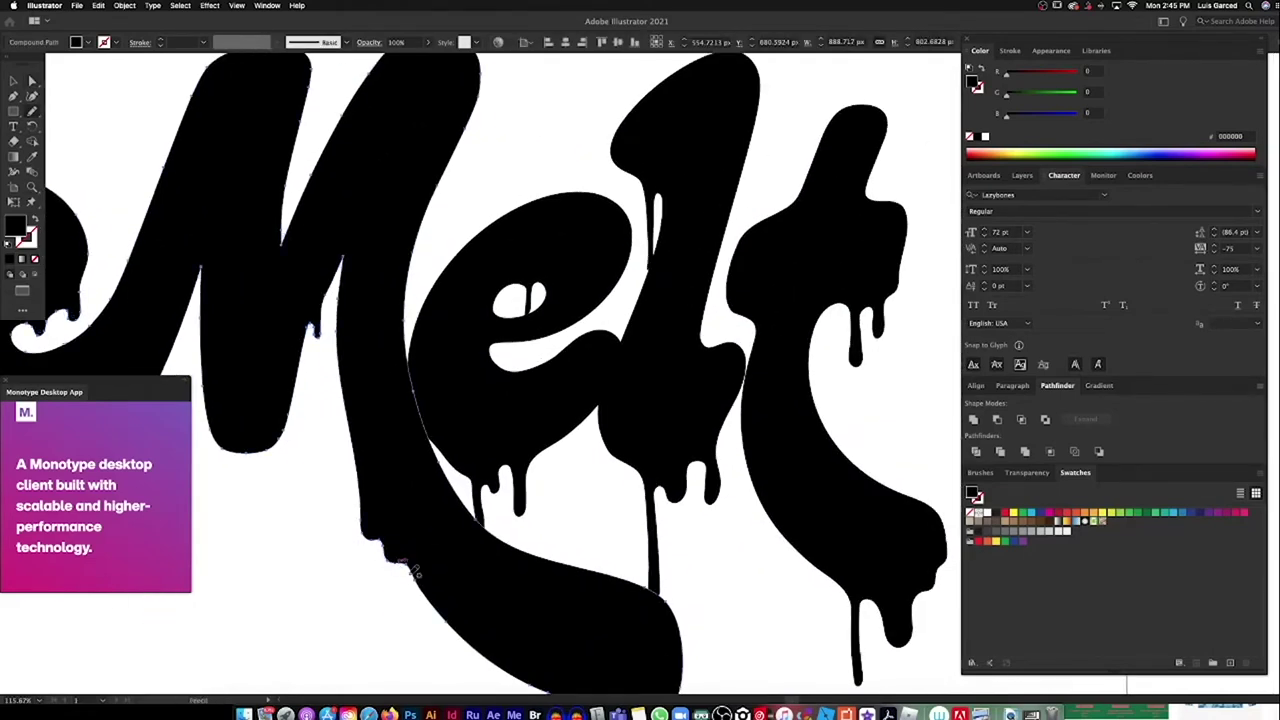
key("ctrl+0")
key("ctrl+minus")
scroll(566, 432, "up", 5)
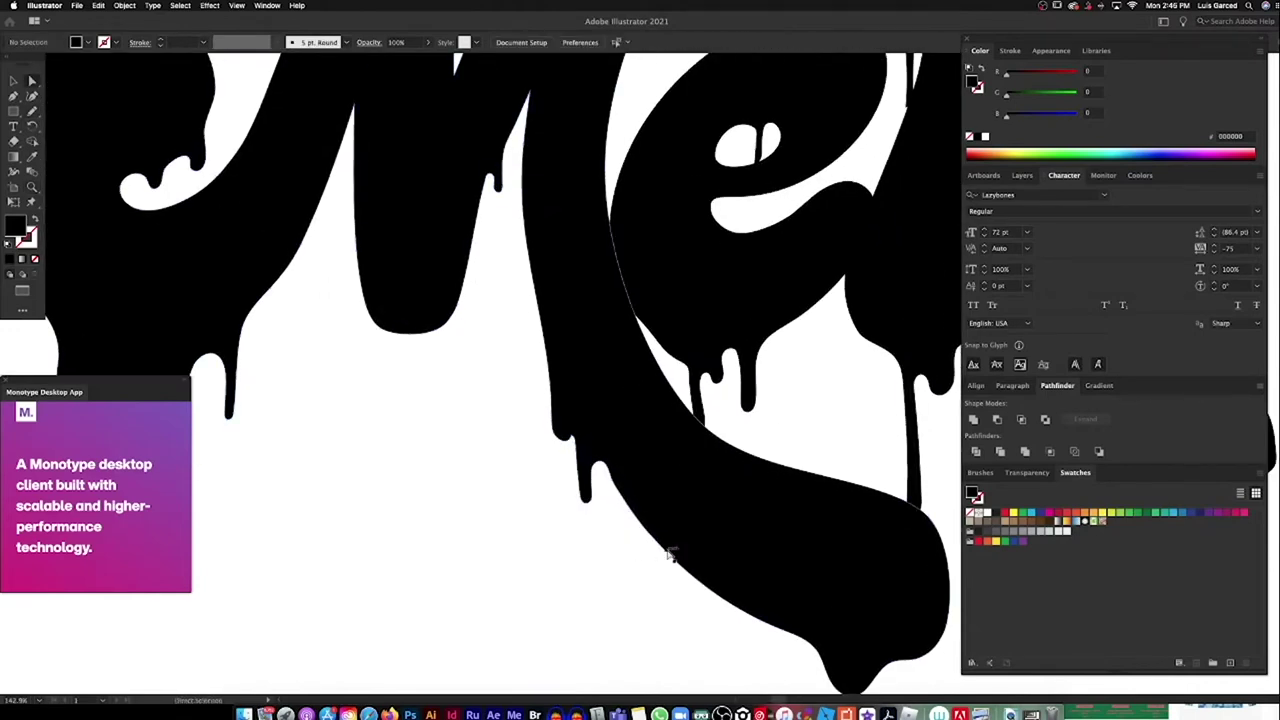
key("ctrl+0")
scroll(771, 349, "up", 5)
Step: Select the t letter shape, then clear the selection and refit the view
left_click(742, 352)
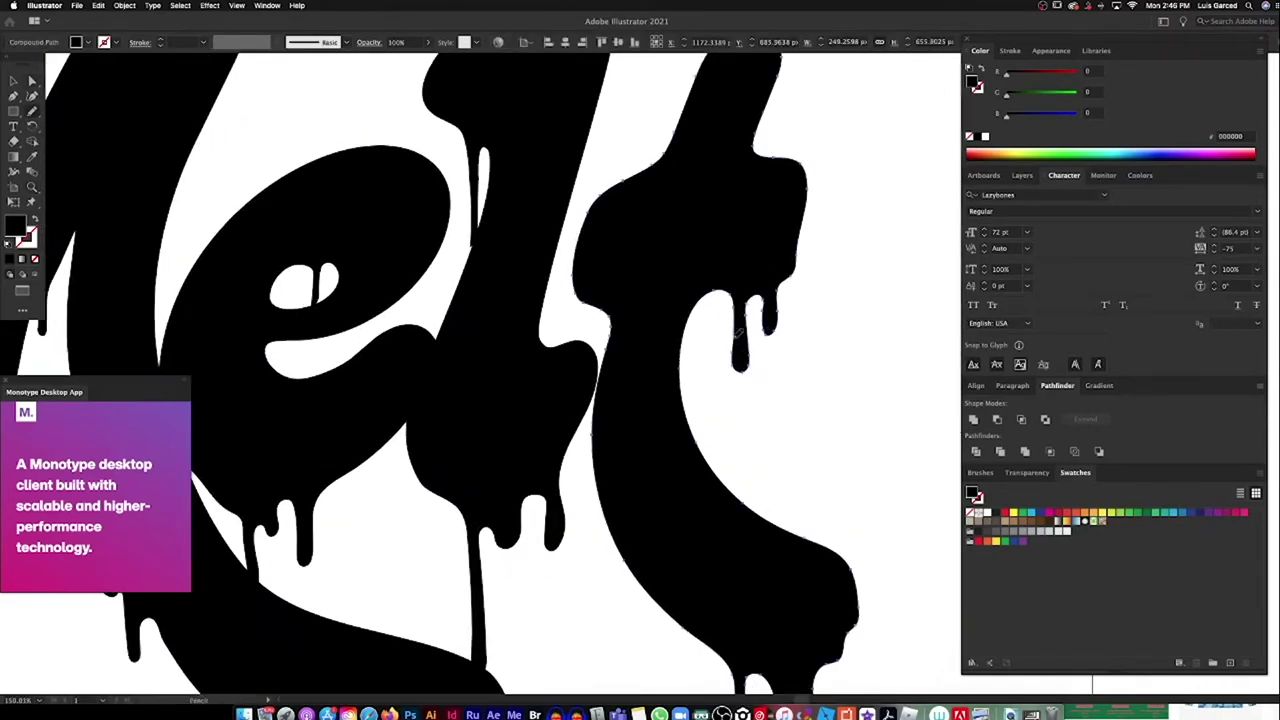
left_click(785, 354)
key("ctrl+0")
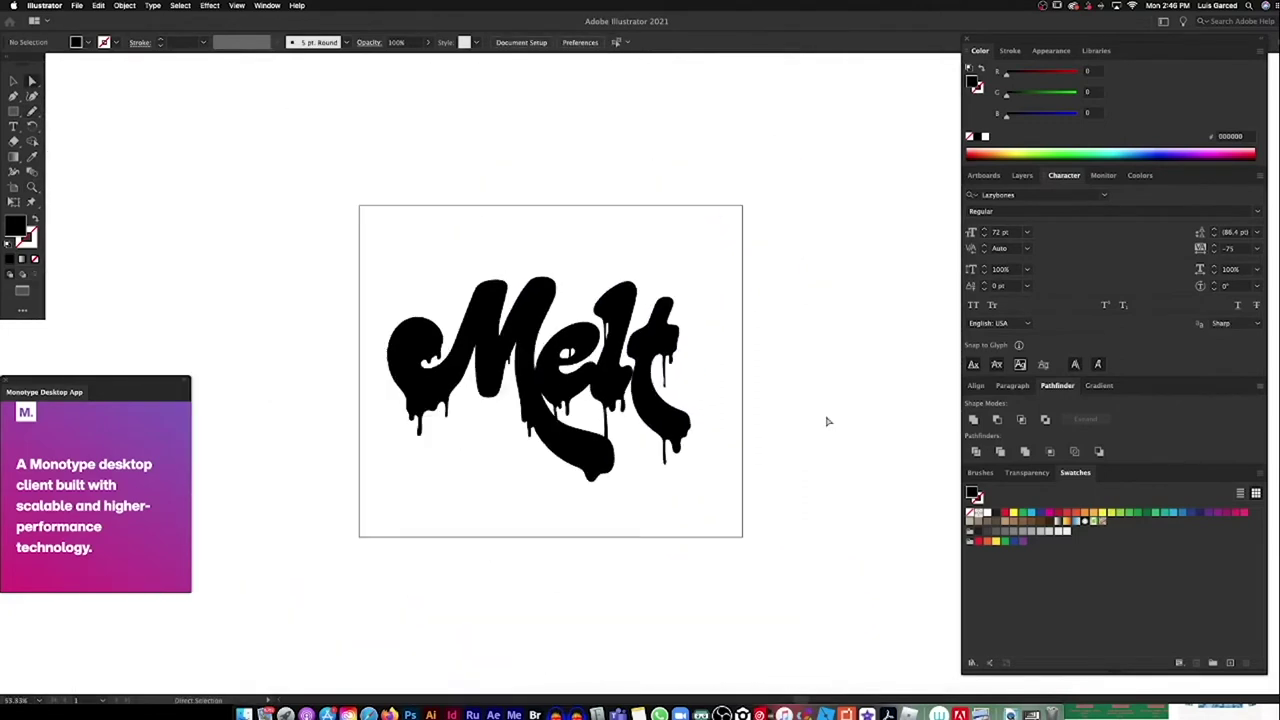
scroll(749, 437, "up", 3)
scroll(614, 527, "up", 2)
scroll(614, 527, "up", 2)
Step: Add a long drip falling from the t's lower swoop on the bottom swash
left_click(632, 445)
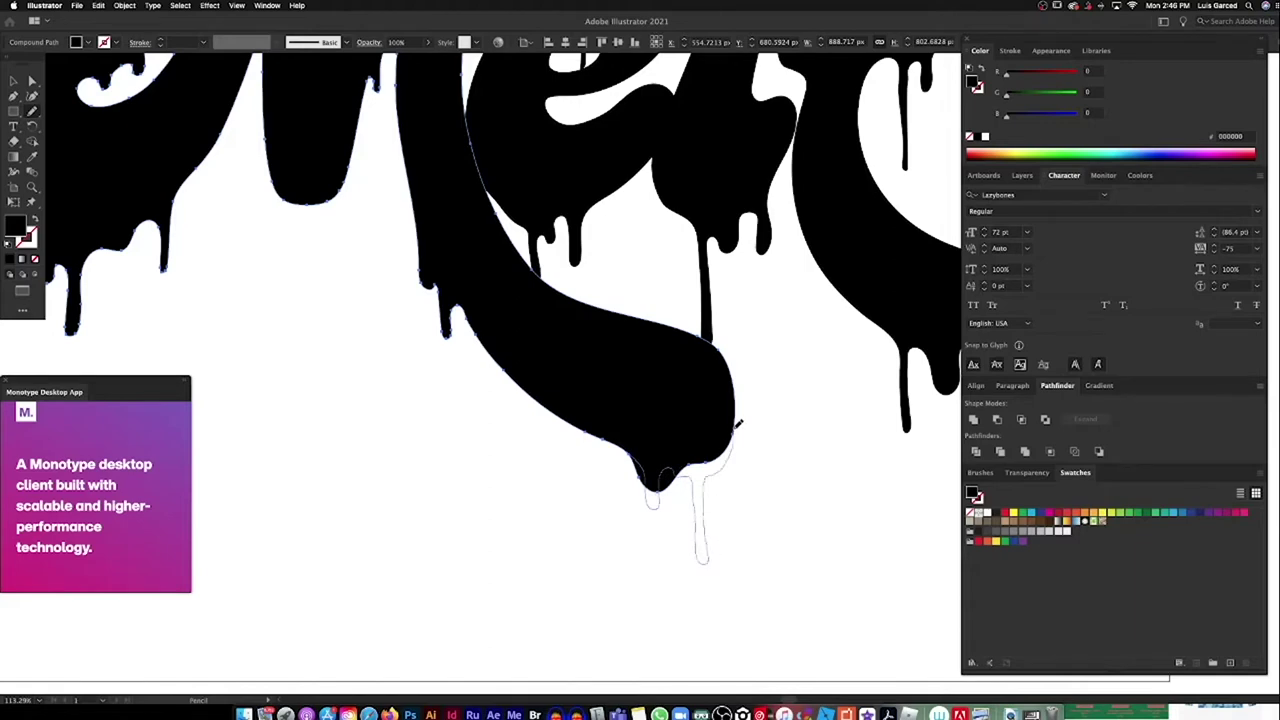
scroll(738, 424, "down", 2)
key("ctrl+0")
scroll(740, 429, "up", 5)
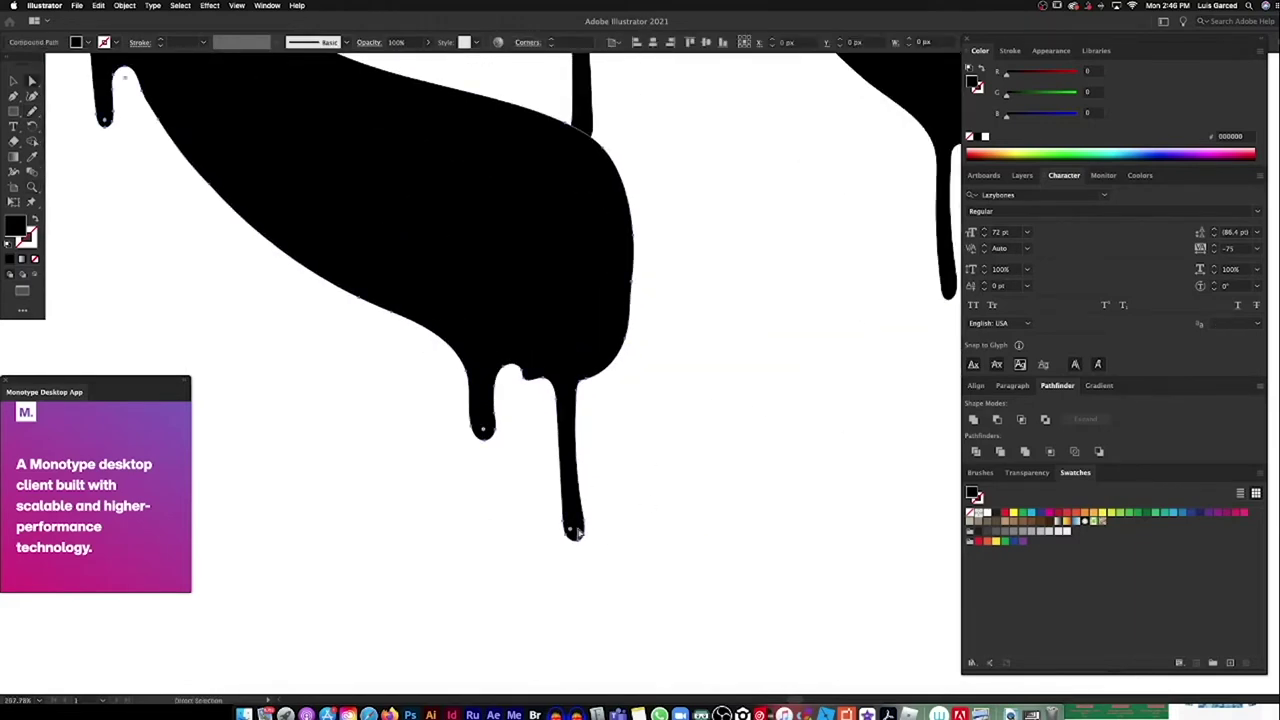
left_click(578, 535)
scroll(674, 529, "down", 2)
key("ctrl+0")
Step: Select the left drip under the M with Direct Selection to stretch it longer
scroll(600, 243, "up", 5)
scroll(461, 264, "up", 1)
scroll(461, 264, "down", 2)
key("ctrl+0")
scroll(857, 351, "up", 1)
scroll(491, 464, "up", 2)
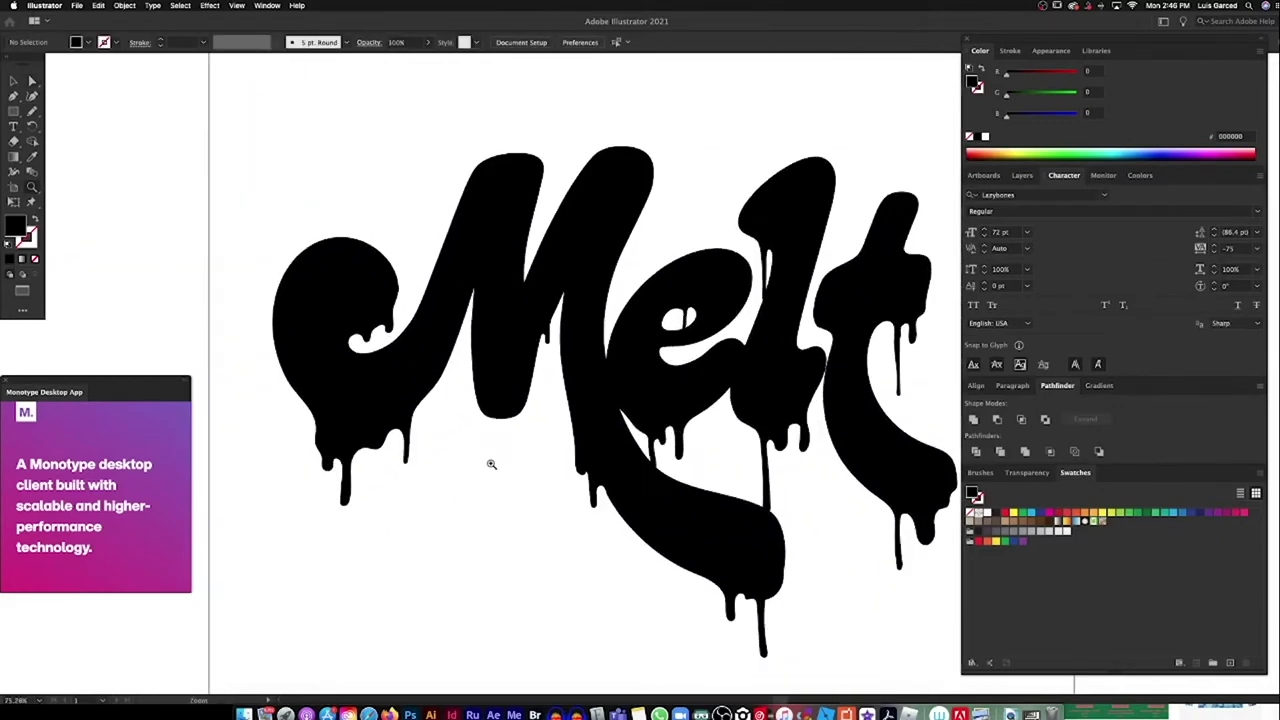
key("a")
left_click(340, 498)
scroll(340, 500, "up", 1)
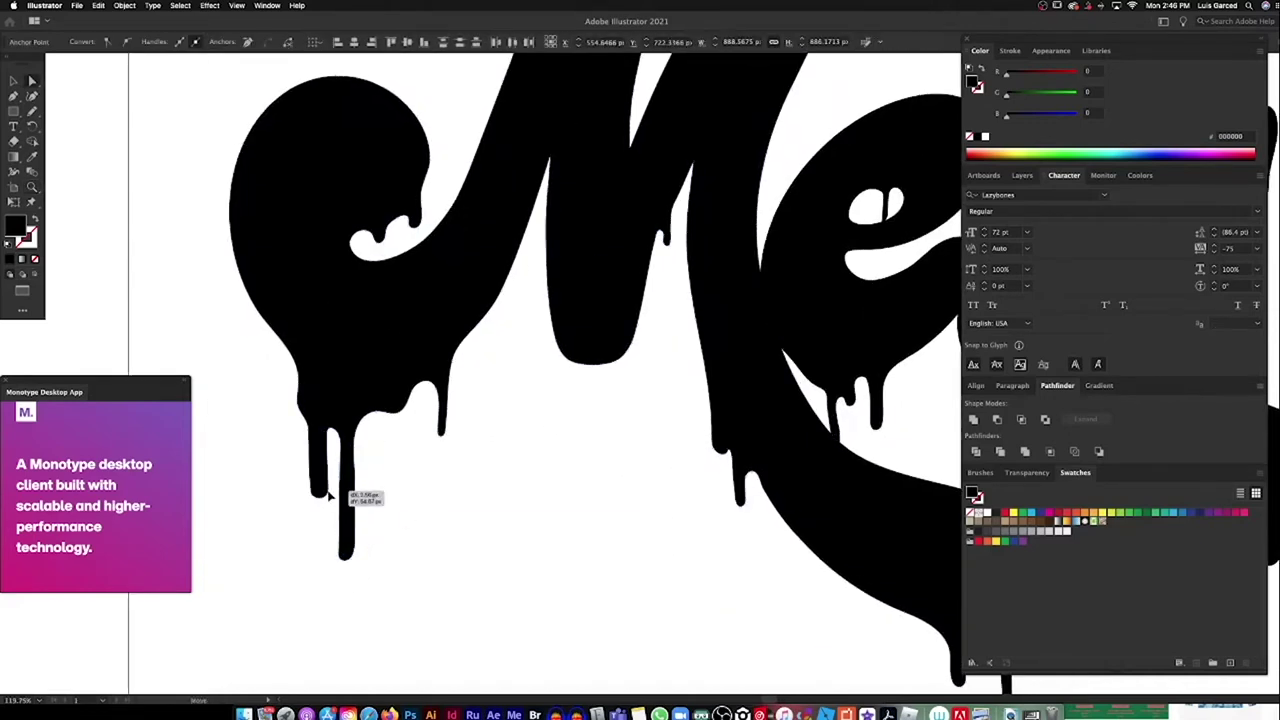
Step: Lengthen the left drip under the M and the drips further down the lettering
scroll(466, 477, "right", 3)
left_click_drag(573, 474, 600, 545)
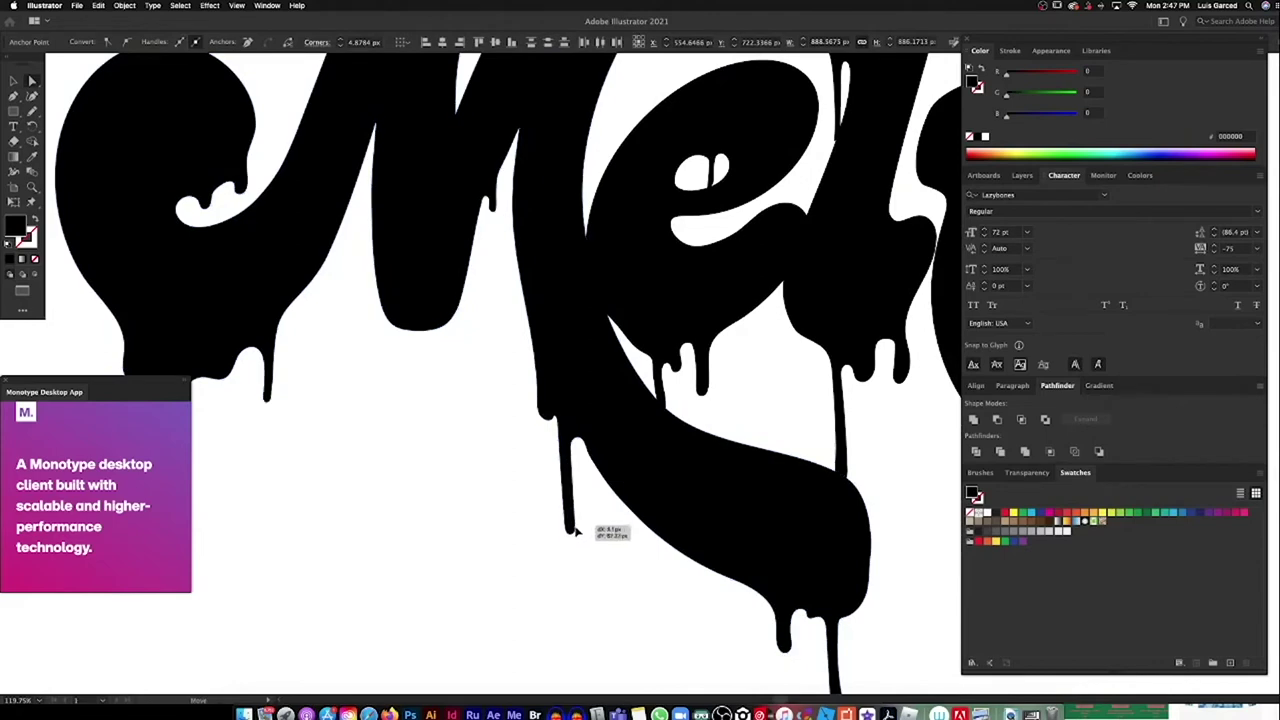
scroll(409, 474, "right", 3)
scroll(409, 474, "down", 1)
left_click_drag(840, 498, 847, 555)
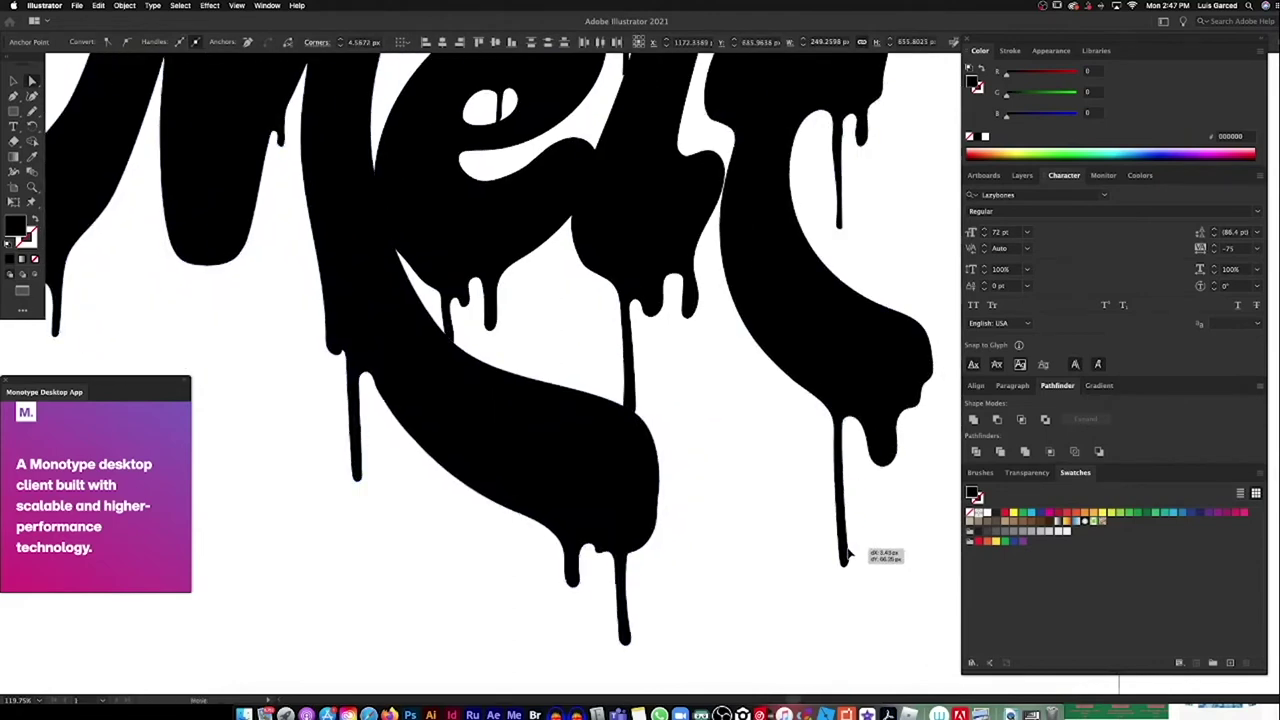
scroll(780, 388, "up", 3)
left_click_drag(735, 388, 749, 414)
Step: Pull the M's right edge and a point near the bulb down into small drips
scroll(749, 414, "left", 3)
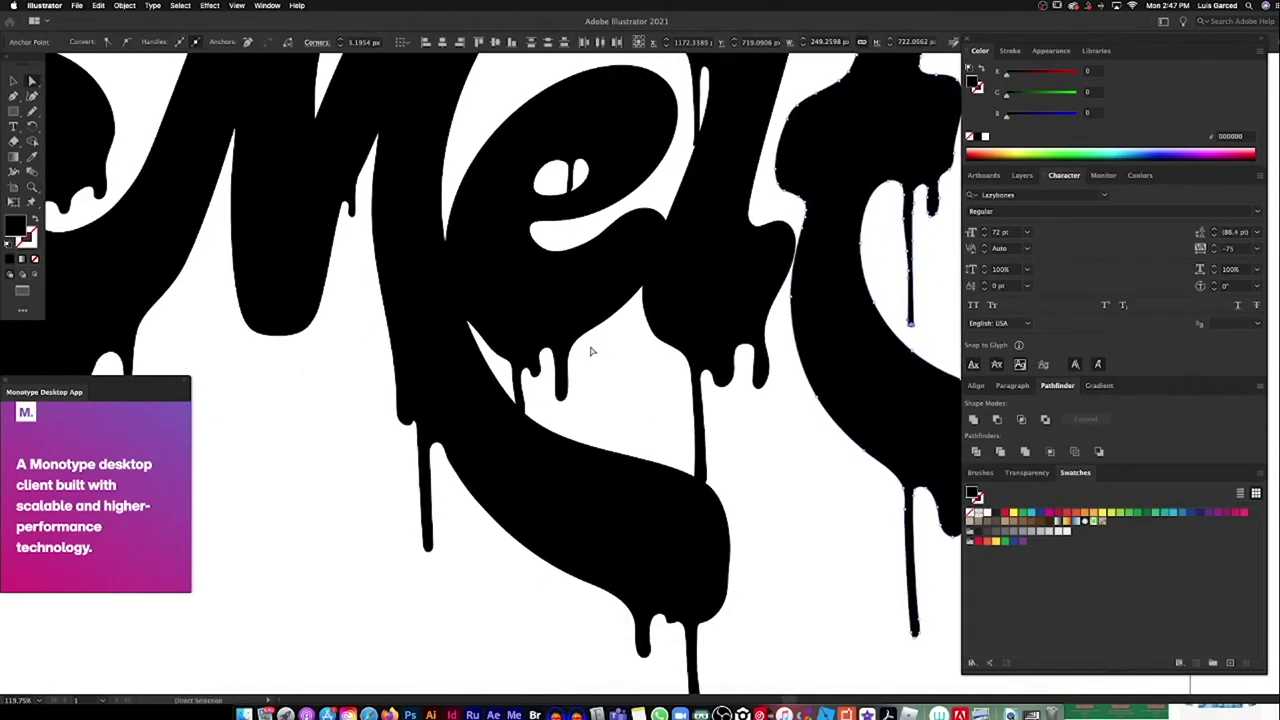
scroll(586, 349, "left", 3)
left_click_drag(484, 366, 504, 438)
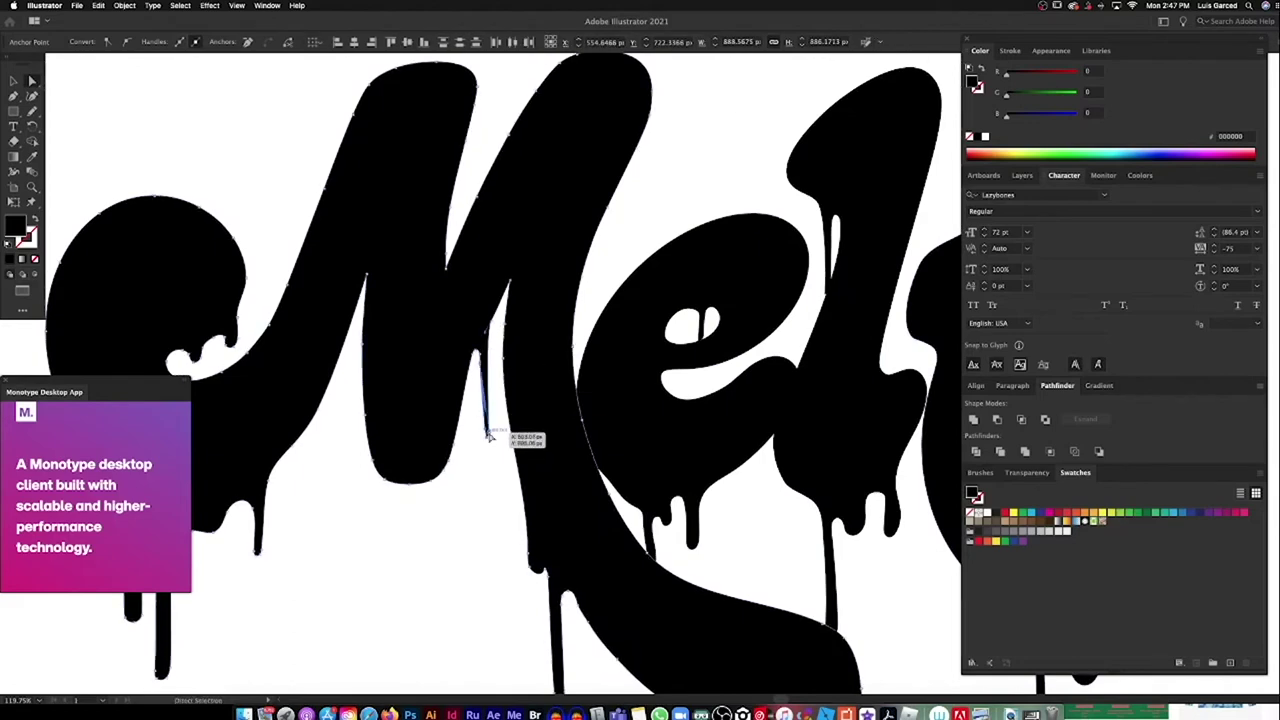
scroll(296, 314, "up", 3)
left_click_drag(296, 314, 320, 334)
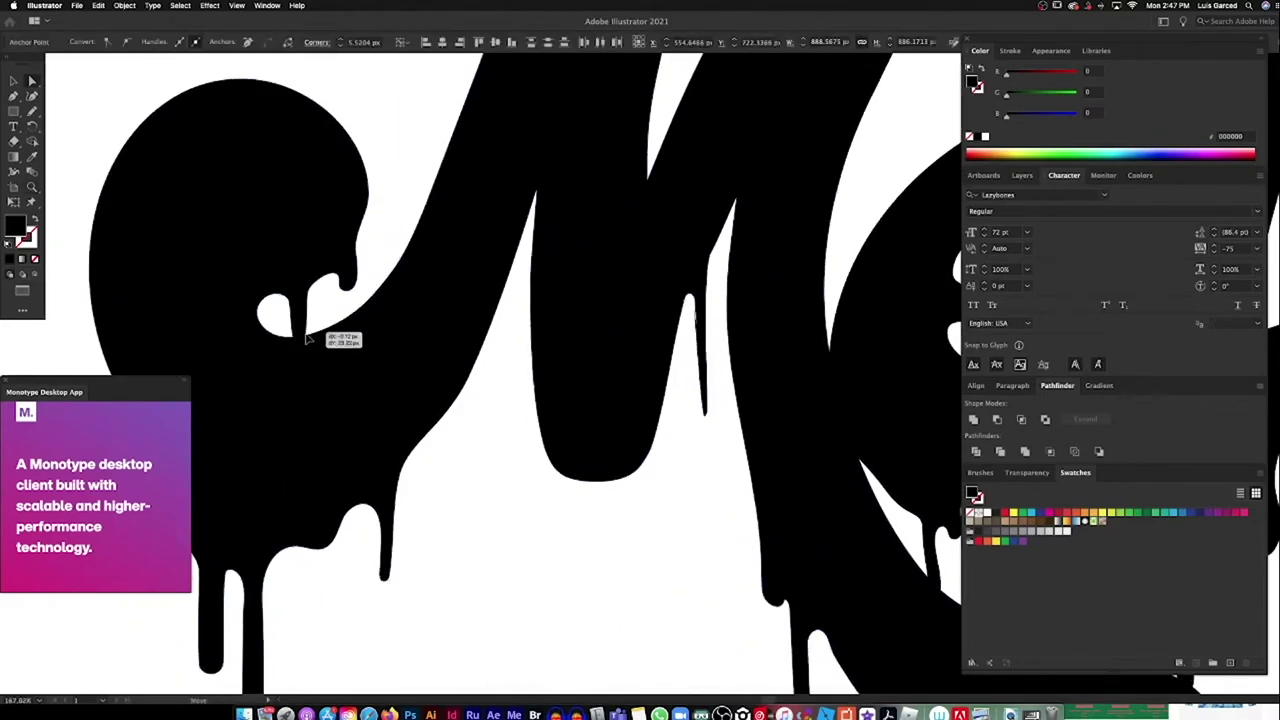
Step: Pull the t's right edge and the e's edge down into new drips
key("ctrl+0")
left_click(677, 297, "ctrl")
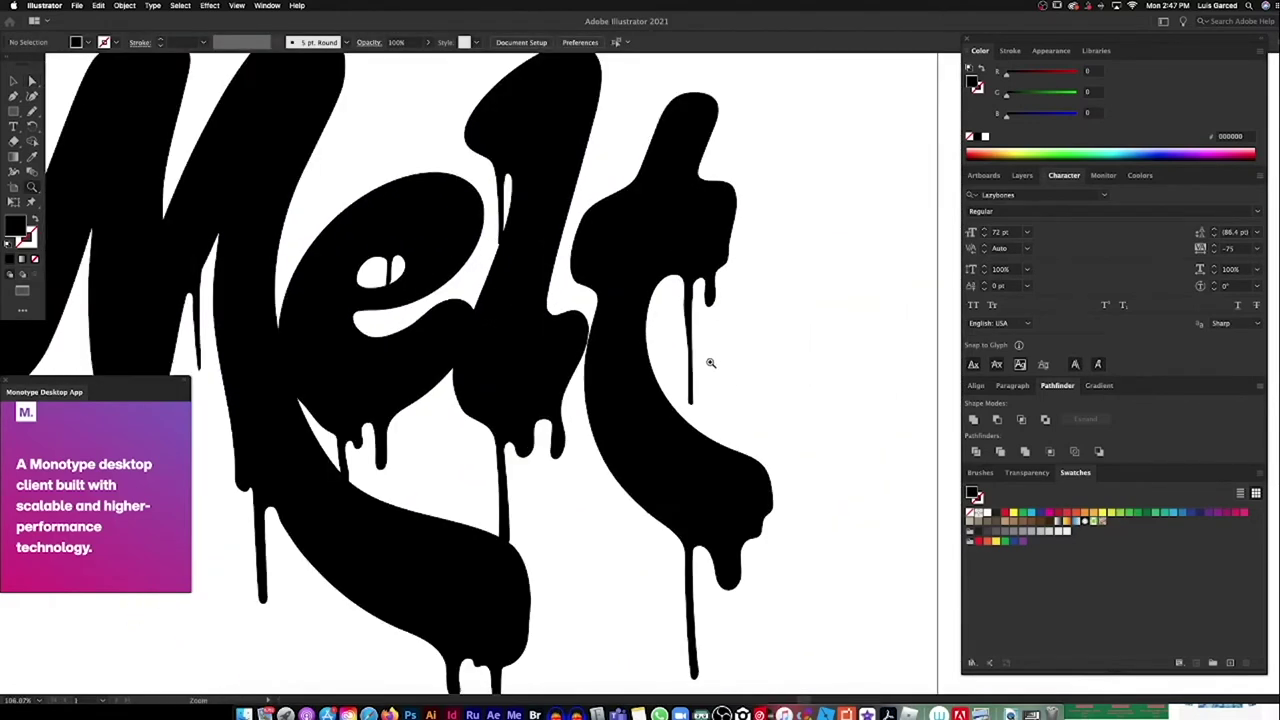
left_click_drag(710, 300, 716, 352)
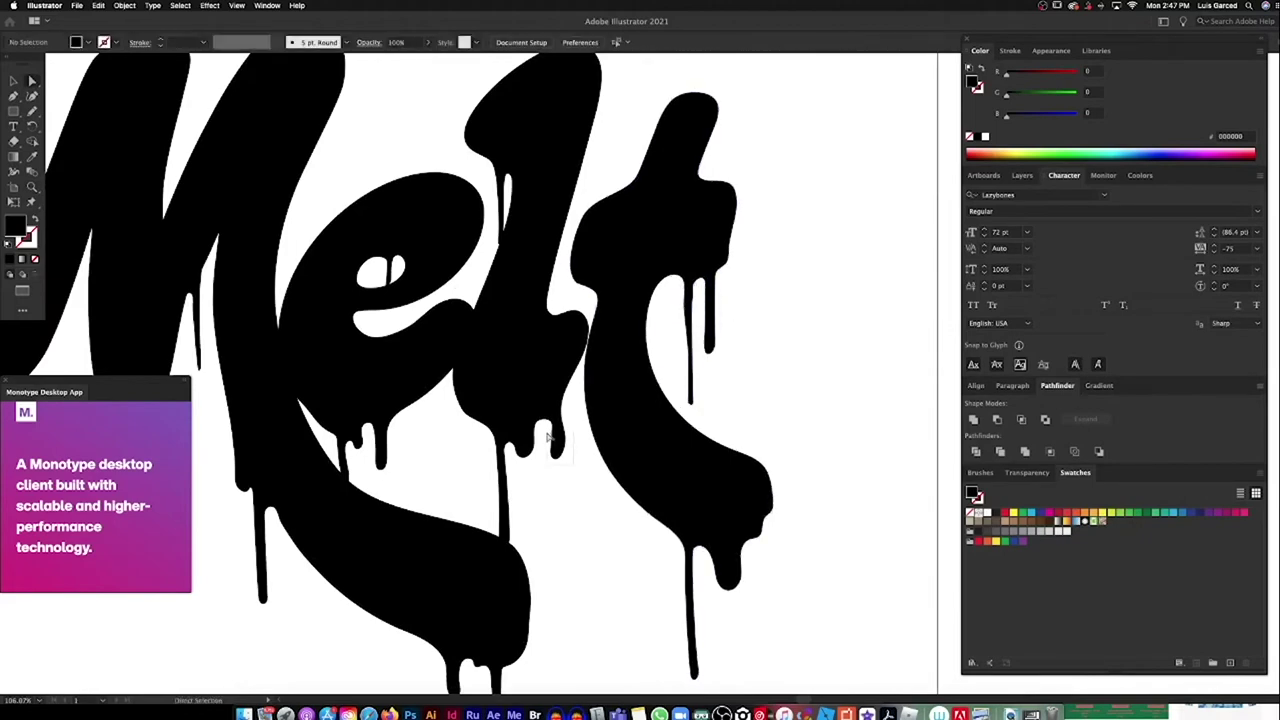
scroll(748, 343, "down", 3)
left_click_drag(604, 290, 606, 390)
Step: Lengthen the M's left drip, pulling its bottom anchor further down
key("ctrl+0")
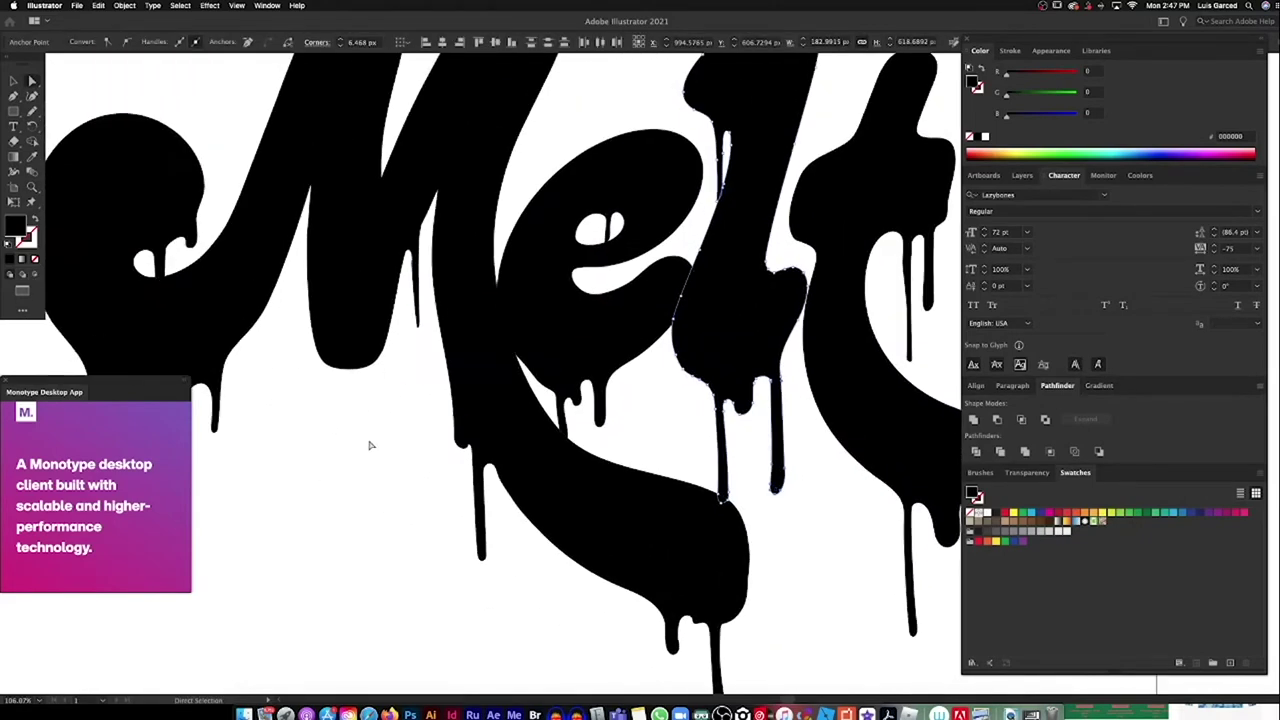
left_click(366, 443, "ctrl")
left_click_drag(363, 447, 364, 503)
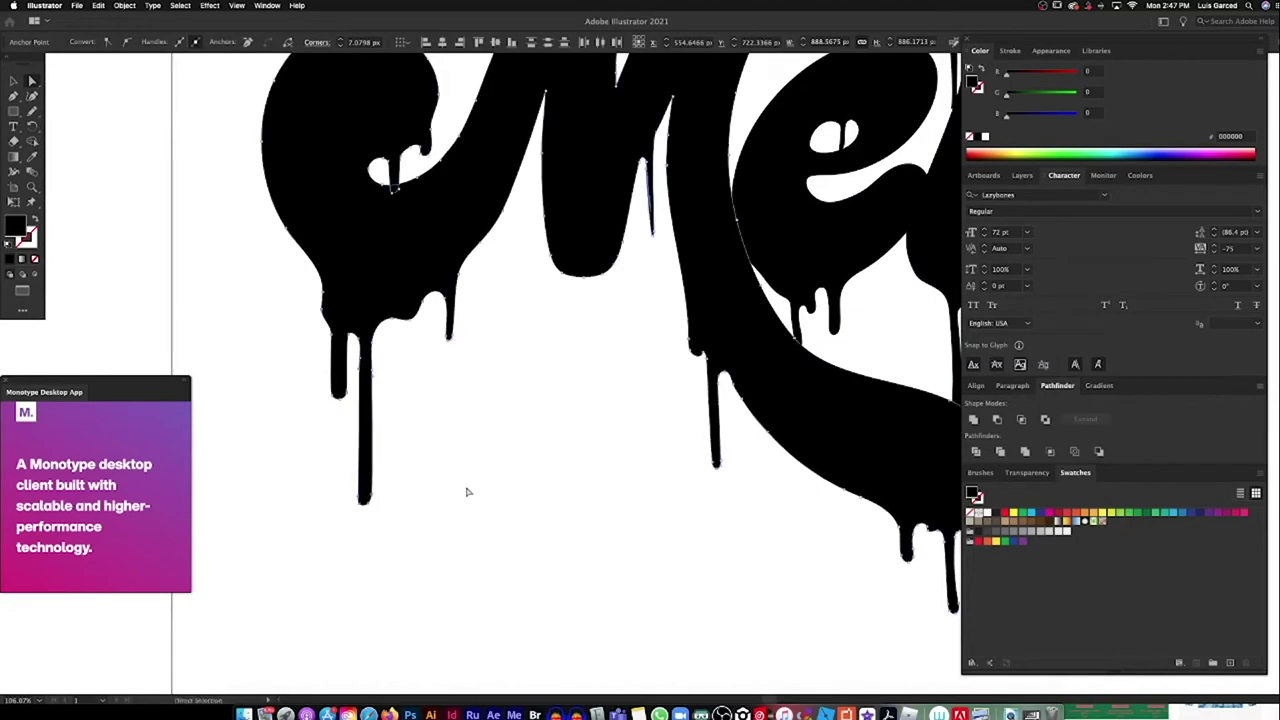
key("ctrl+0")
left_click(678, 283, "ctrl")
left_click(466, 386, "ctrl")
key("a")
left_click(630, 340)
left_click(628, 342)
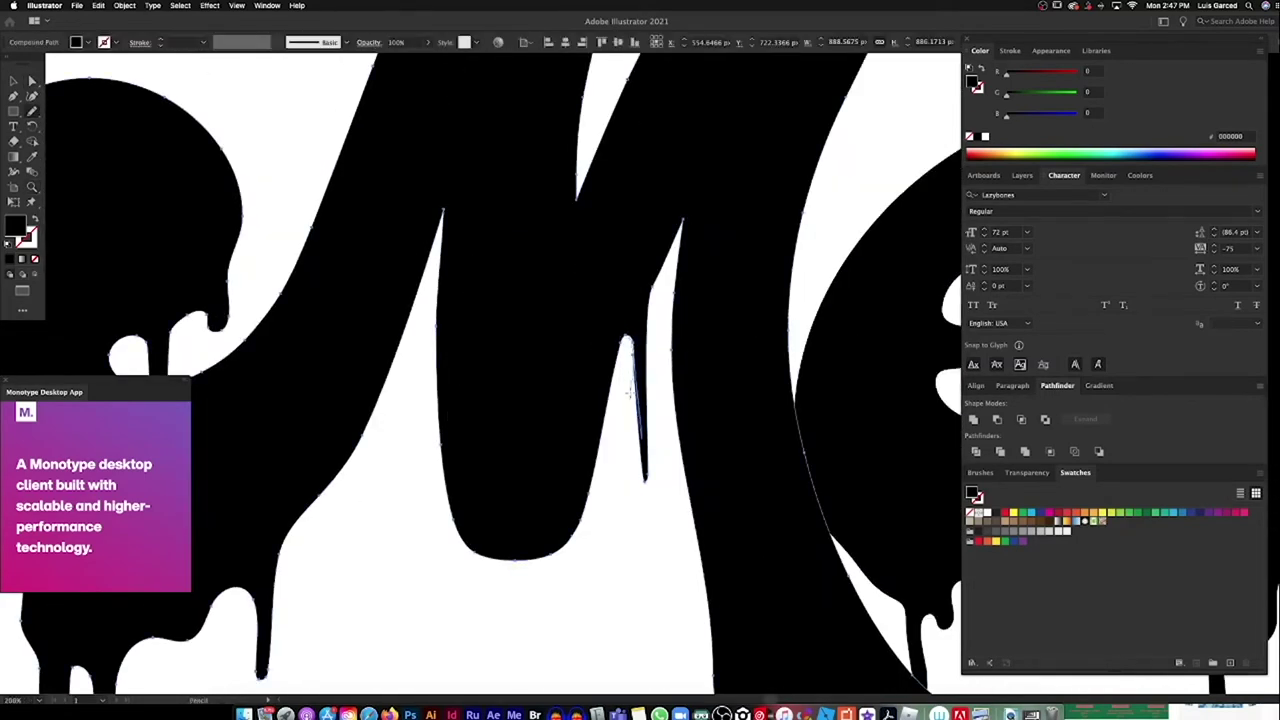
left_click_drag(645, 480, 643, 598)
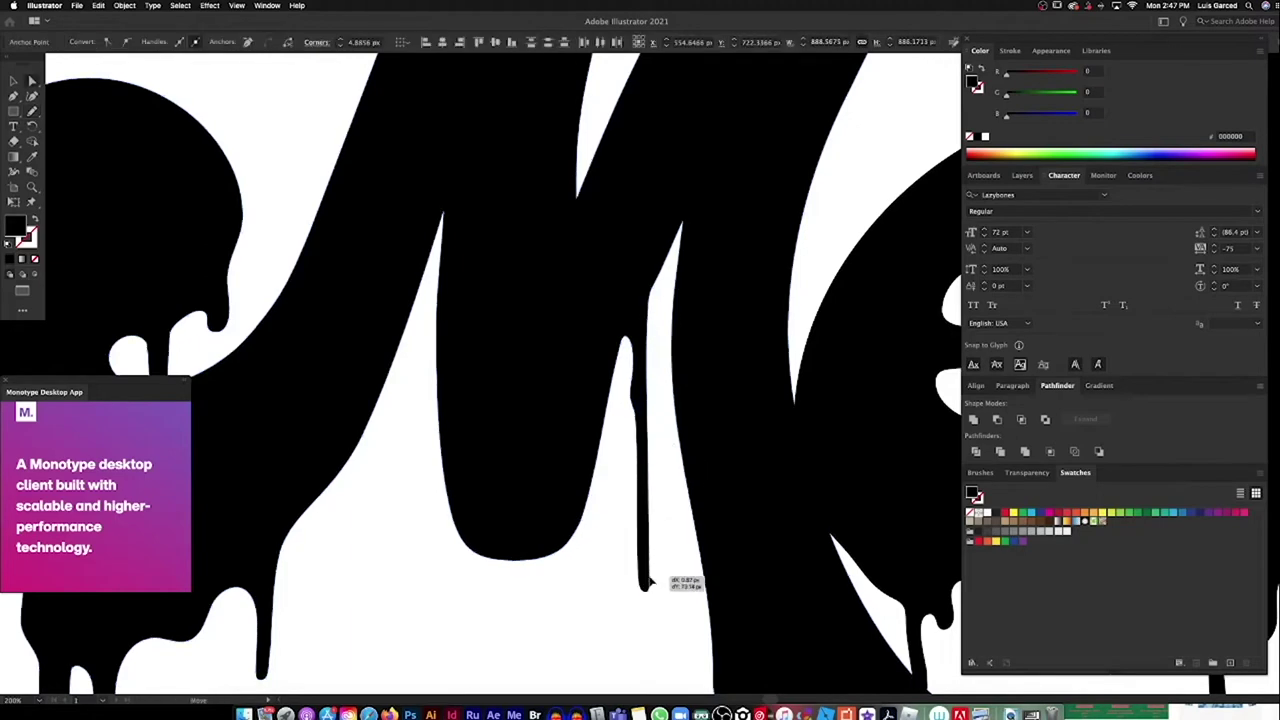
Step: Smooth the drip edges by redrawing them with the Pencil tool
key("ctrl+0")
scroll(630, 442, "up", 10)
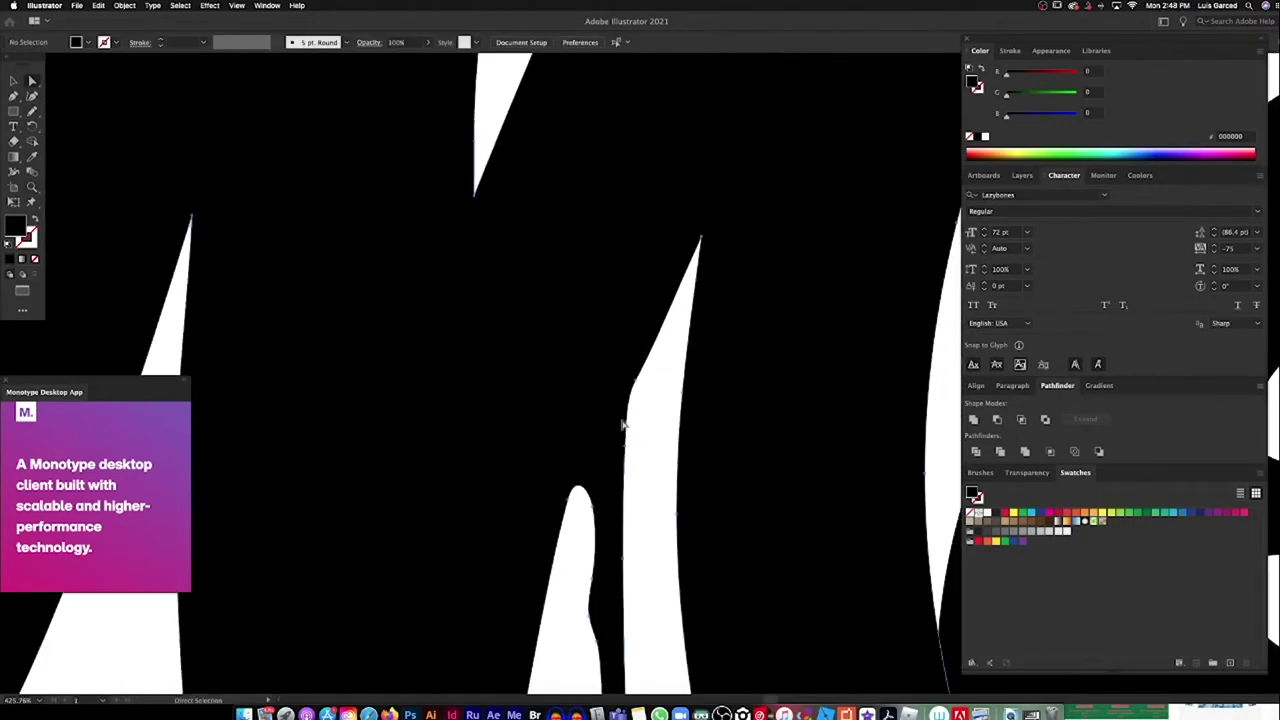
left_click_drag(656, 362, 660, 330)
key("ctrl+0")
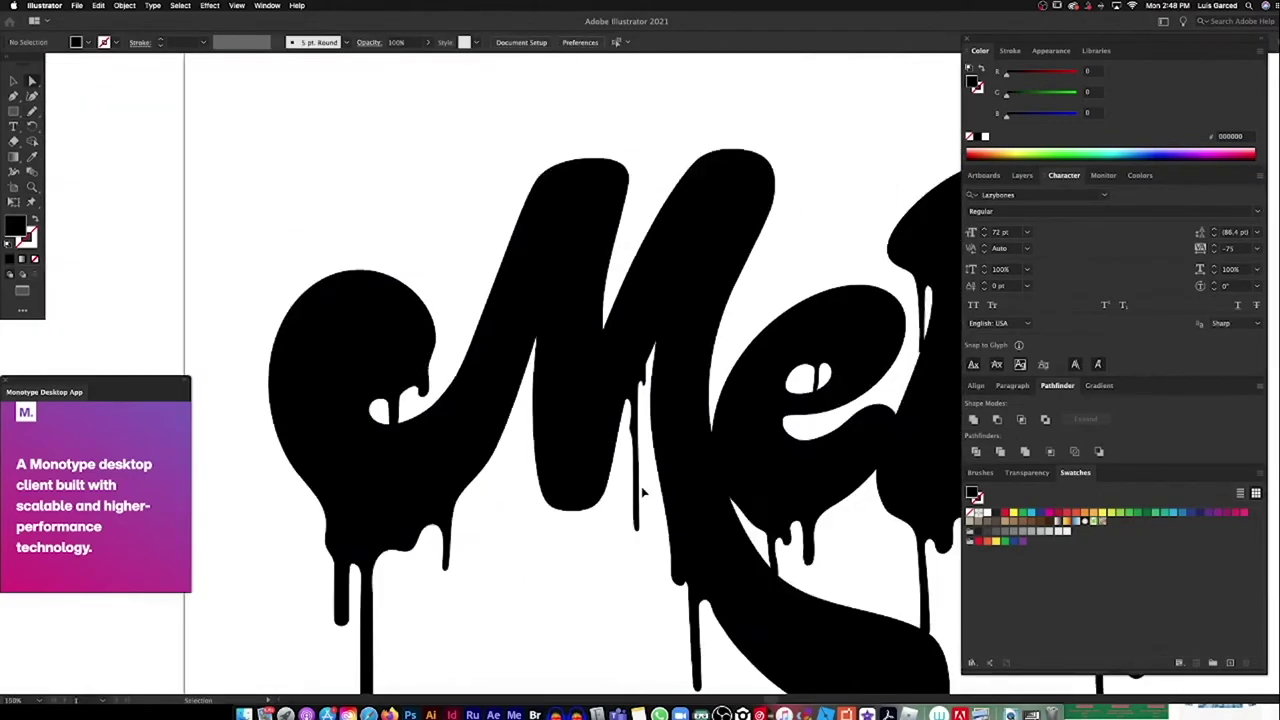
key("ctrl+shift+a")
key("z")
scroll(922, 278, "up", 10)
scroll(922, 278, "down", 3)
mouse_move(500, 280)
left_mouse_down()
mouse_move(509, 400)
mouse_move(490, 450)
left_mouse_up()
key("ctrl+0")
Step: Select the Melt group, then start a new 1300 × 800 px, 300 ppi Photoshop document
key("v")
left_click(700, 380)
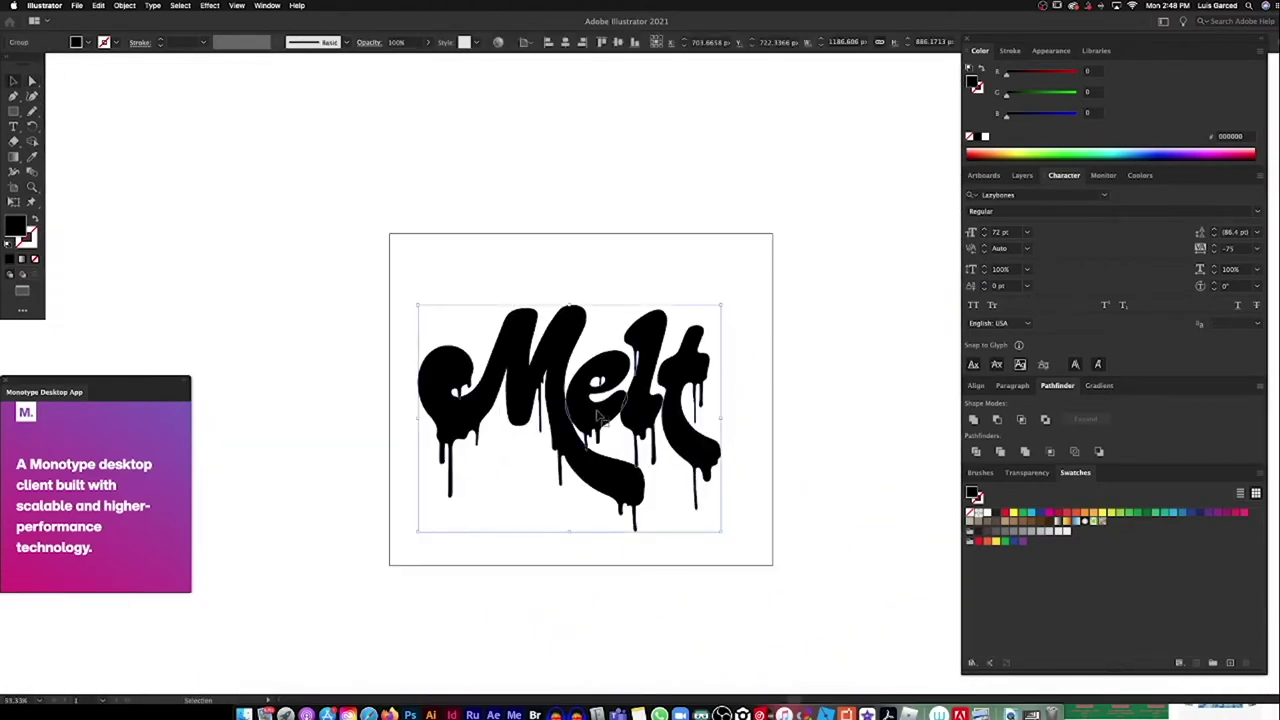
left_click_drag(657, 403, 601, 343)
scroll(304, 360, "up", 2)
key("a")
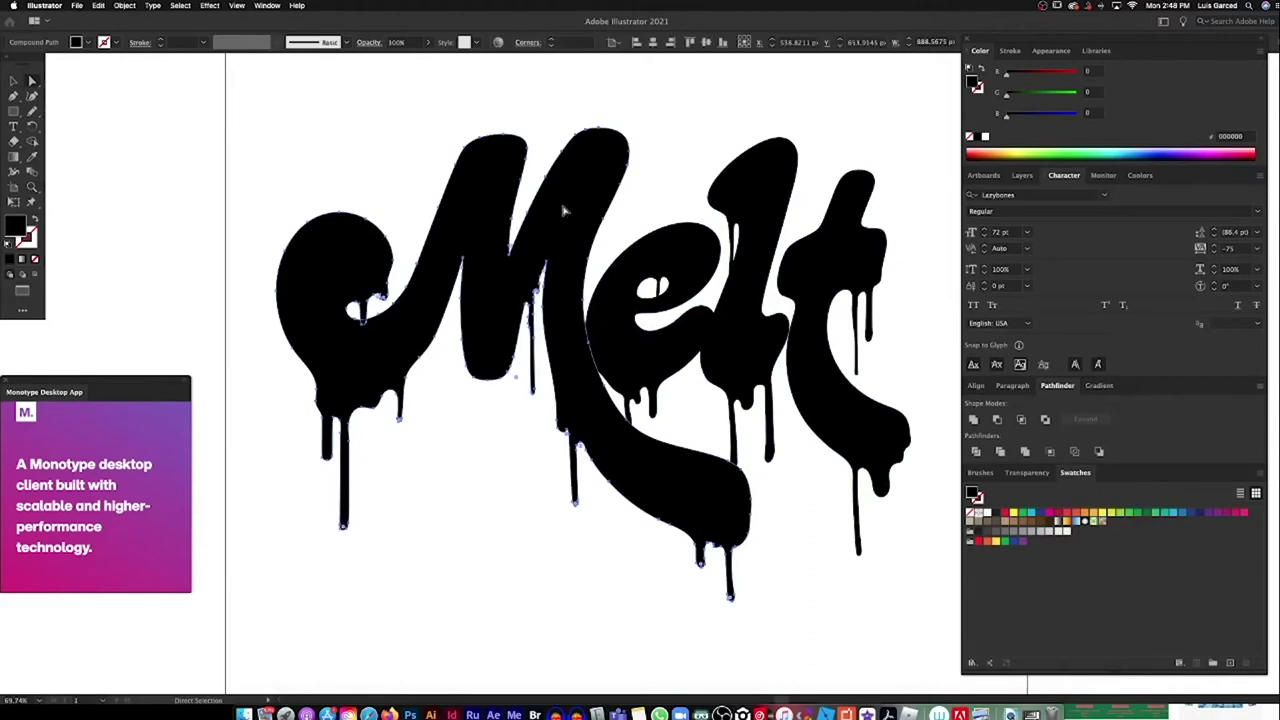
scroll(594, 206, "right", 2)
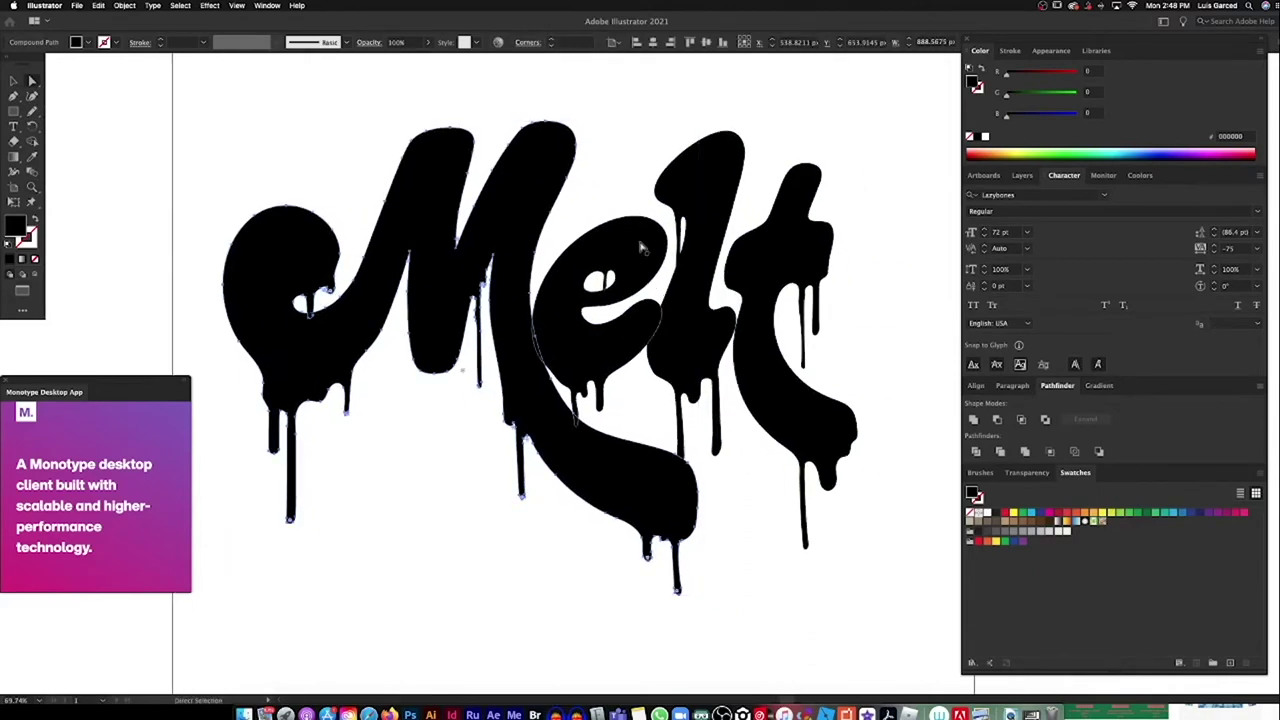
left_click(408, 692)
key("super+n")
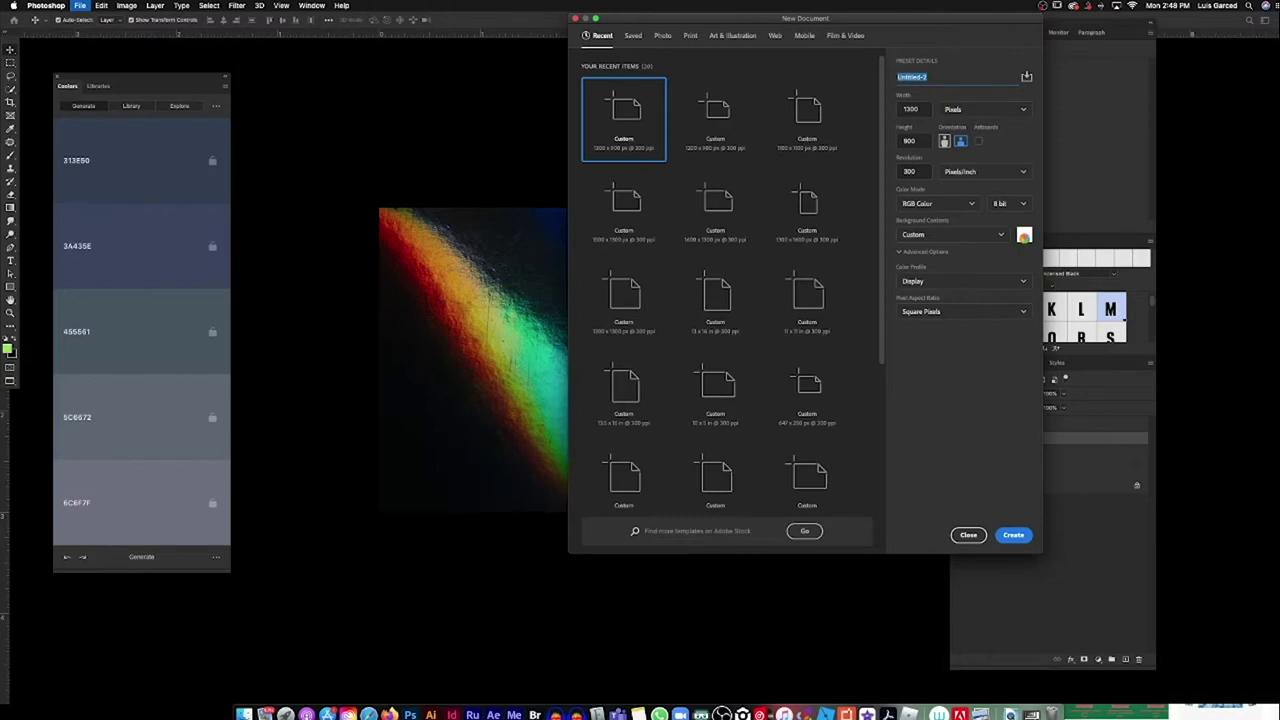
Step: Create the new document with a black background colour
left_click(1025, 236)
left_click_drag(1005, 440, 1001, 490)
key("Return")
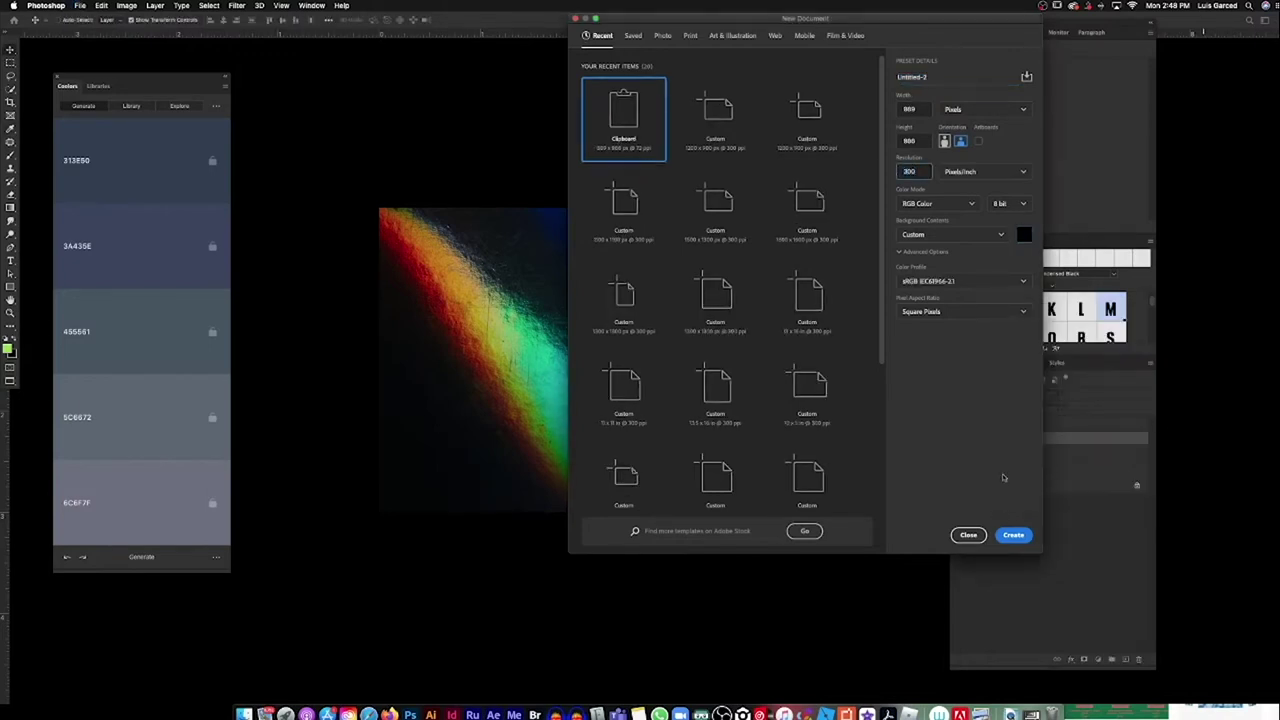
left_click(1013, 534)
Step: Paste the copied M as a smart object and commit its placement
key("ctrl+v")
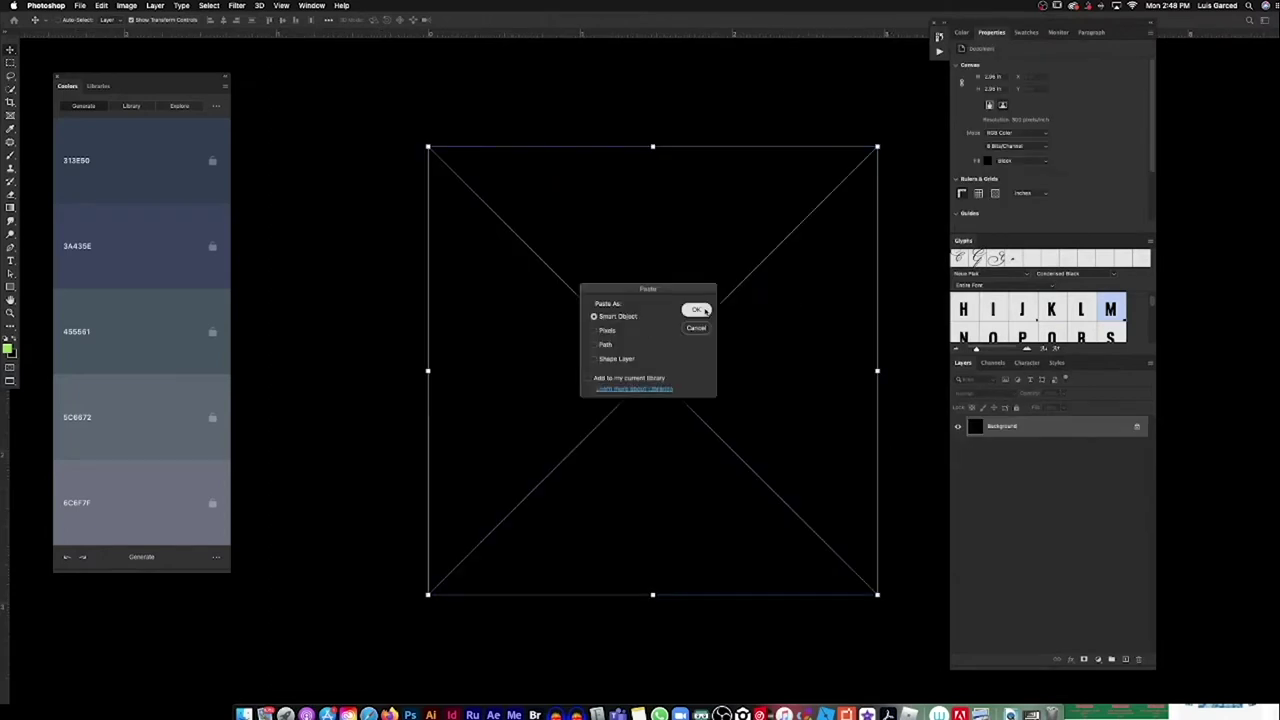
left_click(703, 310)
key("Return")
Step: Add a white Color Overlay in Normal blend mode to the M layer
right_click(975, 425)
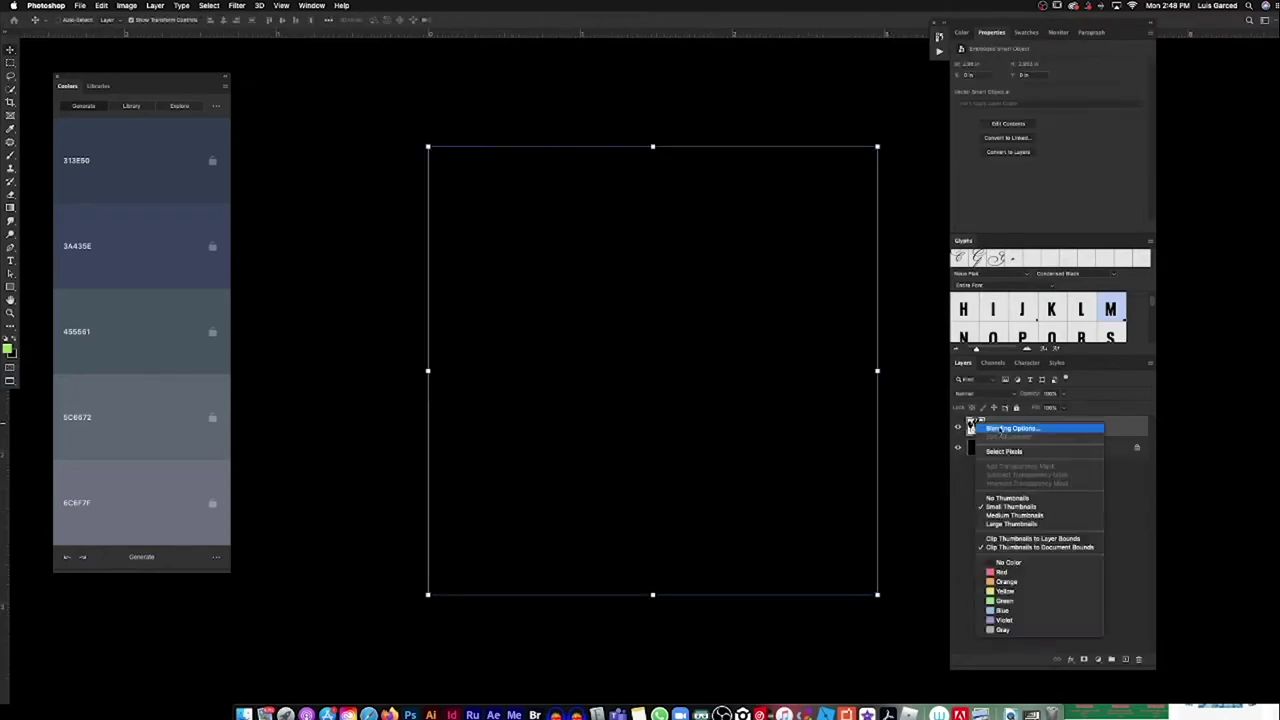
left_click(1000, 430)
left_click(945, 243)
left_click(1136, 130)
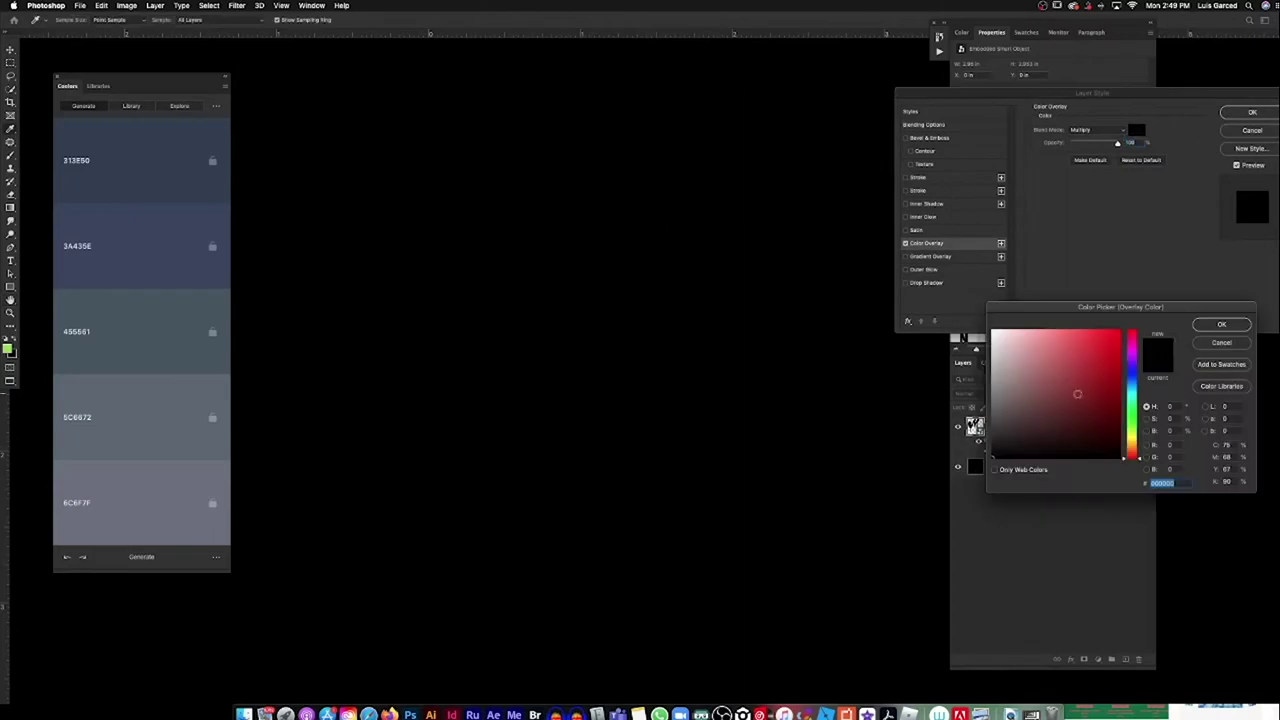
left_click(990, 332)
left_click(1218, 318)
left_click(1095, 130)
left_click(1085, 118)
left_click(1241, 113)
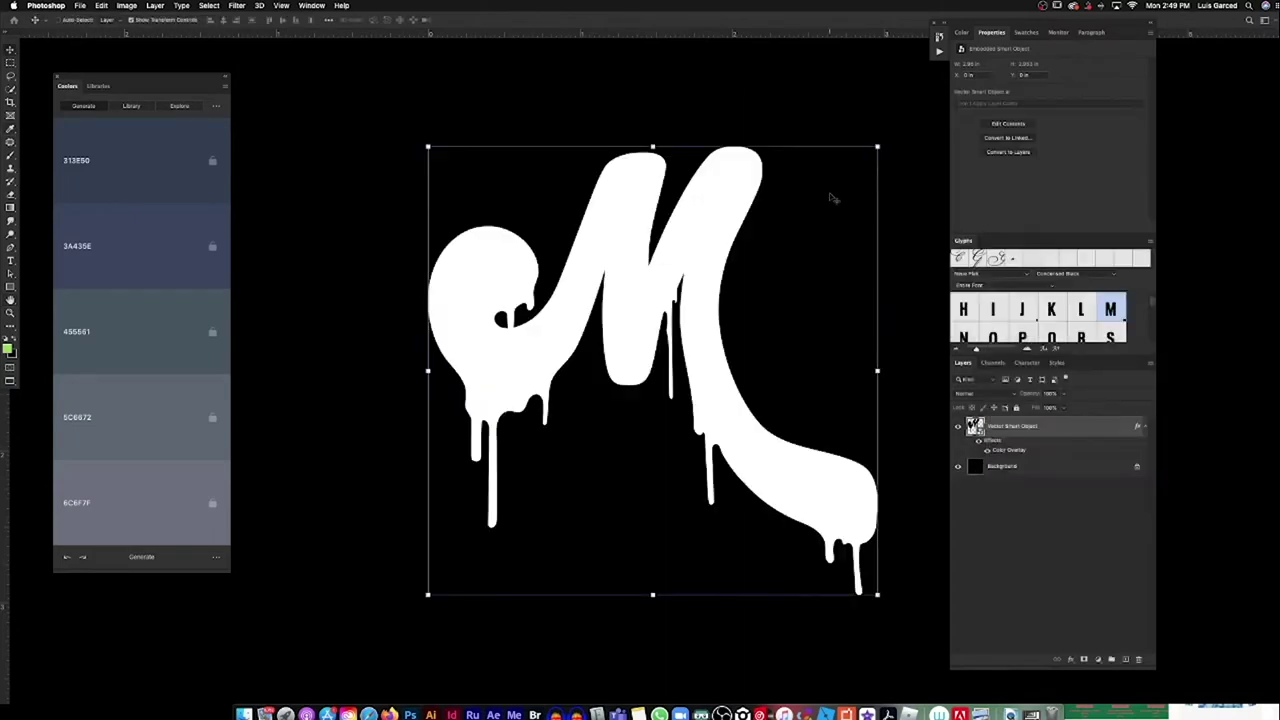
Step: Hide the Background layer and scale the M down
left_click(958, 467)
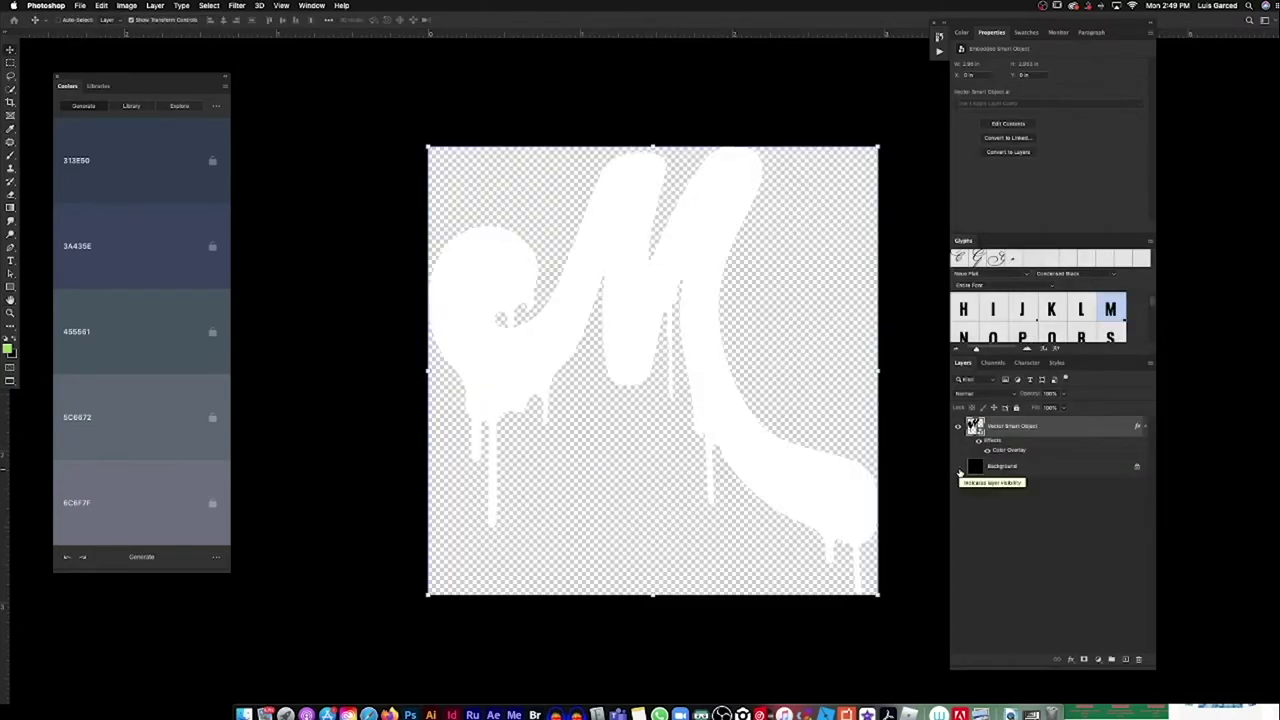
key("ctrl+minus")
left_click_drag(796, 228, 677, 287)
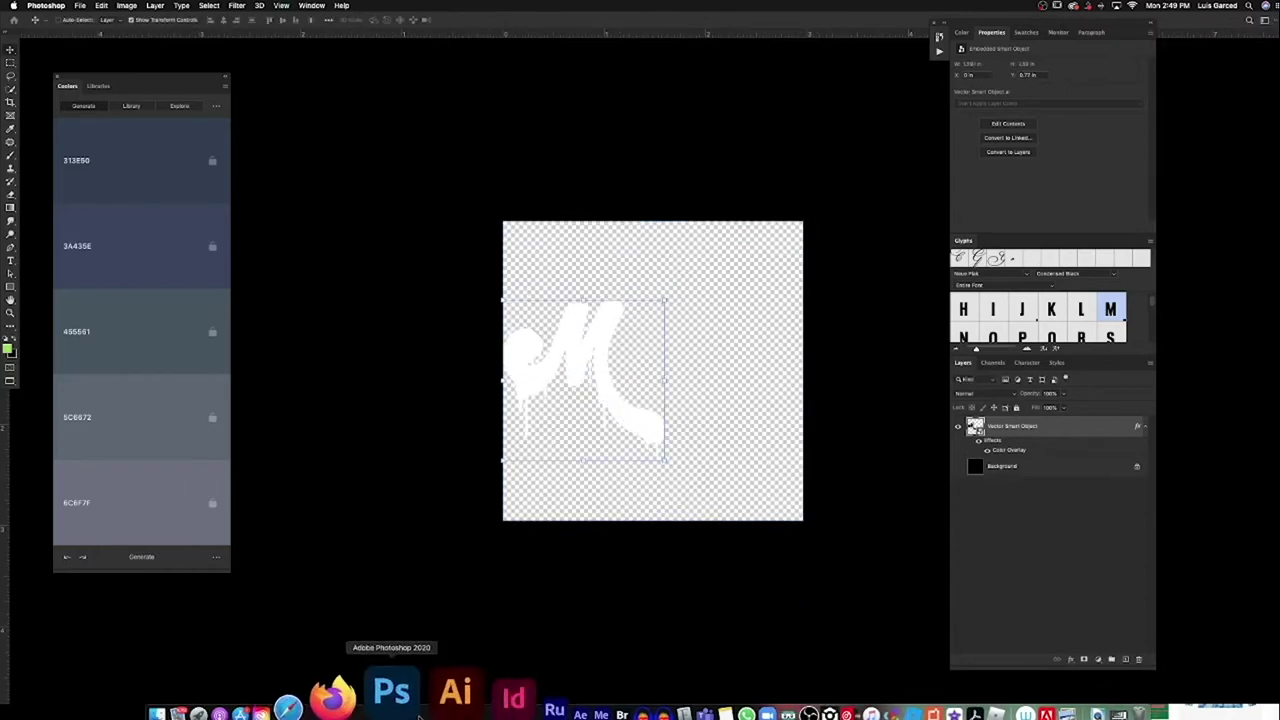
Step: Paste the e from Illustrator as a smart object and scale it down
left_click(440, 692)
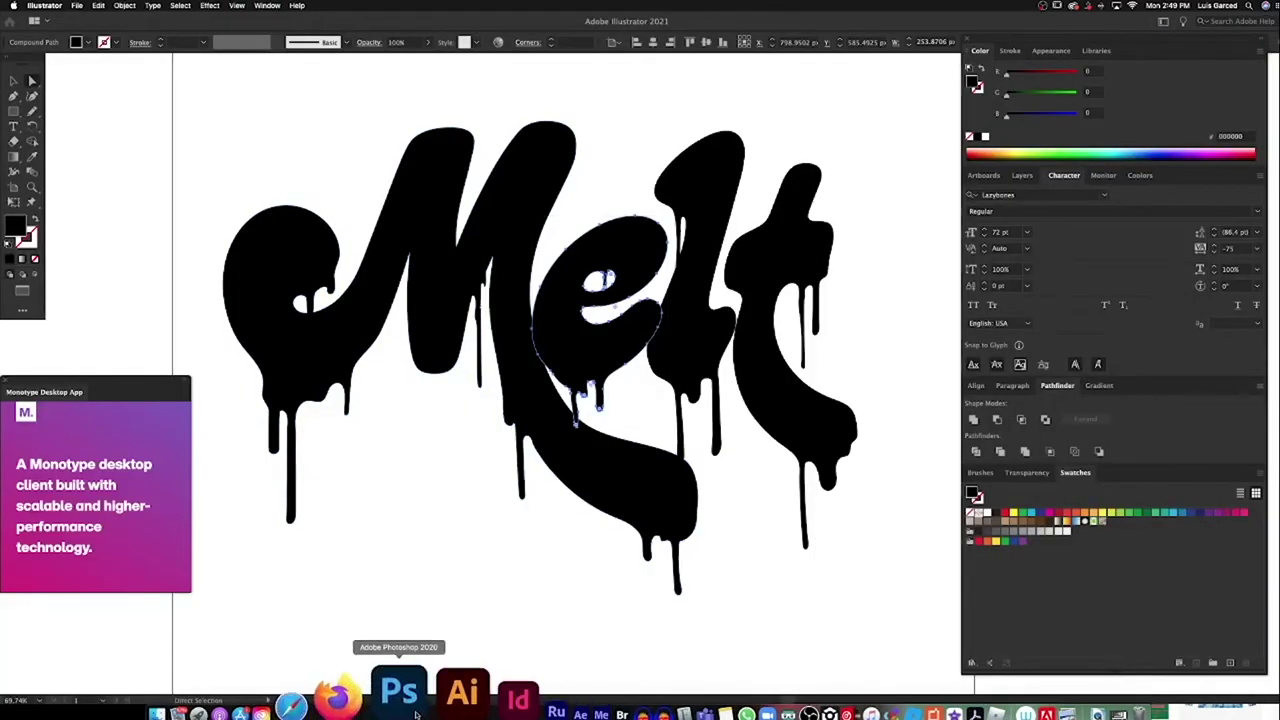
left_click(408, 692)
key("super+v")
key("Return")
mouse_move(718, 279)
left_mouse_down()
mouse_move(685, 330)
mouse_move(700, 373)
mouse_move(689, 366)
left_mouse_up()
key("Return")
scroll(666, 334, "up", 3)
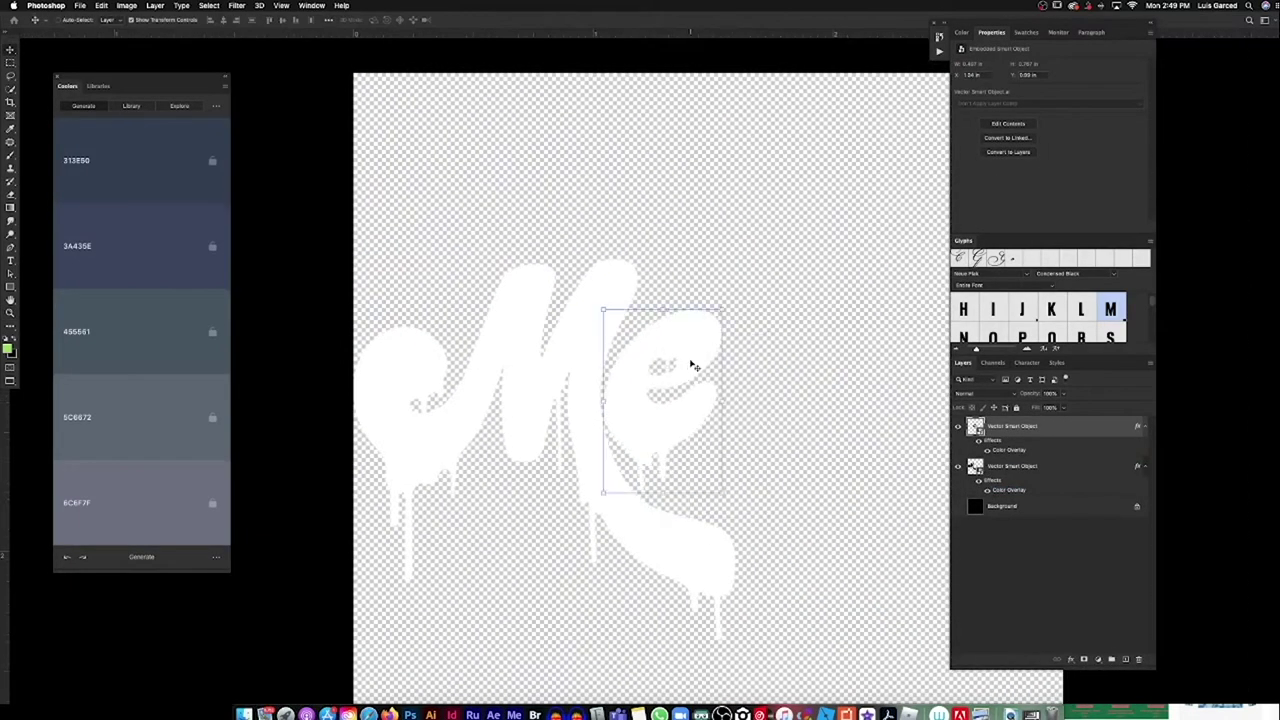
Step: Copy the l from Illustrator, paste it as a scaled smart object, and give it the white overlay
left_click(430, 700)
left_click(680, 445)
key("super+c")
key("super+Tab")
key("super+v")
left_click(703, 310)
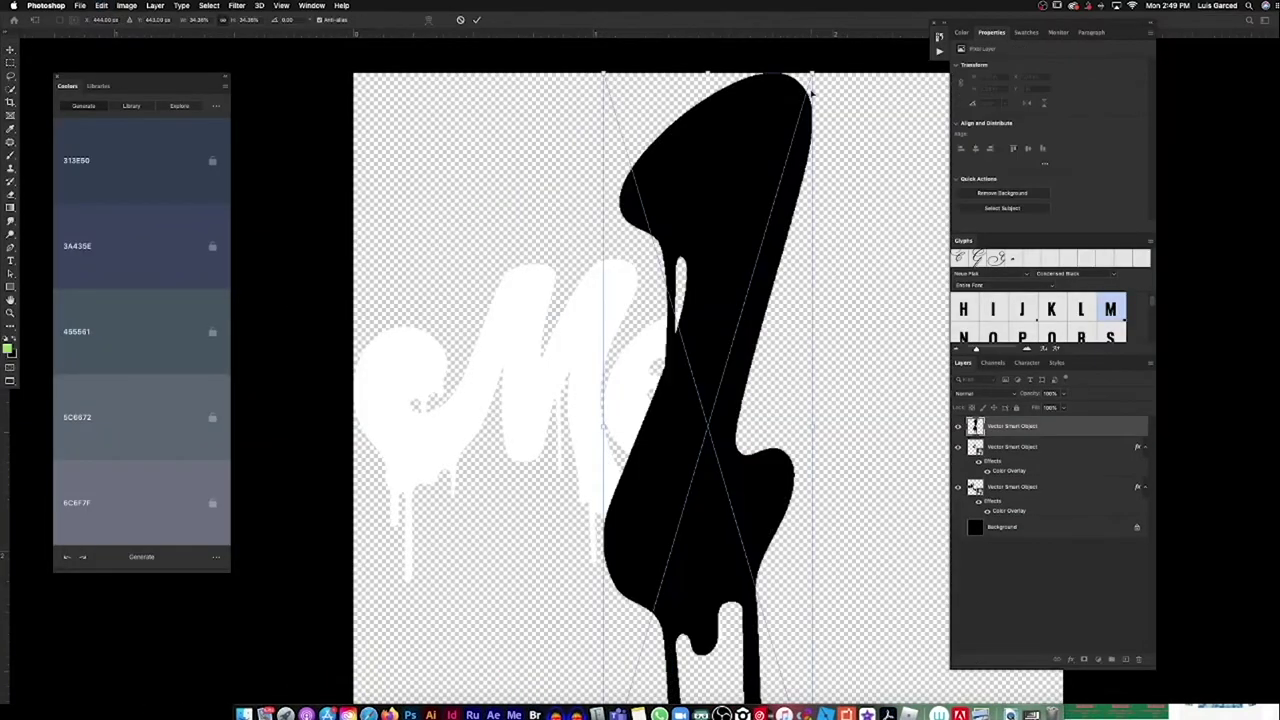
left_click_drag(814, 80, 803, 232)
key("Return")
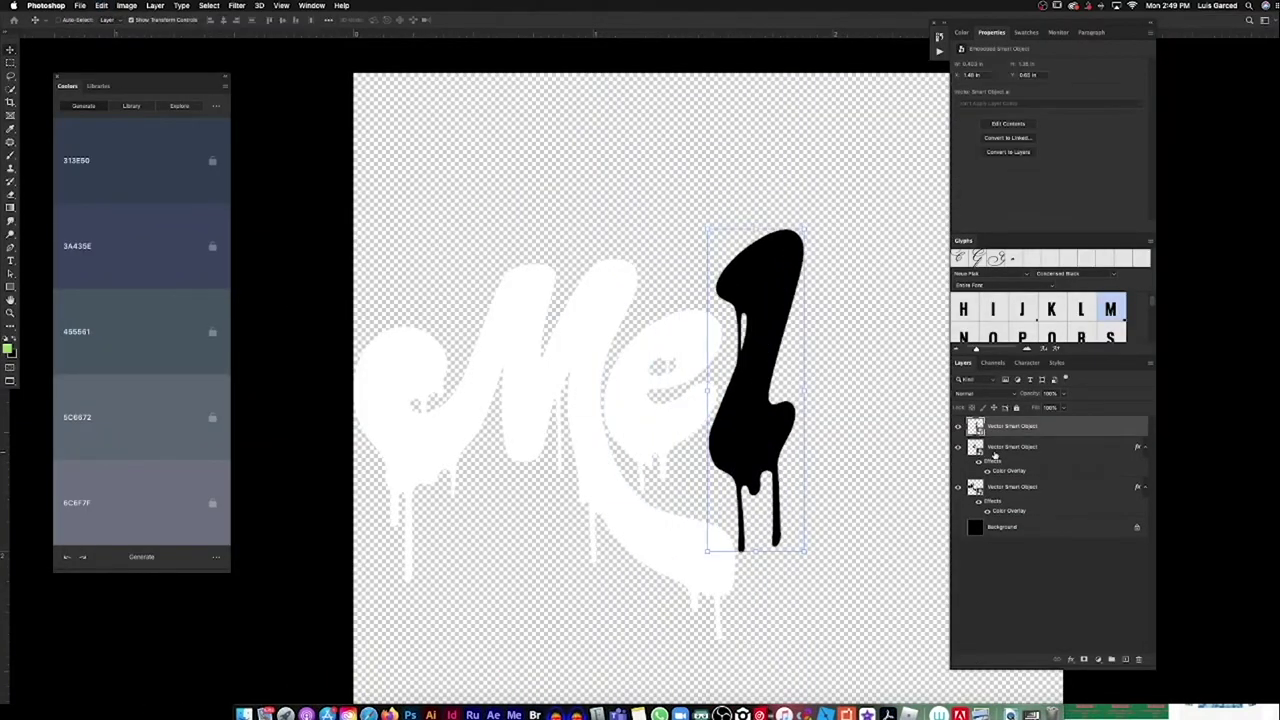
left_click_drag(1000, 466, 1015, 428)
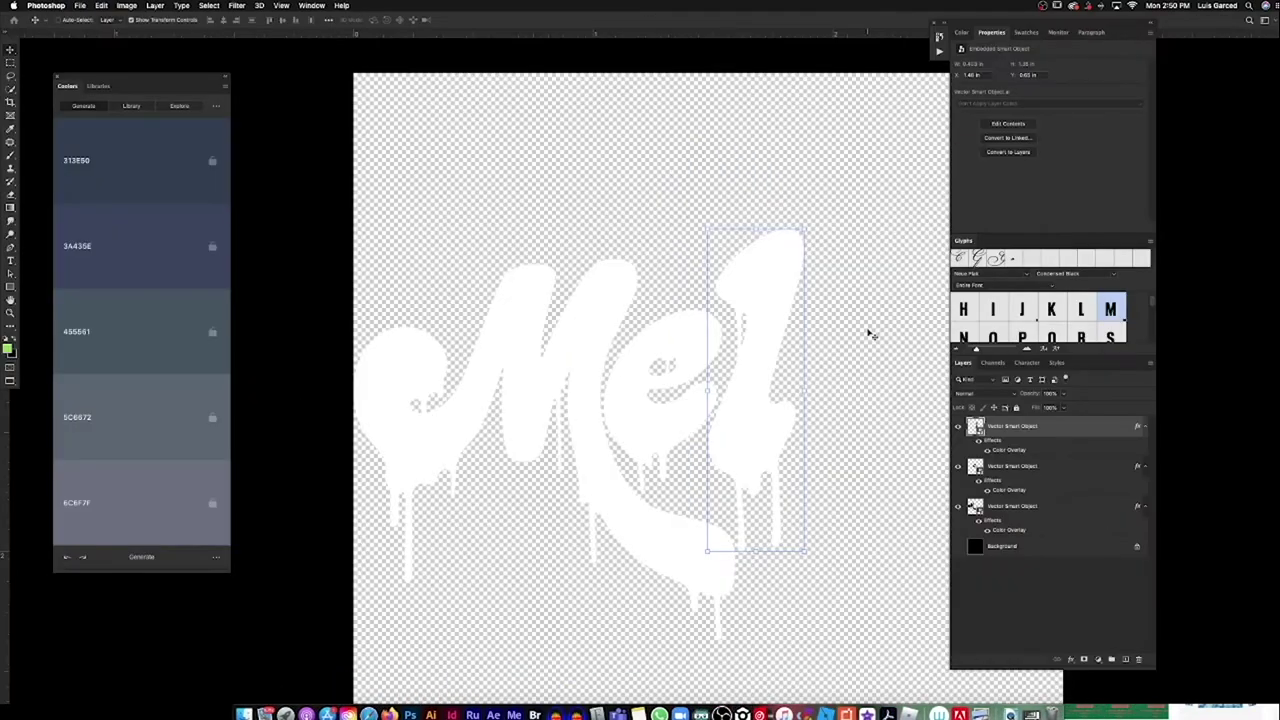
Step: Paste the t as a smart object, scale it, place it at the word's end, and add the white overlay
key("super+v")
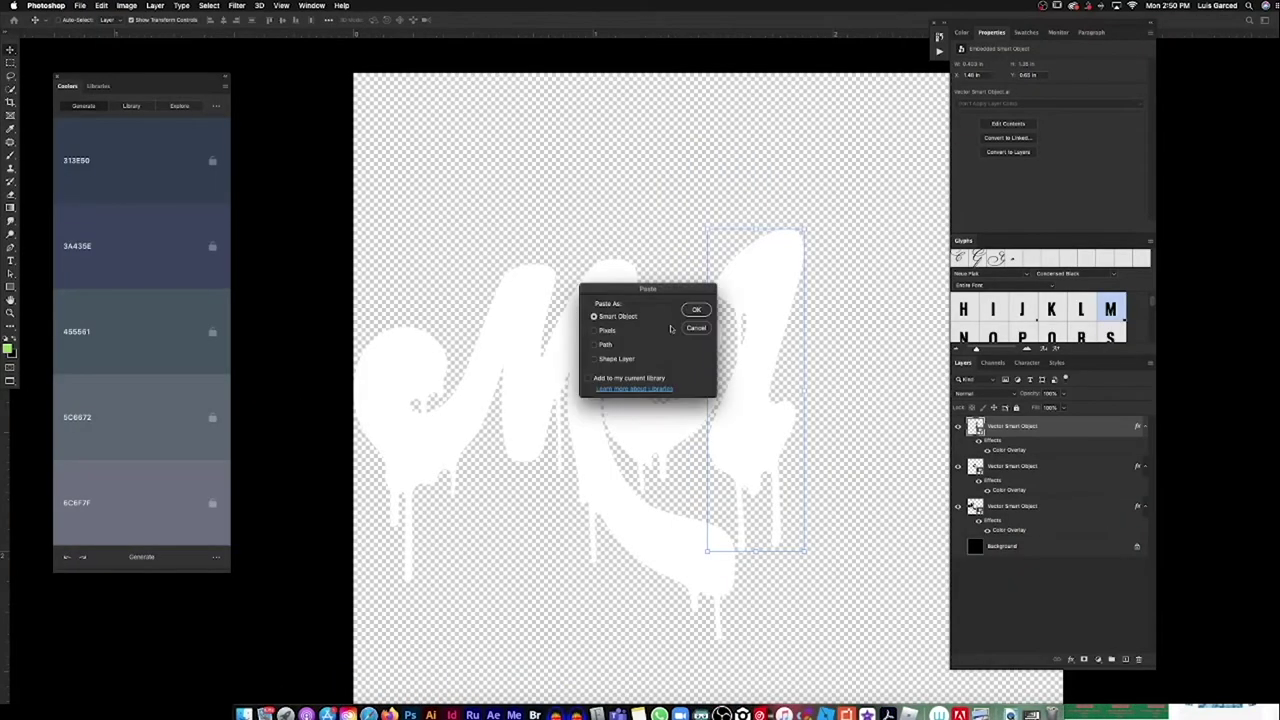
left_click(697, 311)
left_click_drag(663, 72, 663, 114)
mouse_move(700, 380)
left_mouse_down()
mouse_move(836, 371)
mouse_move(888, 321)
mouse_move(880, 330)
left_mouse_up()
key("Return")
left_click_drag(1137, 486, 1030, 426)
Step: Show the black background again and open the M layer's Blending Options
left_click(958, 586)
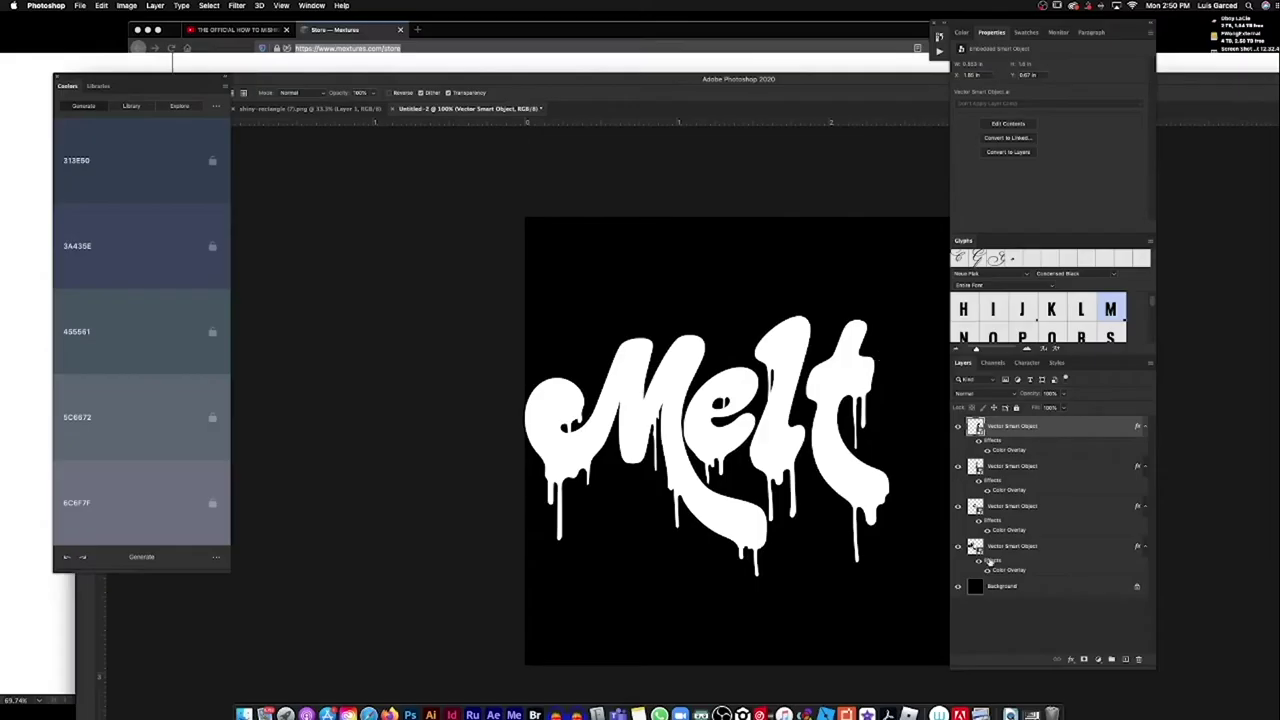
left_click(990, 562, "shift")
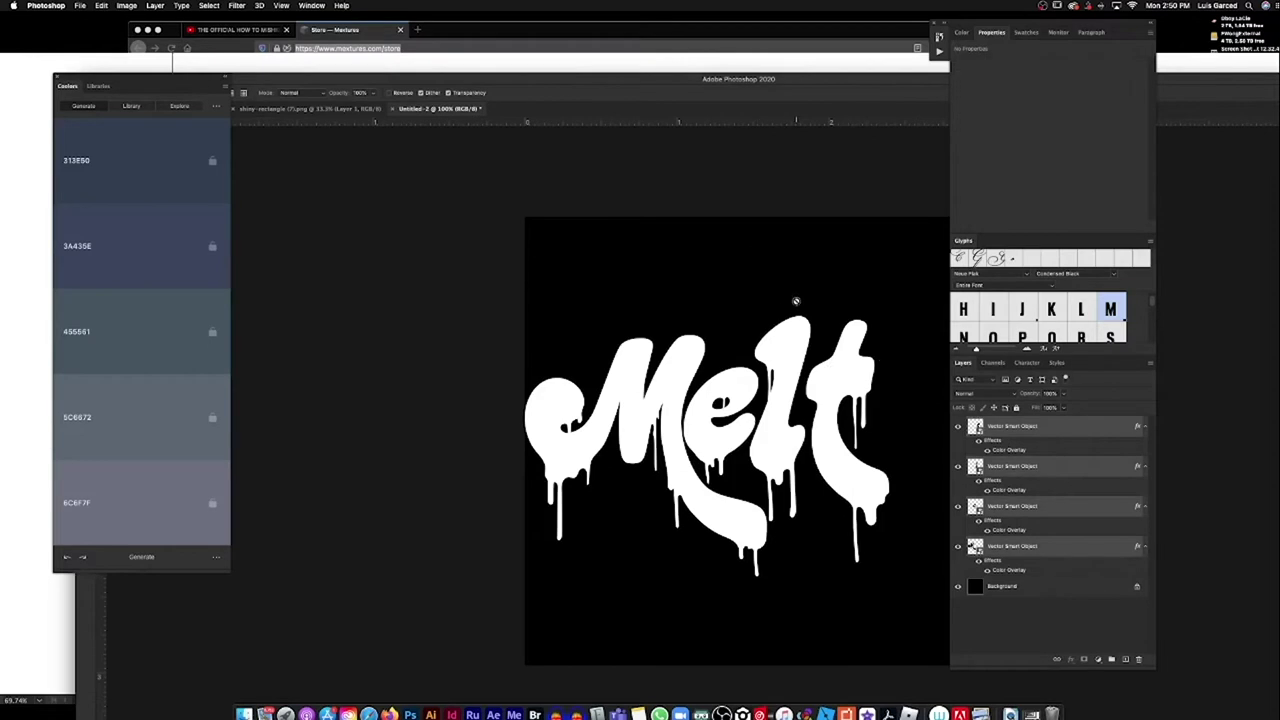
key("f")
left_click(593, 358)
key("v")
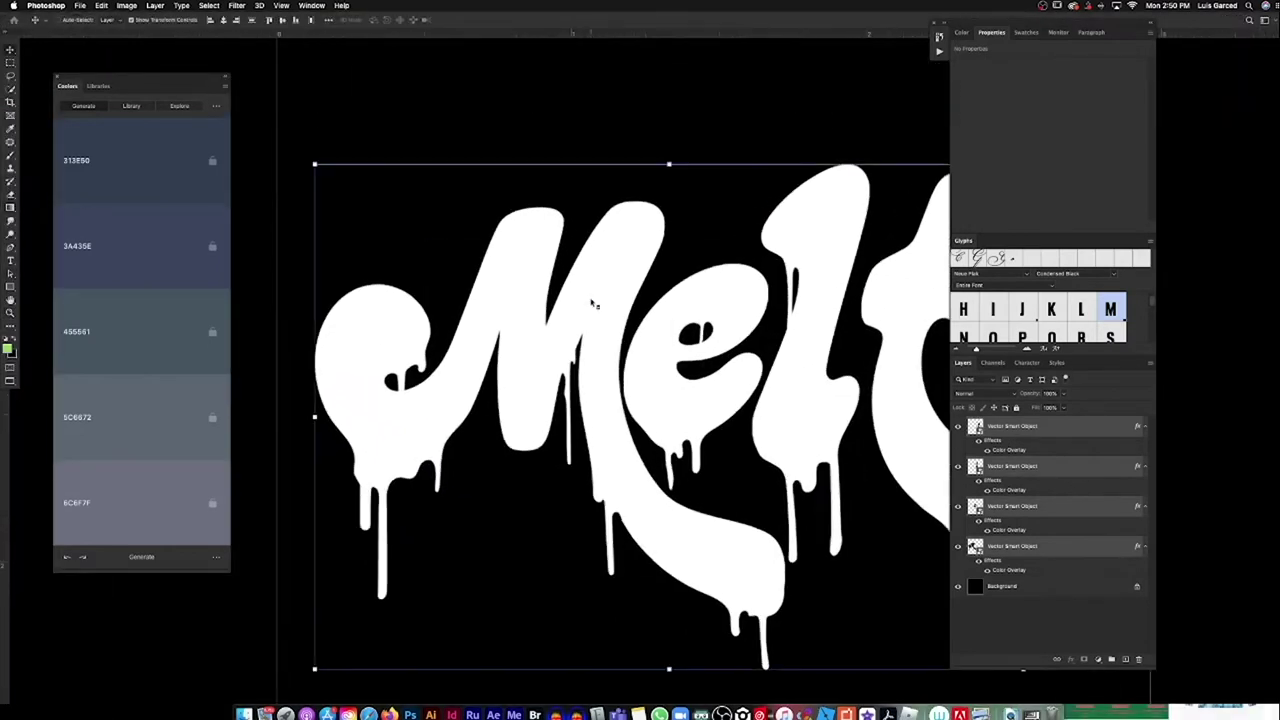
double_click(1007, 570)
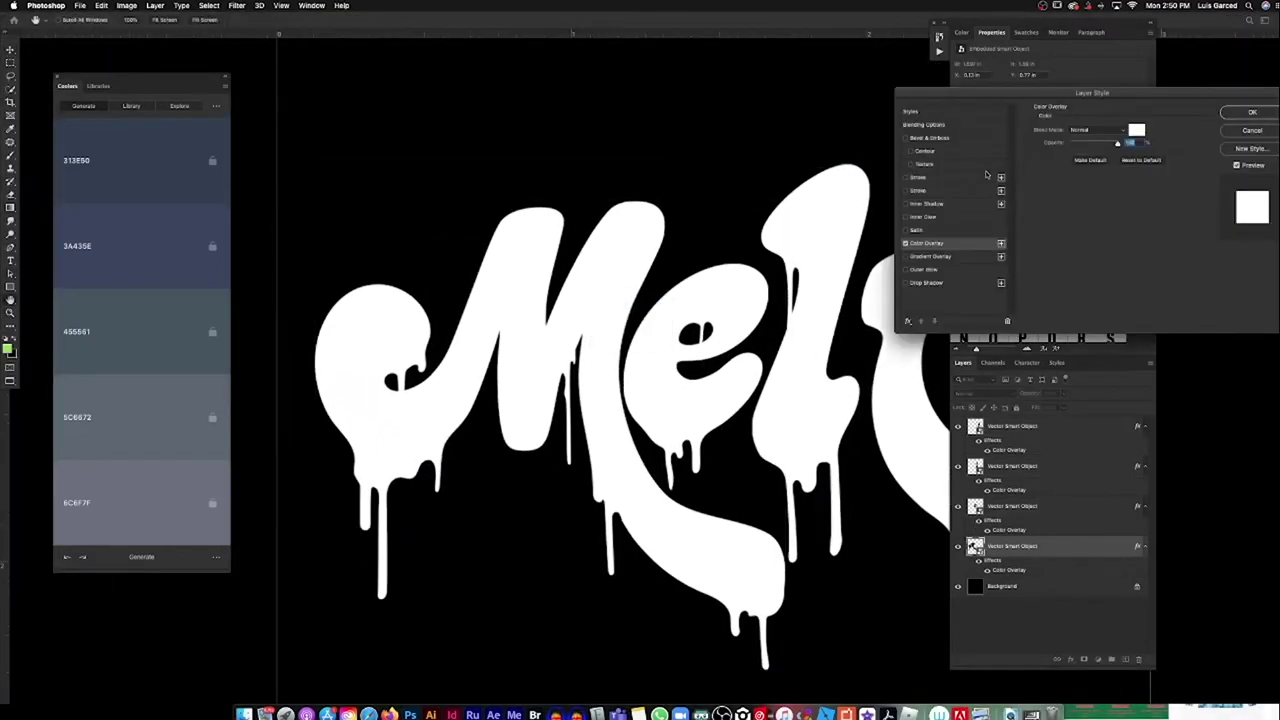
left_click(959, 125)
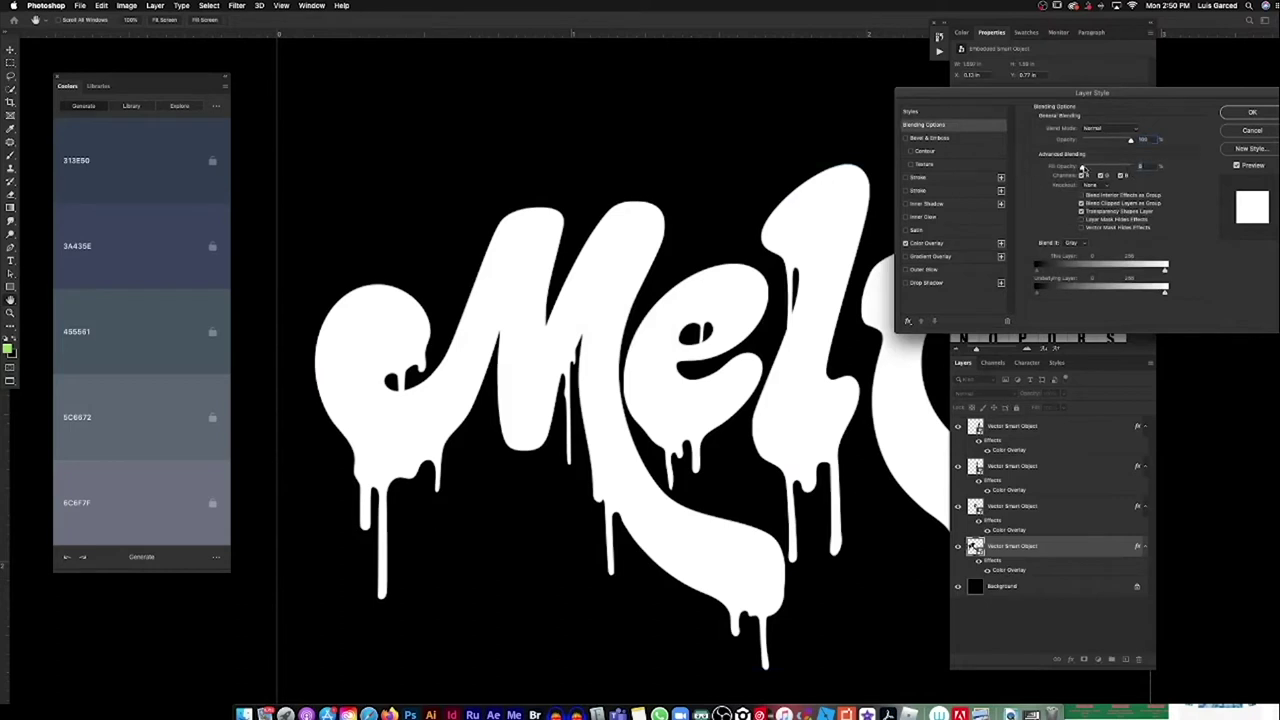
Step: Remove the M's white colour overlay and lower its fill opacity
left_click(953, 125)
left_click(1237, 140)
left_click_drag(1008, 570, 1138, 659)
right_click(975, 550)
left_click(1008, 497)
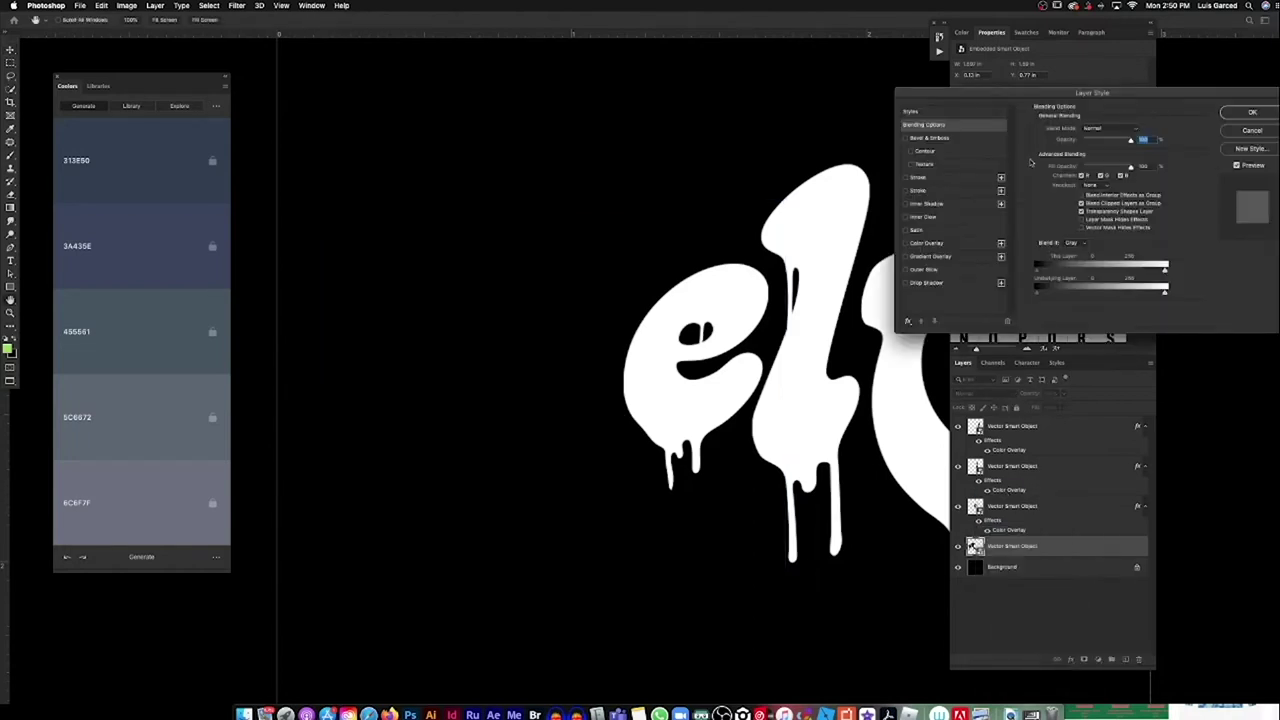
left_click_drag(1130, 166, 1048, 162)
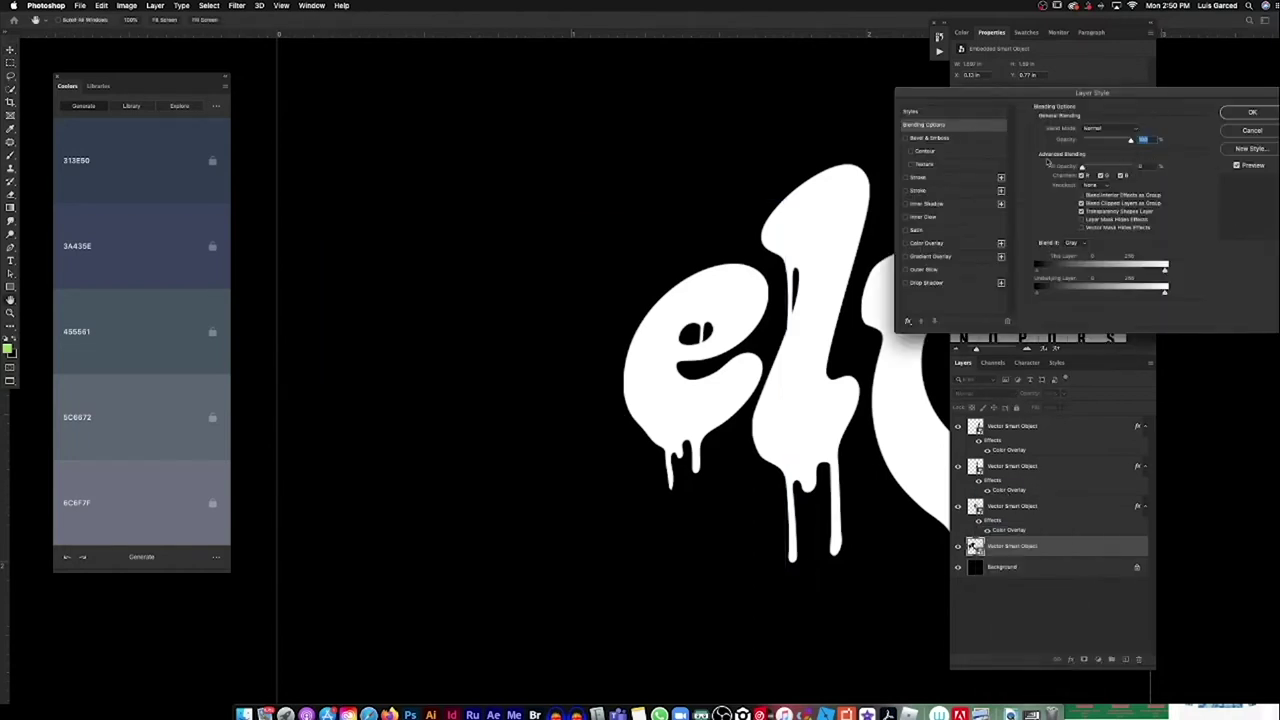
Step: Add Bevel & Emboss to the M, settling on Inner Bevel with depth 340
left_click(944, 139)
left_click(1098, 128)
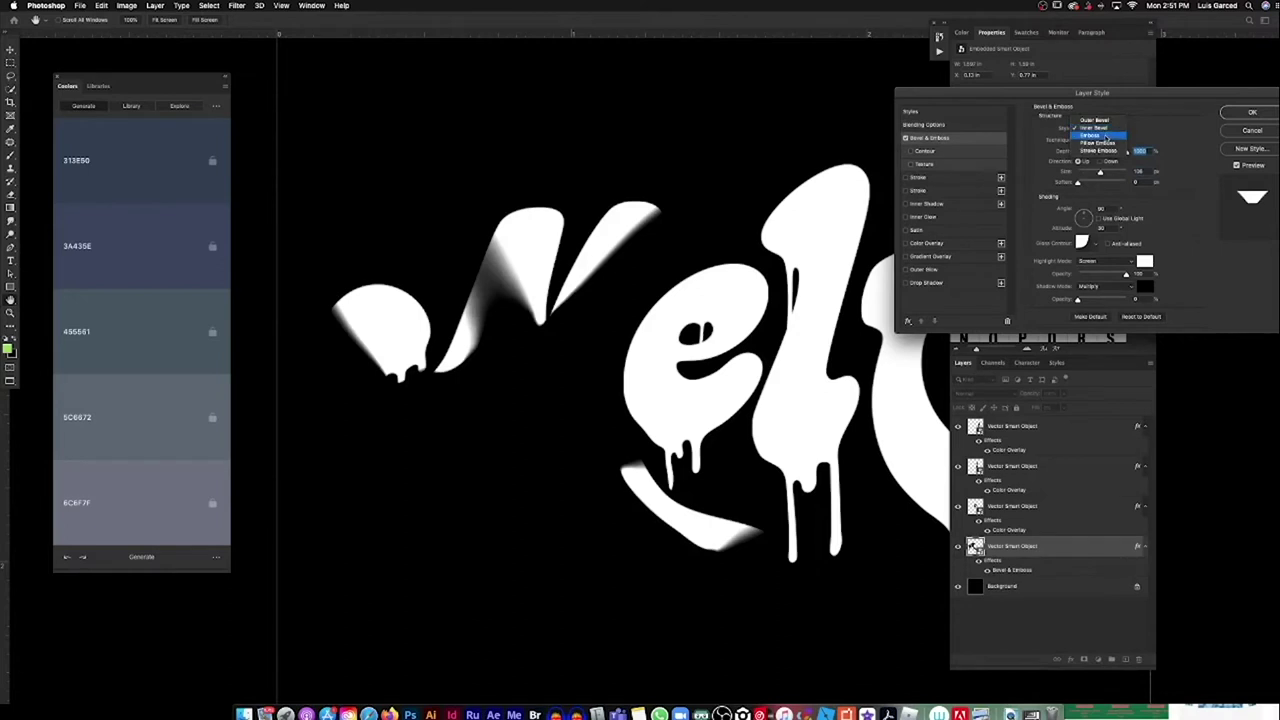
left_click(1095, 127)
left_click(1100, 128)
left_click(1095, 120)
mouse_move(1126, 150)
left_mouse_down()
mouse_move(1076, 150)
mouse_move(1089, 150)
left_mouse_up()
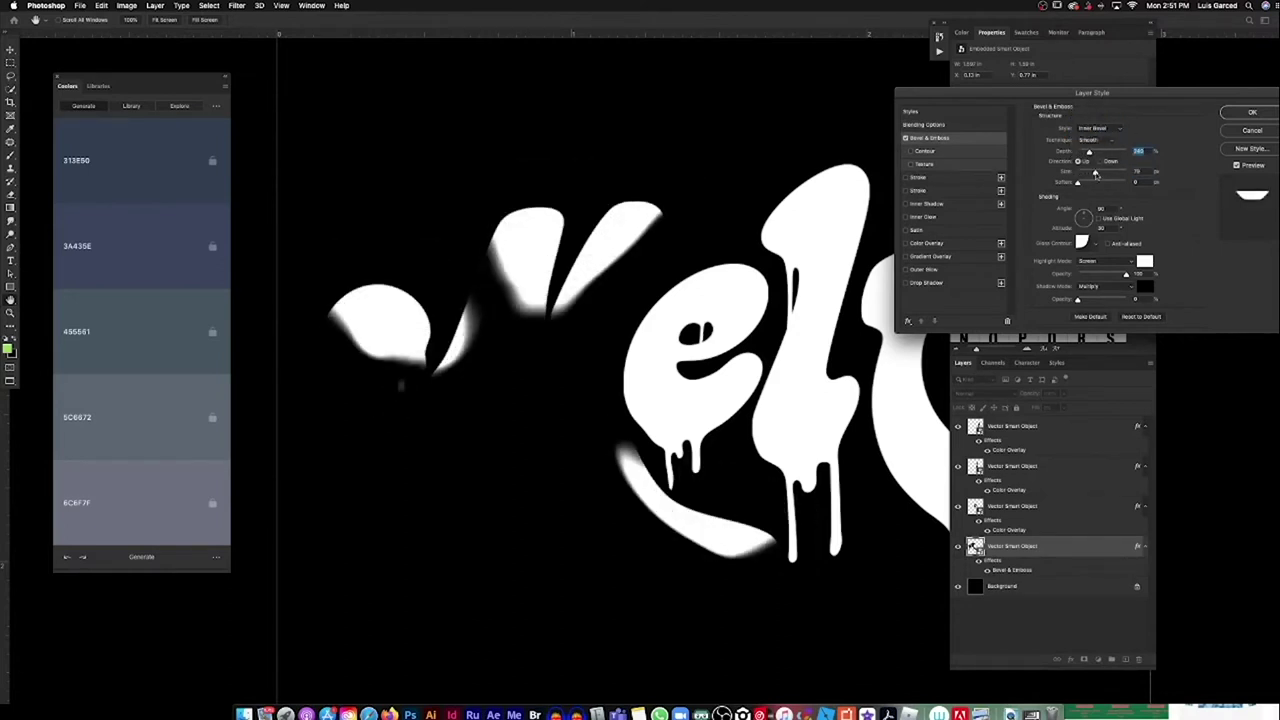
left_click(1145, 286)
Step: Set full bevel shadow opacity, a new gloss contour, and Normal shadow and highlight modes
left_click(1244, 327)
left_click_drag(1077, 299, 1130, 302)
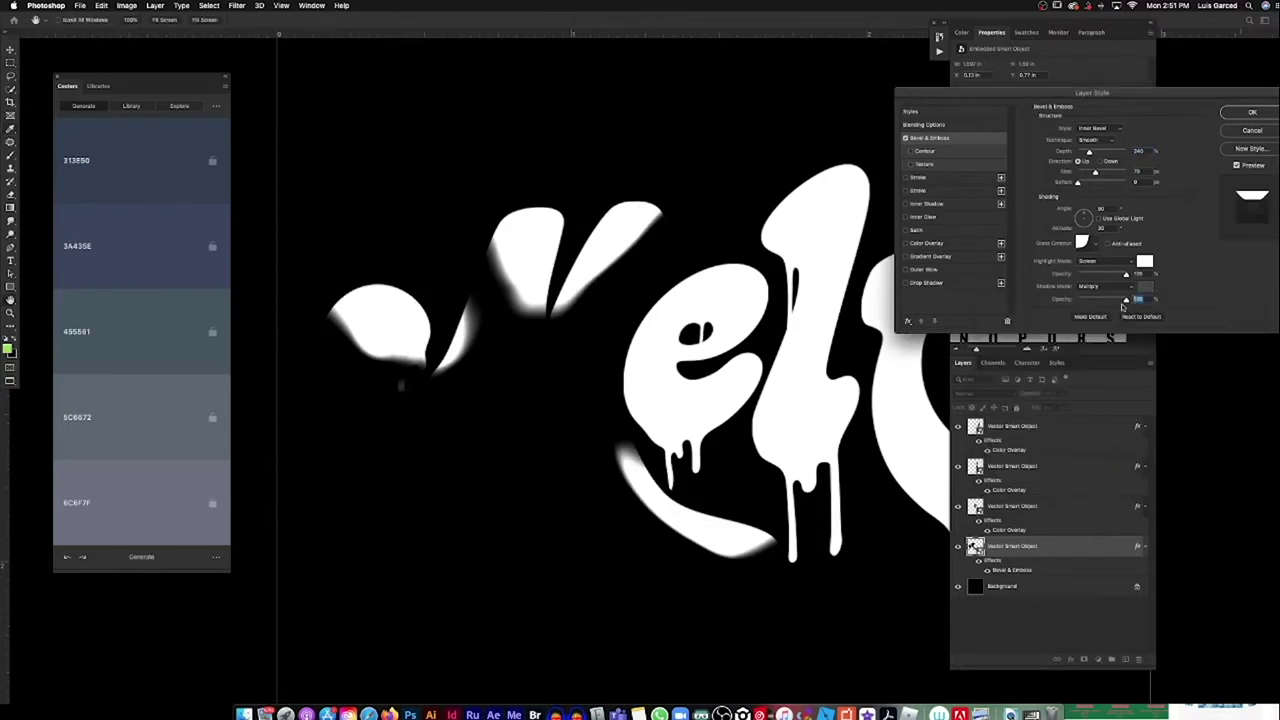
left_click(1100, 286)
left_click(1090, 258)
left_click(1090, 243)
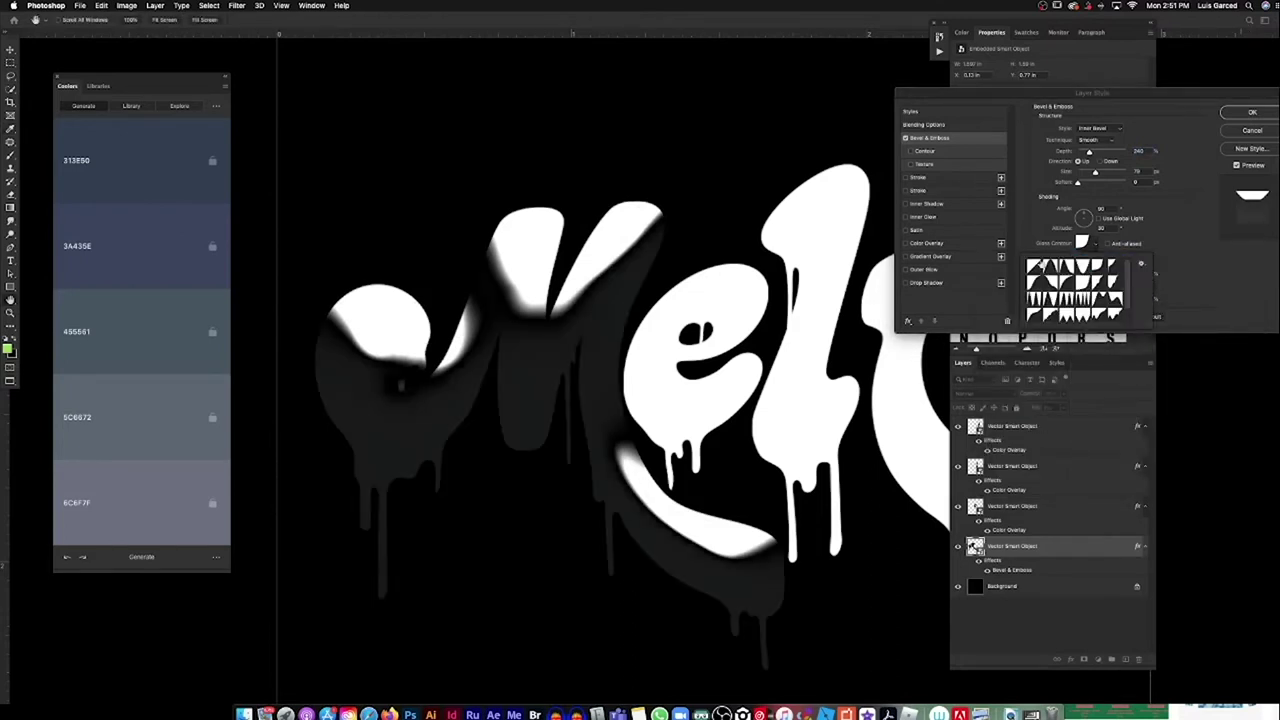
double_click(1141, 287)
left_click(1100, 260)
left_click(1097, 191)
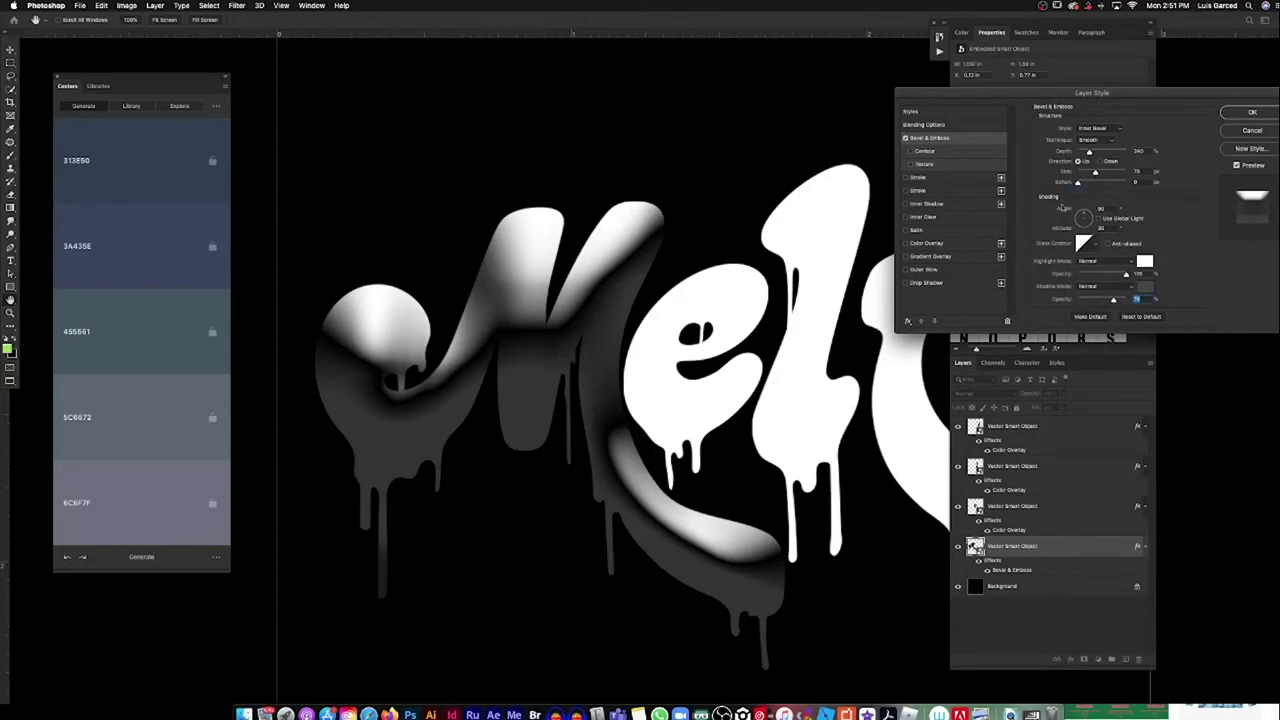
Step: Shrink the bevel to a thin glossy edge and switch the style to Pillow Emboss
left_click_drag(1095, 172, 1082, 173)
left_click(1098, 128)
left_click(1100, 138)
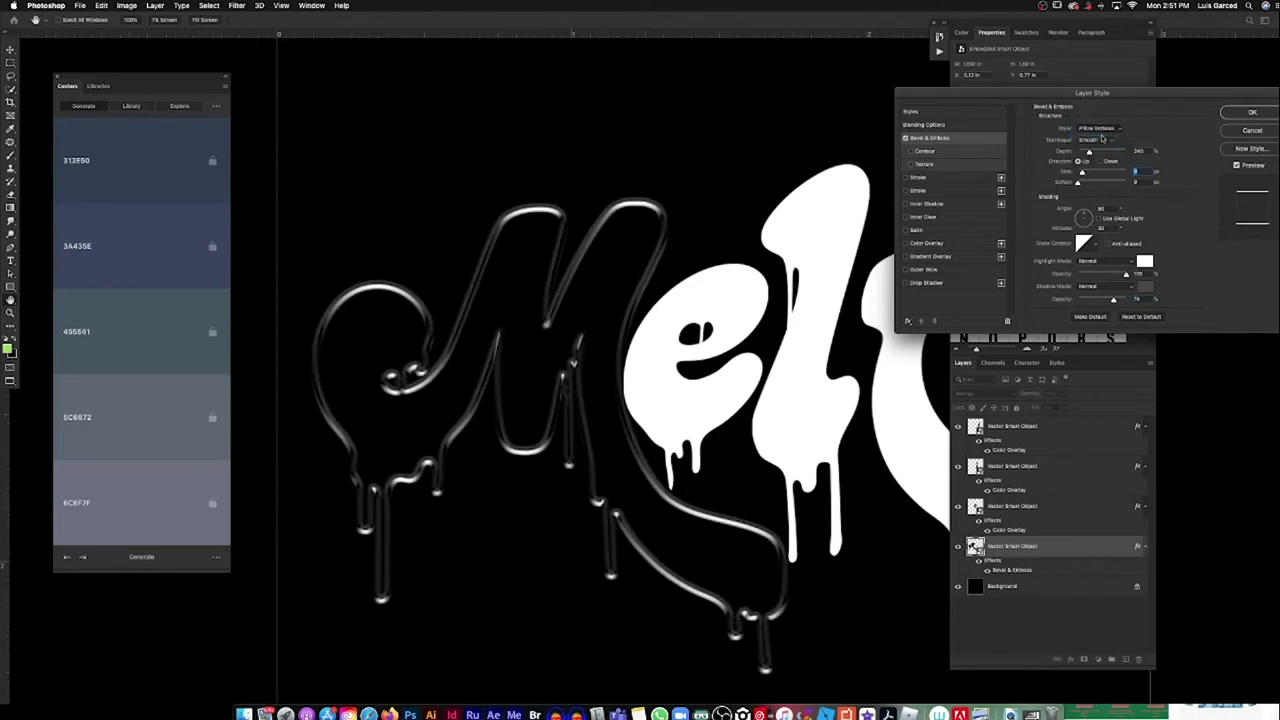
Step: Return the bevel to Inner Bevel with a darker, chrome-like gloss contour
left_click(1100, 128)
left_click(1100, 106)
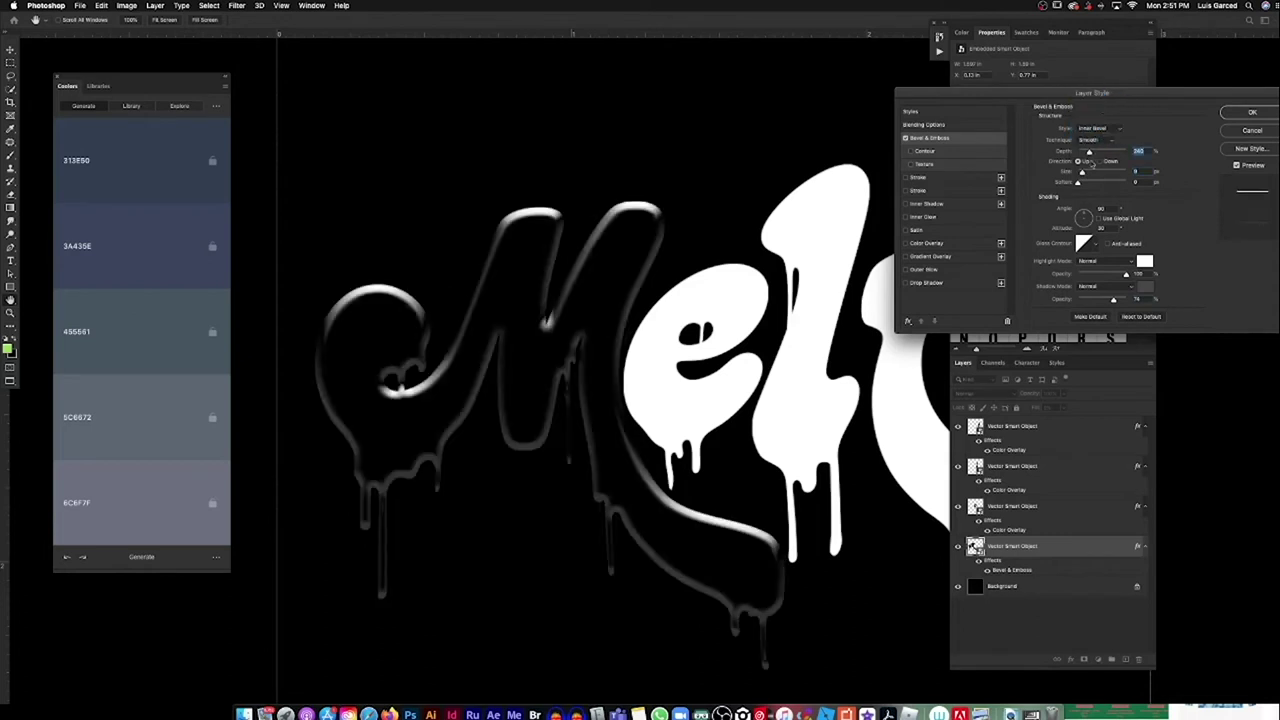
left_click(1097, 243)
left_click(1066, 298)
left_click(1056, 300)
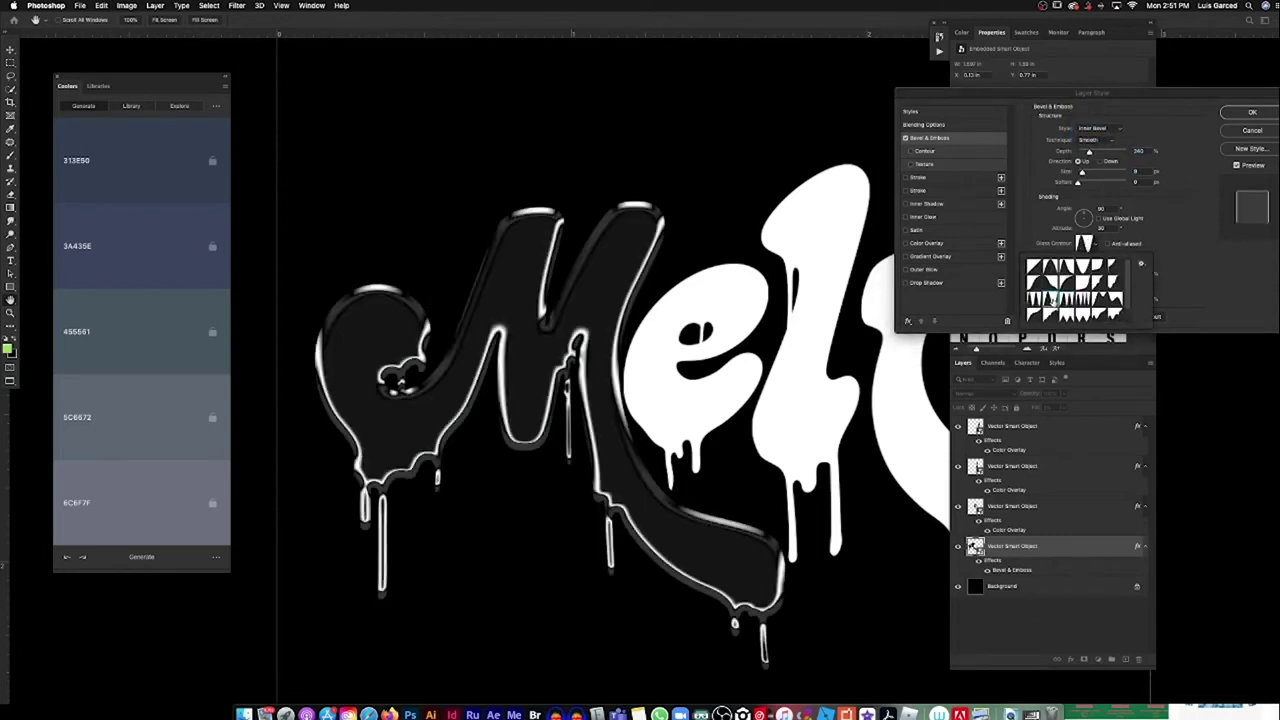
Step: Adjust the bevel shadow colour and highlight and shadow opacities, then enable Gradient Overlay
double_click(1108, 266)
left_click(1145, 286)
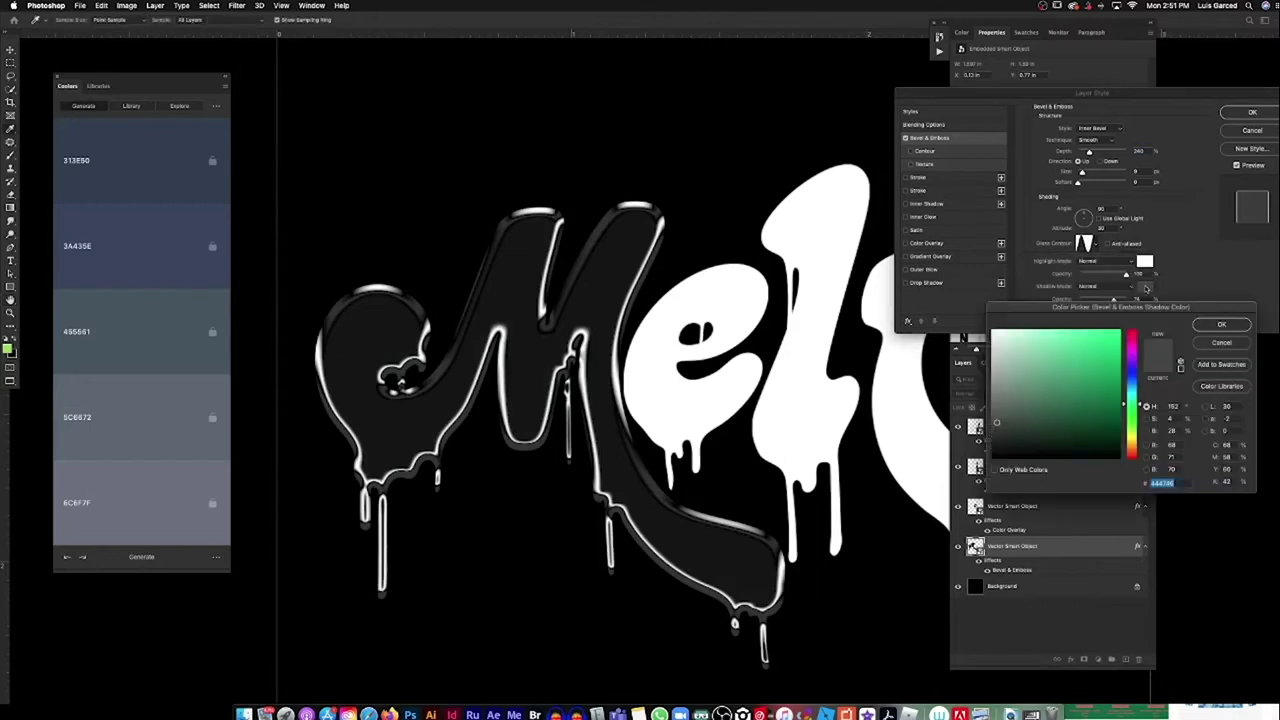
left_click(1214, 325)
mouse_move(1114, 300)
left_mouse_down()
mouse_move(1110, 274)
mouse_move(1126, 274)
mouse_move(1128, 300)
left_mouse_up()
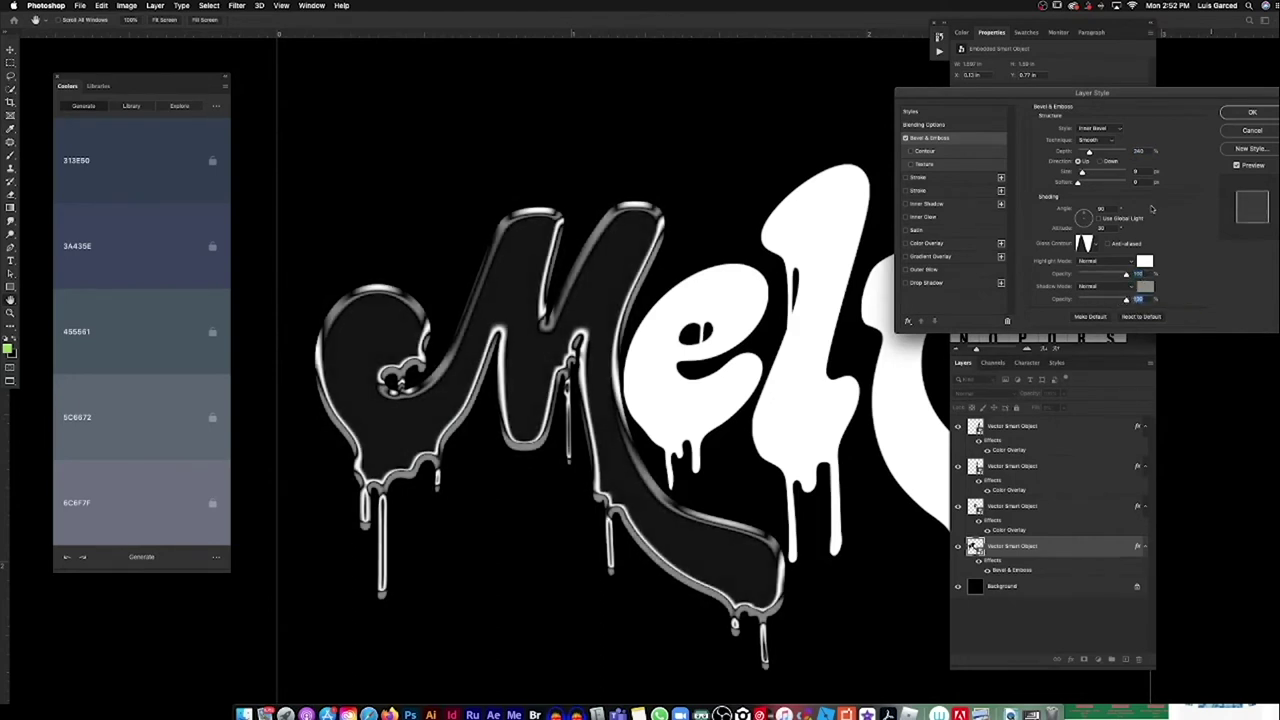
left_click(1137, 172)
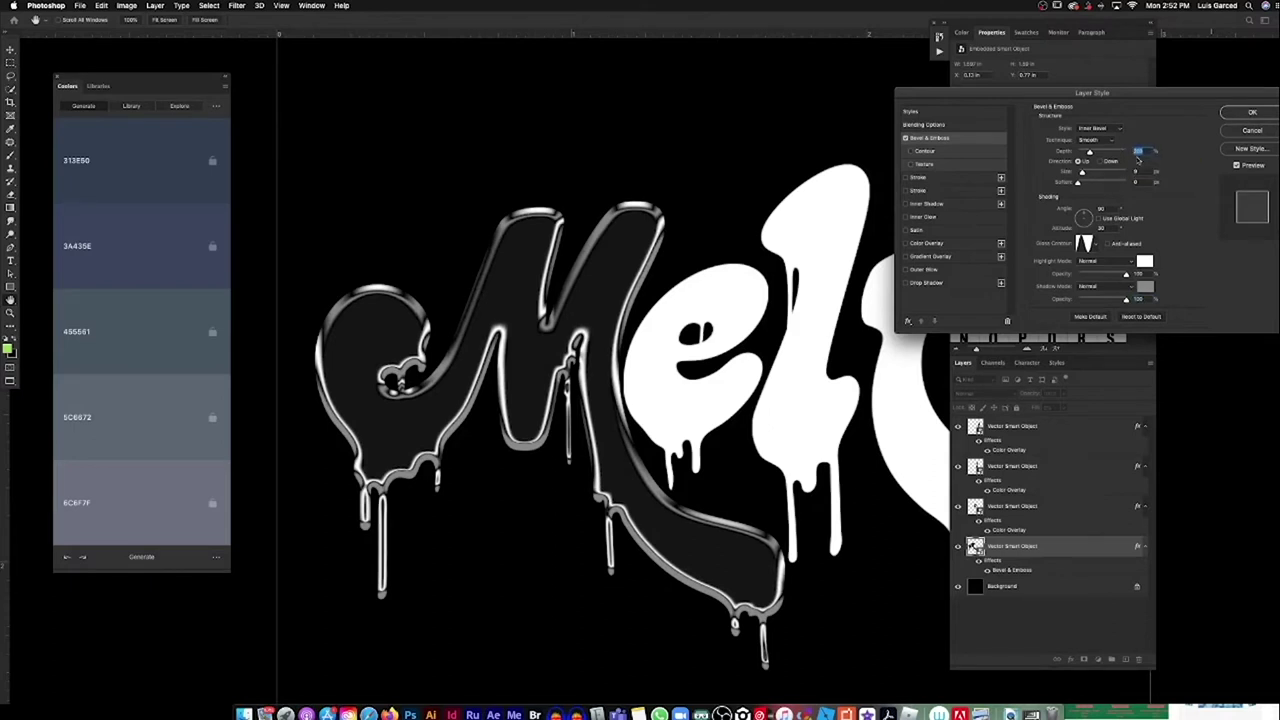
left_click(945, 257)
left_click(1125, 160)
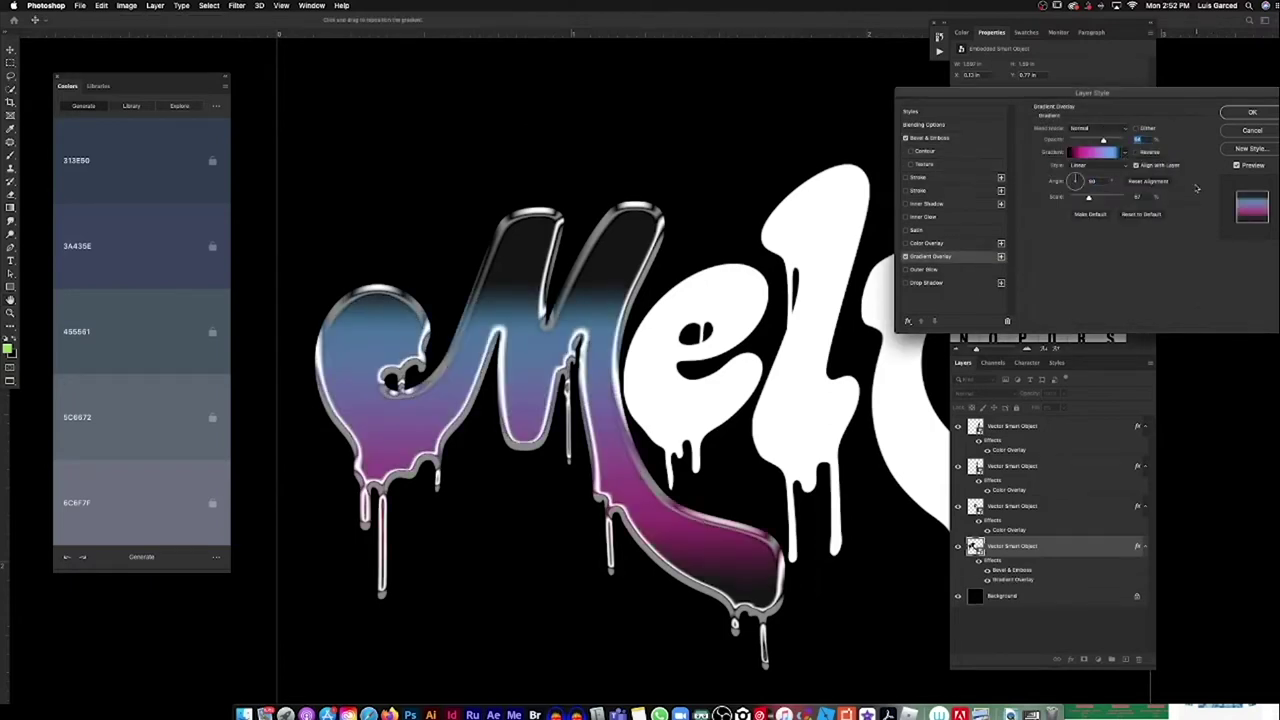
Step: Apply the Gray-White gradient preset and turn its left stop black
left_click(1141, 214)
left_click(1105, 152)
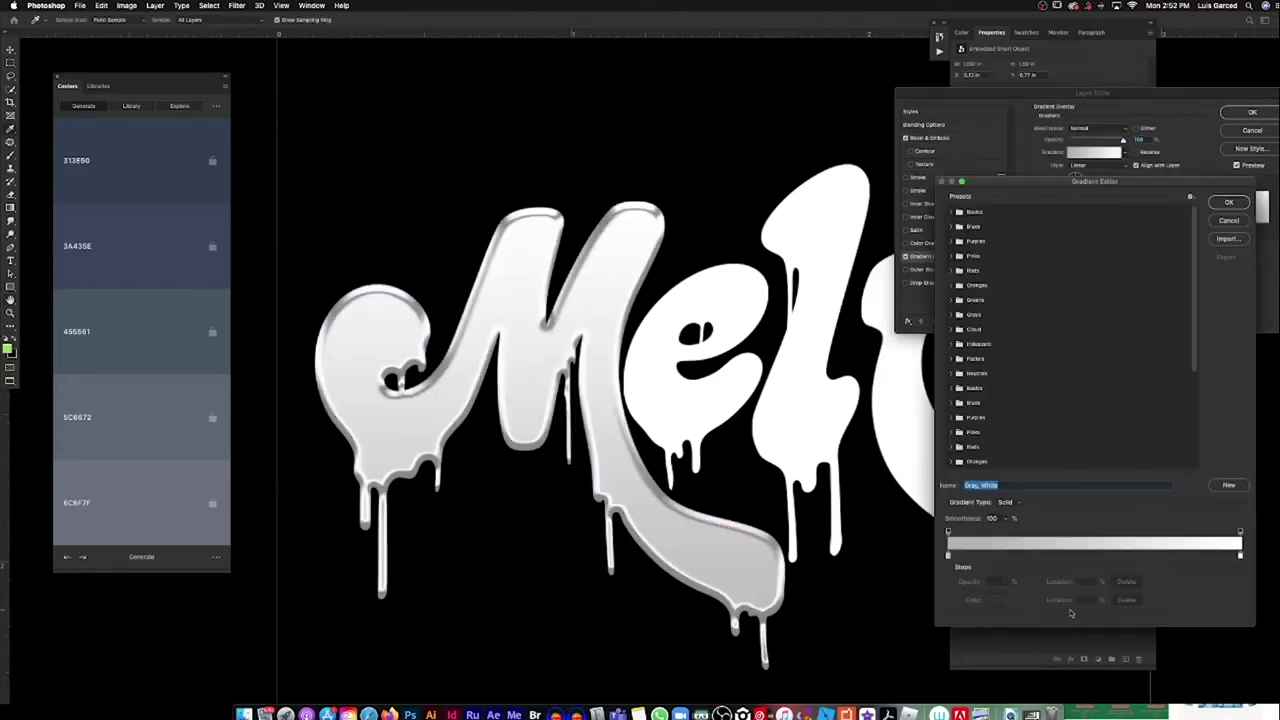
left_click_drag(948, 556, 970, 557)
left_click(995, 600)
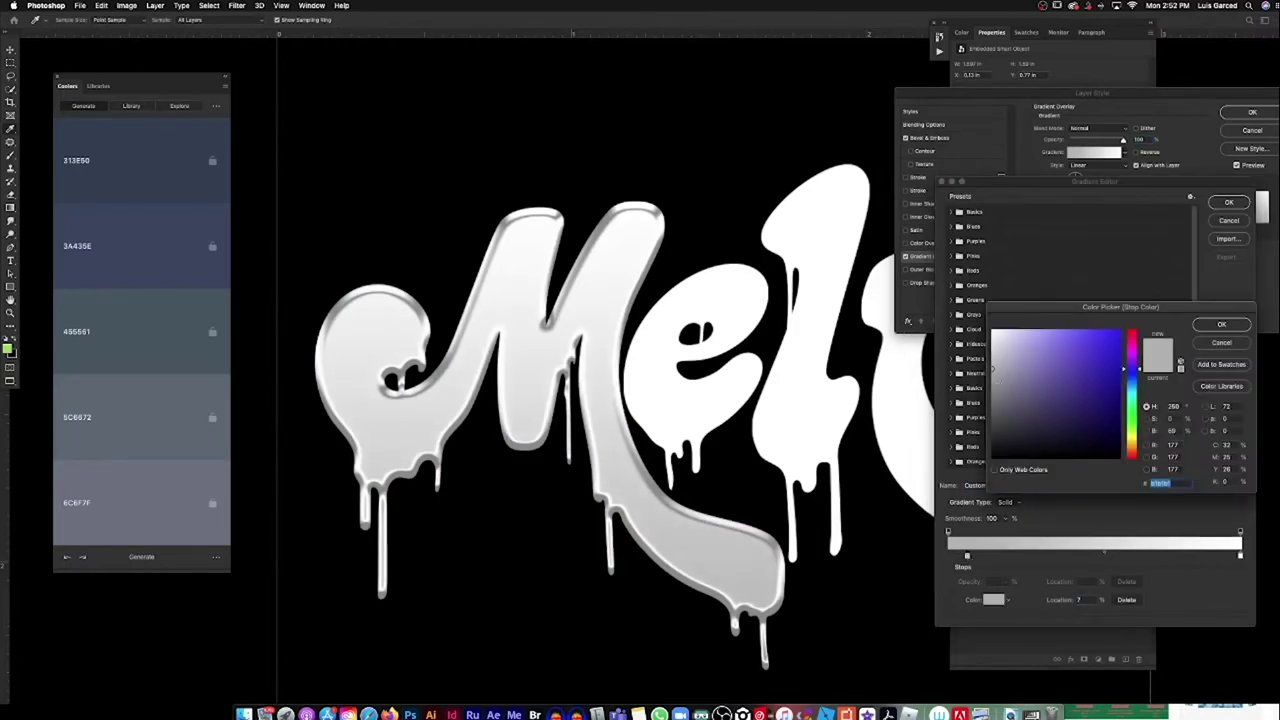
left_click_drag(993, 402, 1005, 466)
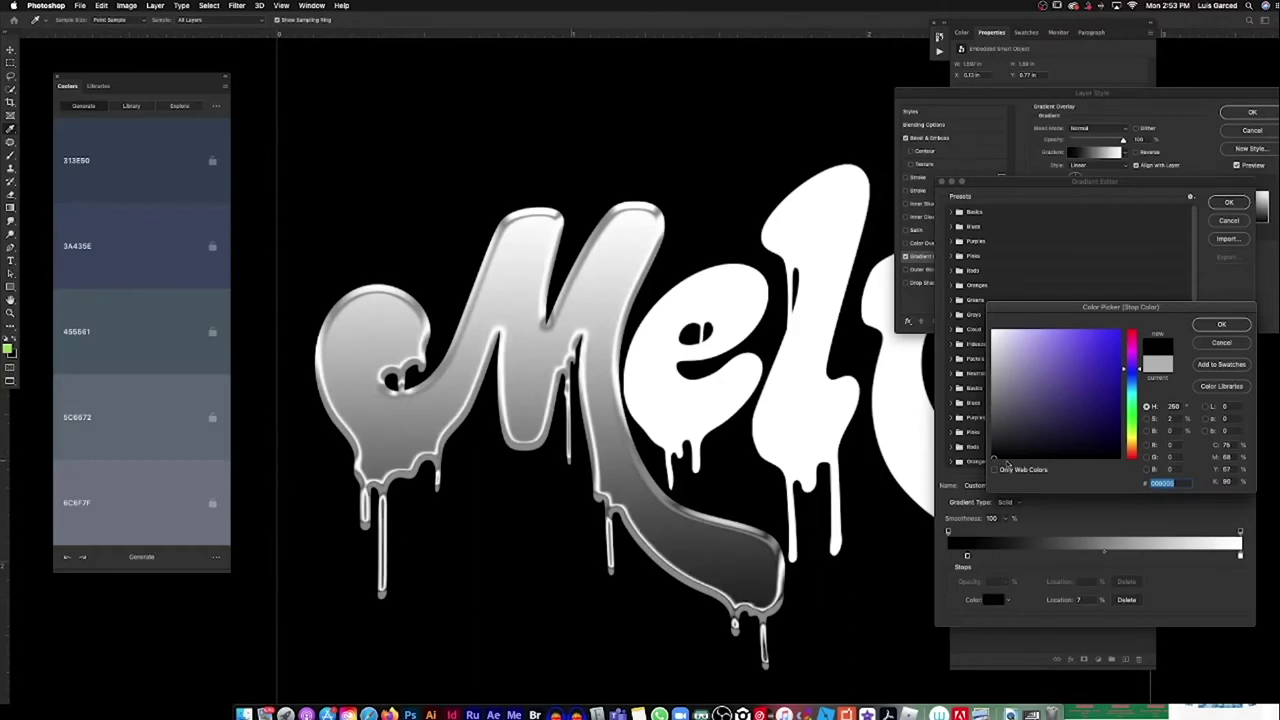
left_click(1221, 325)
Step: Reposition the black stop, keep the Linear style and adjust the gradient scale
left_click_drag(967, 556, 1155, 555)
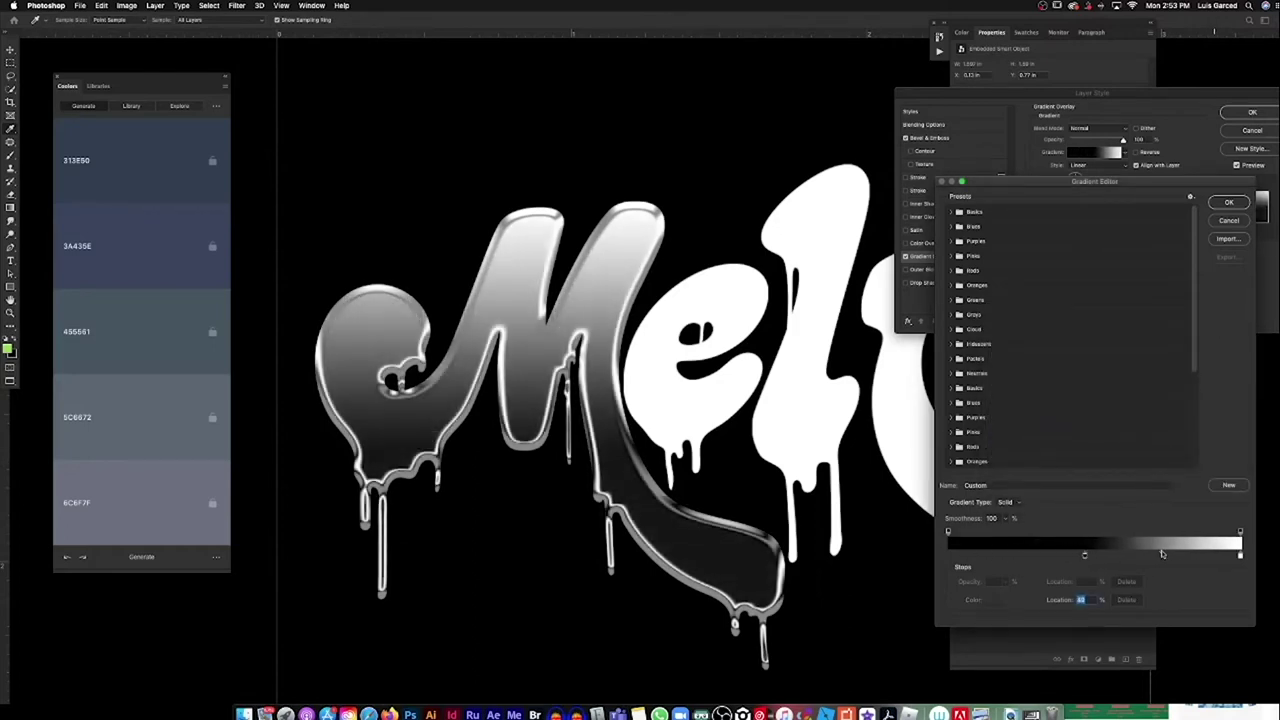
left_click_drag(1155, 555, 1088, 555)
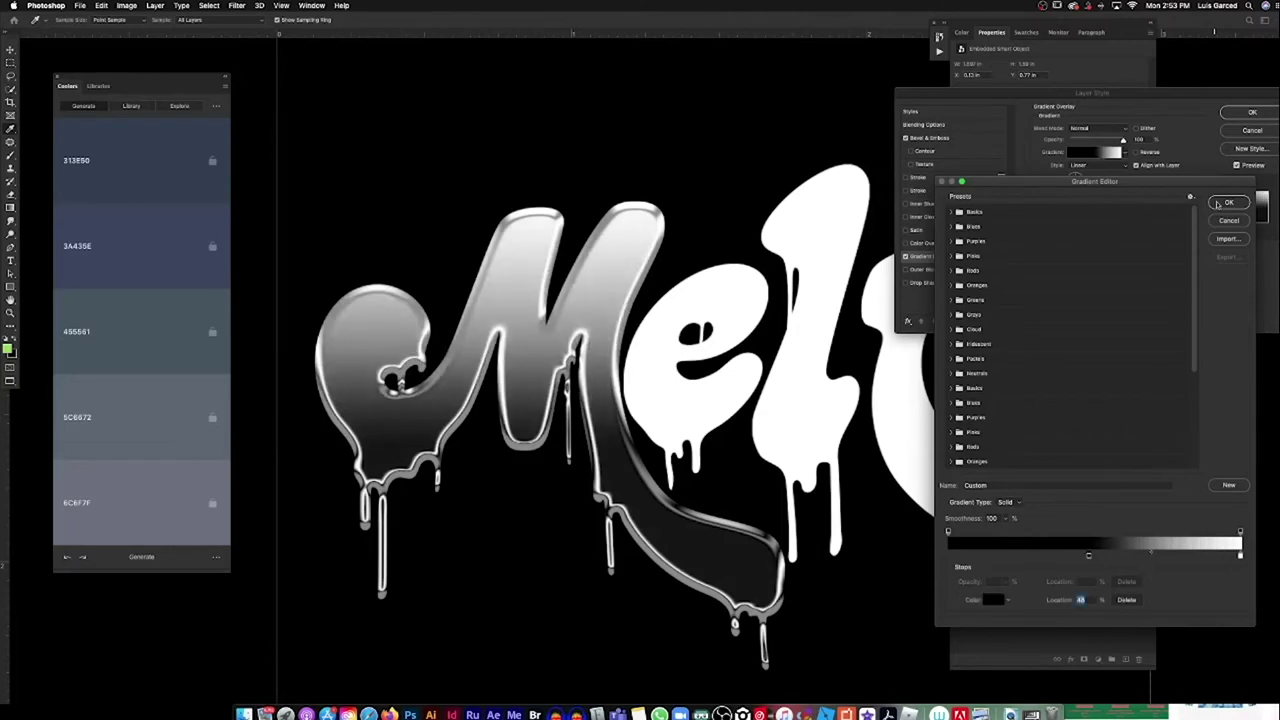
key("Return")
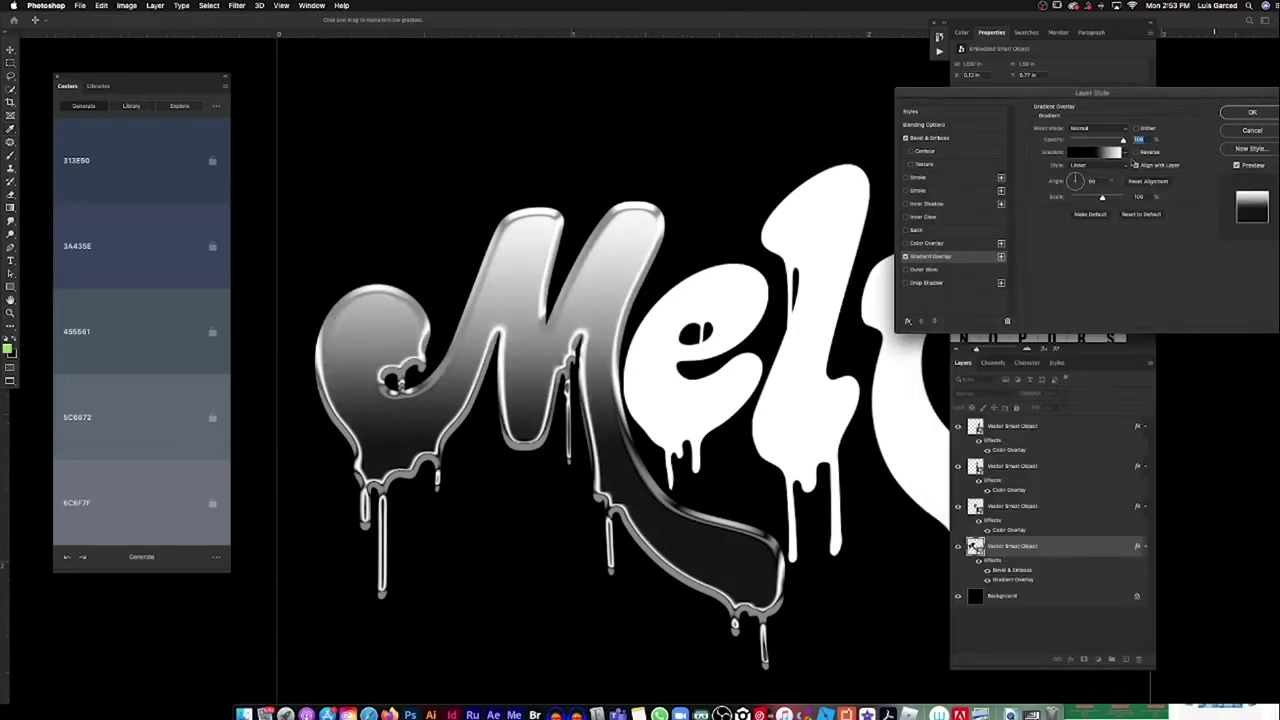
left_click(1090, 165)
left_click(1090, 188)
left_click(1092, 165)
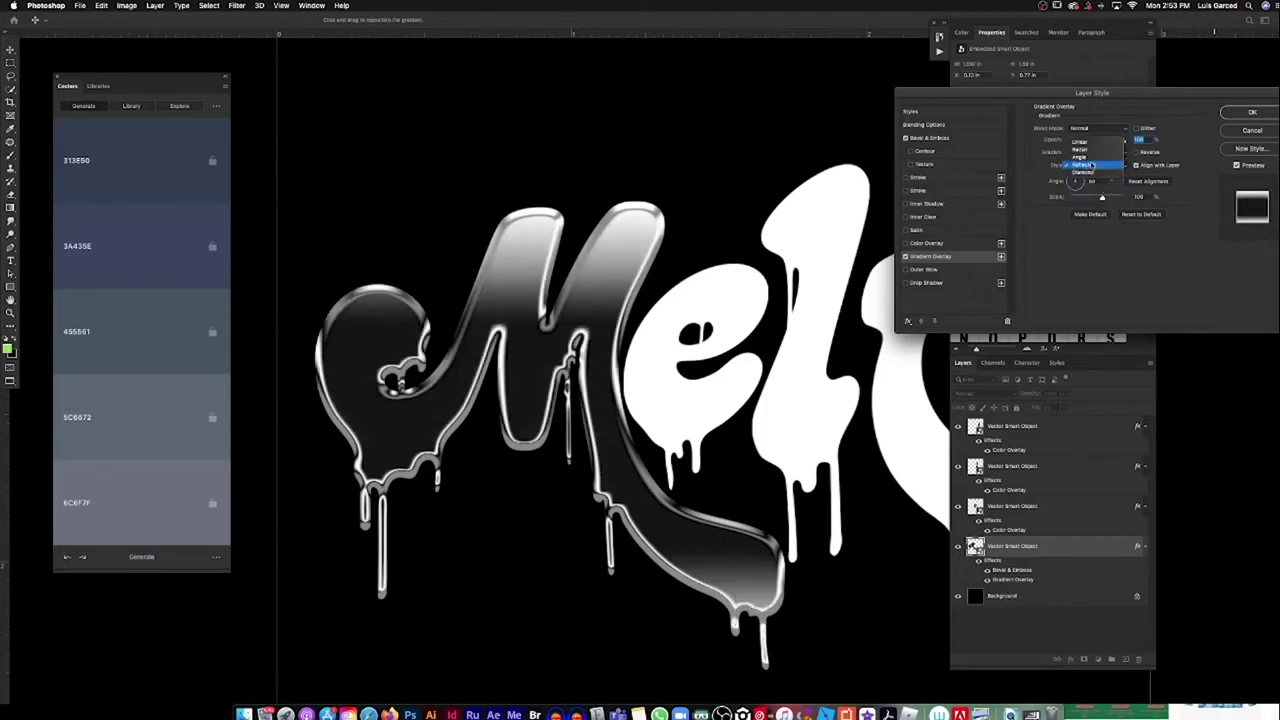
left_click(1080, 142)
left_click_drag(1102, 197, 1089, 199)
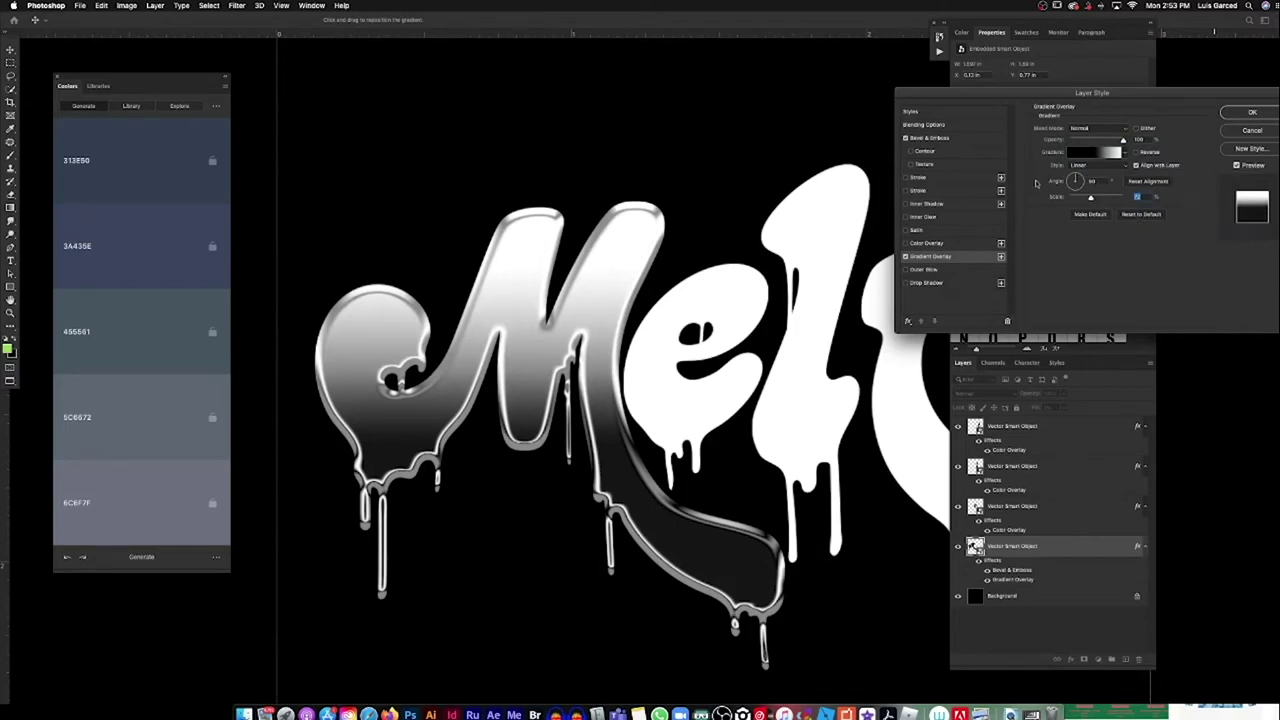
Step: Add a black stop at 55% and a white stop near 90% to the gradient
left_click(940, 139)
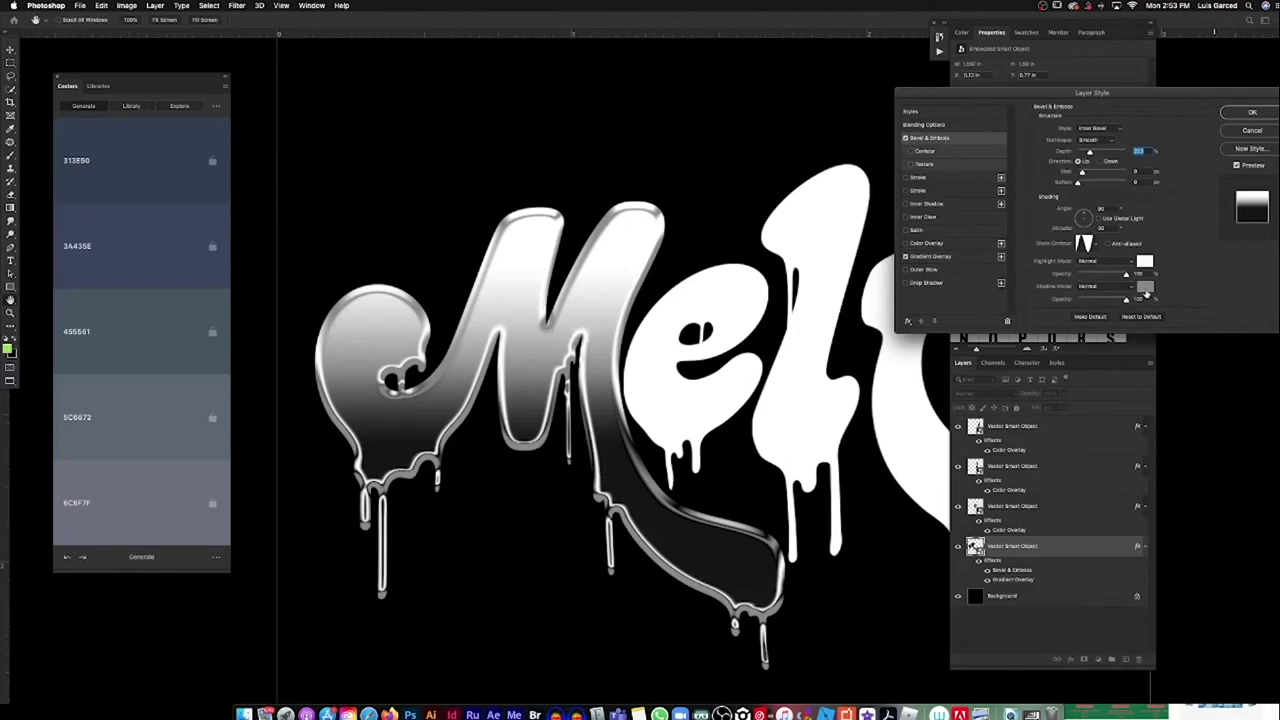
left_click(930, 256)
left_click(1085, 152)
left_click(1108, 557)
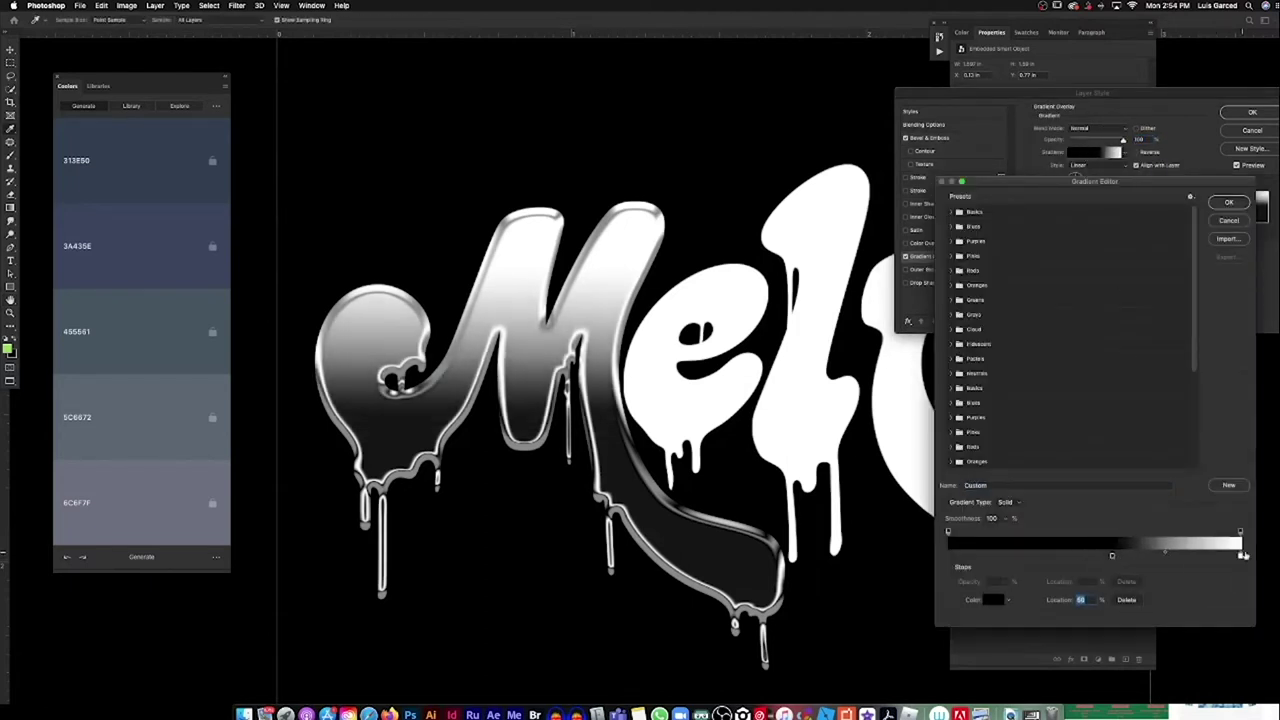
left_click(1212, 556)
left_click(1112, 556)
left_click(1210, 556)
key("Return")
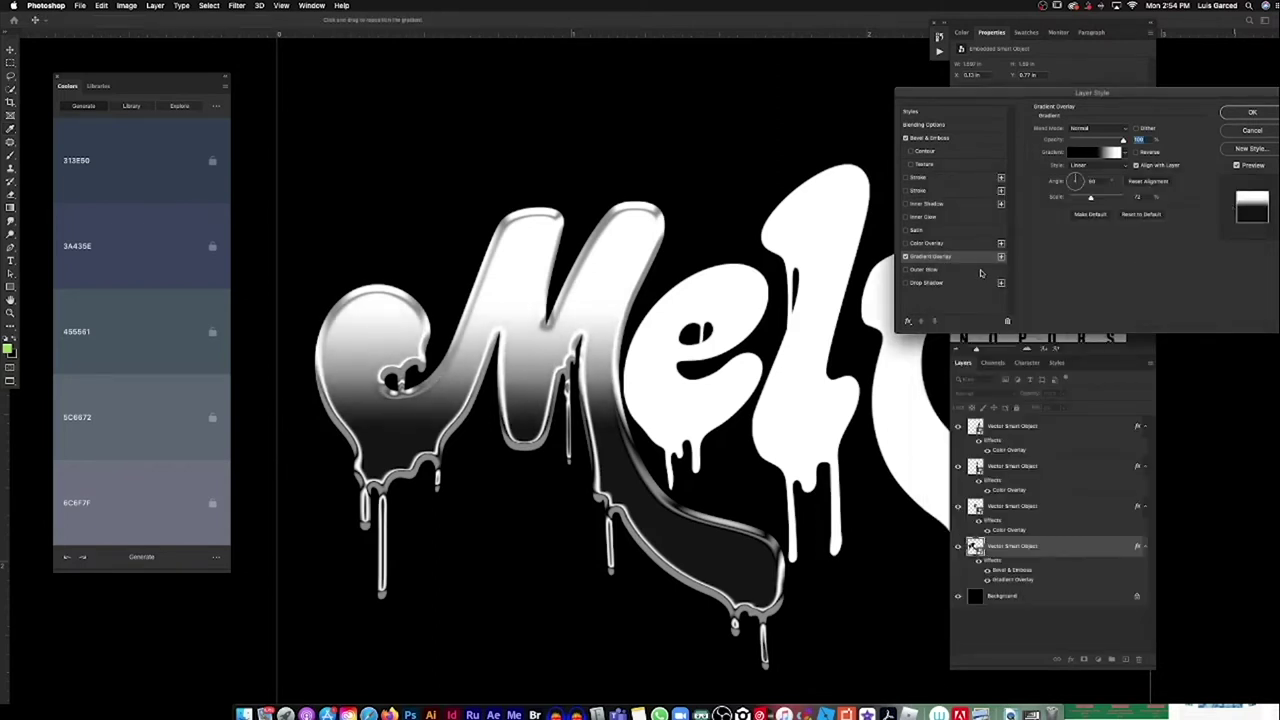
Step: Enable a Multiply Satin with a new contour, reduced distance and adjusted opacity
left_click(916, 230)
left_click(1095, 129)
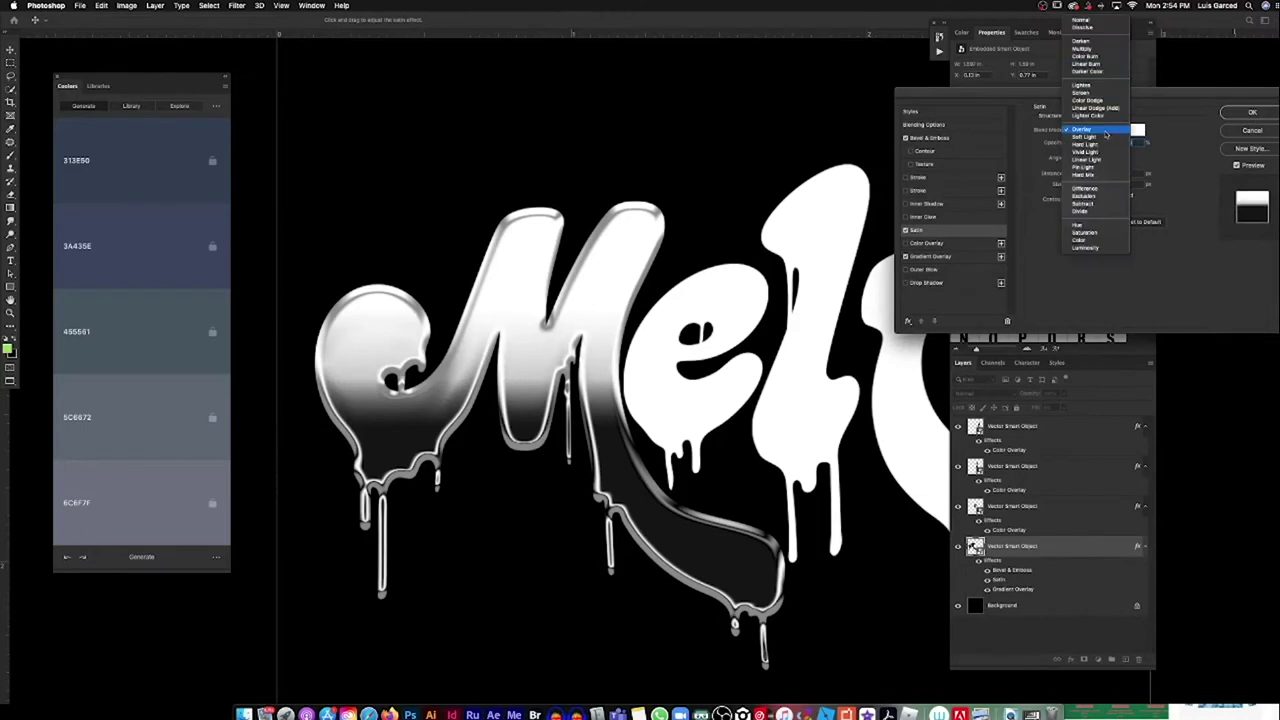
left_click(1090, 46)
left_click(1137, 129)
left_click(1115, 447)
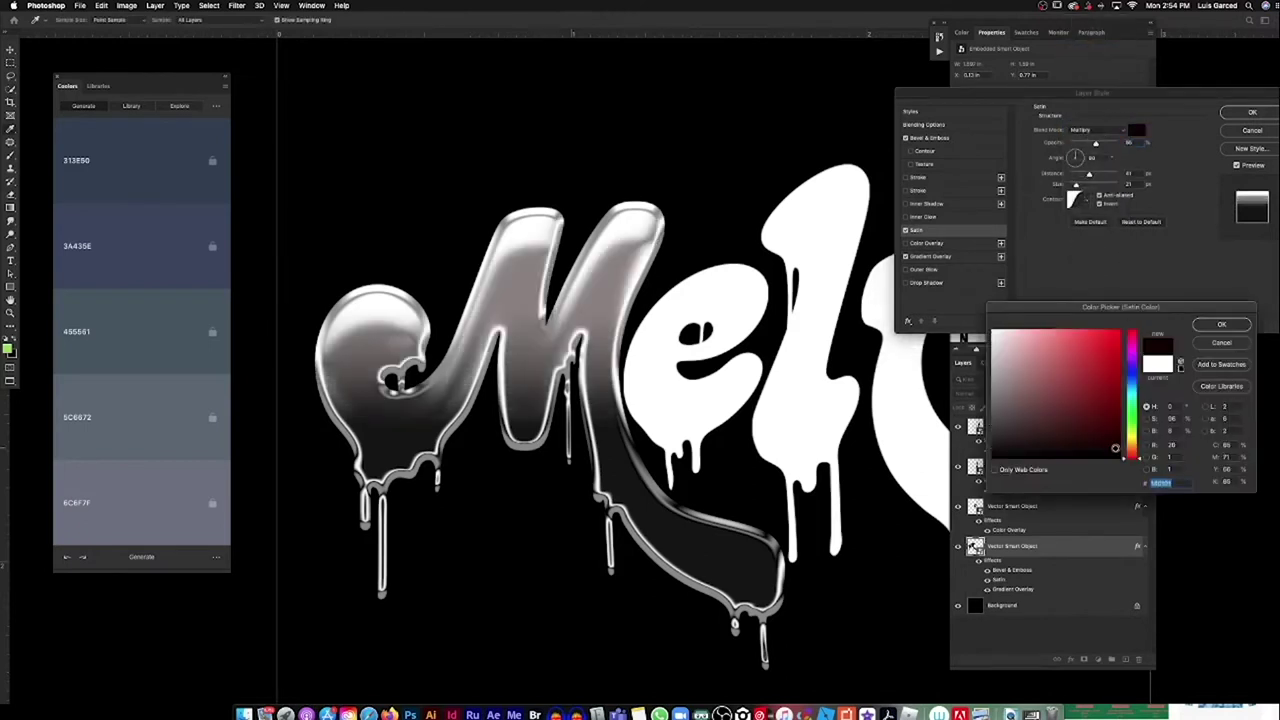
left_click(1221, 324)
left_click(1086, 199)
left_click(1040, 252)
left_click(1089, 174)
left_click_drag(1089, 174, 1077, 187)
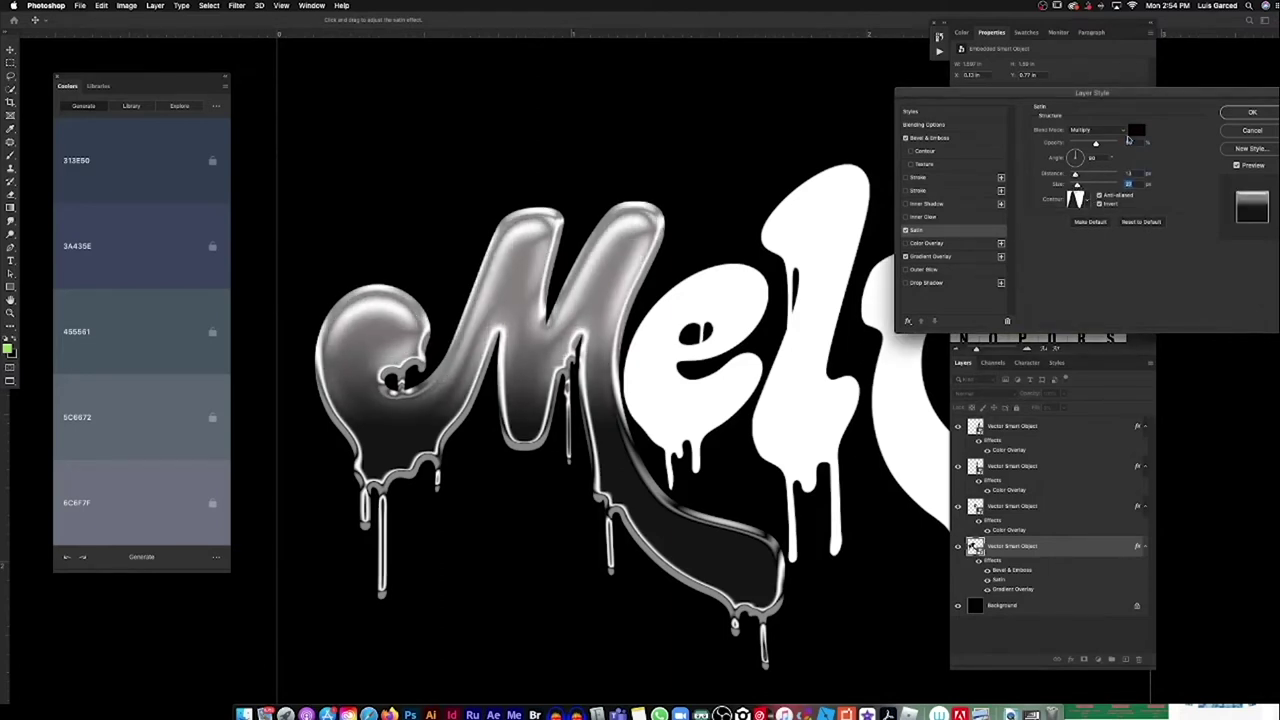
left_click_drag(1099, 144, 1102, 143)
Step: Change the Satin colour to a desaturated silver-grey
left_click(1137, 130)
left_click(1118, 378)
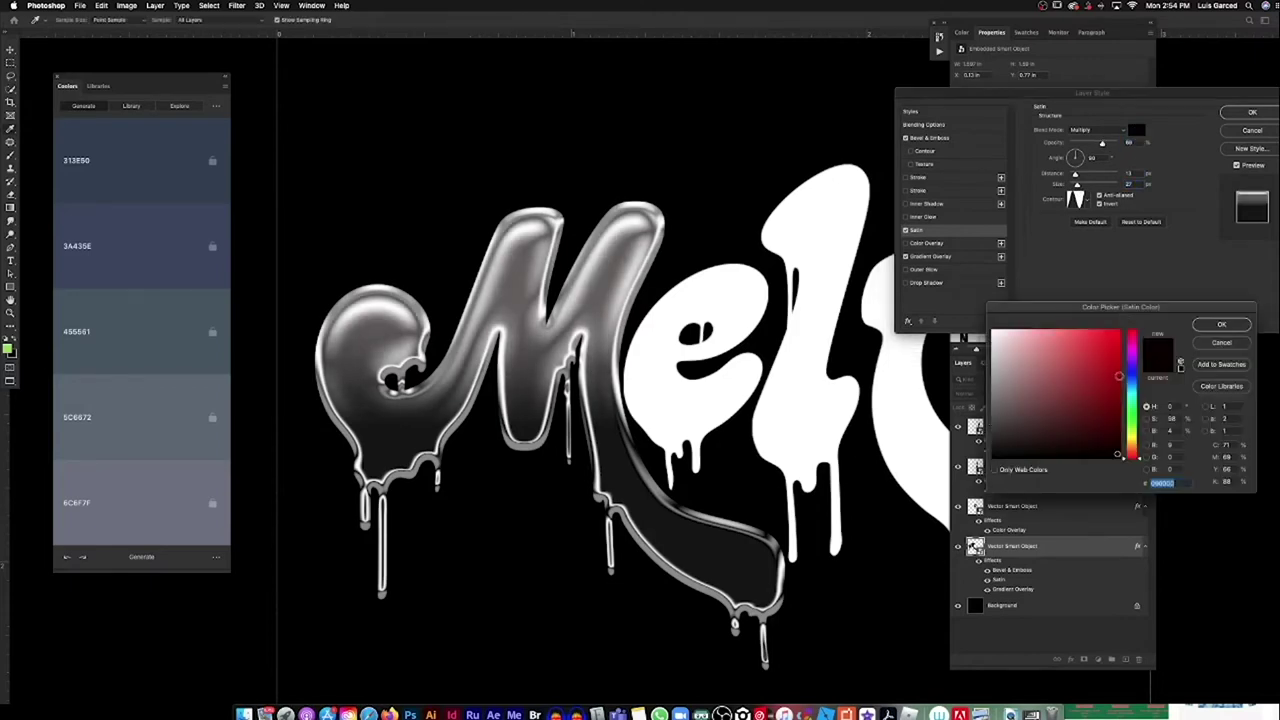
left_click_drag(1133, 432, 1138, 383)
left_click(990, 363)
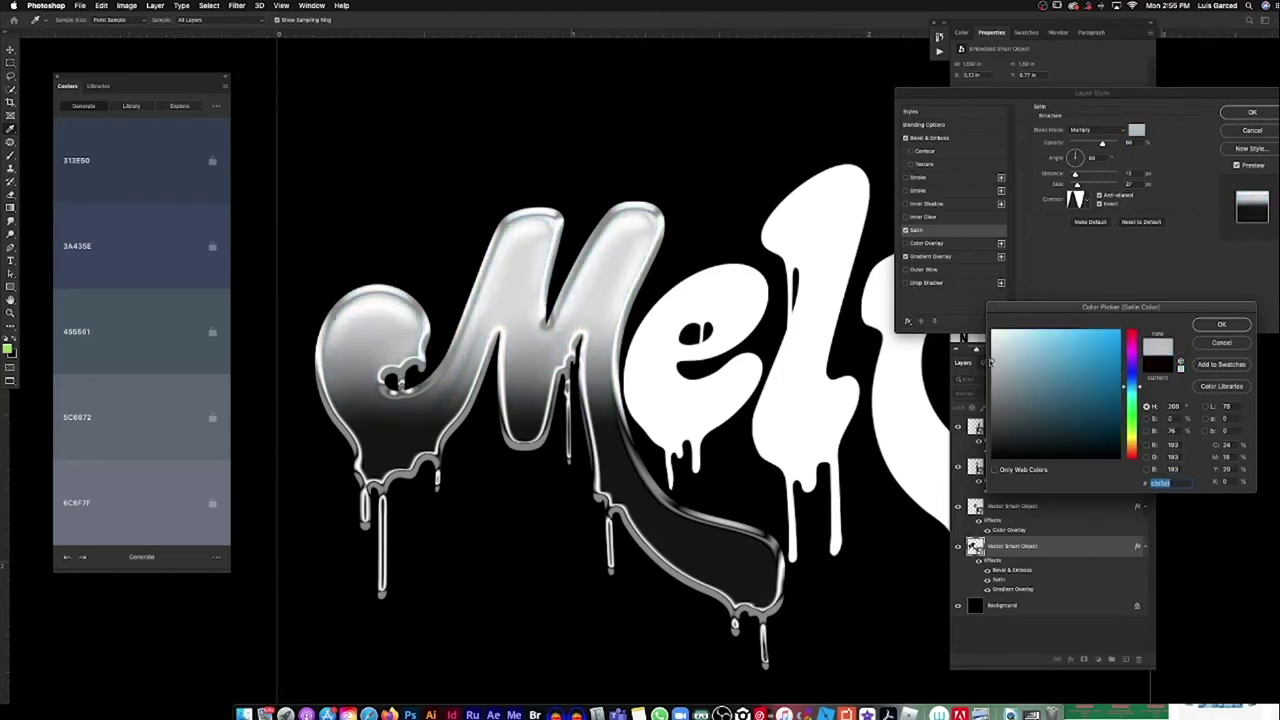
left_click(1215, 327)
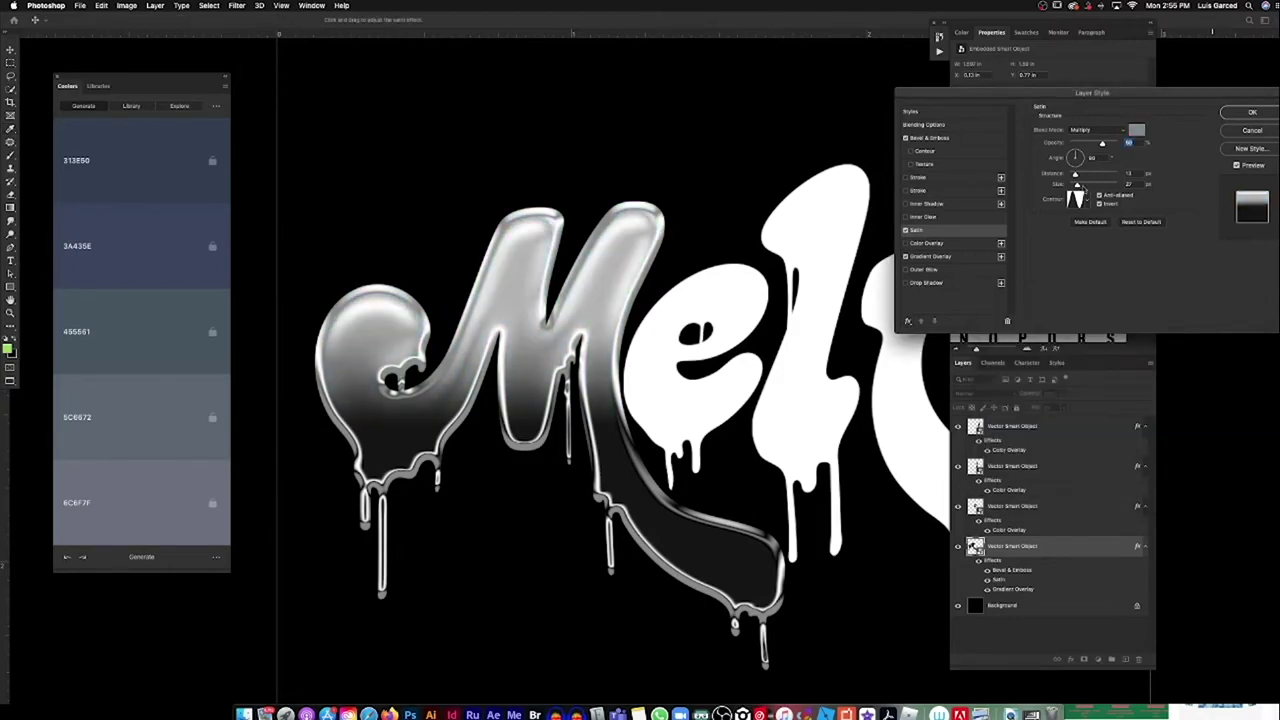
Step: Move the gradient midpoint to darken the black-to-white blend
left_click(929, 257)
left_click(1100, 152)
left_click(1103, 555)
left_click_drag(1106, 550, 1116, 556)
double_click(1103, 556)
key("Return")
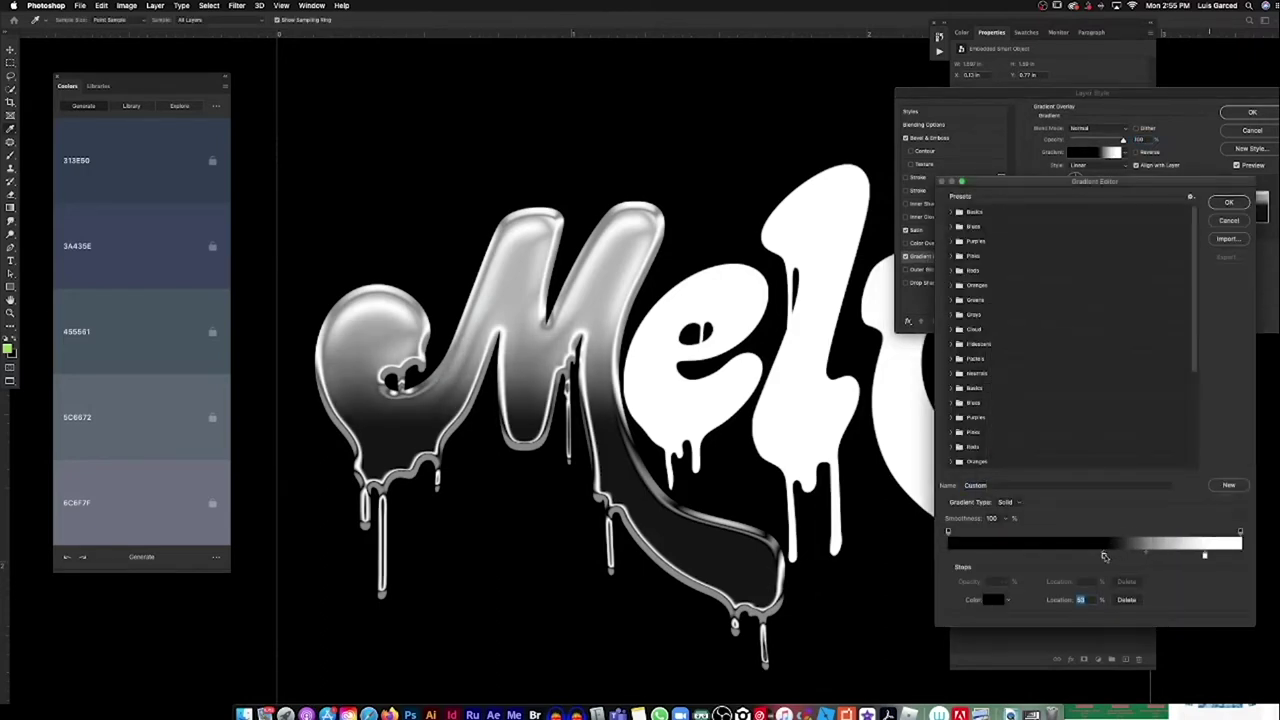
Step: Shift the dark gradient stop right, then try and remove a bevel texture
left_click_drag(1104, 556, 1128, 559)
left_click(1229, 202)
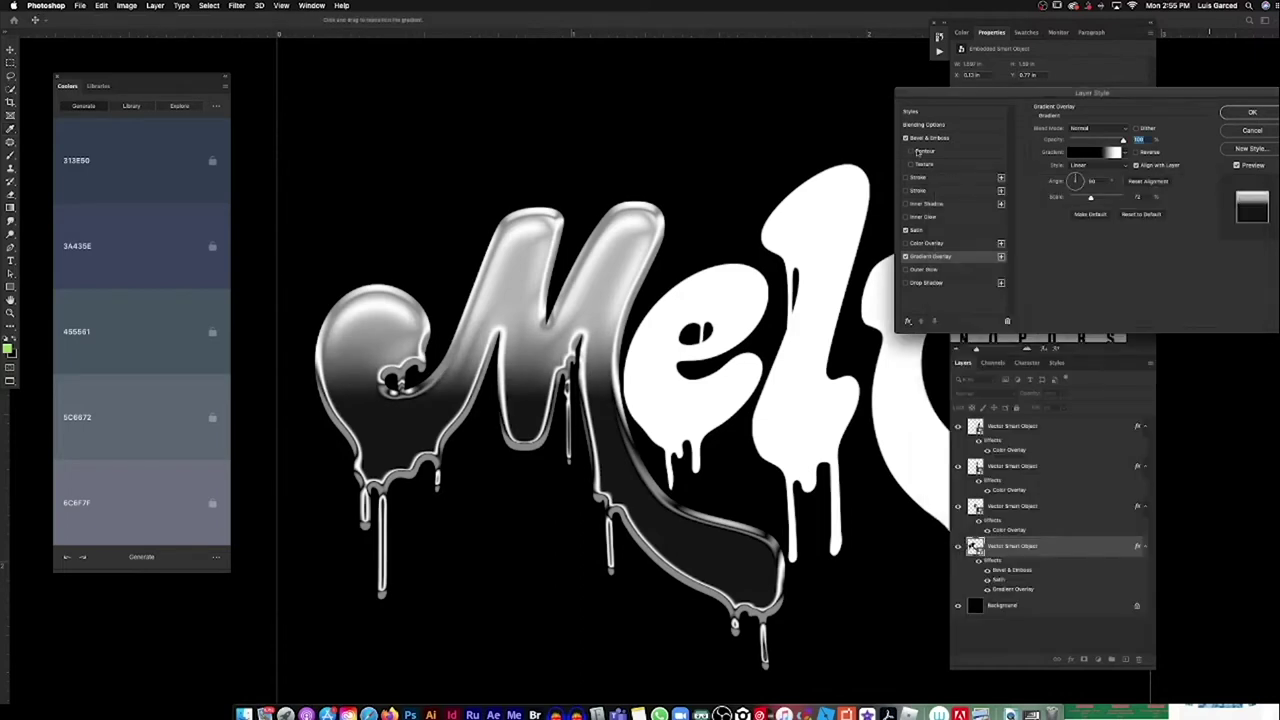
left_click(924, 164)
left_click(908, 164)
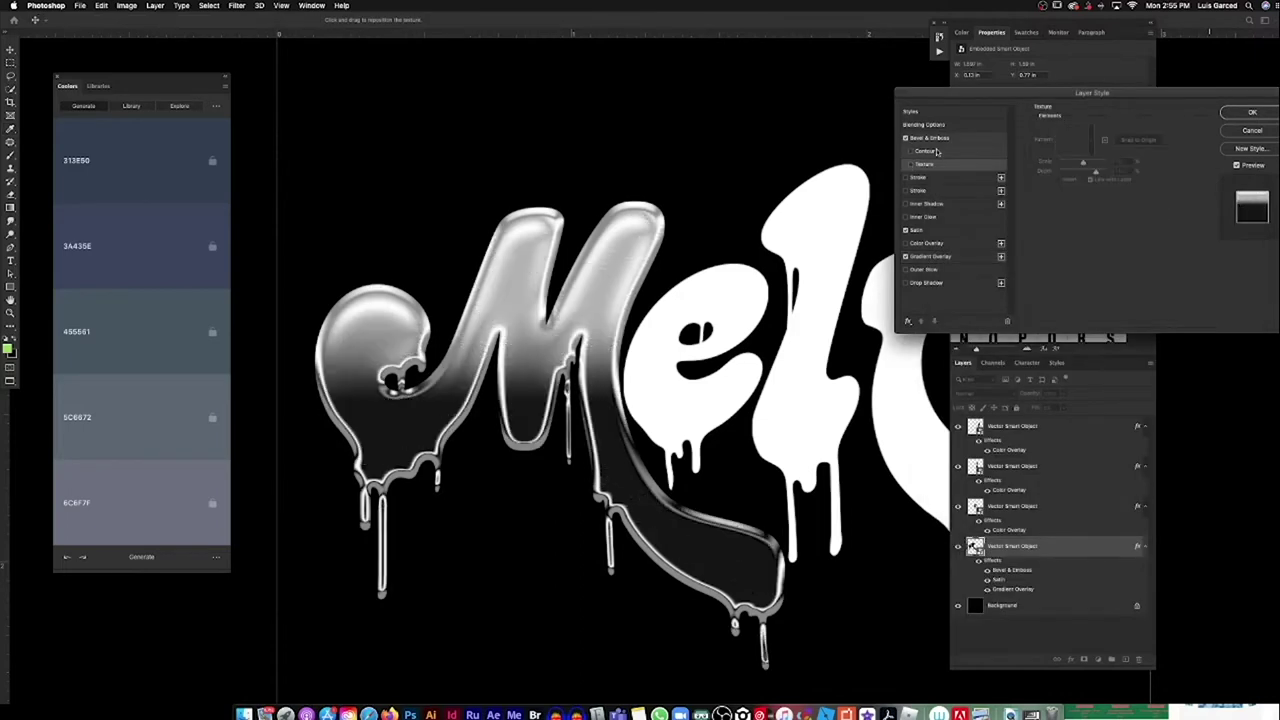
Step: Try several bevel contour presets and ranges, then turn the contour off
left_click(937, 151)
left_click(1080, 136)
left_click(1053, 197)
left_click(1039, 192)
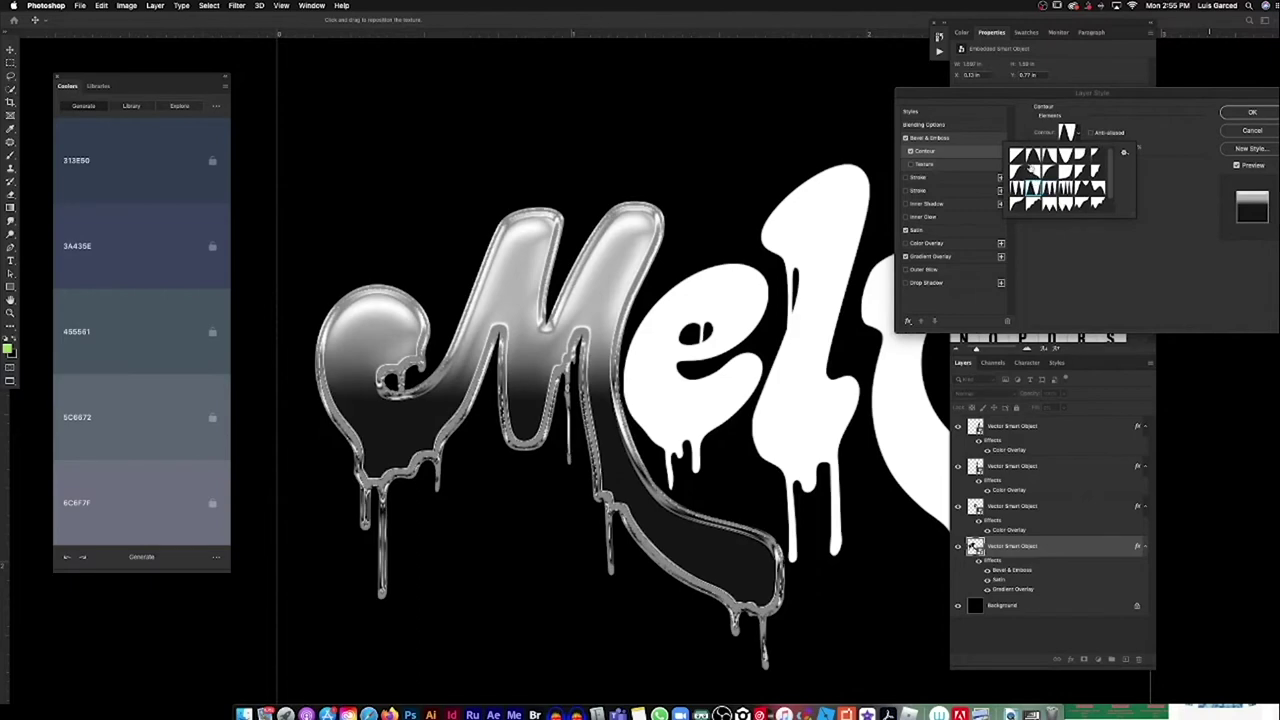
left_click(1052, 185)
left_click(1084, 192)
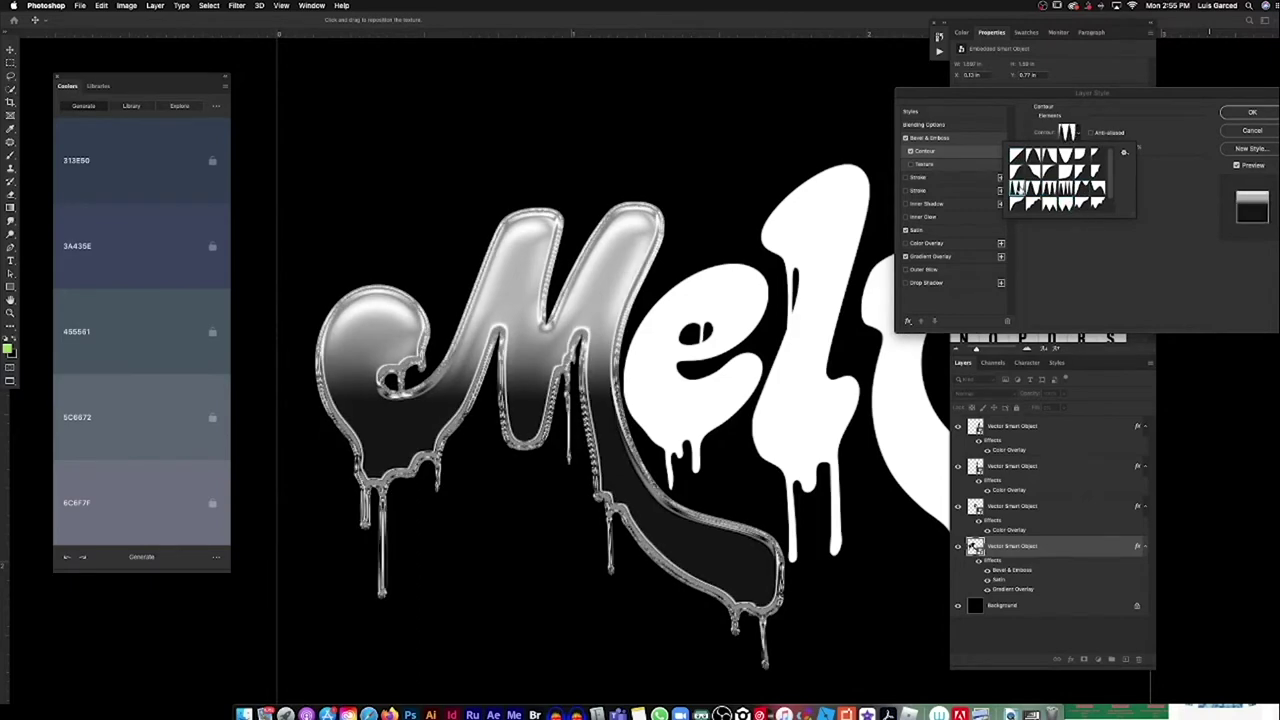
left_click(1070, 190)
key("Return")
mouse_move(1088, 148)
left_mouse_down()
mouse_move(1118, 150)
mouse_move(1080, 148)
left_mouse_up()
left_click(910, 150)
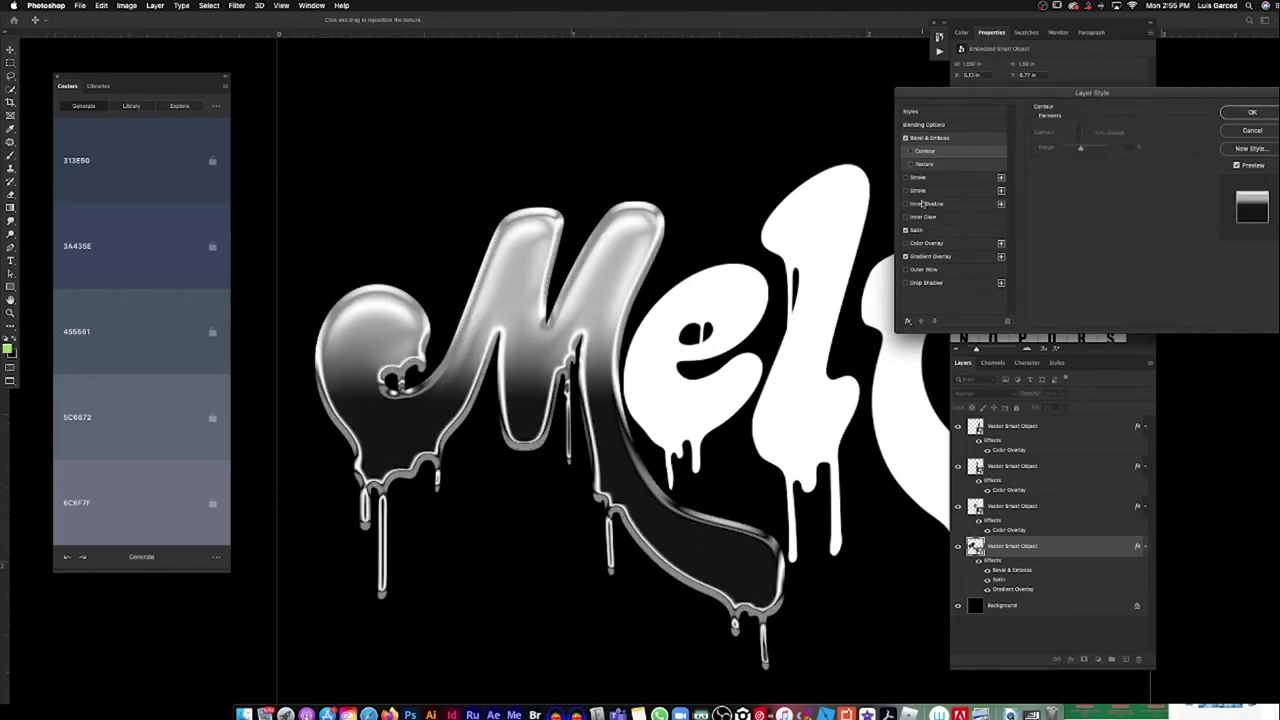
Step: Add an Inner Shadow with a rotated angle and larger distance, then apply the style
left_click(918, 190)
left_click(906, 191)
left_click(918, 203)
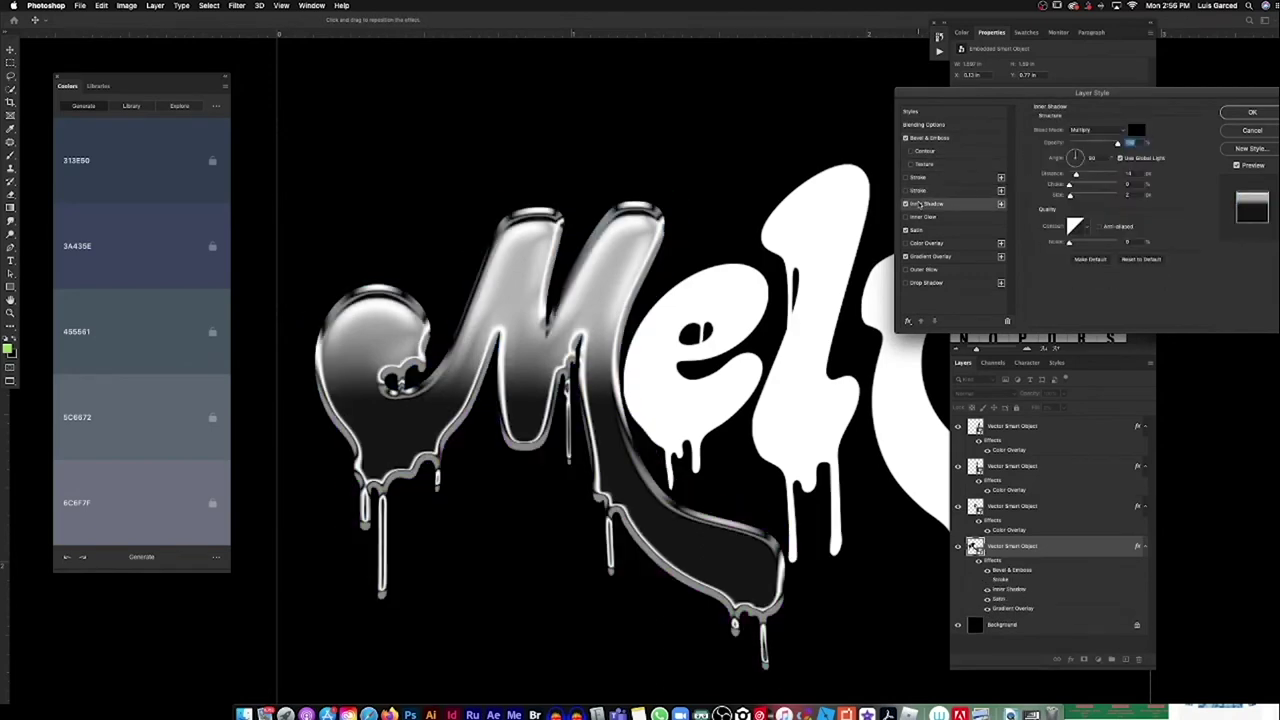
left_click_drag(1076, 157, 1077, 157)
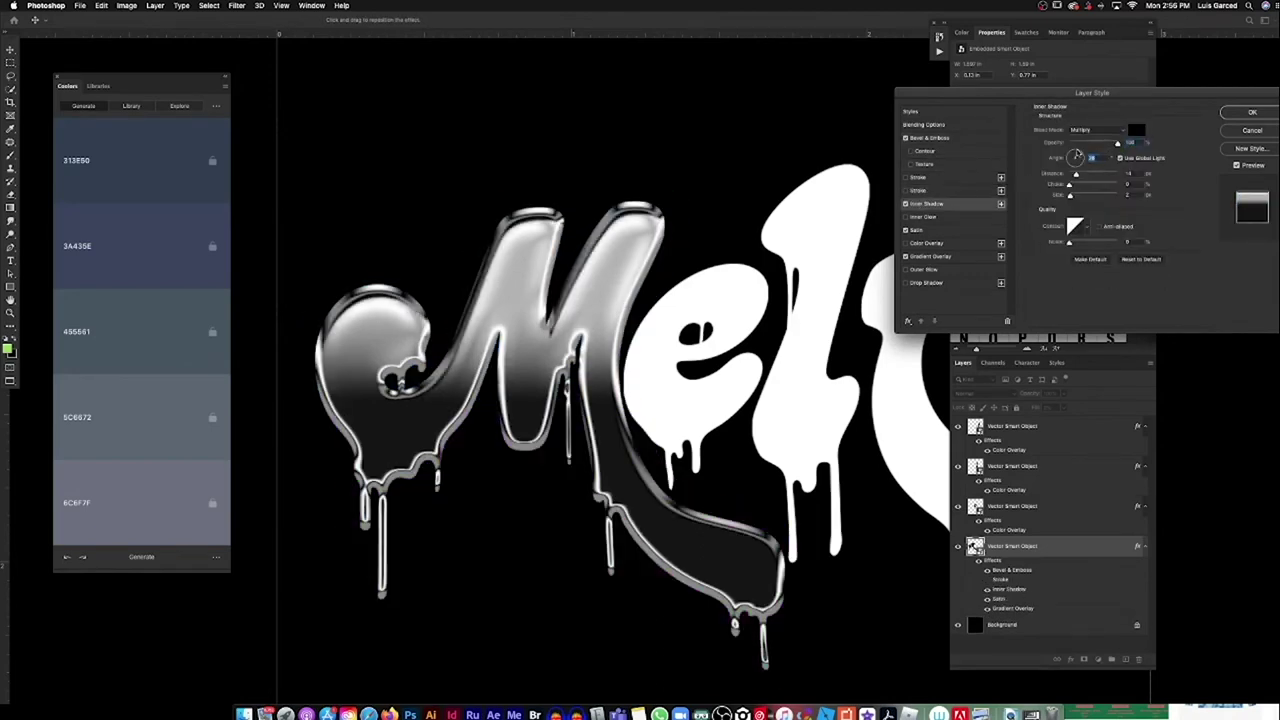
left_click_drag(1076, 174, 1120, 201)
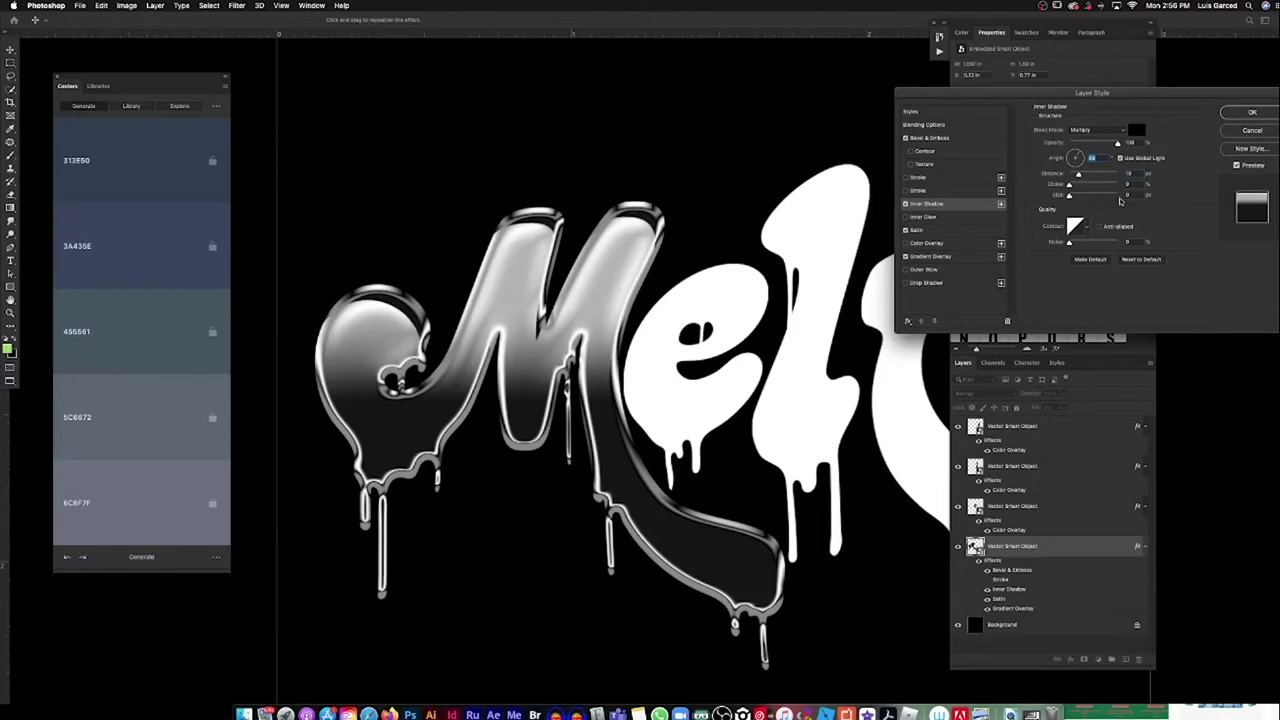
left_click(1251, 113)
Step: Zoom into the canvas and reopen the chrome letter's layer style
key("z")
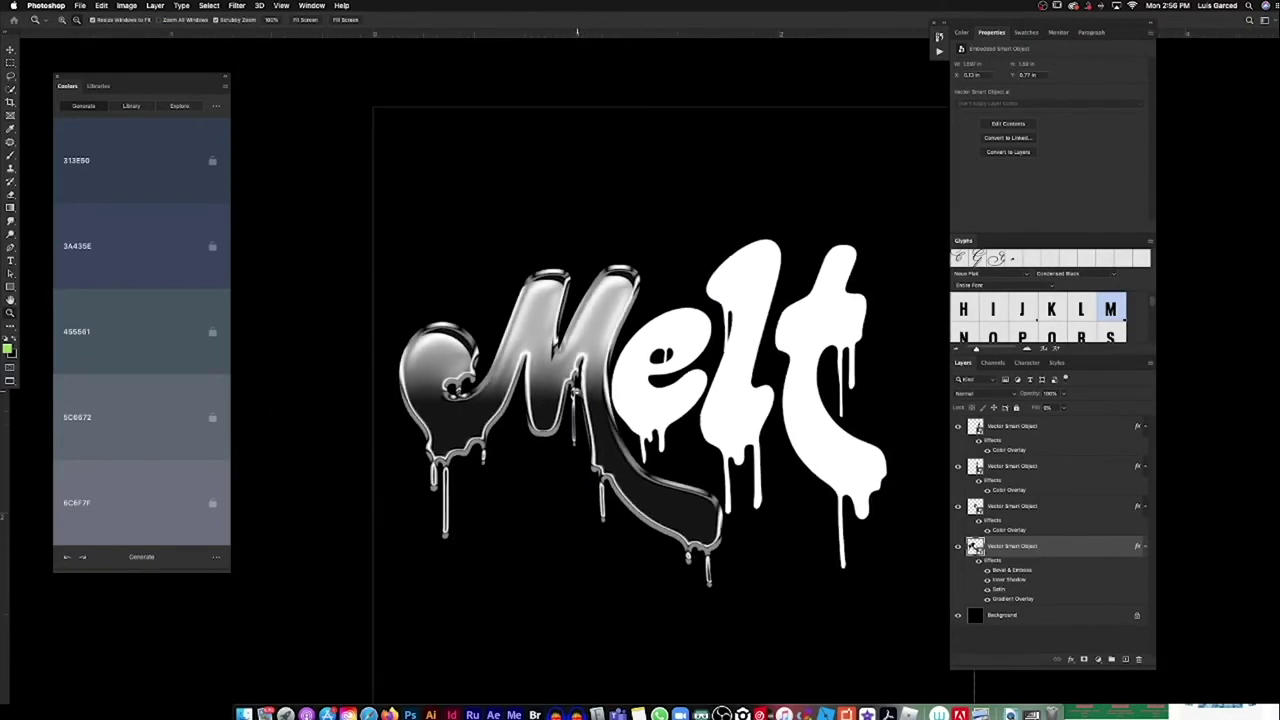
scroll(499, 380, "up", 3)
key("v")
double_click(988, 562)
Step: Try several Satin blend modes and settle on Lighten
left_click(915, 230)
left_click(1095, 130)
left_click(1090, 140)
left_click(1095, 130)
left_click(1095, 175)
left_click(1095, 130)
left_click(1092, 176)
left_click(1095, 130)
left_click(1082, 137)
left_click(1095, 130)
left_click(1085, 150)
left_click(1095, 130)
left_click(1092, 57)
left_click(1095, 130)
left_click(1098, 73)
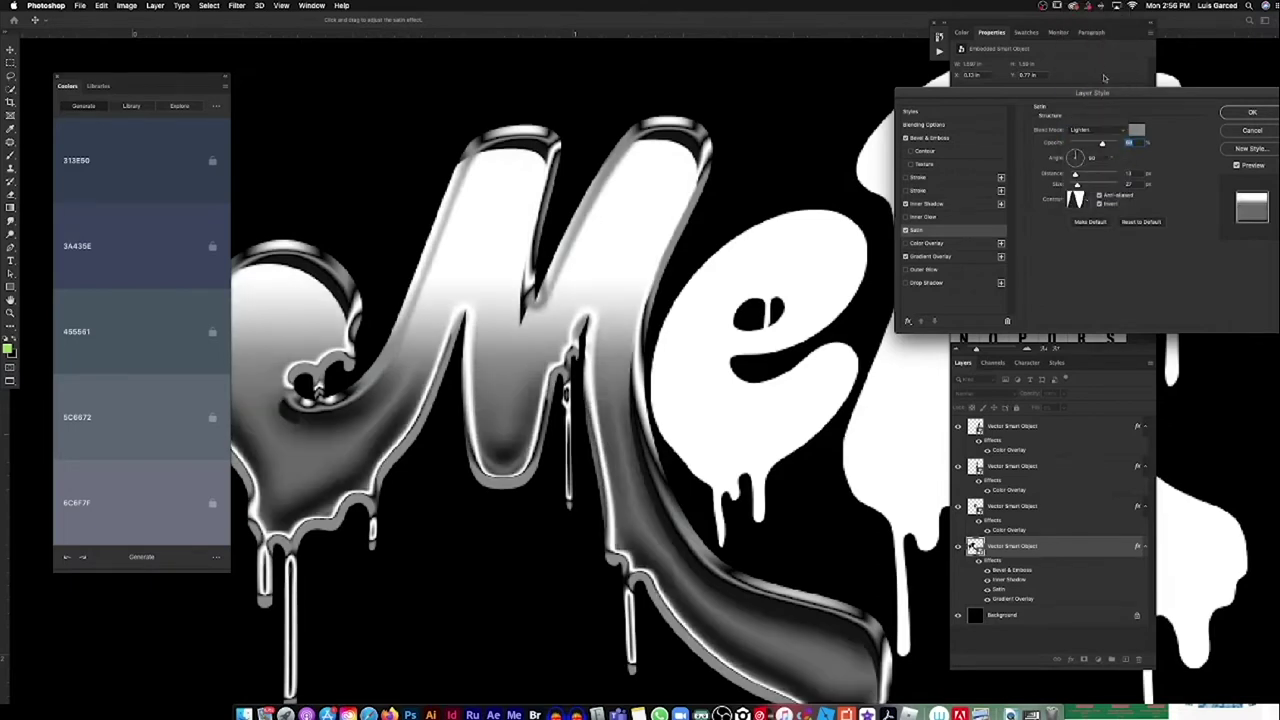
Step: Set the Satin colour to black and adjust the Gradient Overlay scale
left_click(1136, 130)
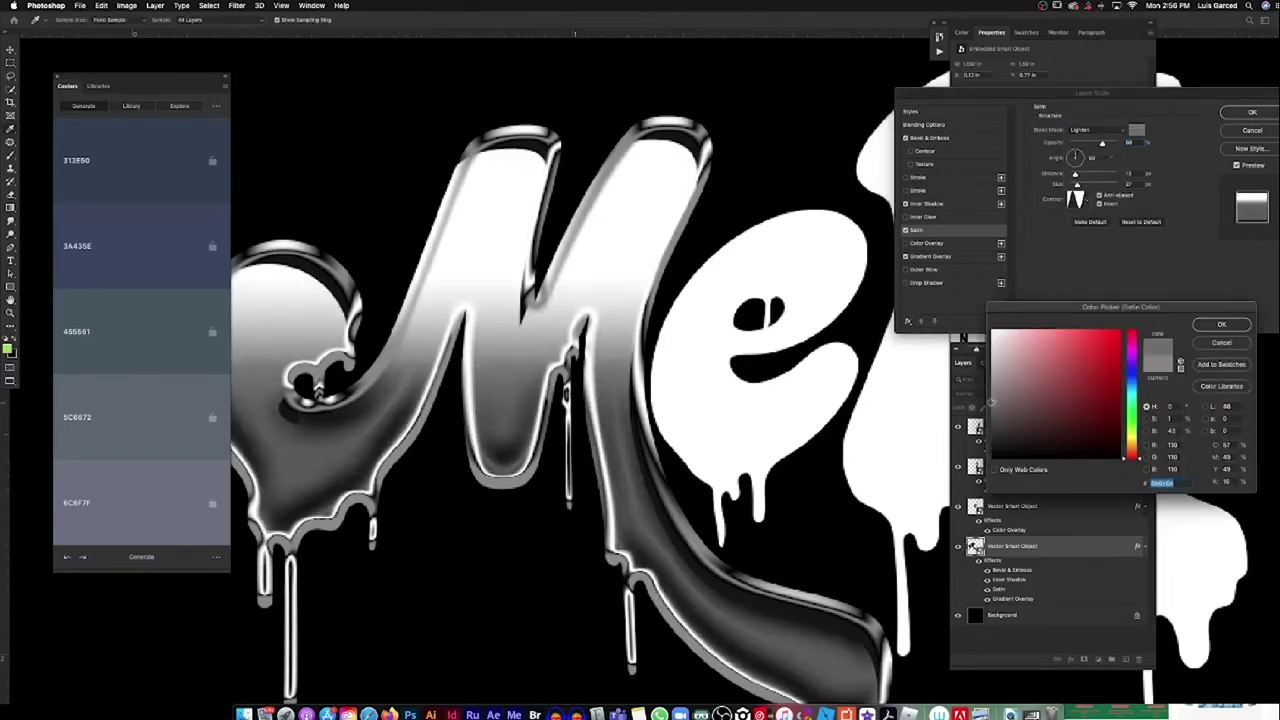
left_click_drag(992, 403, 992, 452)
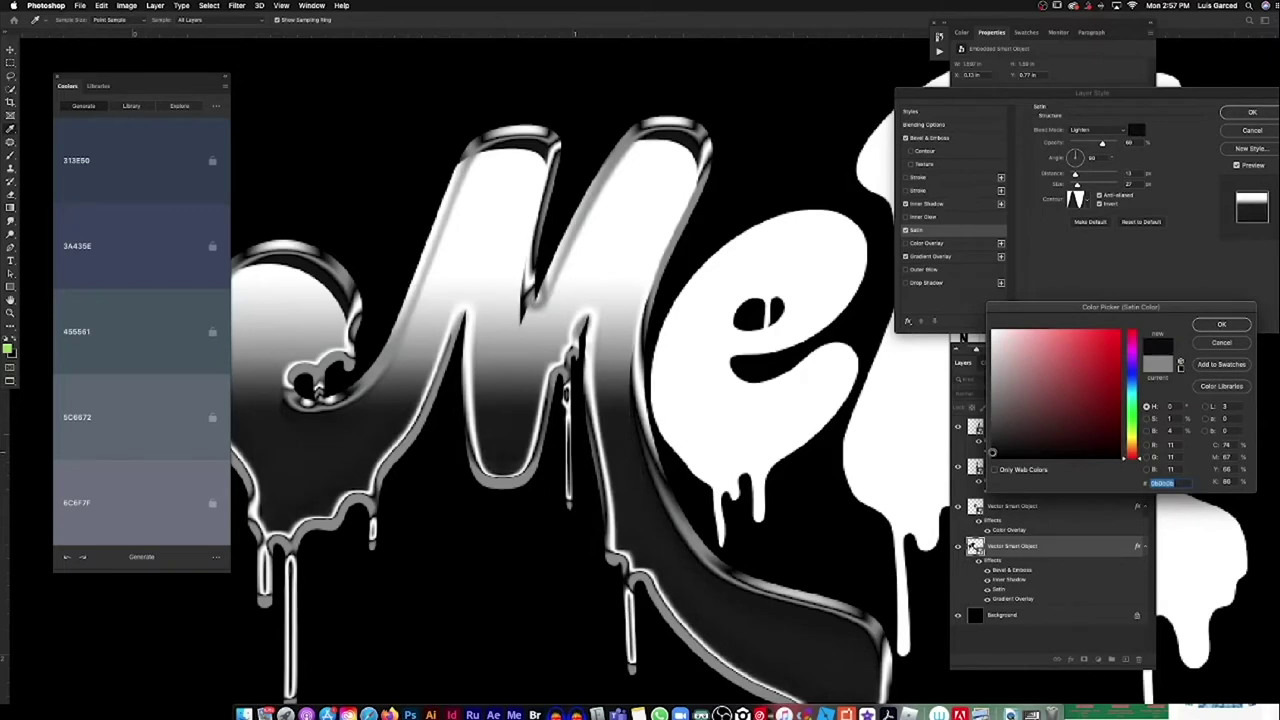
left_click(1210, 325)
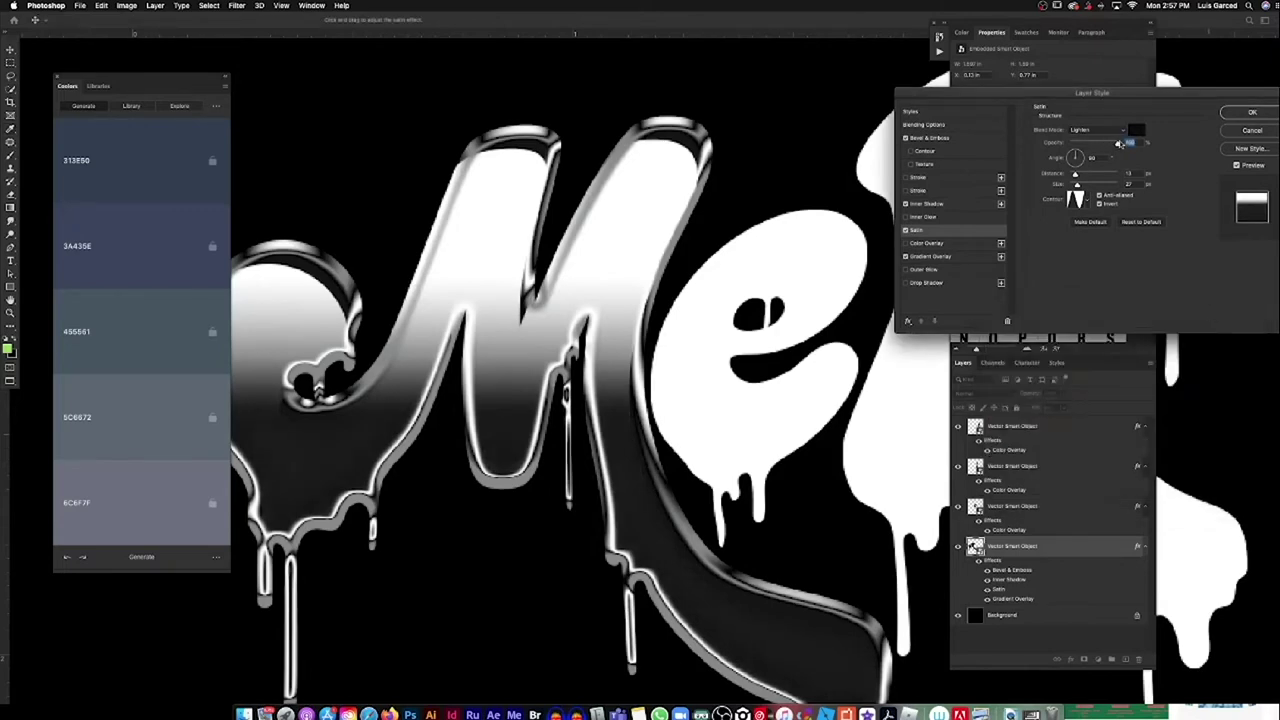
left_click(958, 257)
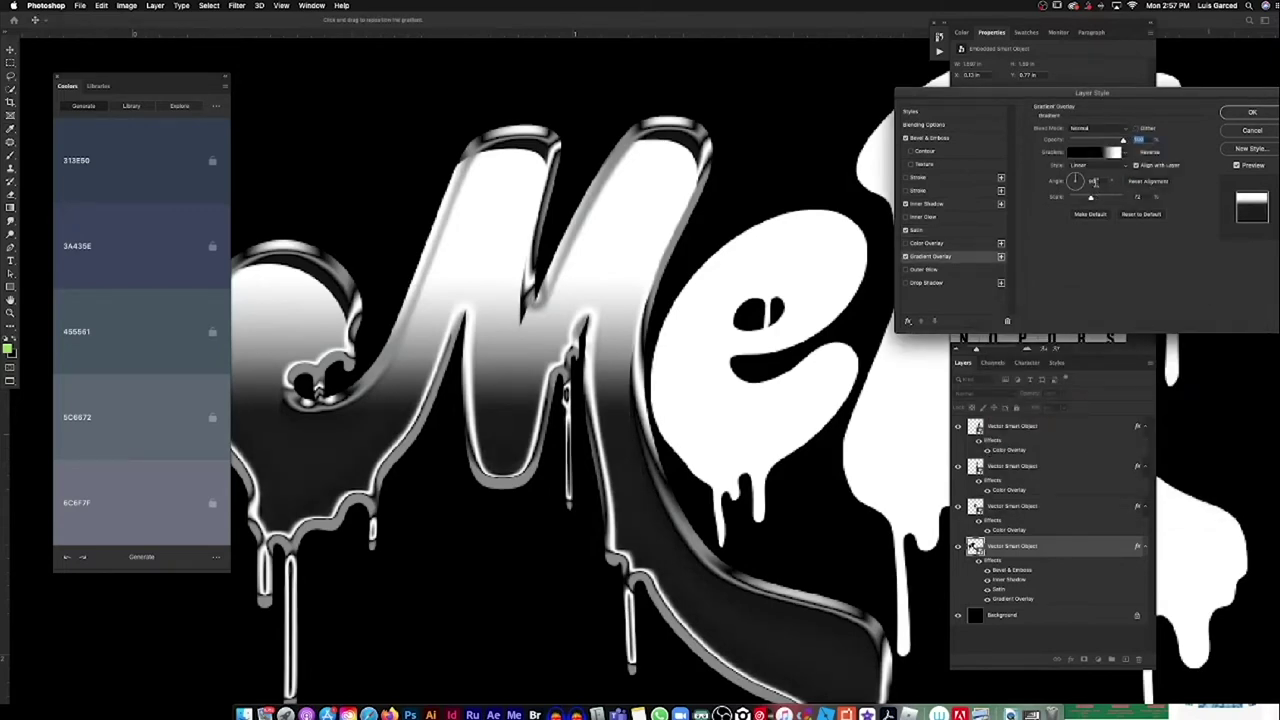
left_click_drag(1090, 199, 1092, 199)
Step: Set the Bevel and Emboss shadow mode to Normal
left_click(955, 139)
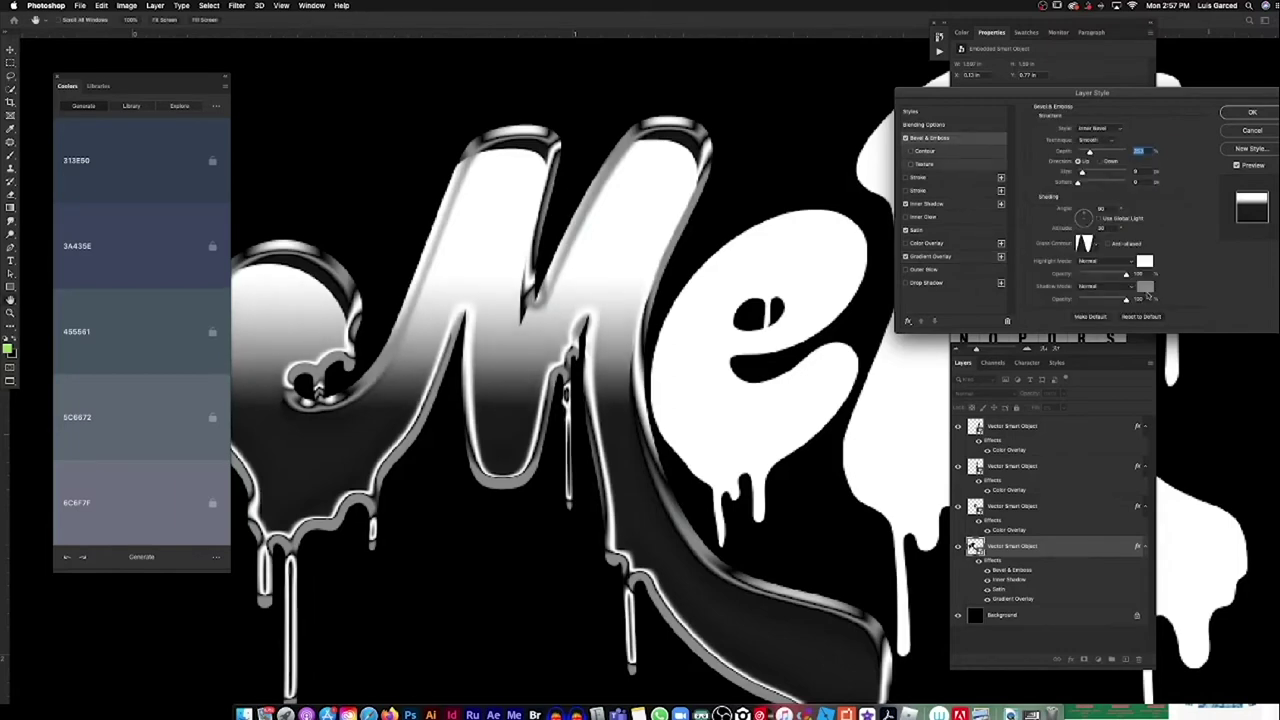
left_click(1090, 286)
left_click(1093, 316)
left_click(1104, 261)
left_click(1104, 261)
left_click(1095, 286)
left_click(1095, 286)
Step: Make the Gradient Overlay Reflected and add a new colour stop to the gradient
left_click(1085, 164)
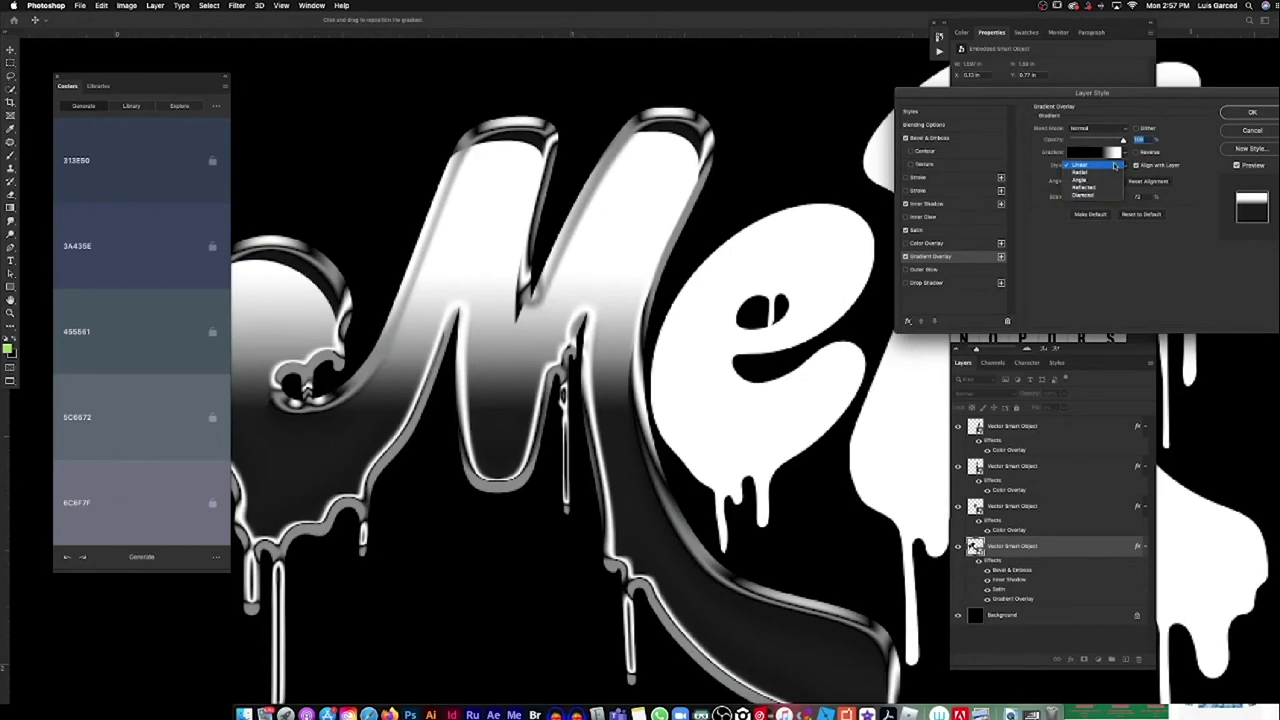
left_click(1088, 189)
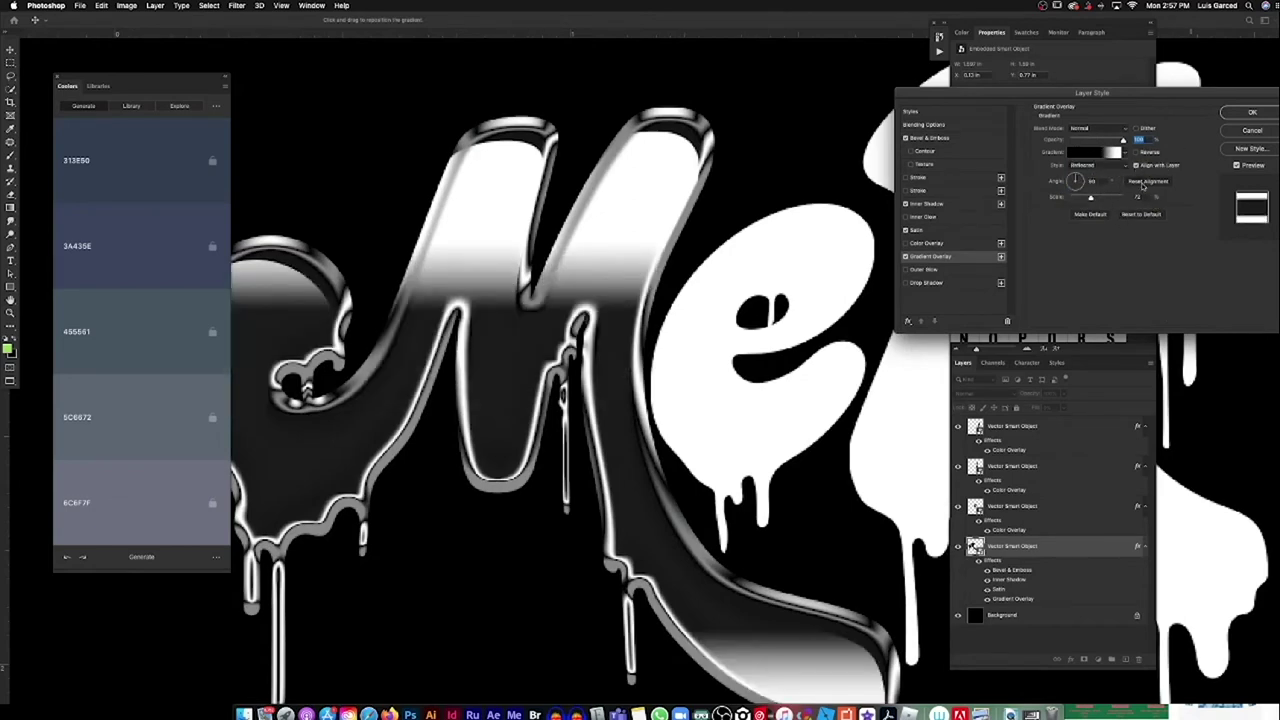
left_click(1122, 151)
left_click(1095, 151)
left_click(1085, 555)
left_click_drag(949, 532, 980, 533)
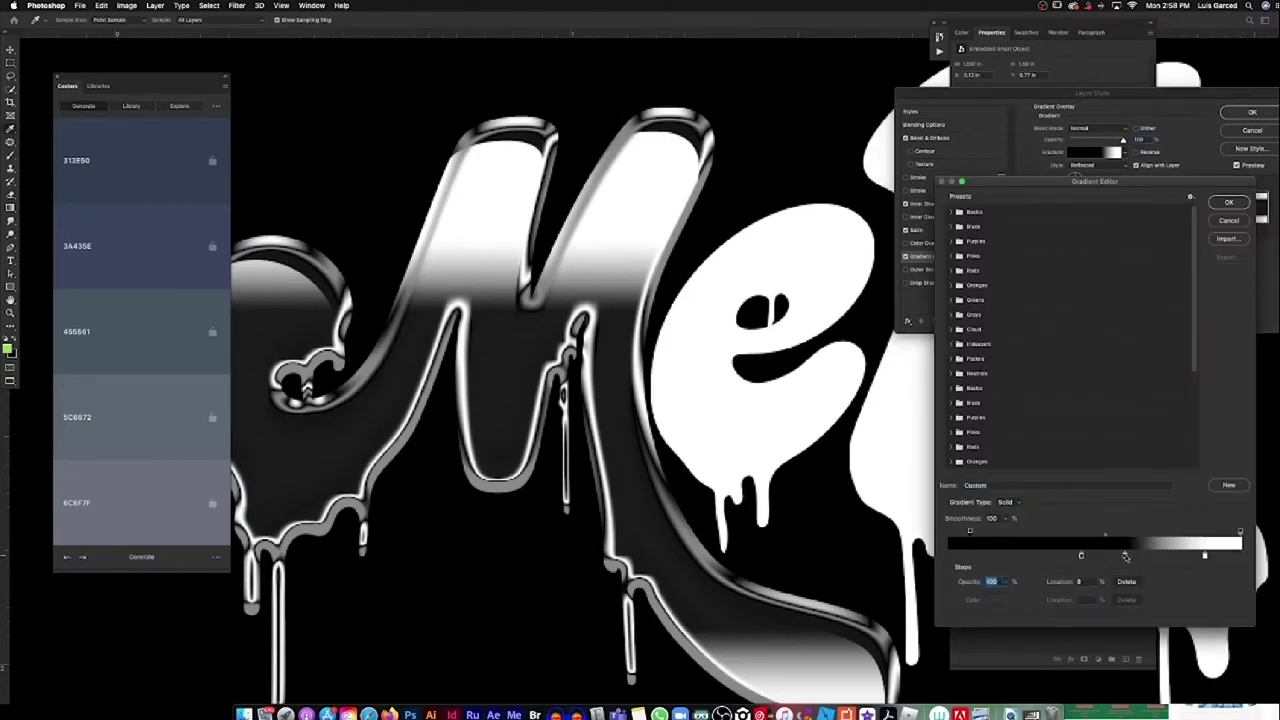
Step: Remove a dark stop, move a dark stop to 37% and the white stop to the end
left_click(1125, 556)
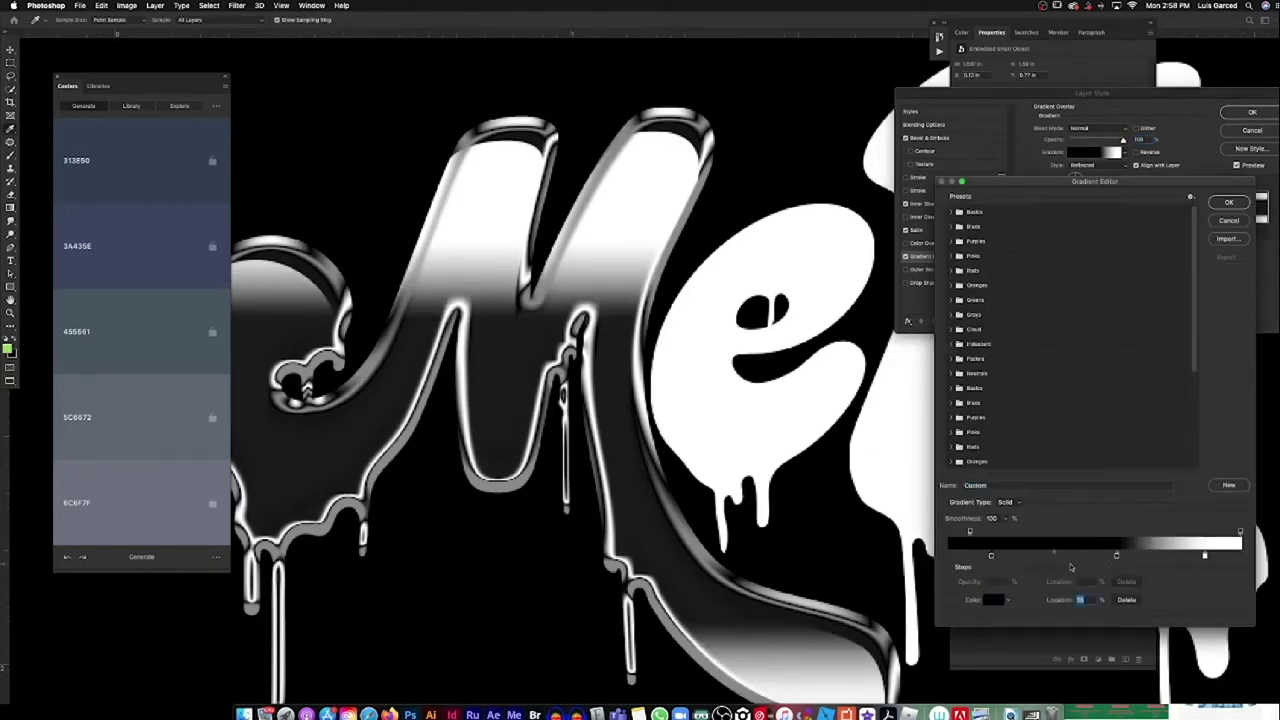
left_click_drag(1120, 557, 1120, 600)
left_click_drag(990, 556, 1057, 556)
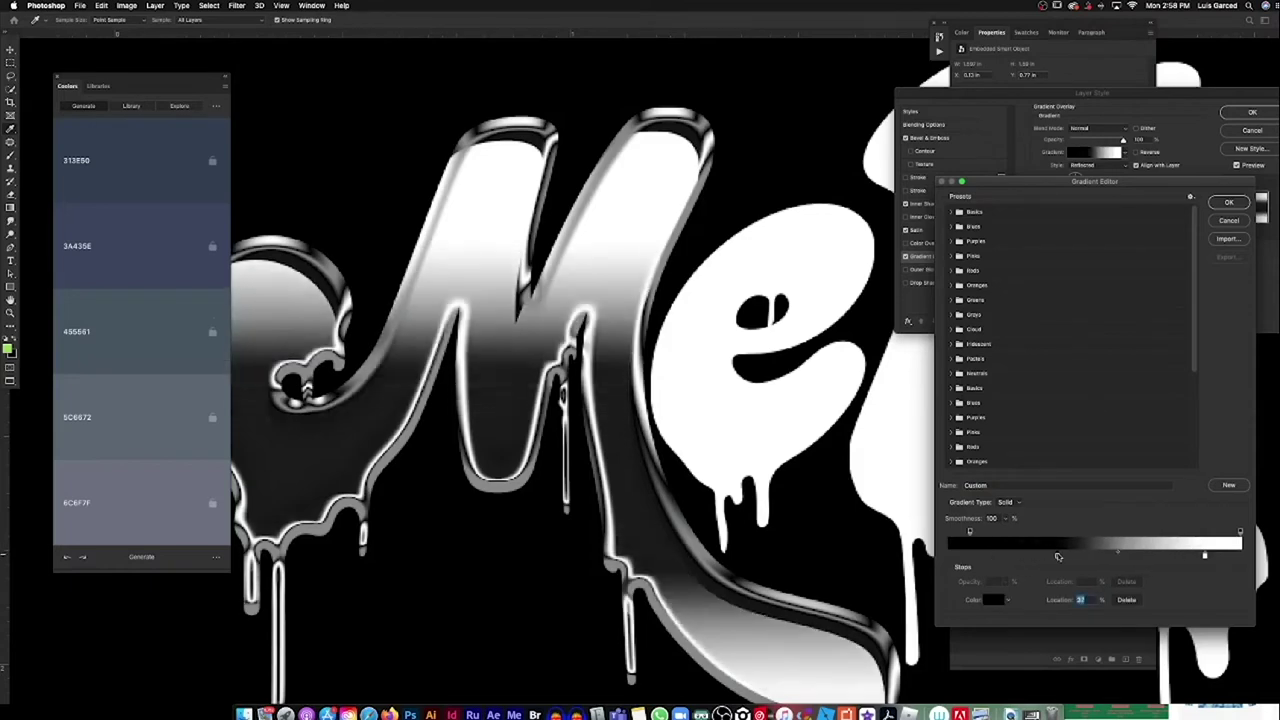
left_click_drag(1205, 557, 1240, 557)
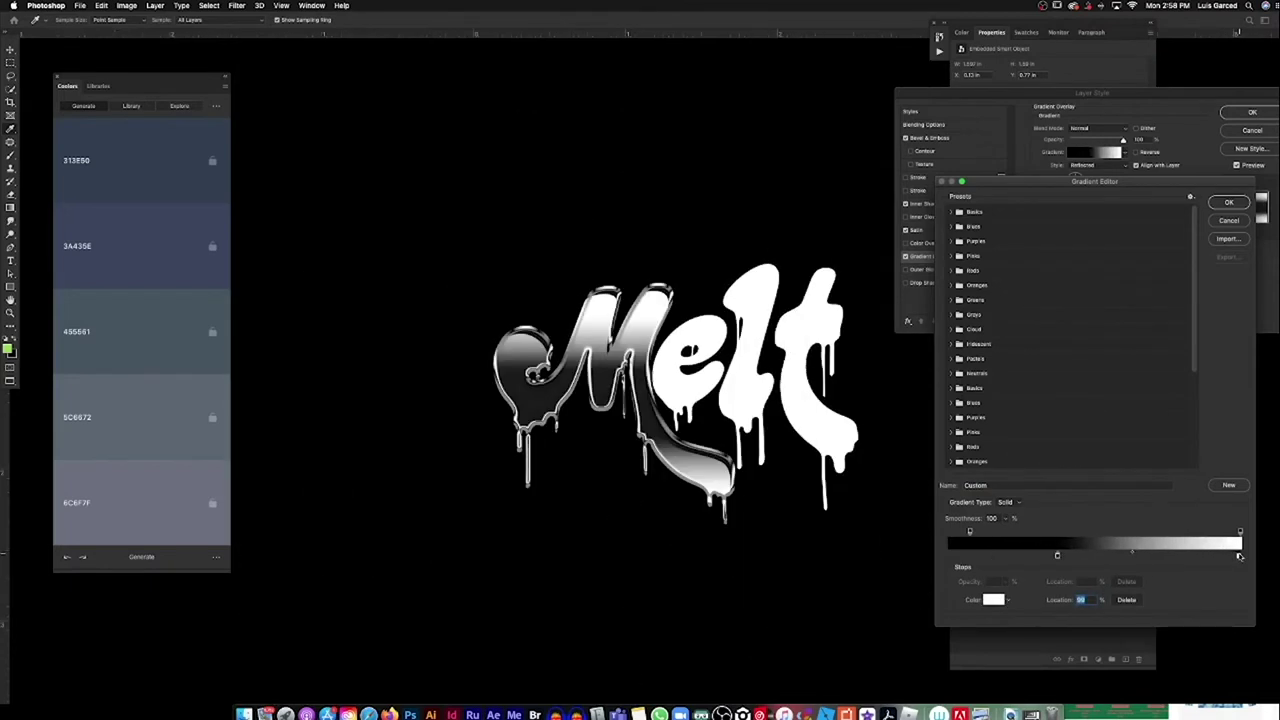
left_click(1229, 202)
Step: Keep the Satin blend mode on Lighten after trying Screen
left_click(916, 230)
left_click(1100, 130)
left_click(1093, 96)
left_click(1095, 130)
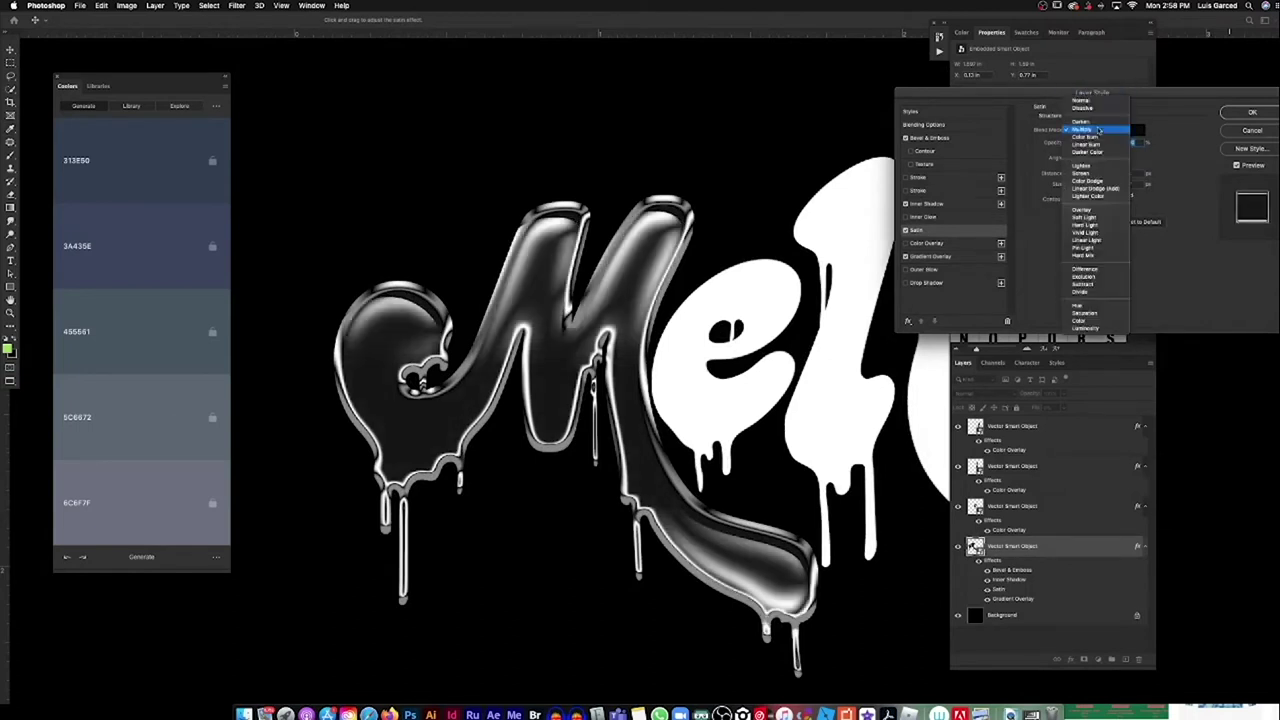
left_click(1096, 175)
left_click(1092, 132)
left_click(1092, 122)
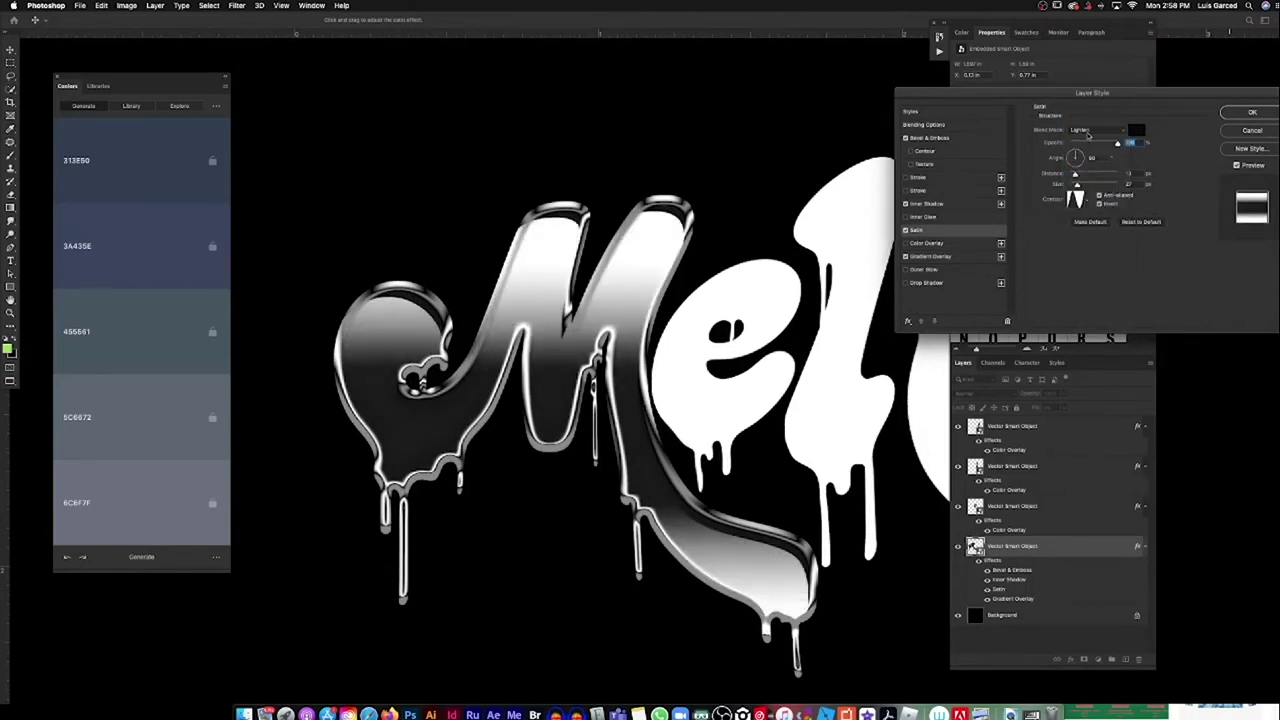
Step: Review the inner shadow and bevel, apply the style, and copy the effects onto the e
left_click(941, 205)
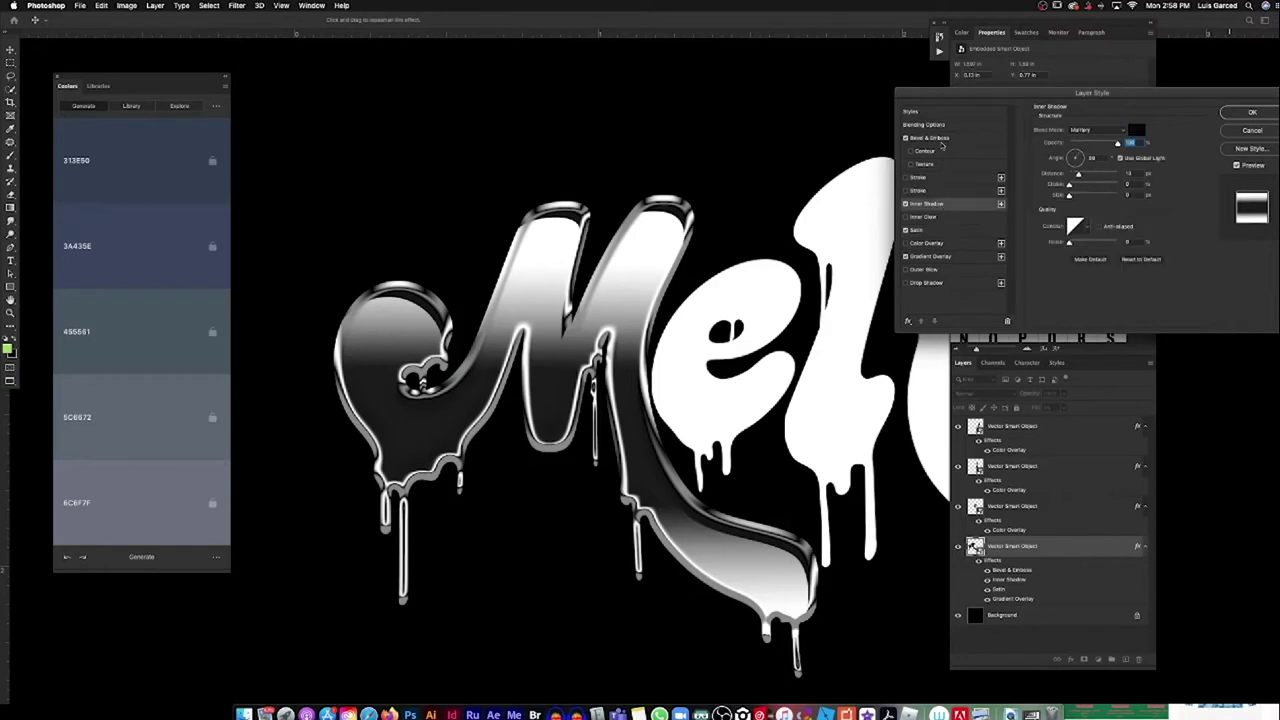
left_click(942, 140)
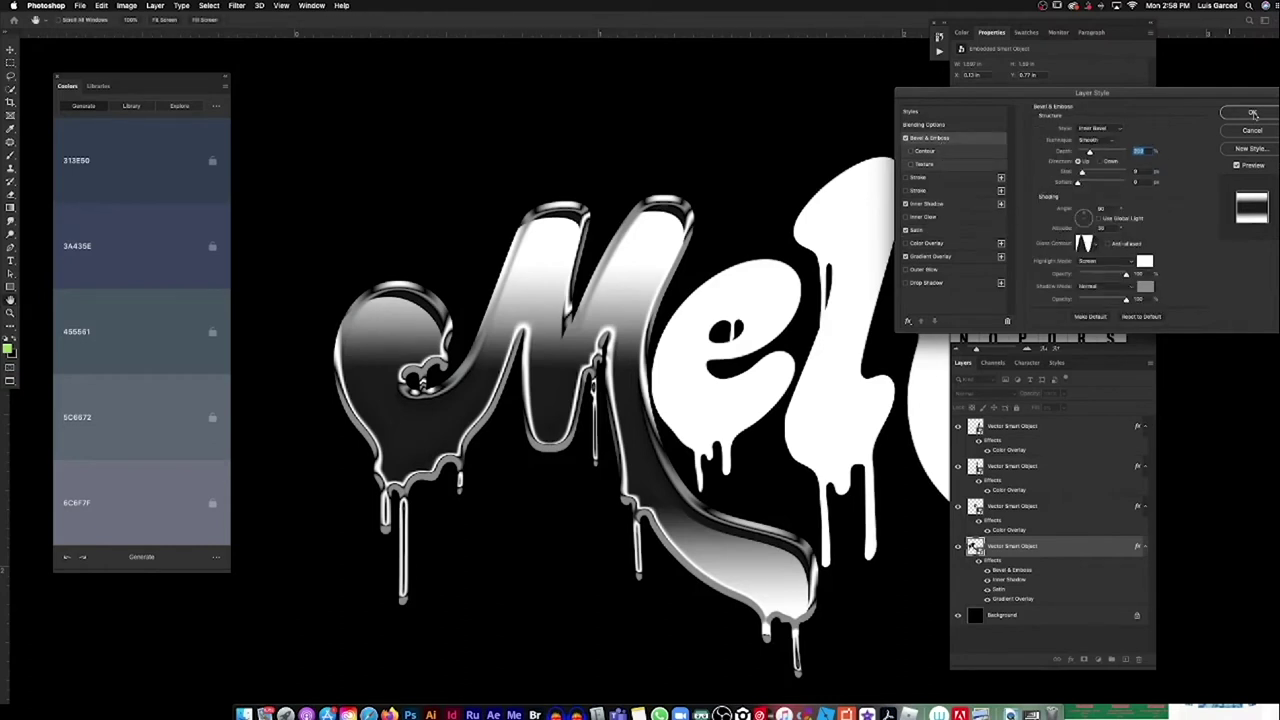
left_click(1253, 113)
mouse_move(996, 533)
left_mouse_down()
mouse_move(1005, 468)
mouse_move(992, 459)
left_mouse_up()
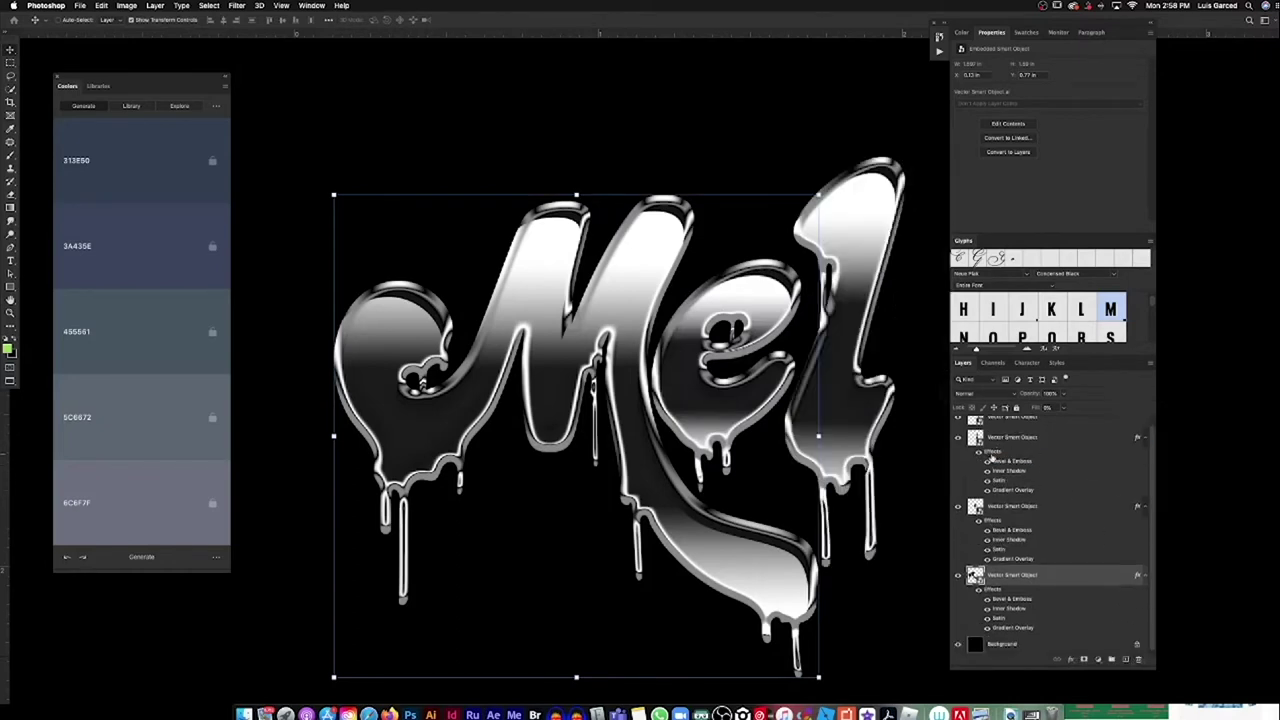
Step: Zoom out to show the whole Melt word and drag the selected letters together
key("z")
left_click_drag(880, 380, 768, 372)
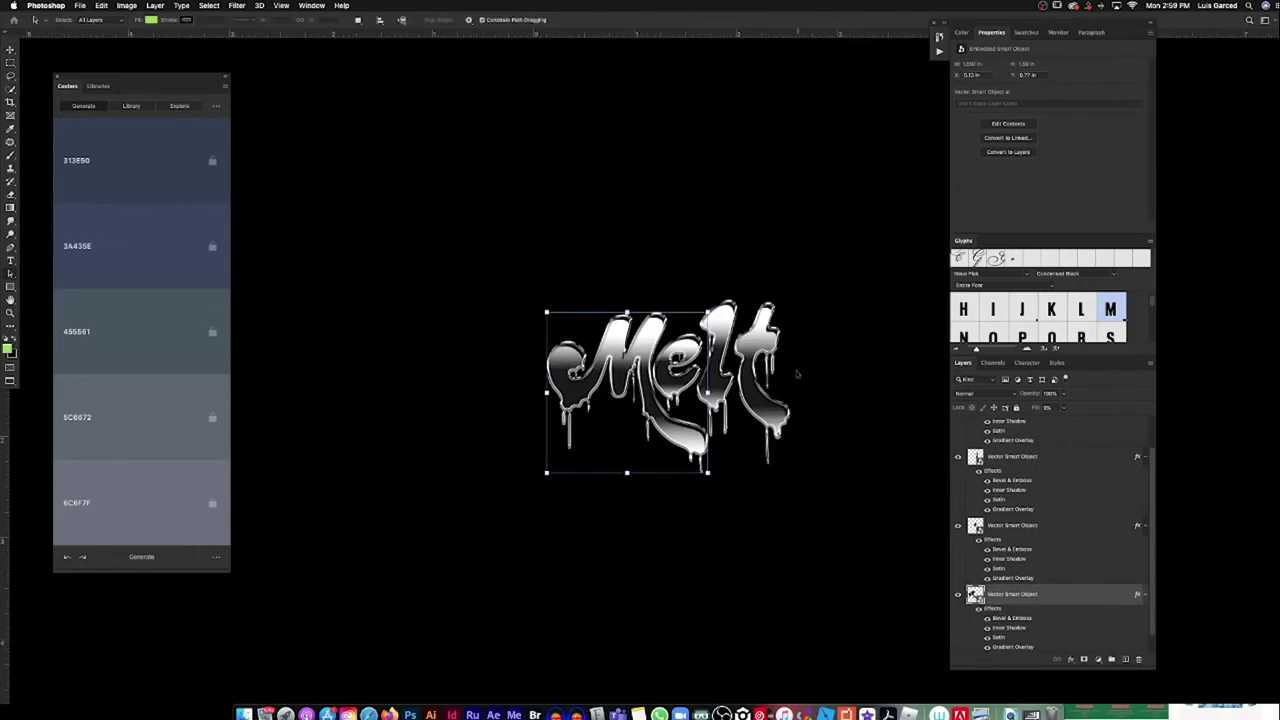
scroll(1133, 606, "down", 1)
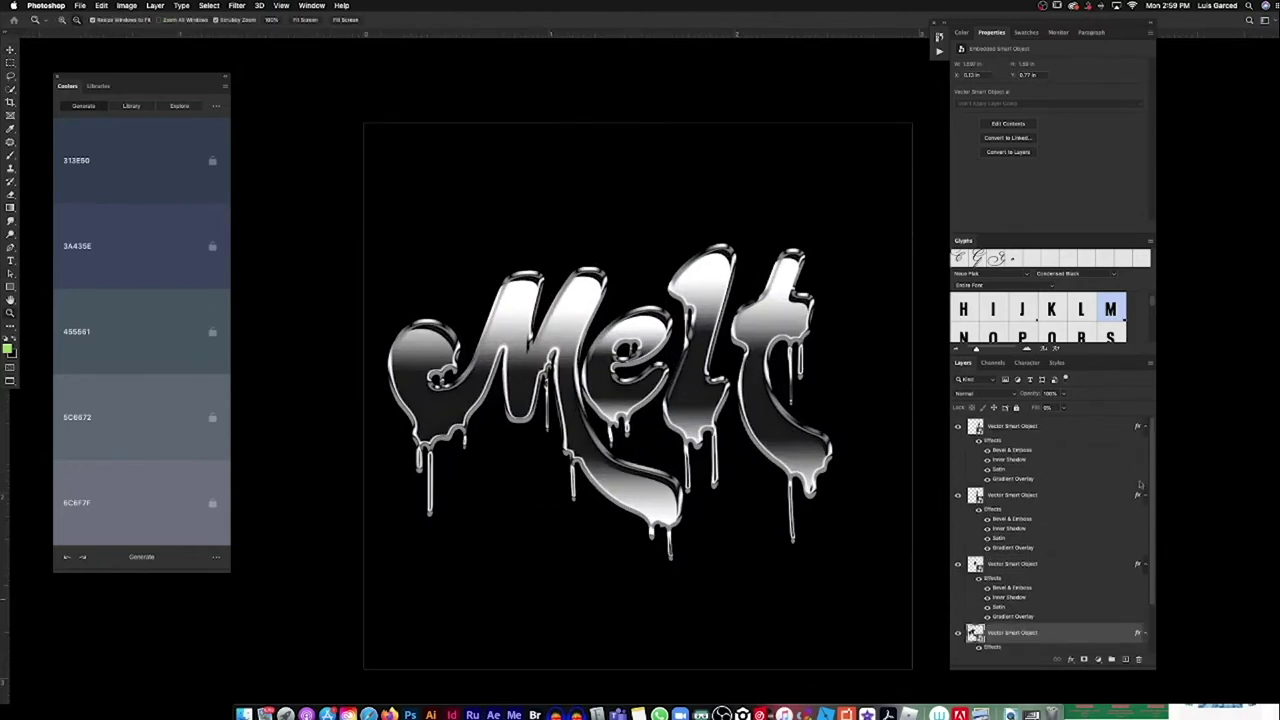
left_click(1077, 430, "shift")
key("v")
mouse_move(803, 422)
left_mouse_down()
mouse_move(824, 481)
mouse_move(843, 491)
left_mouse_up()
Step: Nudge the l and t letters into place, then fit the canvas in view
key("super+equal")
key("super+minus")
key("z")
left_click(650, 382)
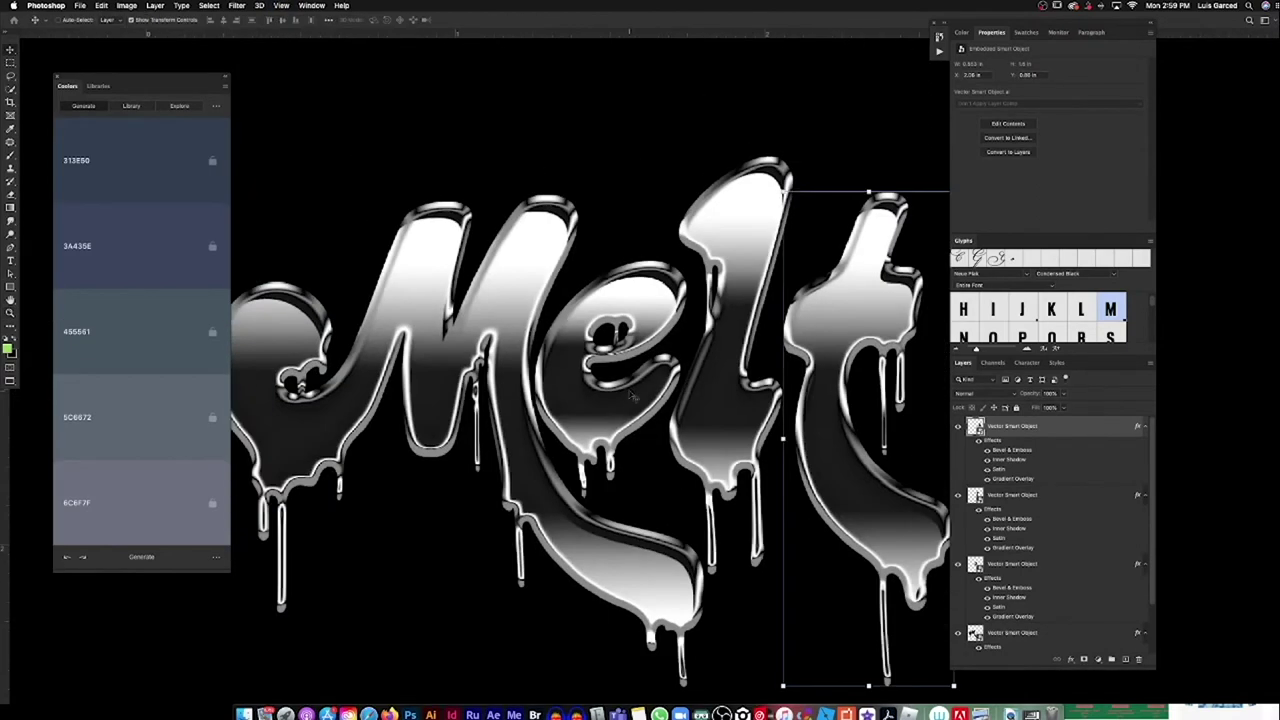
key("v")
left_click_drag(724, 416, 726, 420)
left_click_drag(822, 418, 824, 425)
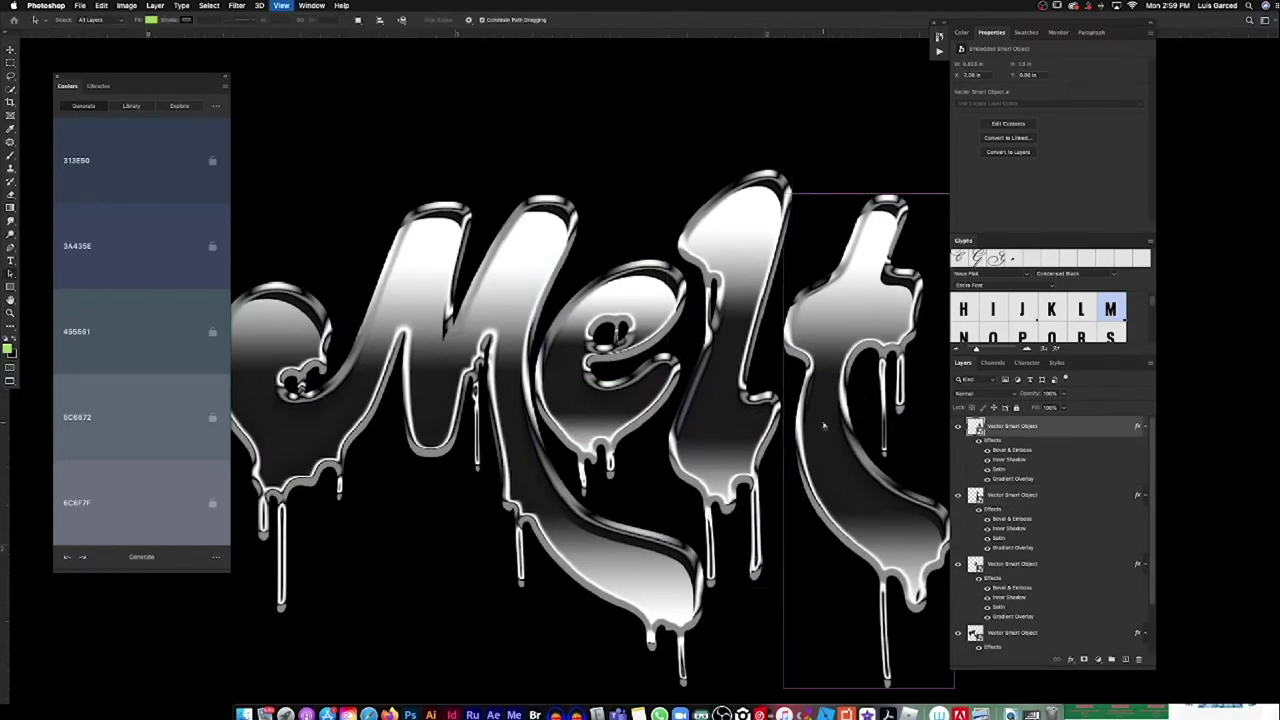
key("z")
key("ctrl+0")
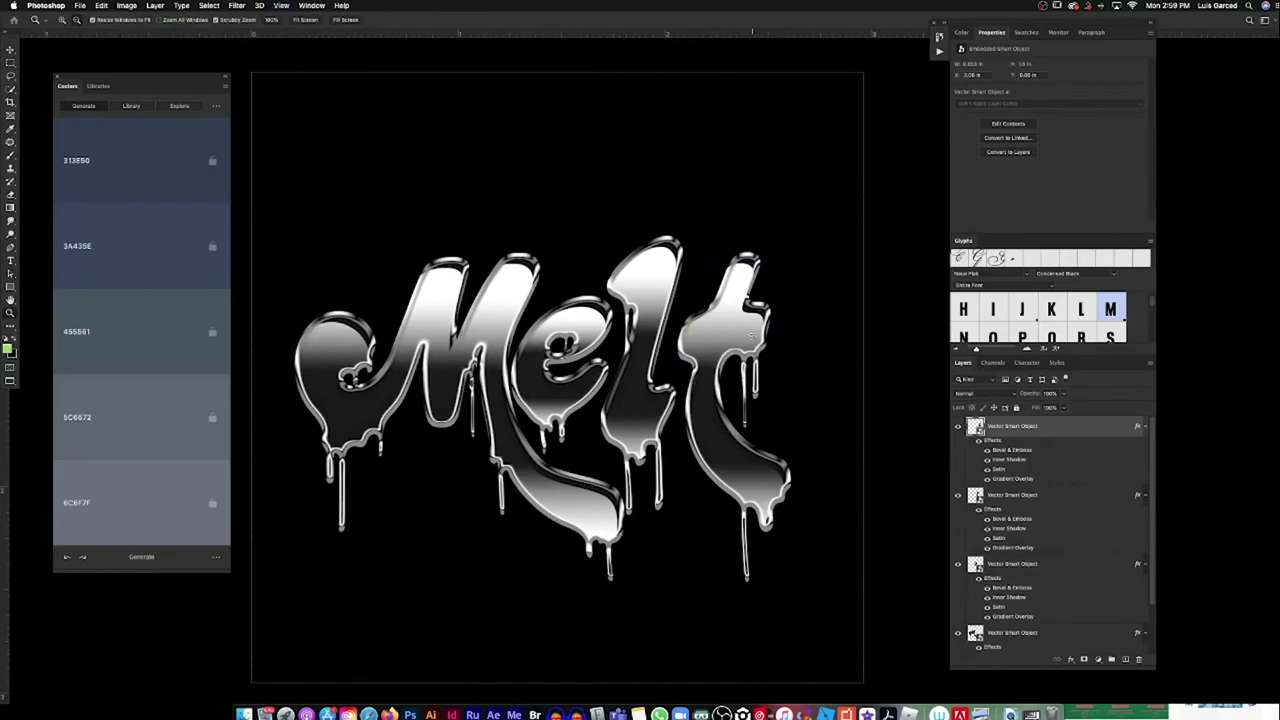
Step: Group the selected letter layers, then nudge the l and shift the e
left_click(1032, 631, "shift")
key("ctrl+g")
left_click(697, 381)
key("v")
left_click(622, 430)
left_click_drag(622, 430, 630, 430)
left_click_drag(540, 400, 593, 272)
Step: Reposition the e closer to the l so the letters overlap
key("a")
left_click(810, 432)
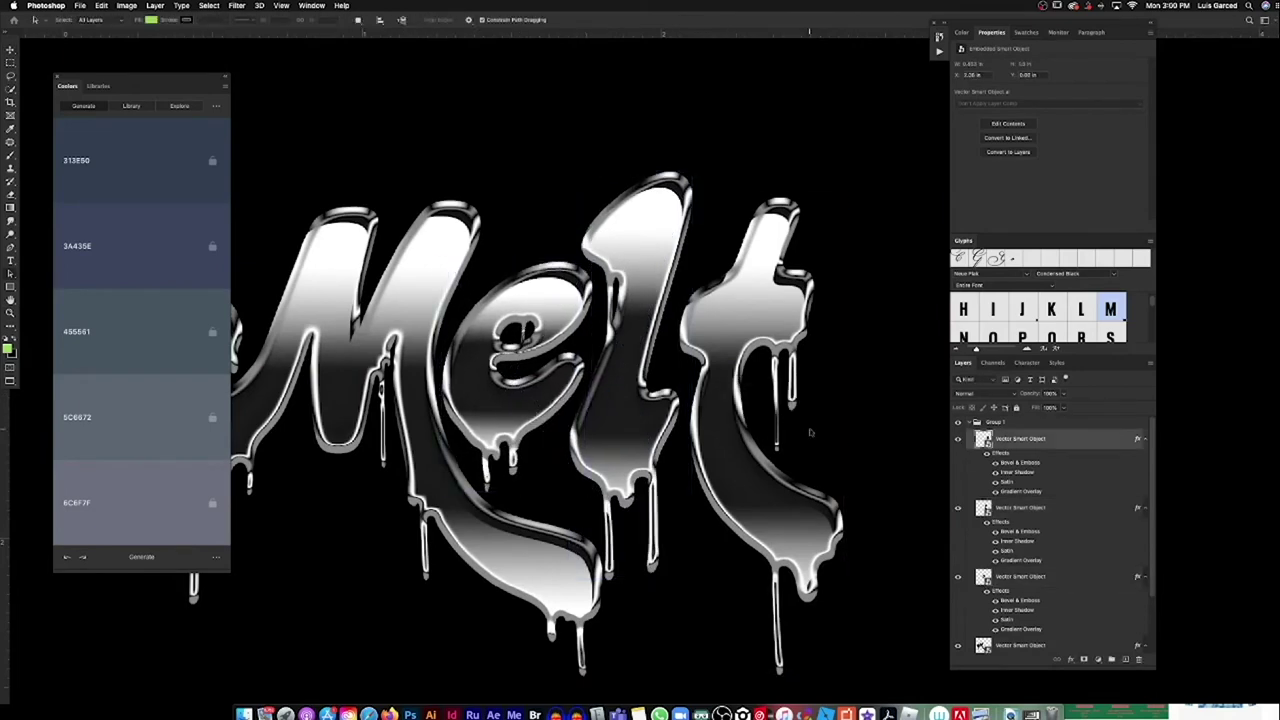
key("v")
key("ctrl+plus")
left_click_drag(543, 424, 541, 440)
key("ctrl+0")
key("z")
left_click(645, 368)
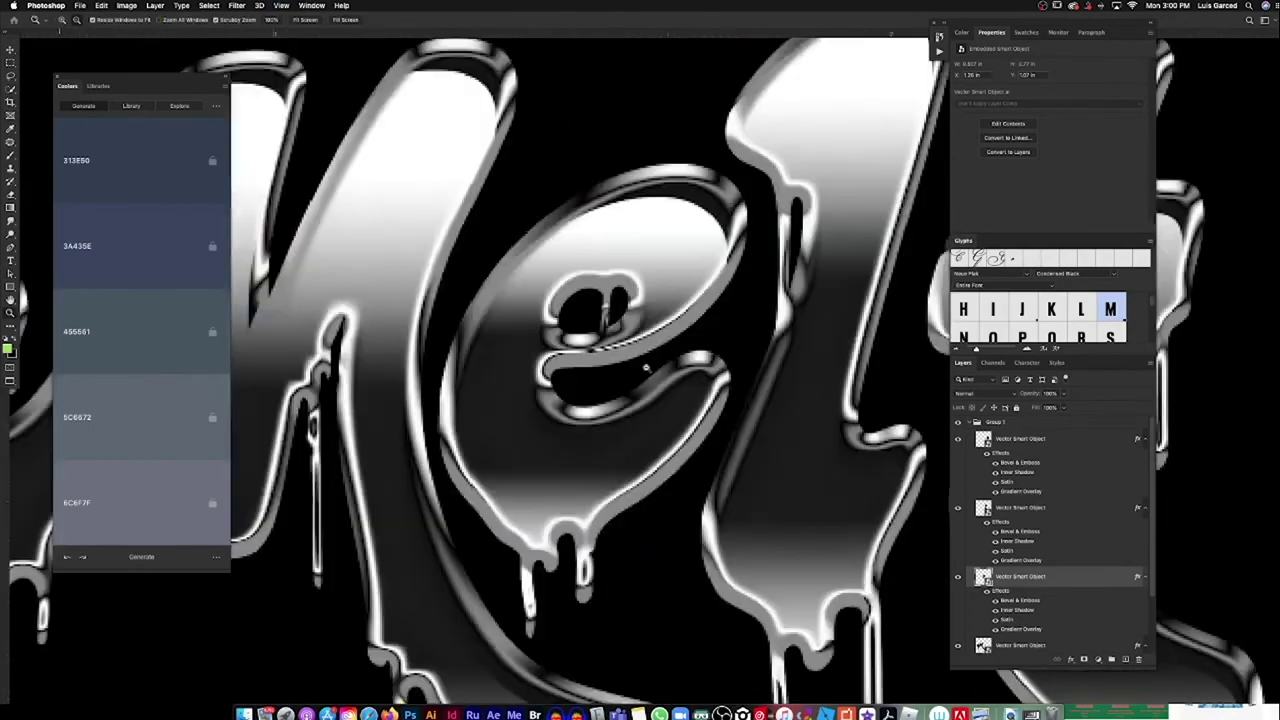
left_click(645, 368)
key("v")
left_click_drag(680, 445, 603, 436)
key("ctrl+0")
key("ctrl+plus")
key("ctrl+plus")
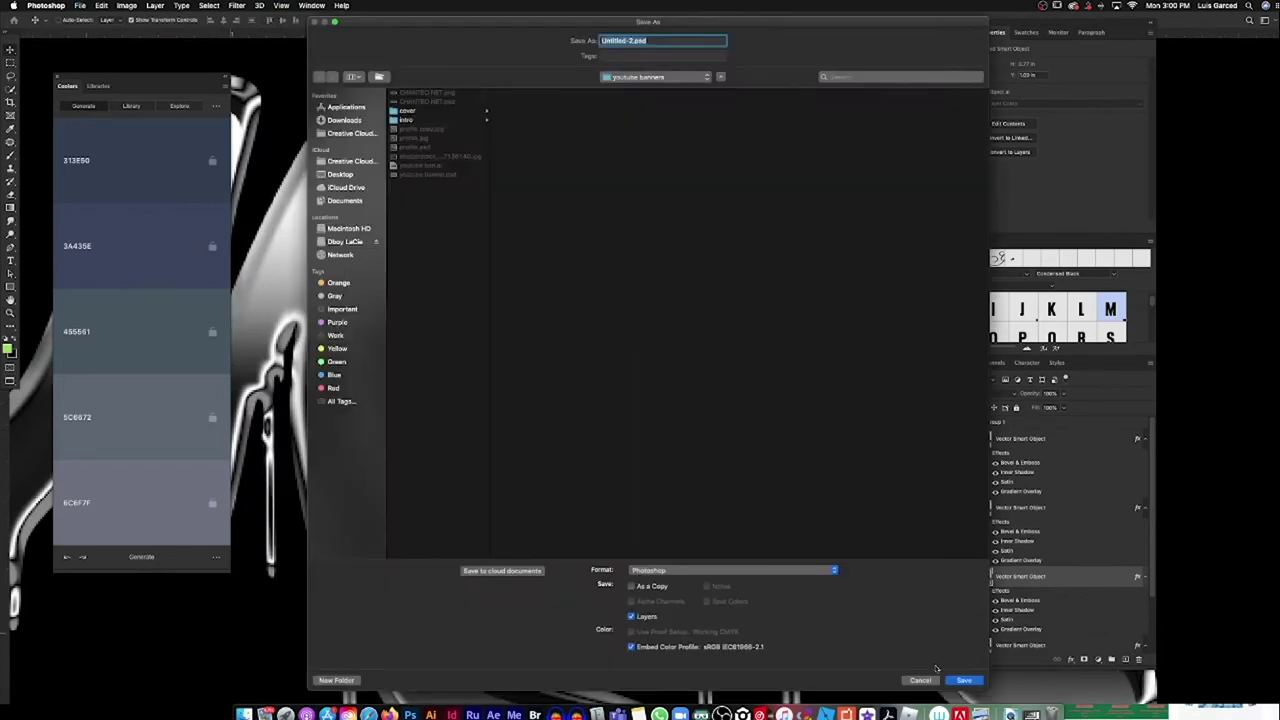
Step: Dismiss the save dialog, fit the canvas, and group all letter layers together
left_click(930, 680)
key("ctrl+minus")
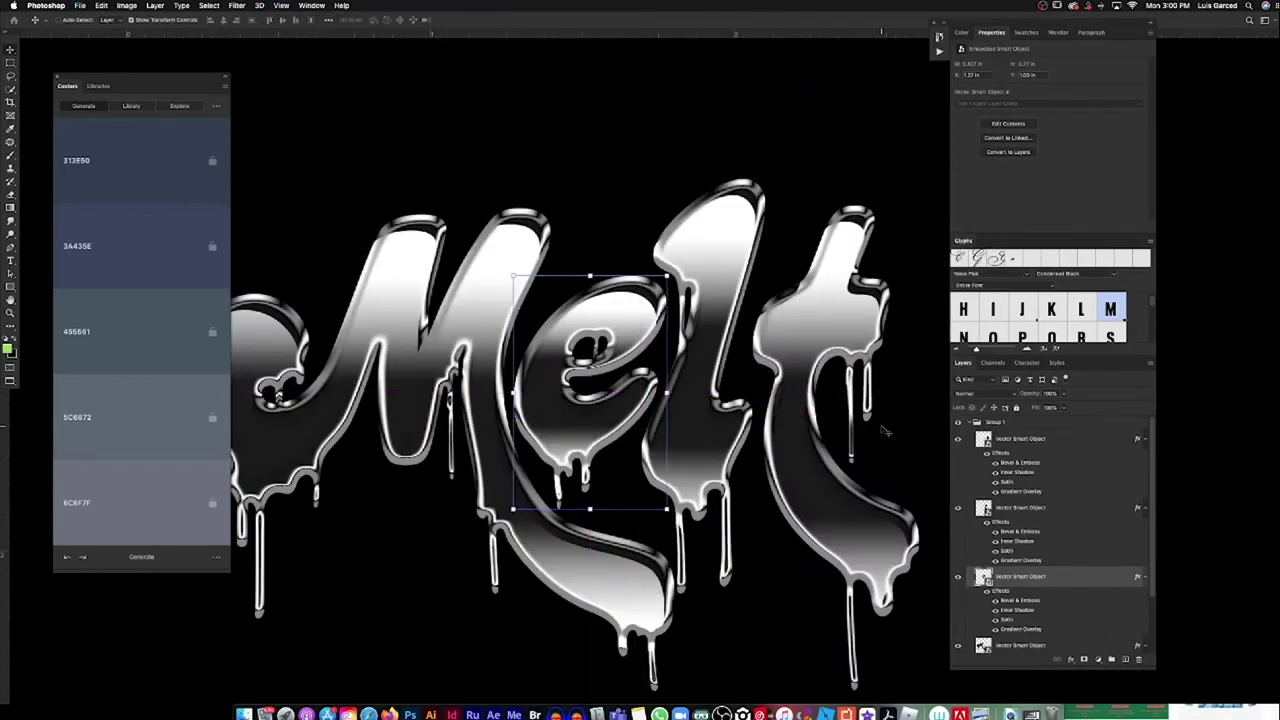
key("z")
key("ctrl+0")
scroll(1108, 620, "down", 2)
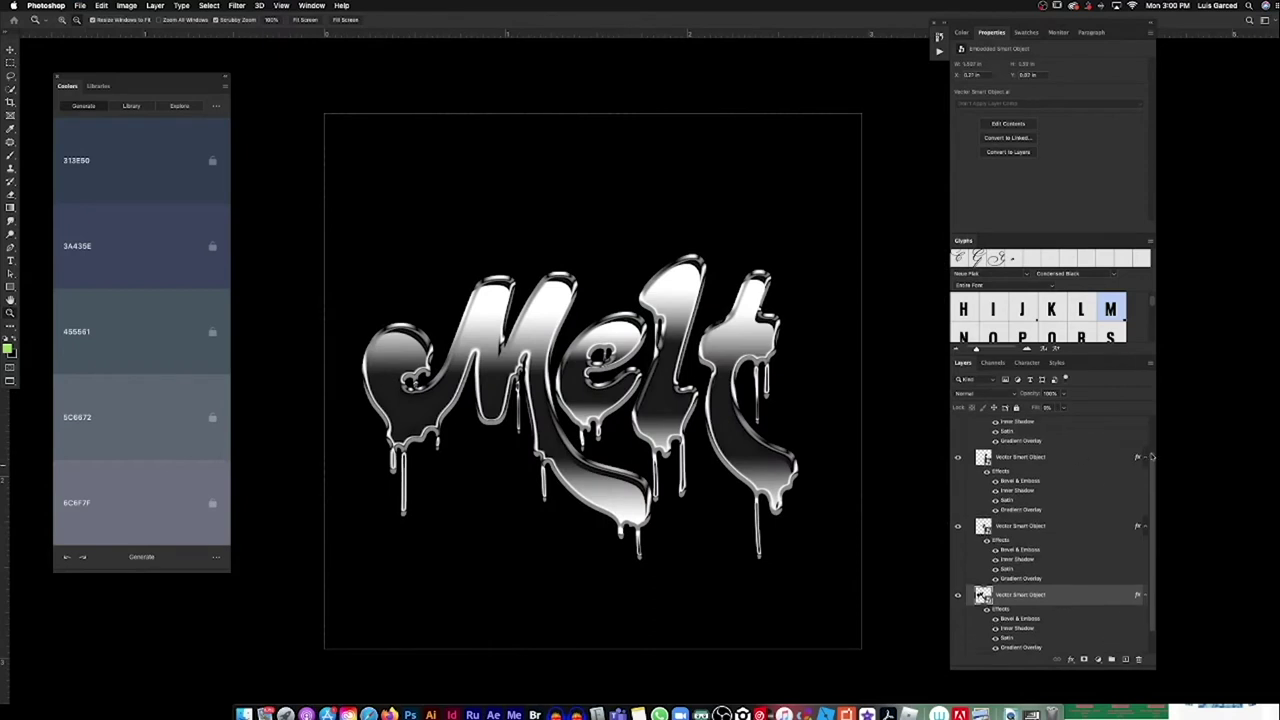
key("ctrl+g")
left_click(1098, 662)
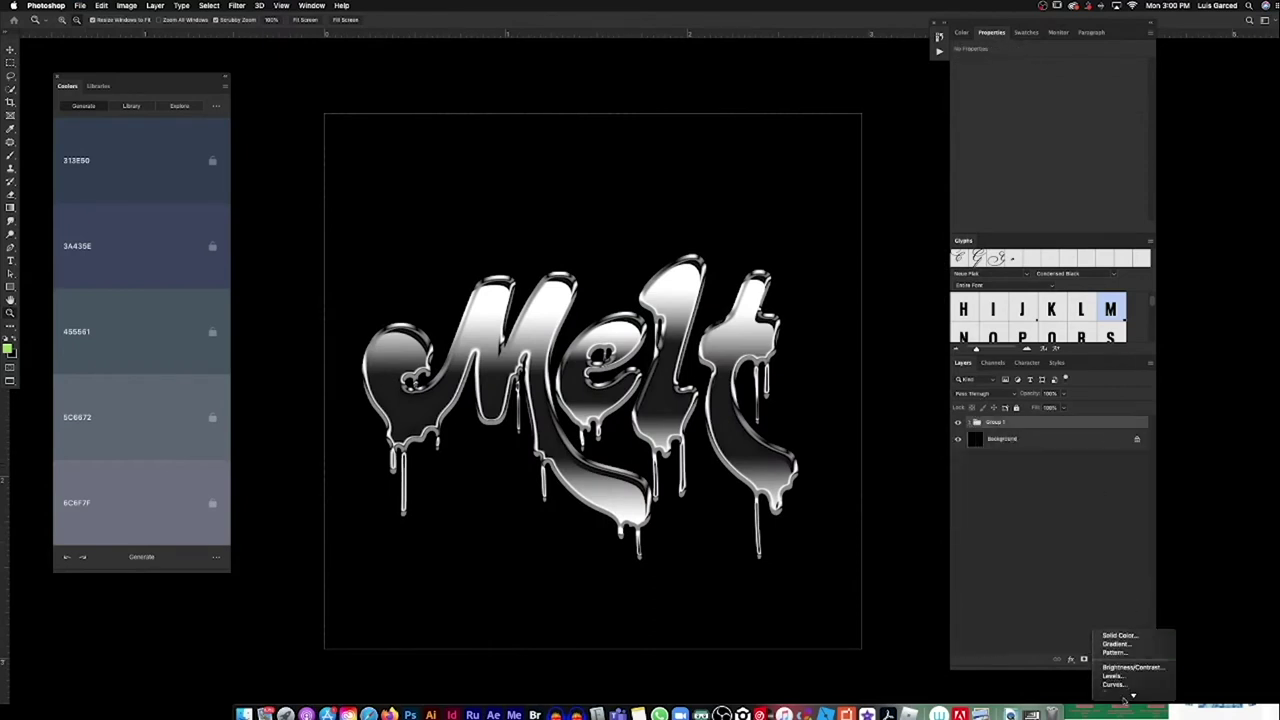
Step: Add a Curves adjustment and drag its points into an S-wave for banded chrome
left_click(1128, 566)
left_click_drag(1027, 187, 1023, 189)
left_click_drag(1084, 133, 1082, 212)
left_click_drag(1024, 188, 1030, 100)
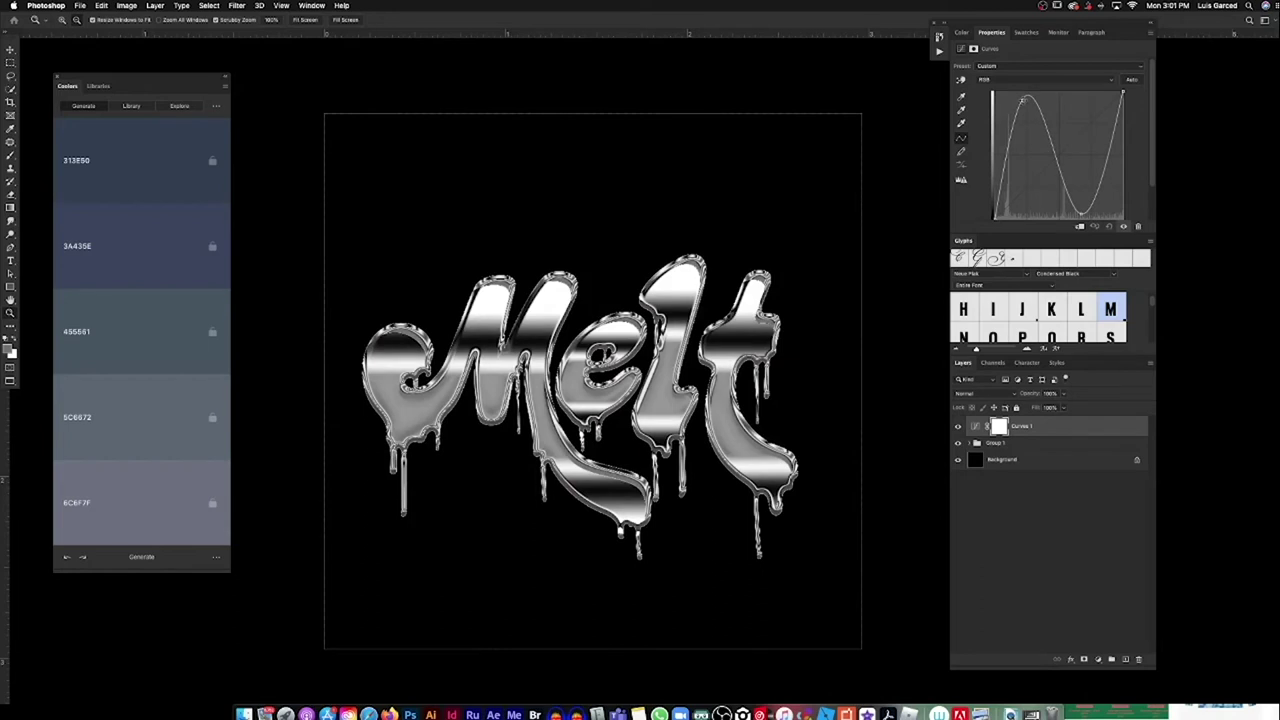
left_click_drag(1024, 99, 1043, 100)
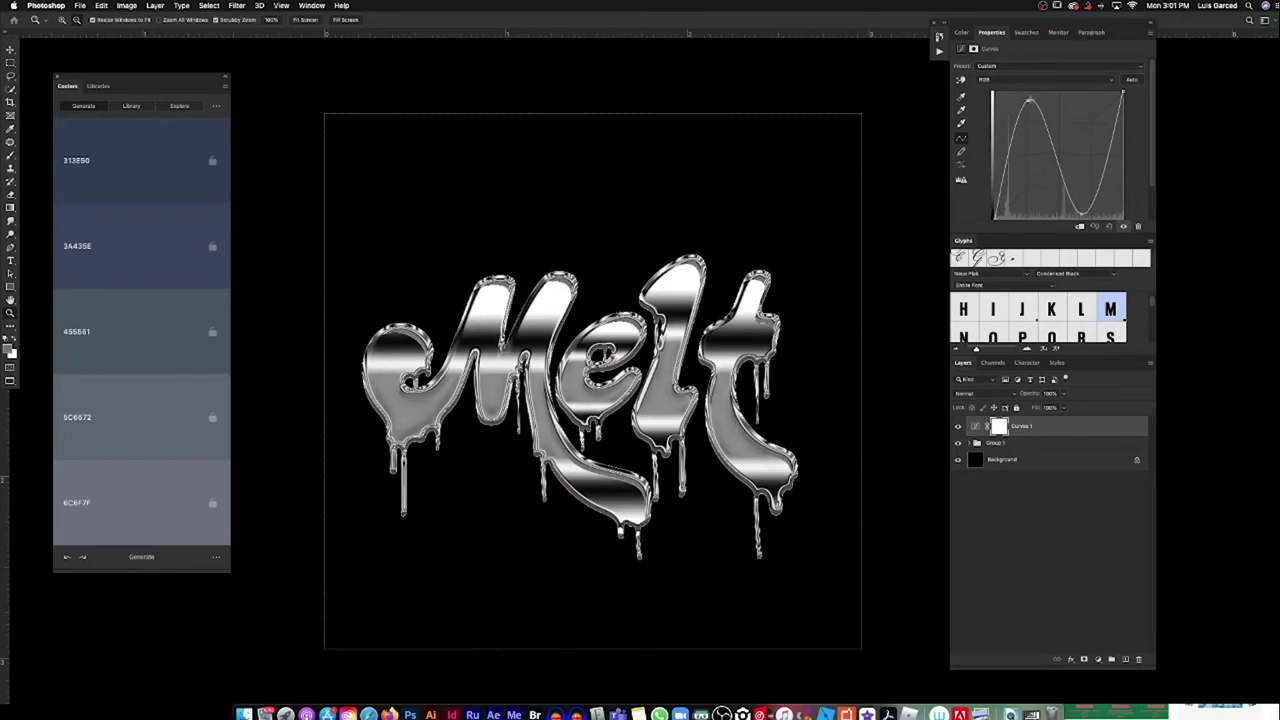
left_click_drag(1083, 214, 1070, 213)
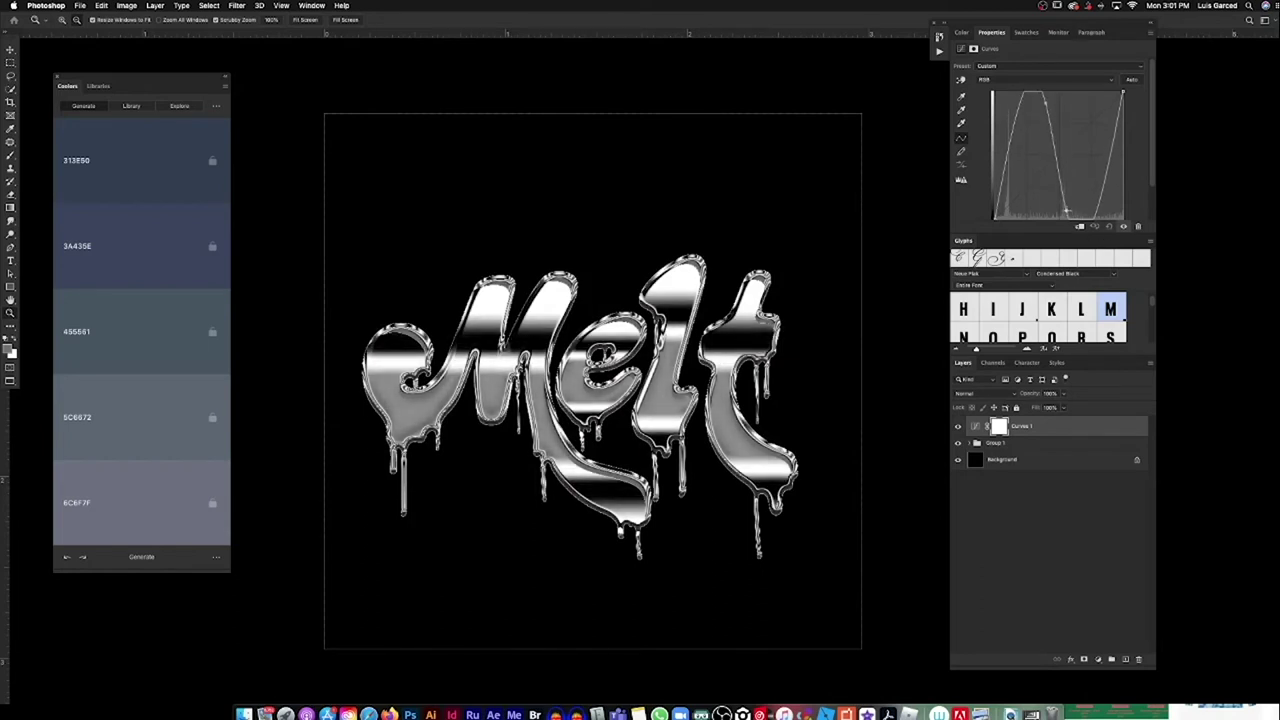
left_click(976, 443)
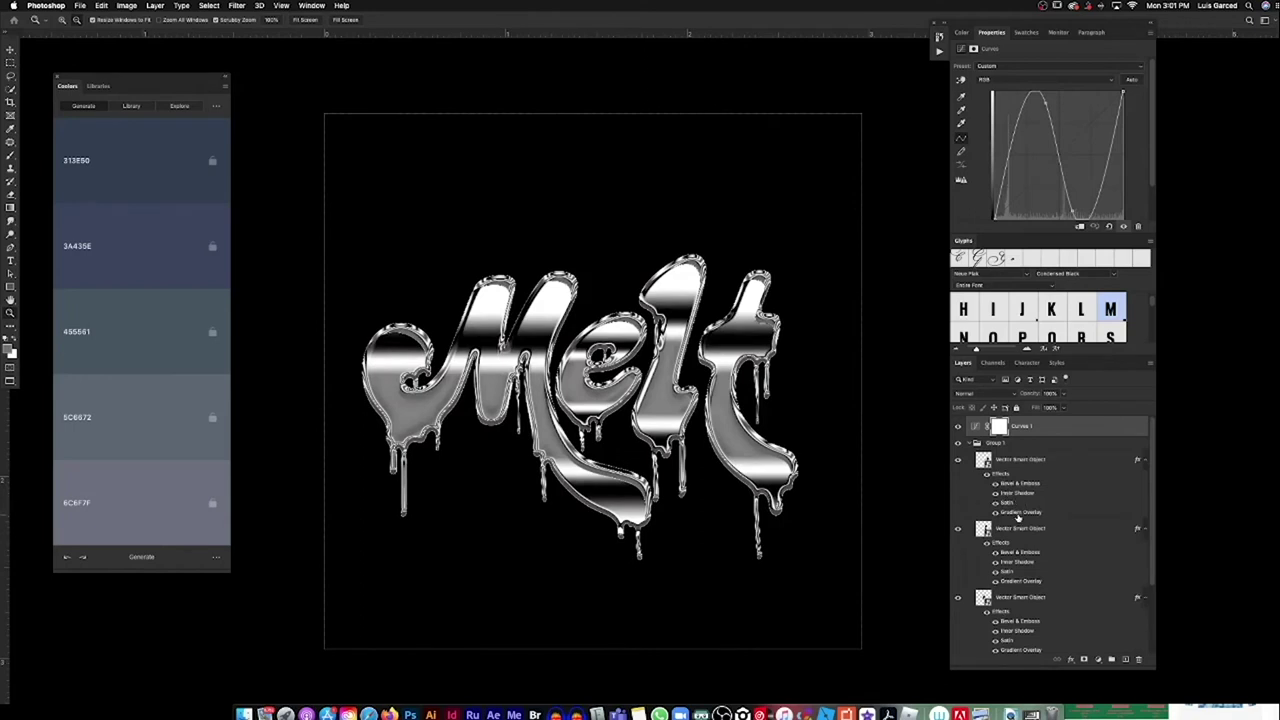
double_click(1020, 512)
Step: Switch the first letter's Gradient Overlay style from Reflected to Linear
left_click(1100, 165)
left_click(1100, 164)
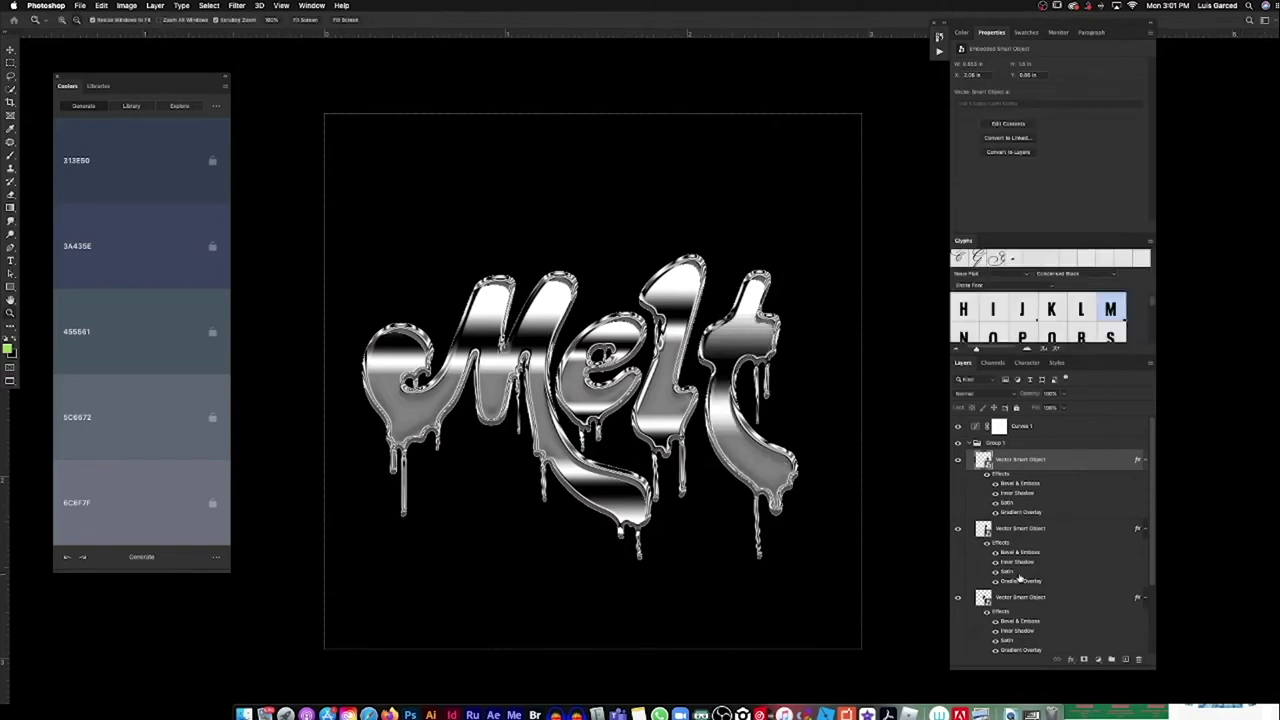
left_click(1100, 164)
left_click(1090, 144)
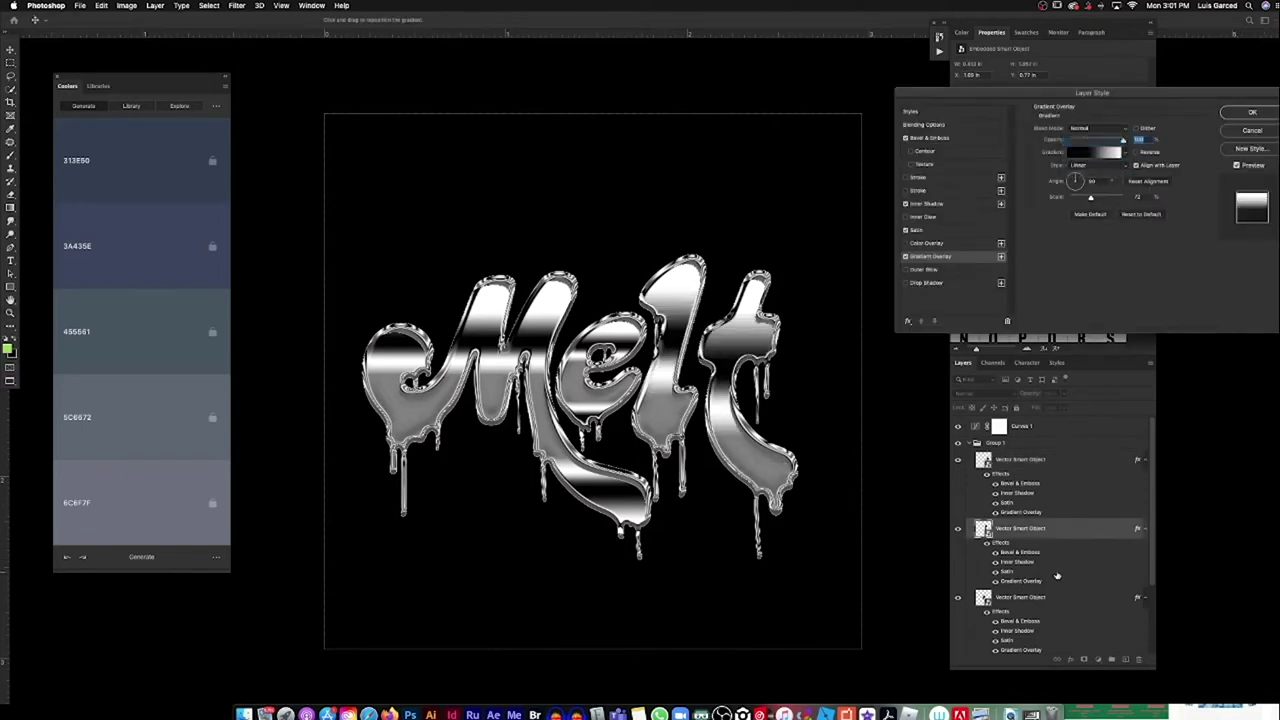
key("Escape")
scroll(1033, 566, "down", 1)
Step: Set two more letters' Gradient Overlay style to Linear
double_click(1033, 566)
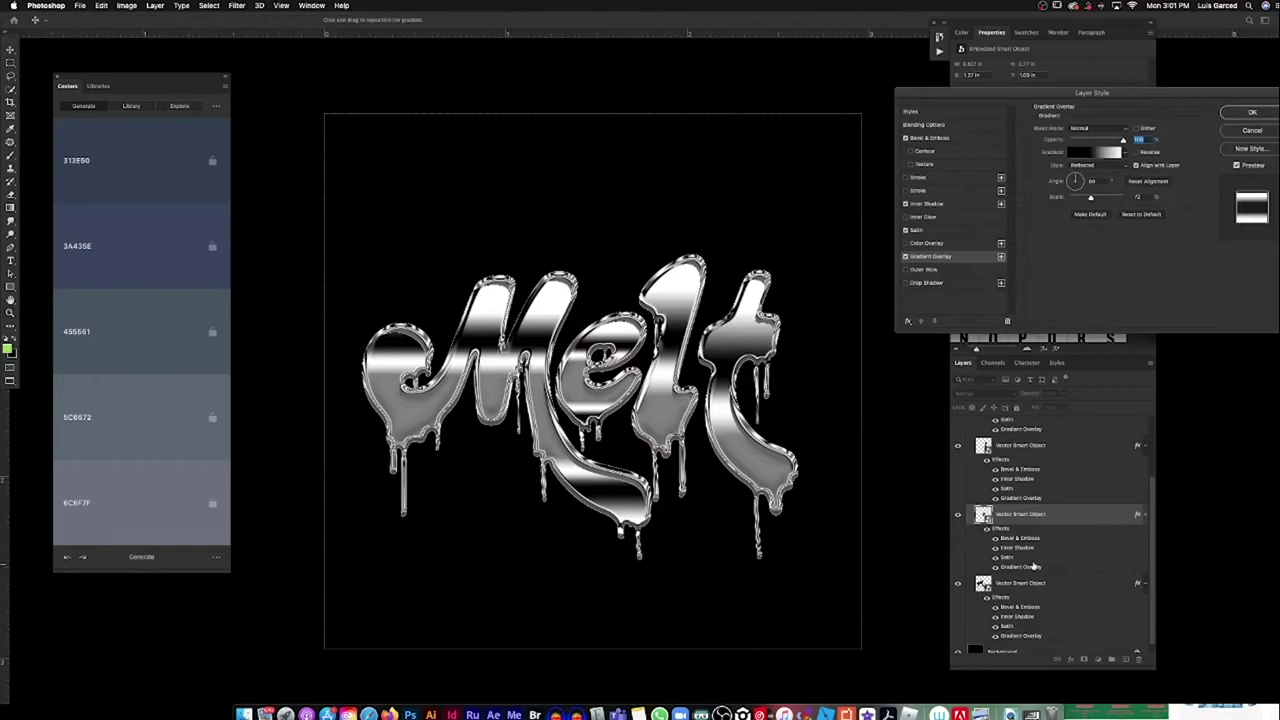
left_click(1110, 165)
left_click(1090, 140)
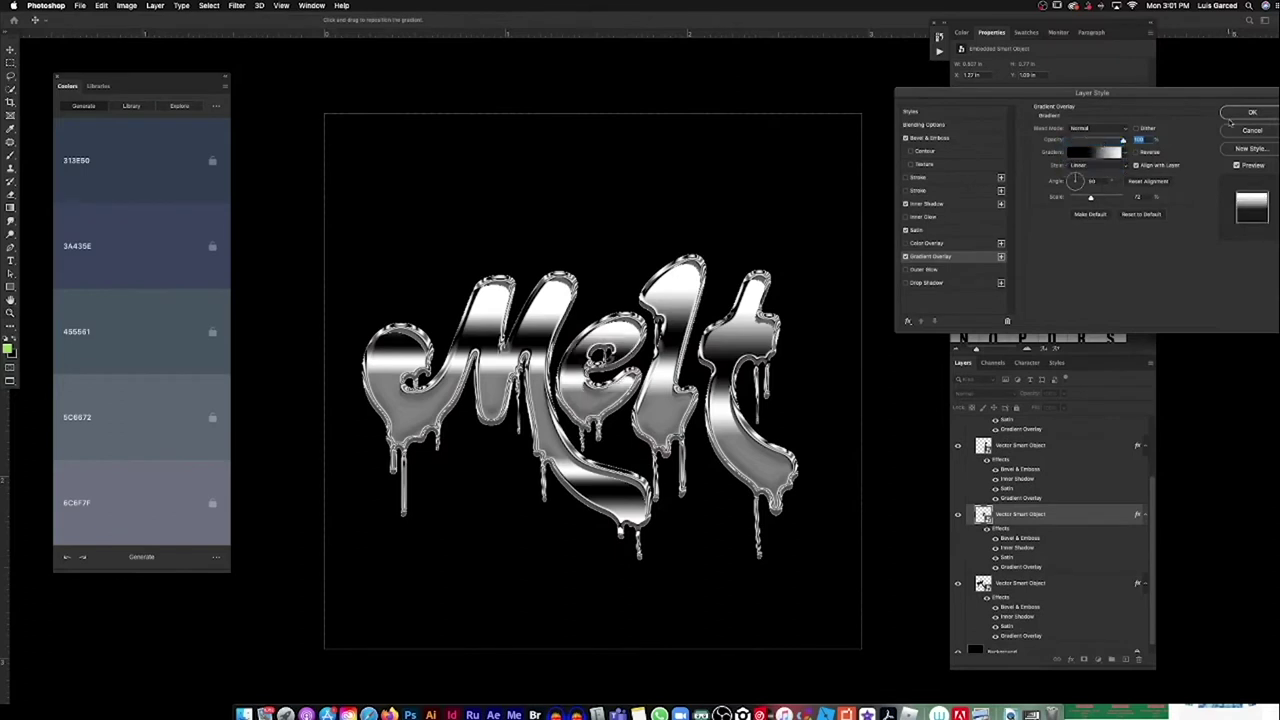
left_click(1250, 112)
double_click(1020, 635)
left_click(1100, 164)
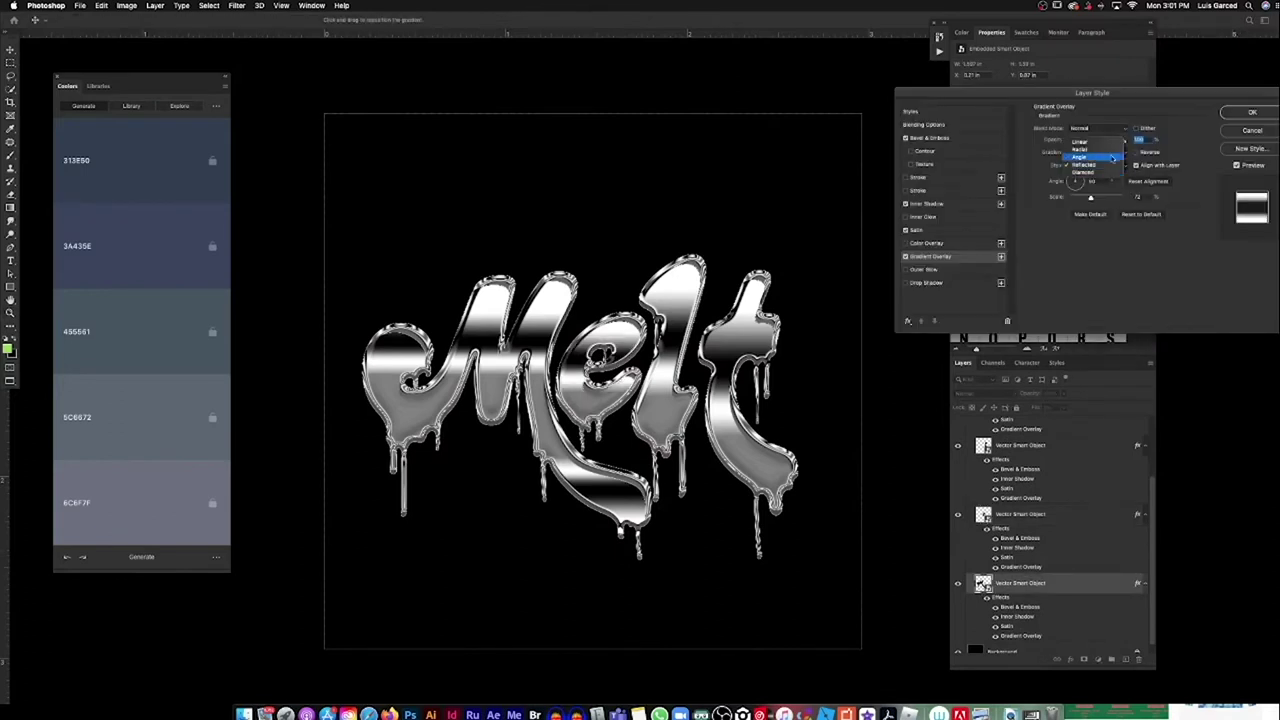
left_click(1090, 142)
left_click(1252, 112)
Step: Confirm the remaining letters' overlays, shifting the gradient position on the l
double_click(1018, 566)
left_click(1252, 112)
double_click(1020, 497)
left_click_drag(668, 312, 672, 385)
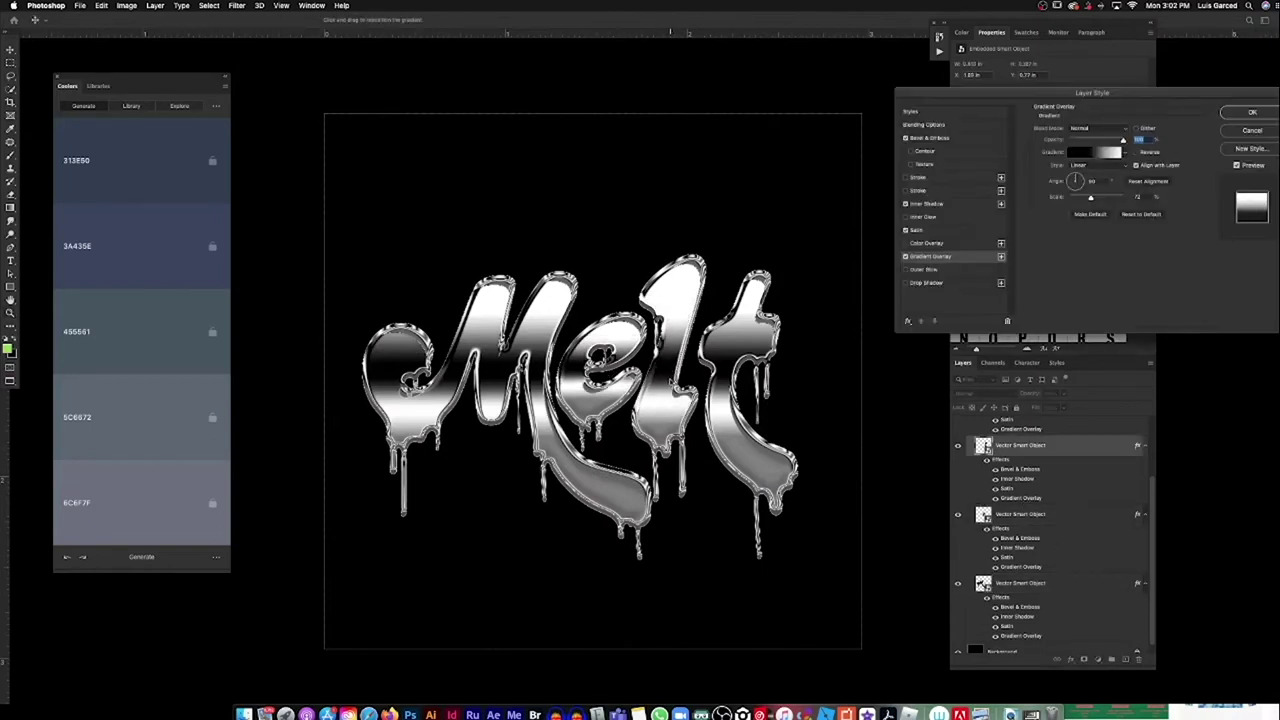
left_click(1252, 112)
key("z")
left_click(657, 349)
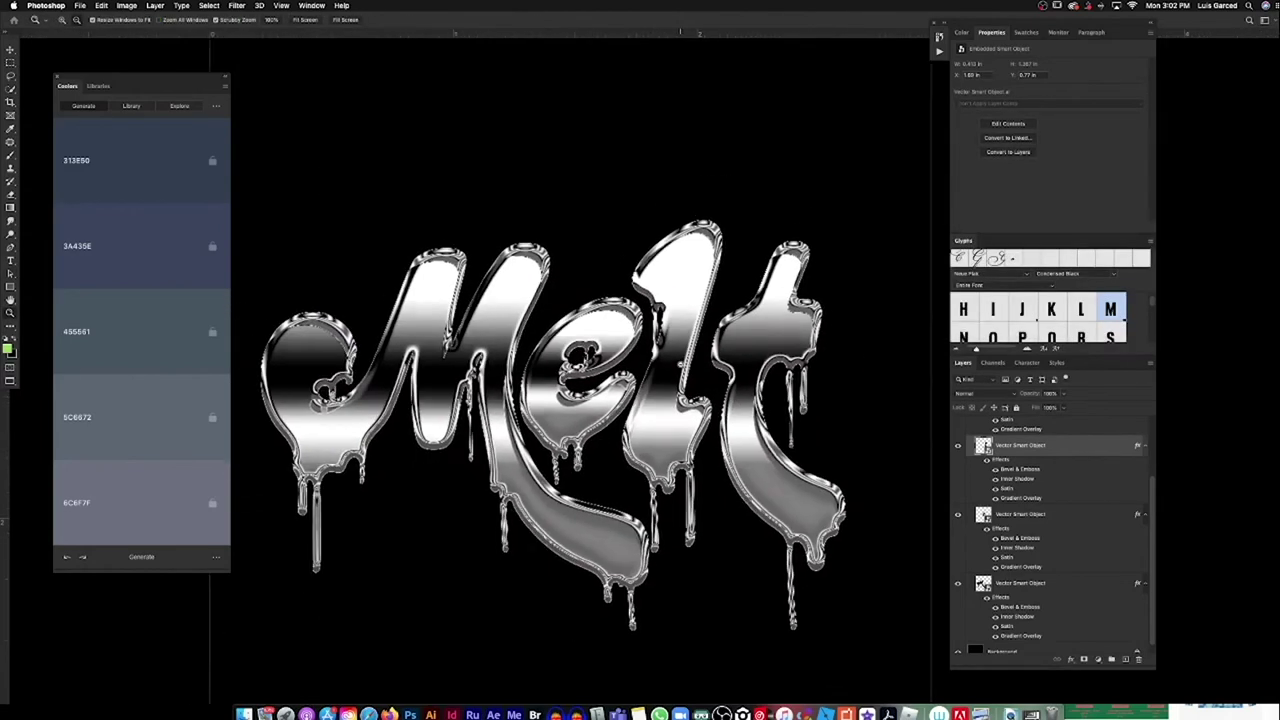
left_click(1097, 660)
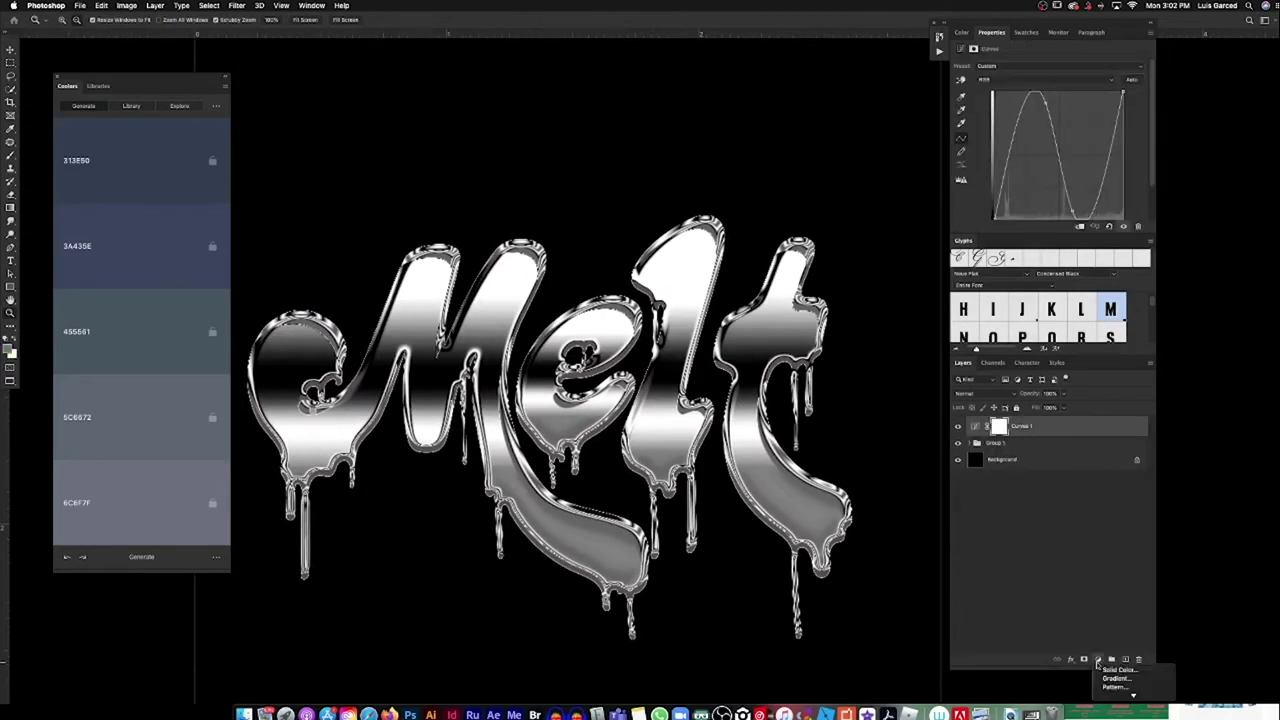
Step: Add a Gradient Map with a Purples preset, clipped to the lettering group in Color mode
left_click(1124, 686)
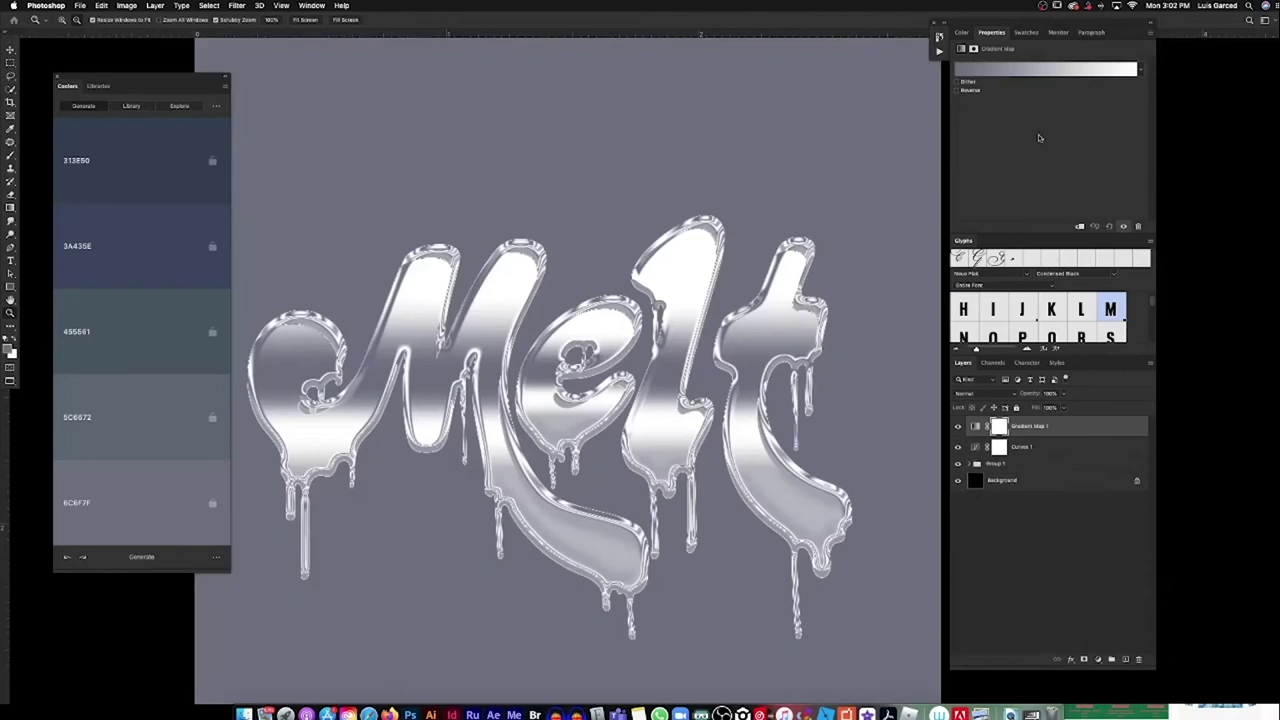
left_click(1008, 70)
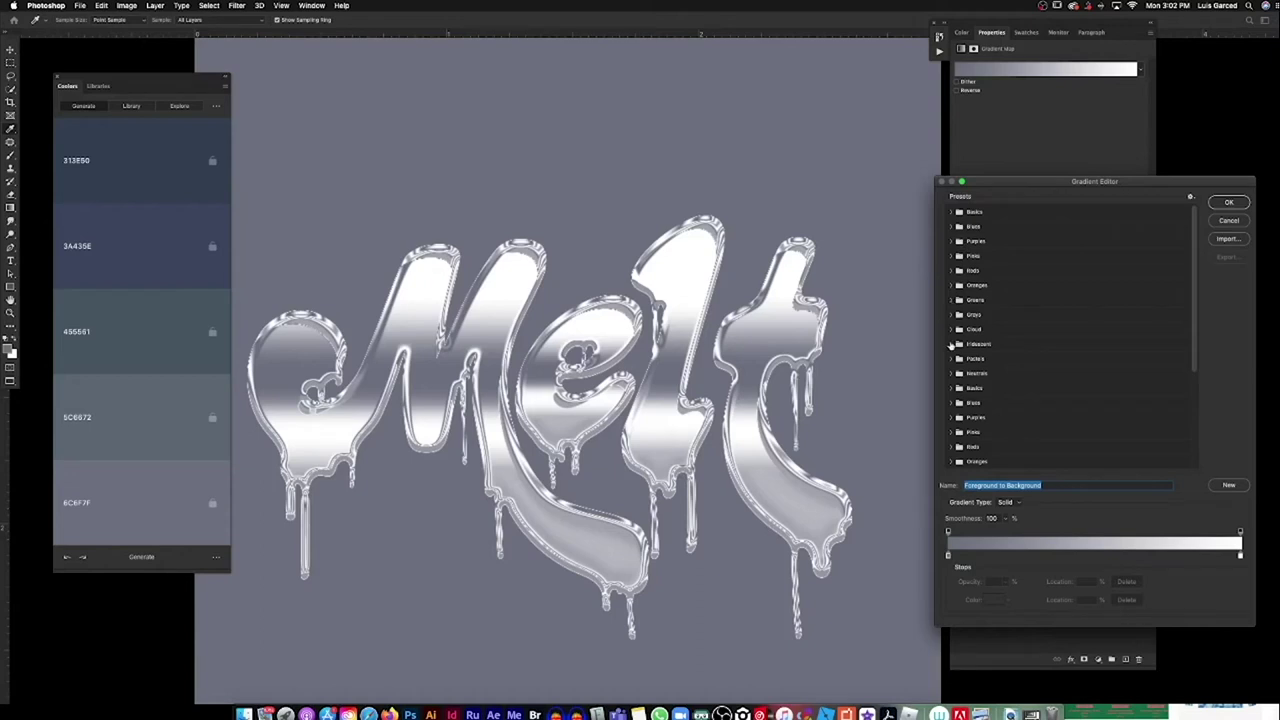
left_click(952, 227)
left_click(952, 227)
left_click(952, 241)
left_click(1030, 274)
key("Return")
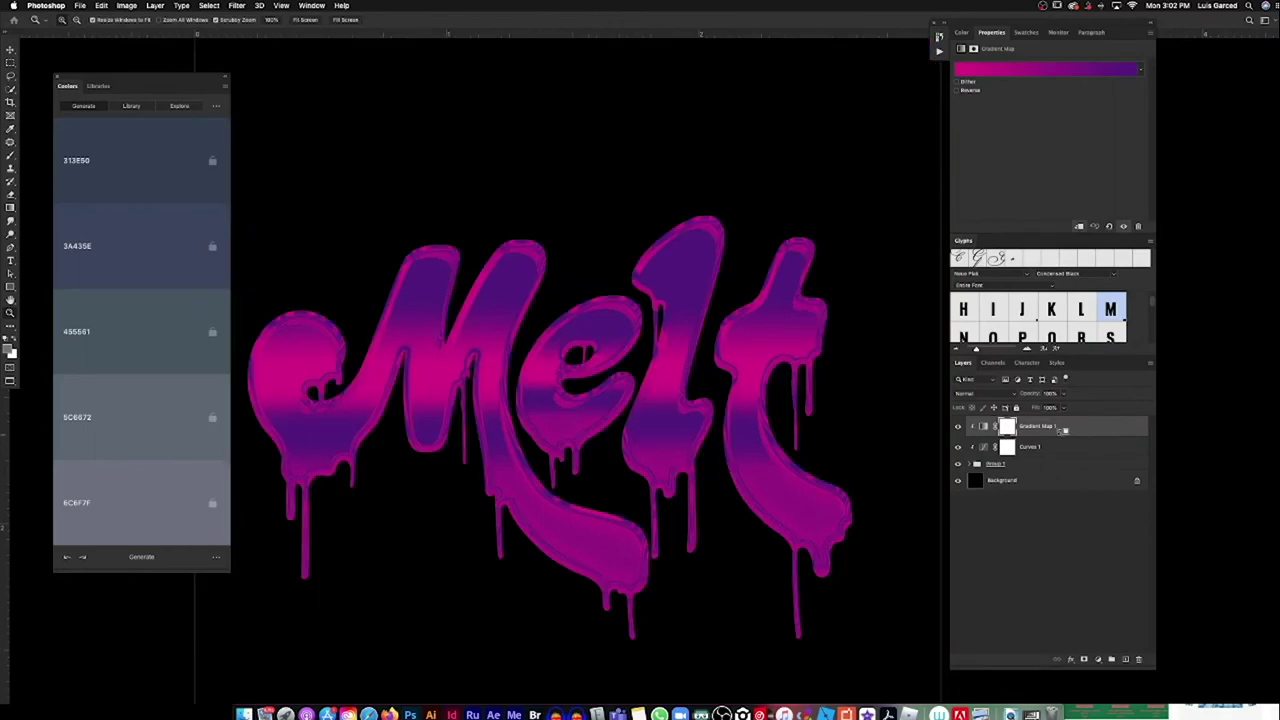
left_click(1063, 437, "alt")
left_click(975, 393)
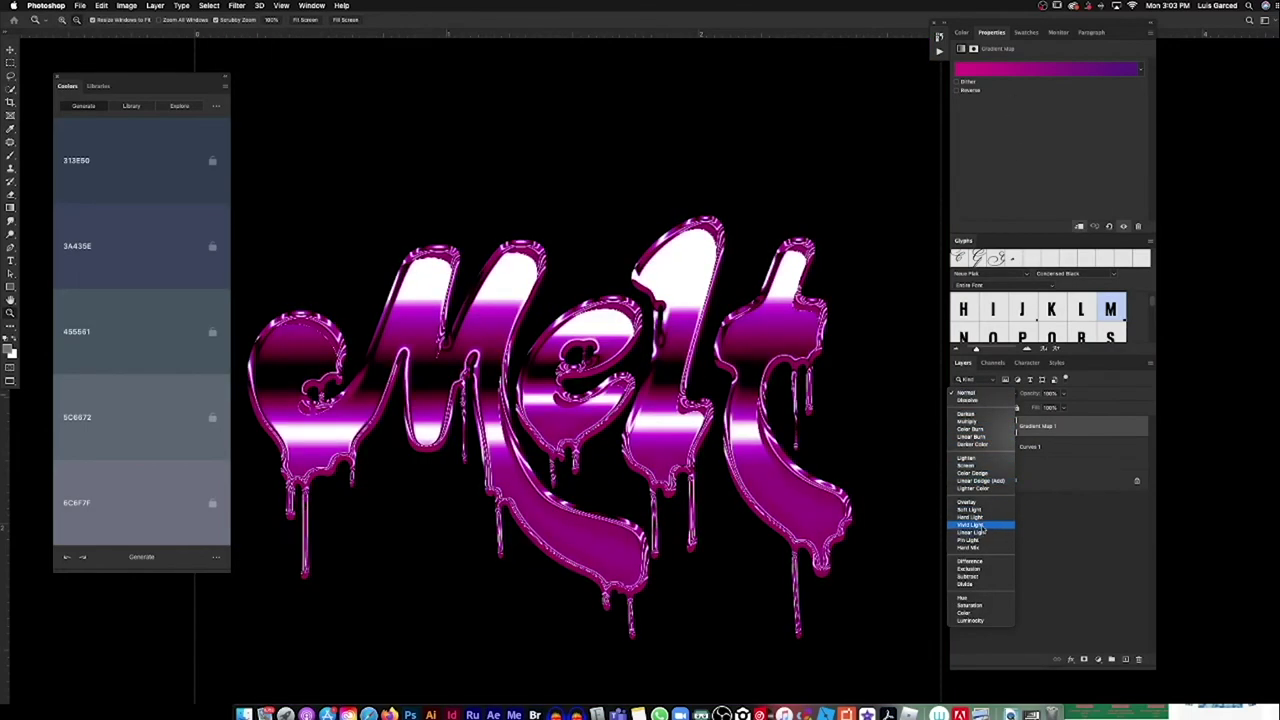
left_click(976, 618)
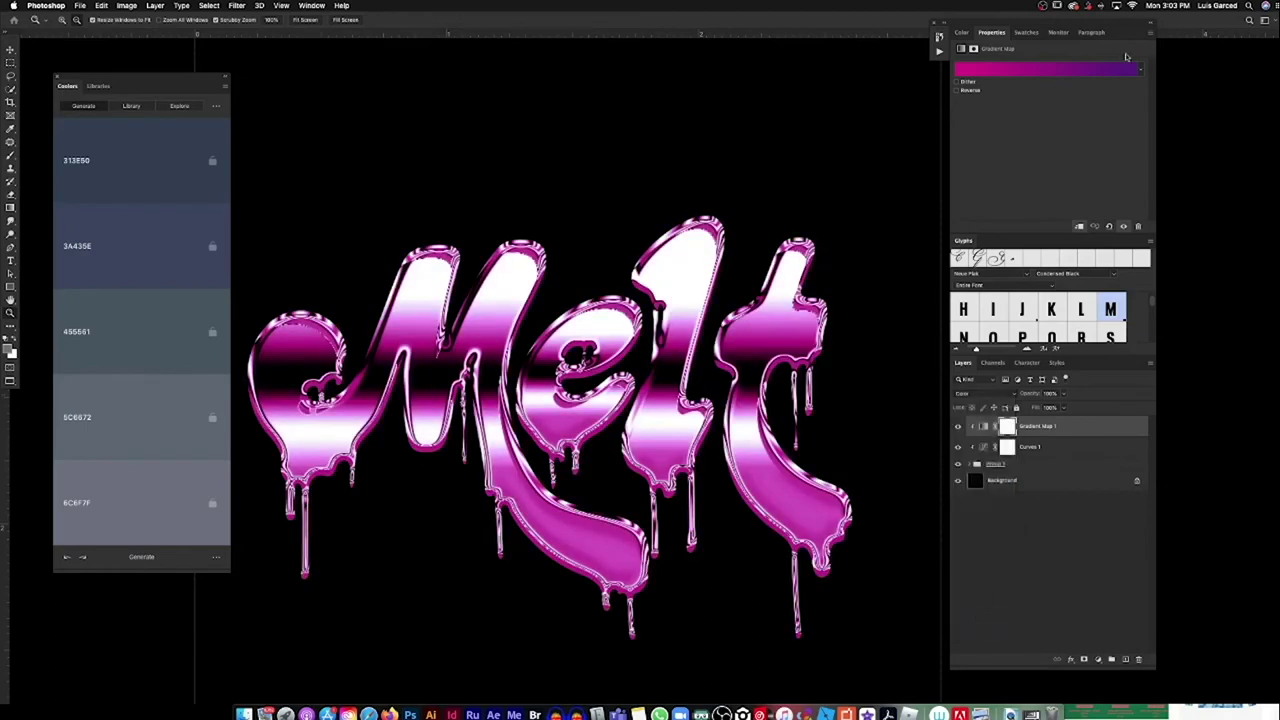
Step: Move the left gradient stop to 17% and add a blue stop at 58%
left_click(1070, 68)
left_click_drag(952, 556, 997, 556)
double_click(1117, 556)
left_click_drag(1138, 343, 1140, 387)
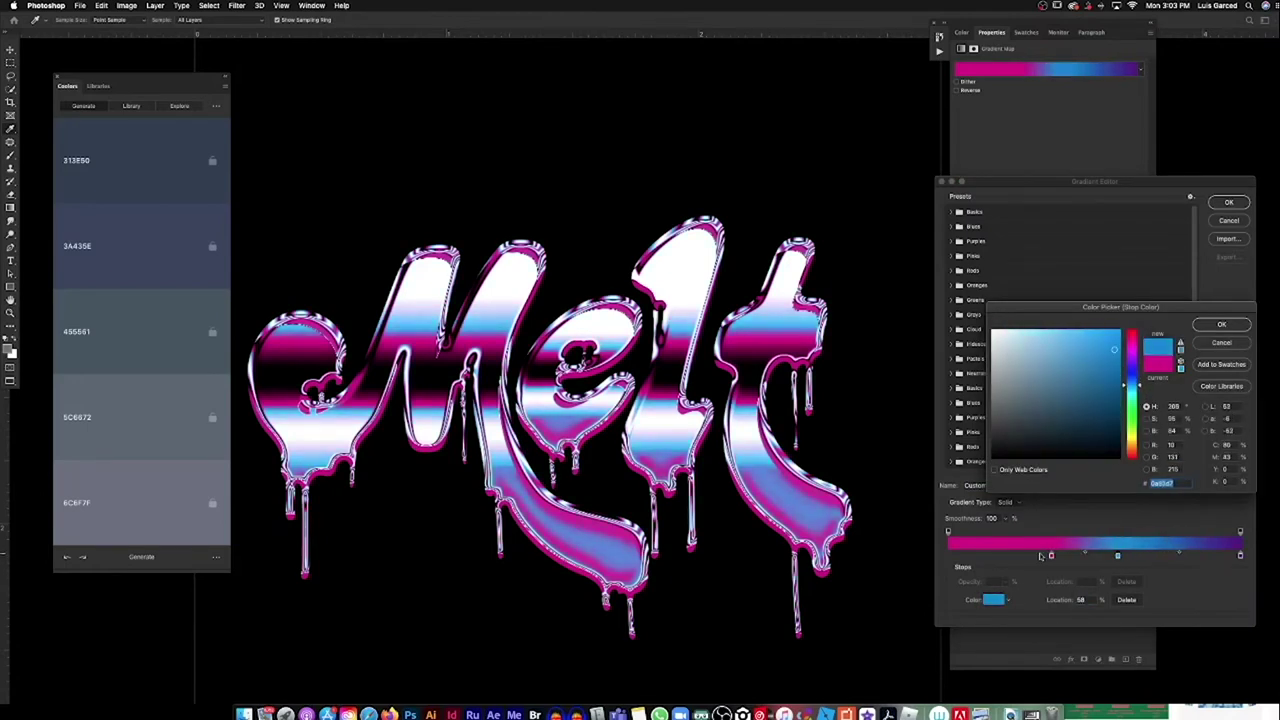
key("Return")
left_click(1050, 556)
left_click_drag(1117, 556, 1155, 556)
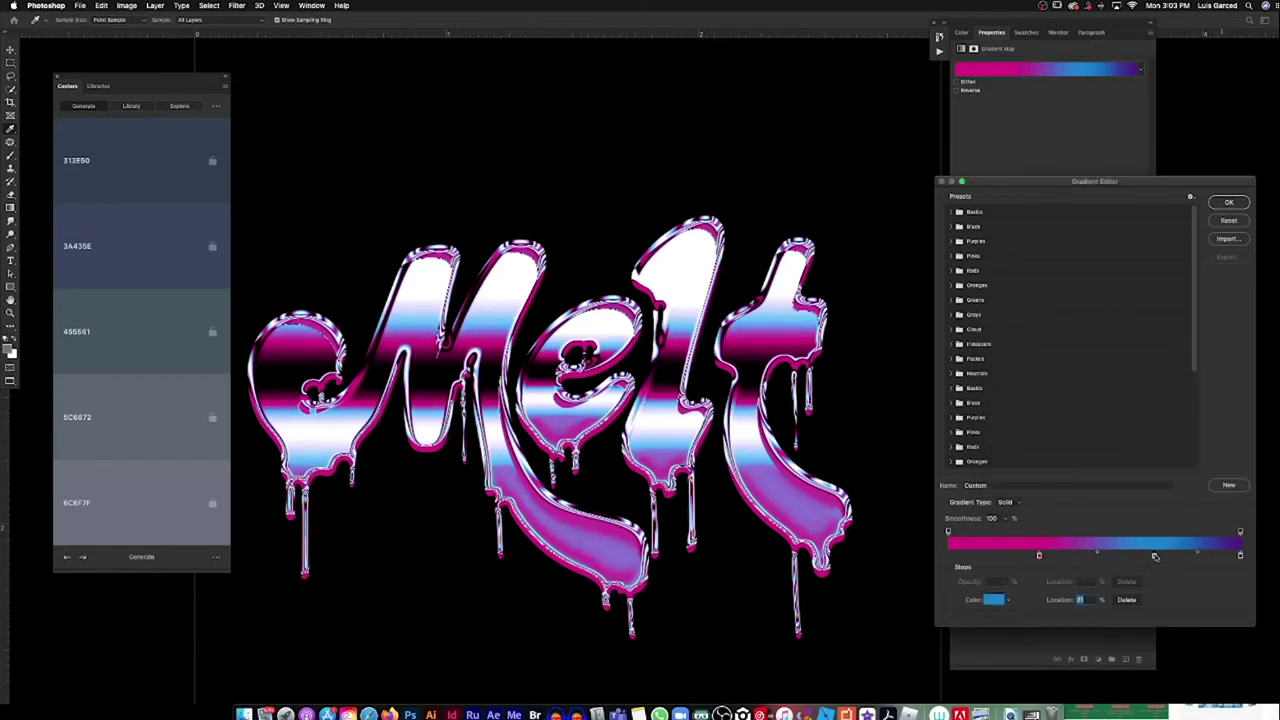
Step: Set the gradient's left end stop to black
double_click(959, 556)
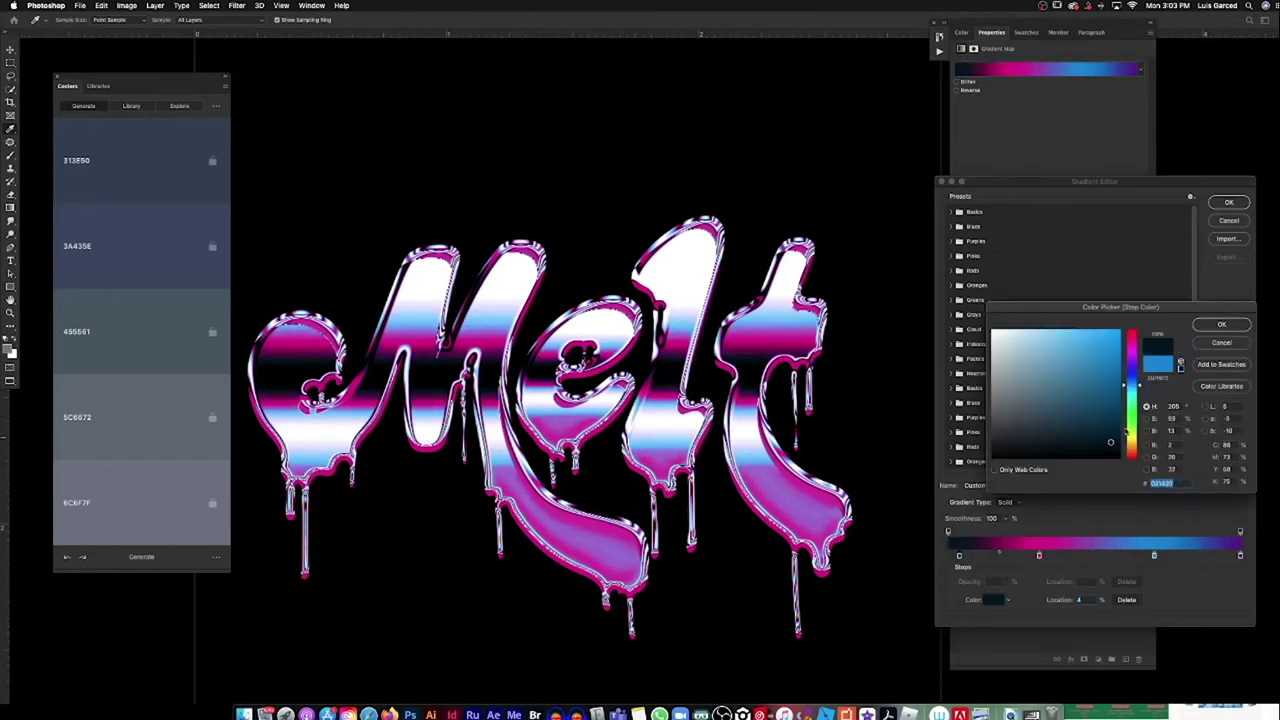
left_click(1221, 342)
double_click(959, 556)
left_click(996, 455)
left_click(1221, 326)
Step: Shift the pink, blue and purple stops left and add a black right end stop
left_click_drag(1240, 556, 1019, 556)
left_click(1236, 556)
double_click(1236, 556)
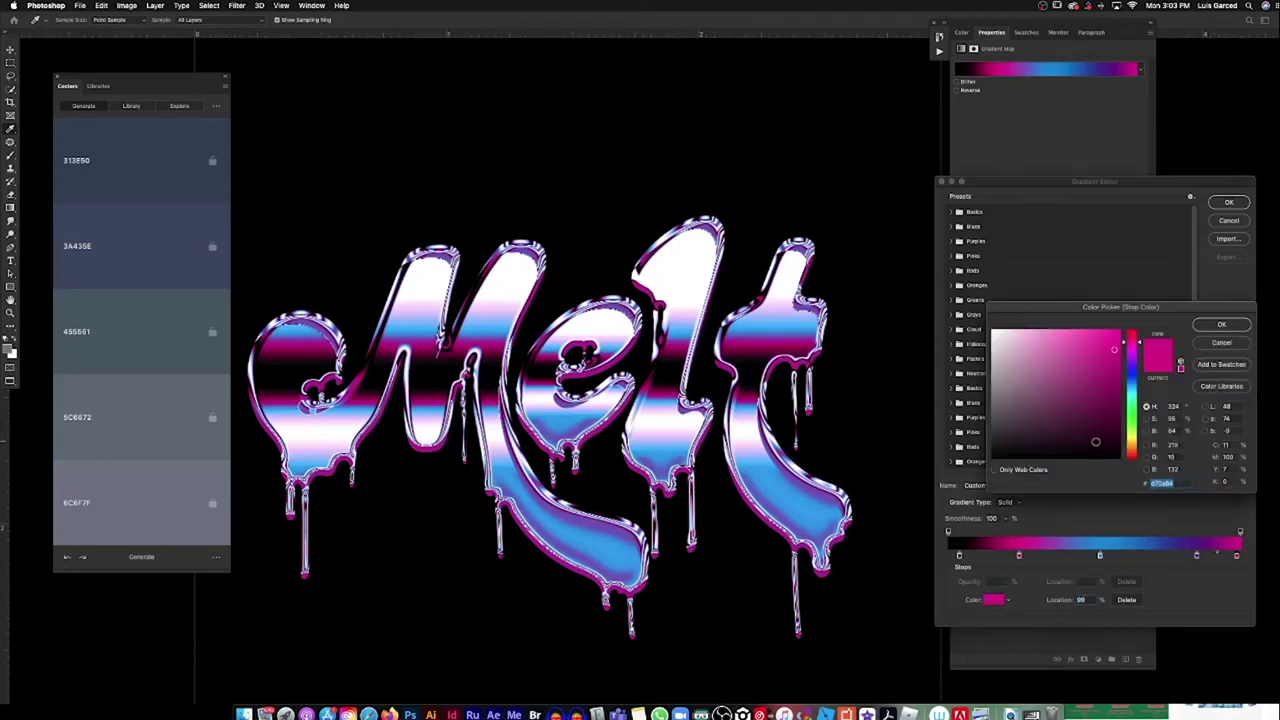
left_click(996, 455)
left_click(1221, 326)
left_click_drag(1198, 556, 1130, 556)
left_click(1229, 202)
left_click(977, 465)
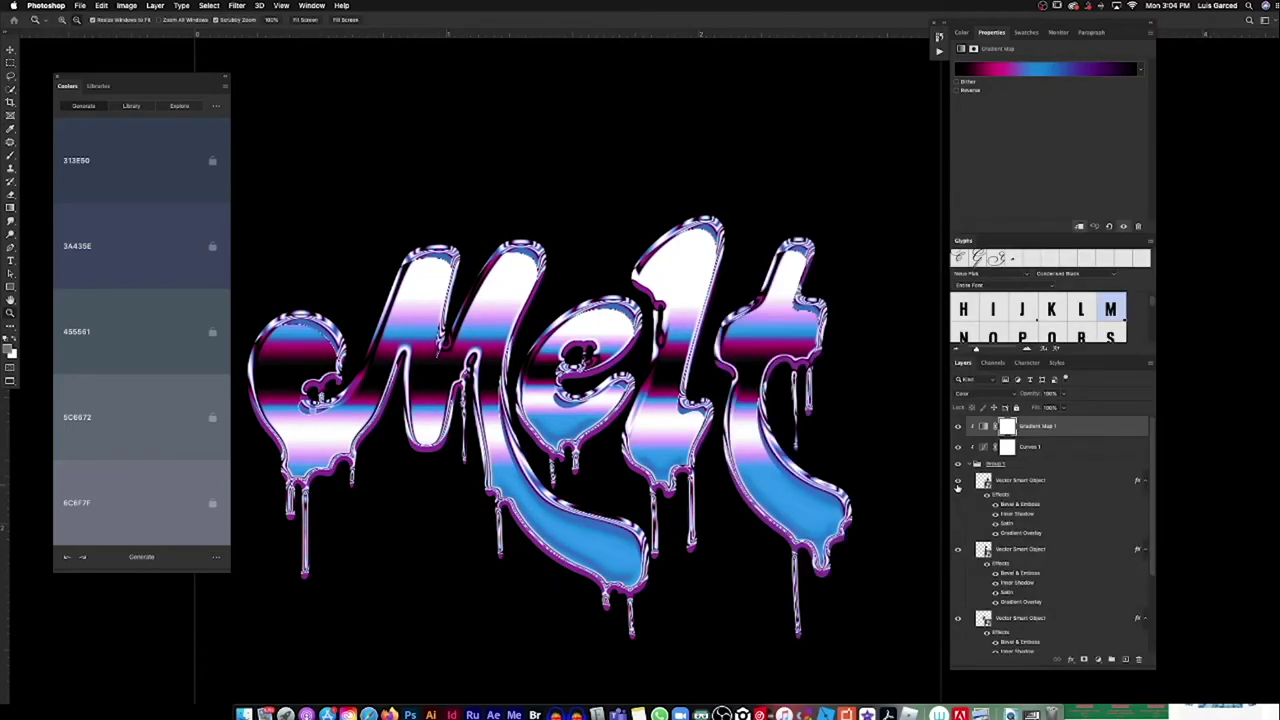
Step: Drag the t's Gradient Overlay stop and midpoint left so it whitens sooner
double_click(1018, 533)
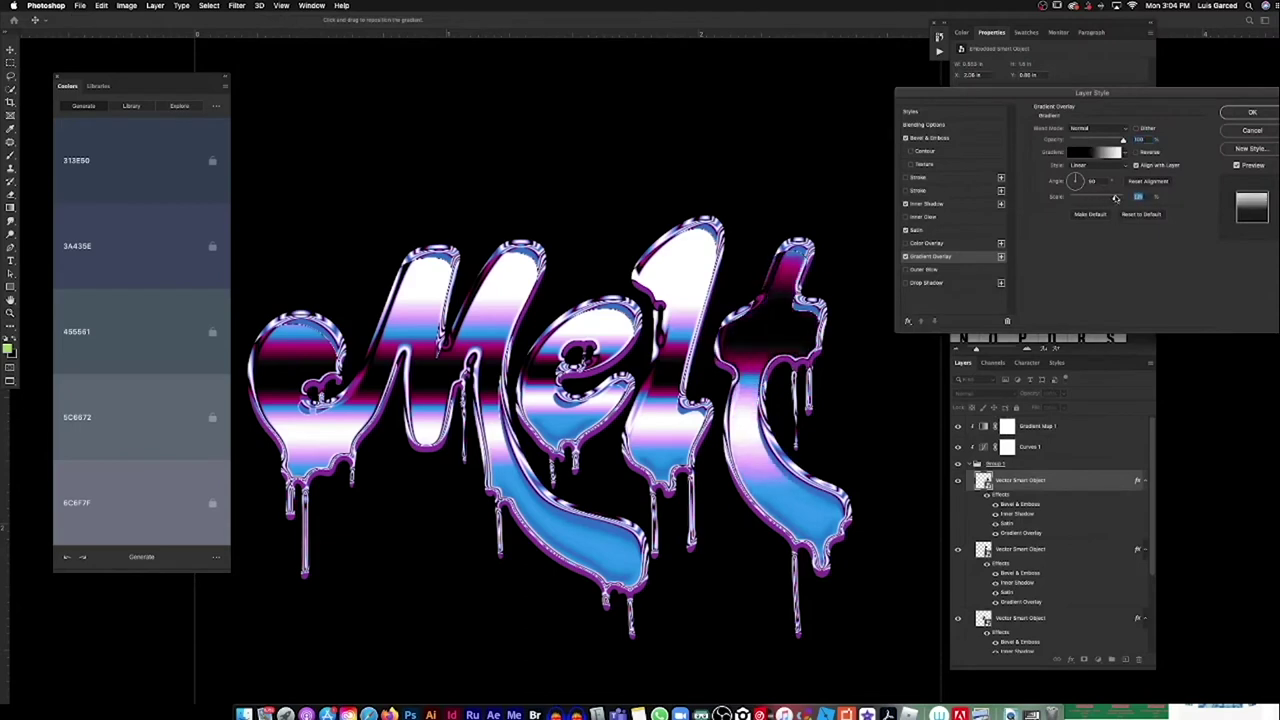
left_click(1106, 154)
left_click_drag(1060, 556, 946, 556)
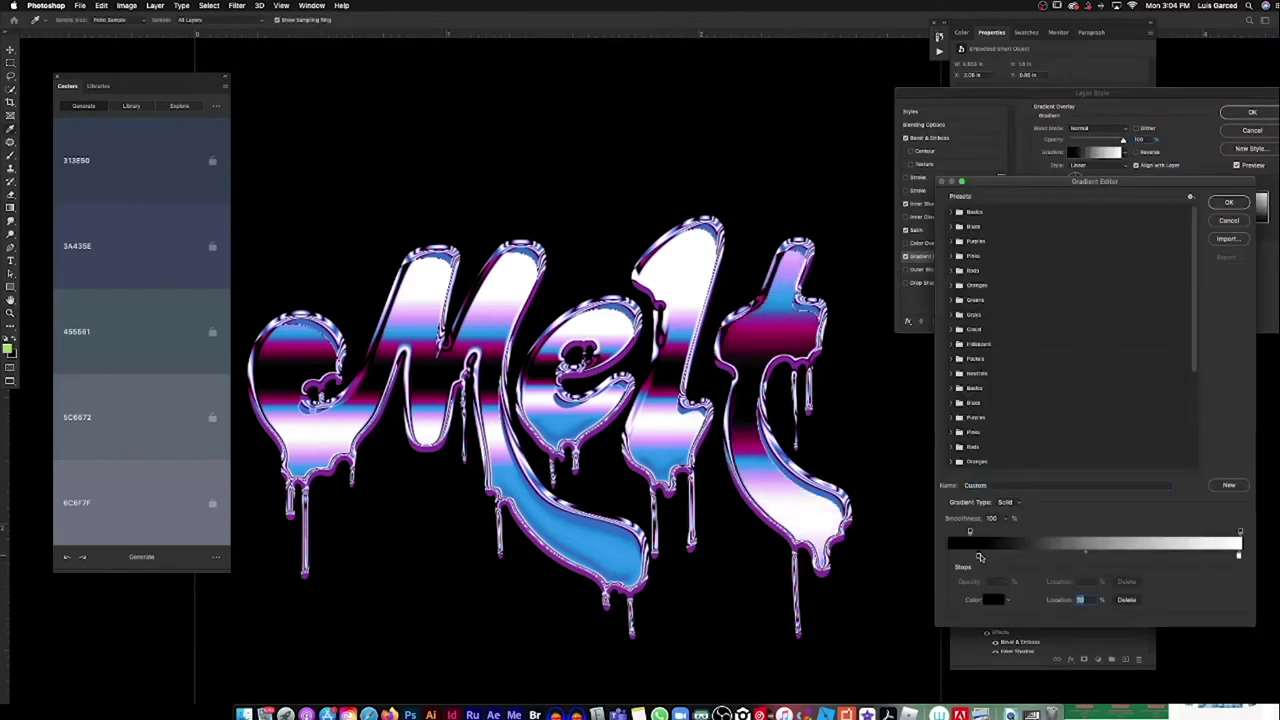
left_click_drag(1067, 551, 1015, 552)
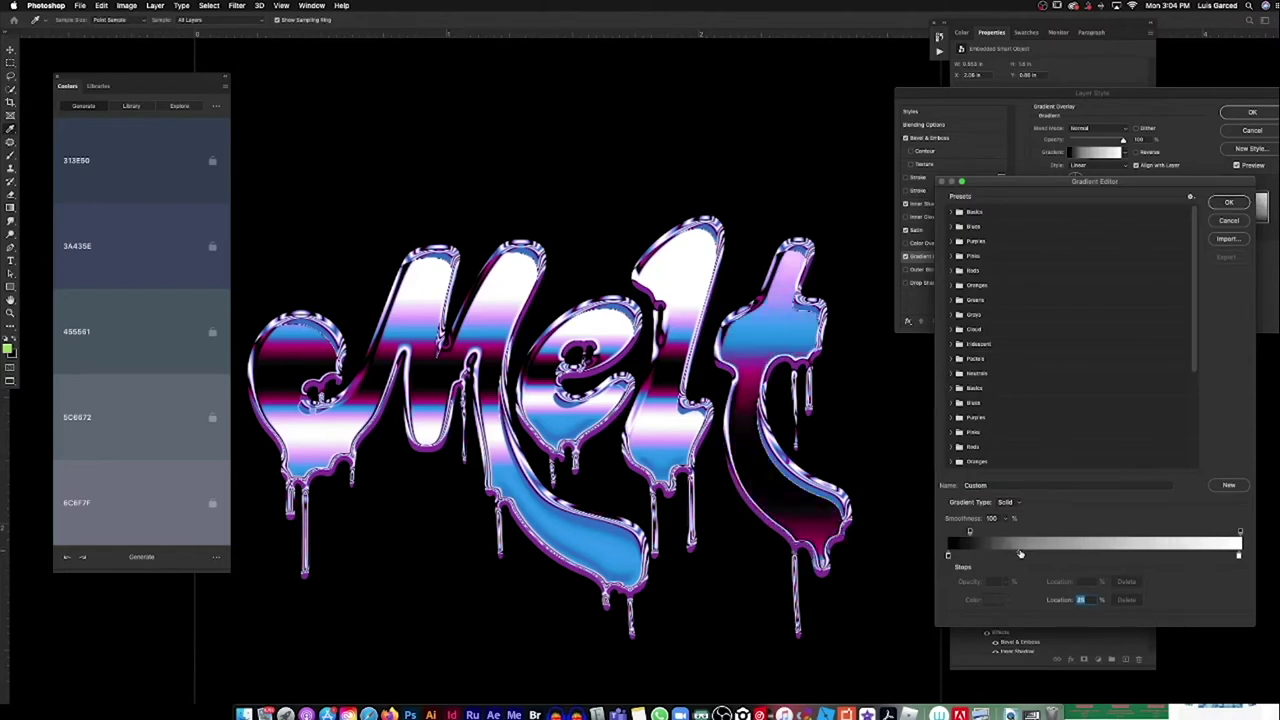
left_click(1229, 202)
left_click(1252, 112)
Step: Copy the t's layer effects onto the M, l and e letter layers
left_click_drag(1000, 565, 1138, 659)
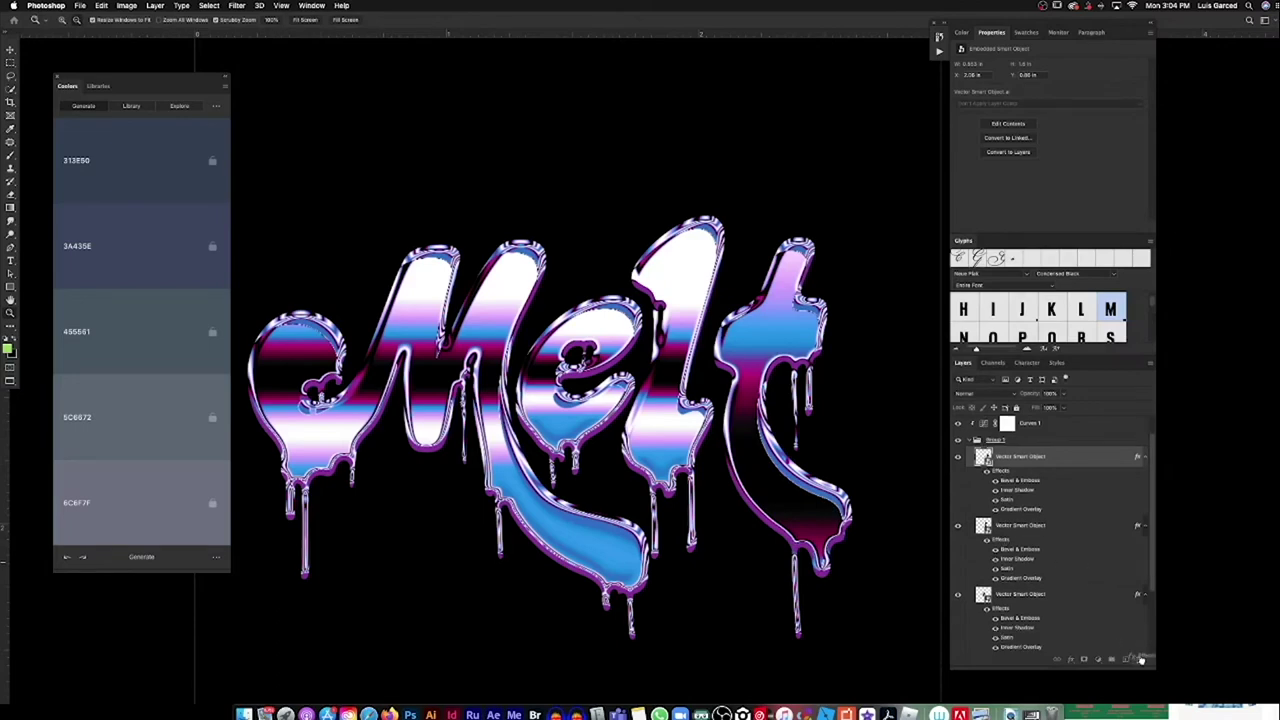
left_click_drag(1000, 586, 1138, 659)
left_click_drag(1000, 588, 1137, 657)
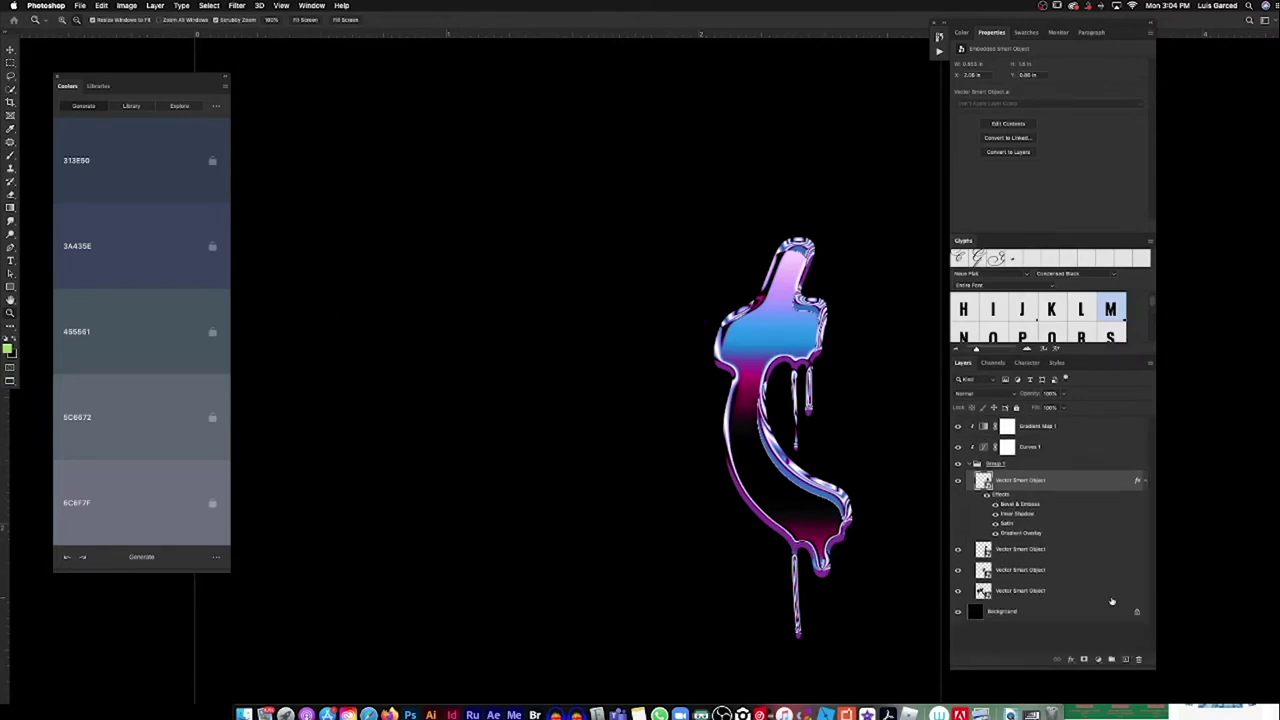
left_click_drag(1000, 496, 1000, 621)
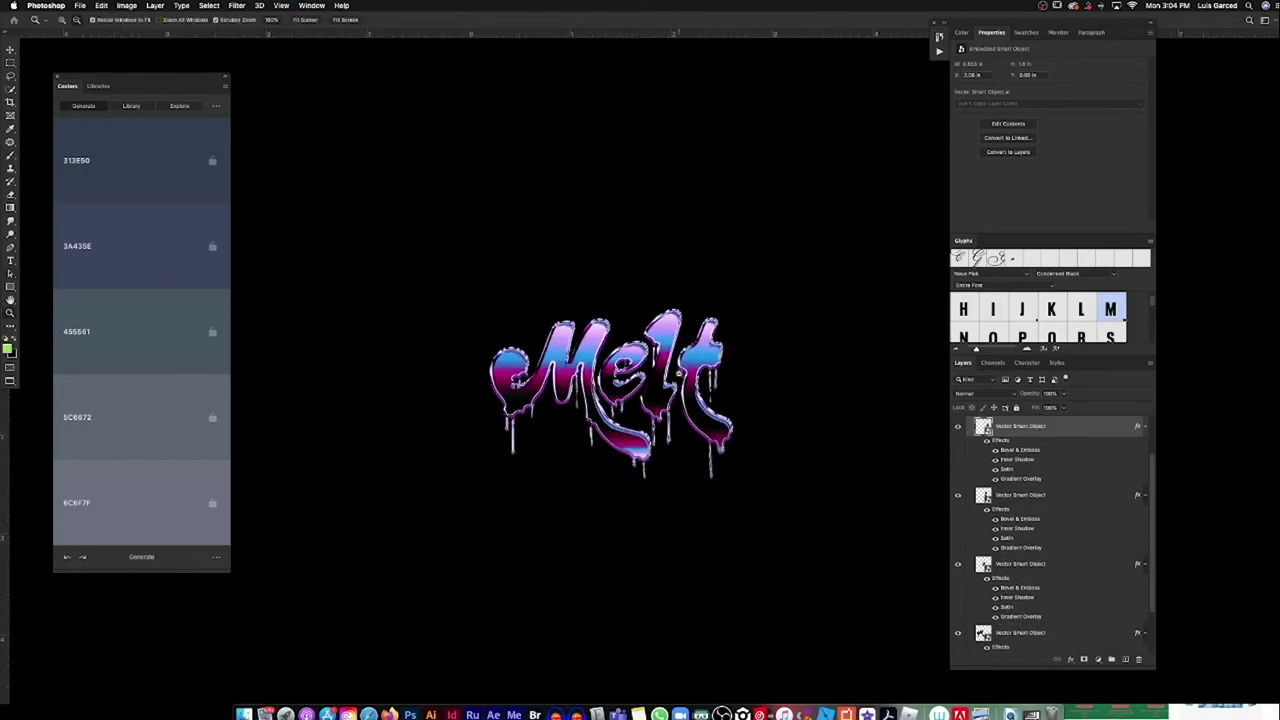
Step: Move the gradient map's first stop to the start and the blue stop slightly right
scroll(1152, 470, "down", 1)
left_click(1013, 68)
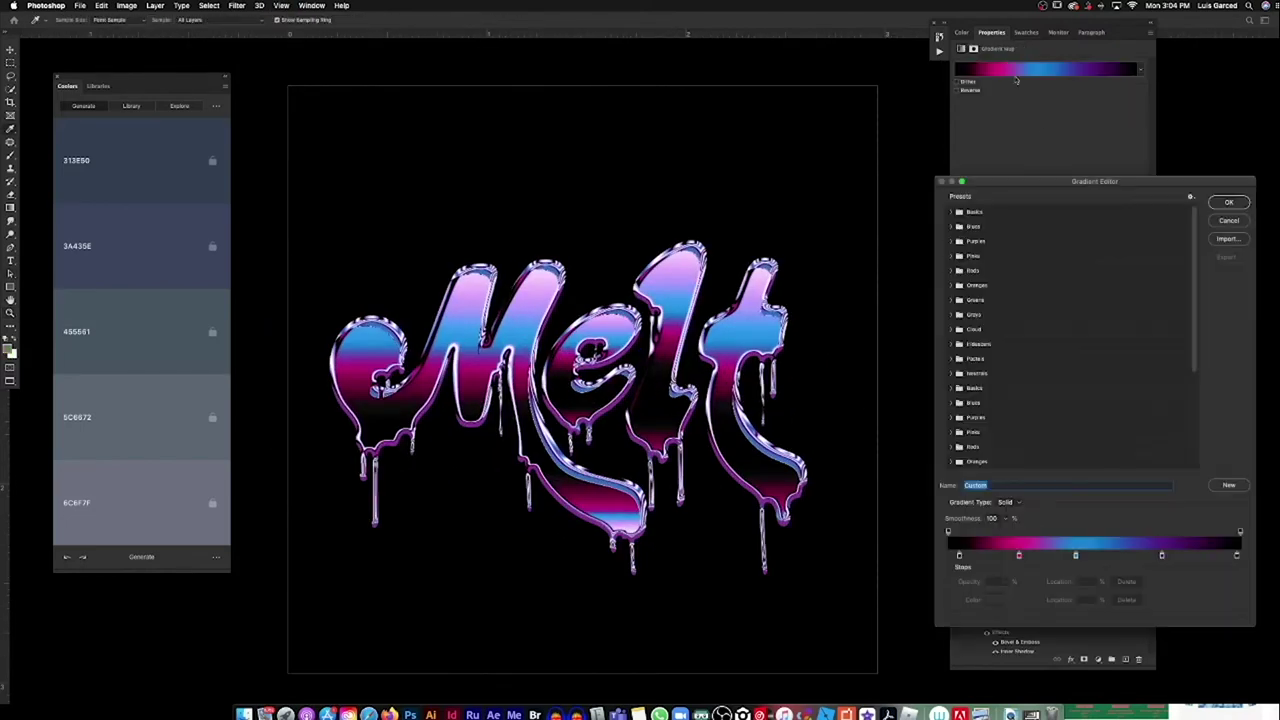
left_click_drag(959, 556, 947, 557)
left_click(1163, 555)
mouse_move(1077, 556)
left_mouse_down()
mouse_move(1093, 557)
mouse_move(1014, 556)
mouse_move(1097, 557)
left_mouse_up()
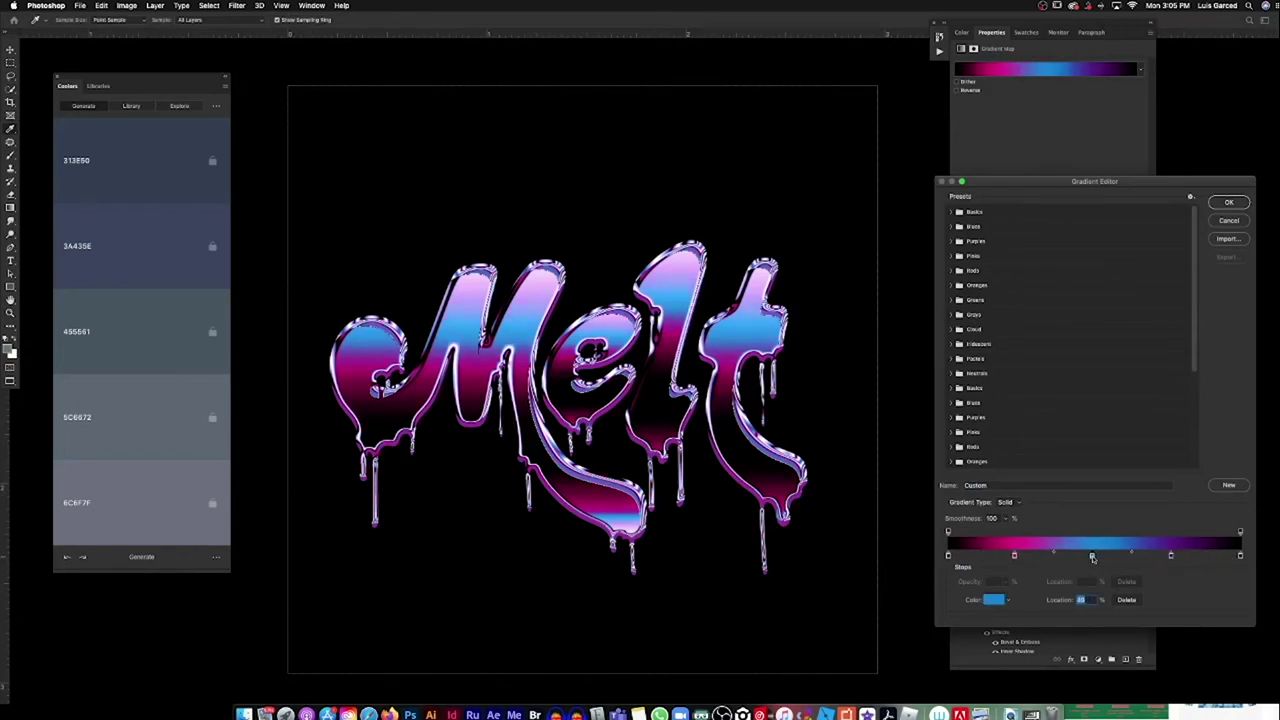
left_click(1015, 556)
left_click(1173, 556)
left_click(1230, 202)
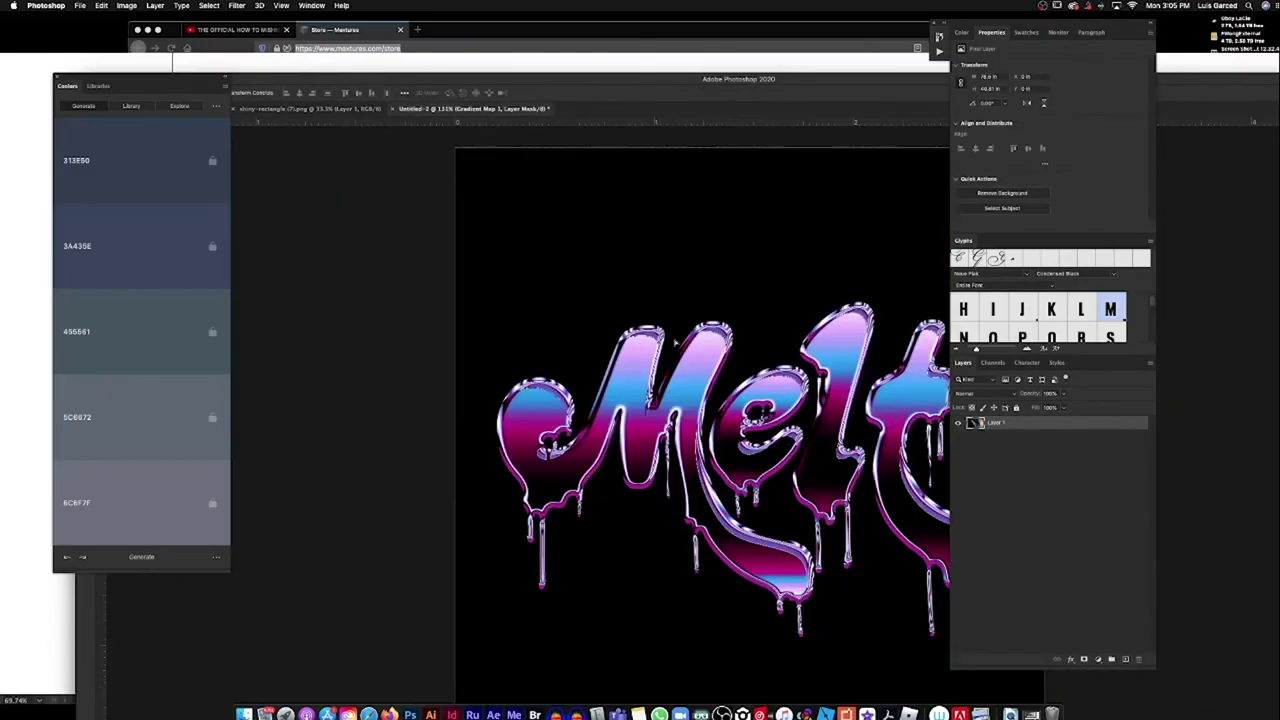
Step: Drag the rainbow foil into the Melt document, scale it beneath the letters, and hide it
mouse_move(470, 183)
left_mouse_down()
mouse_move(395, 290)
mouse_move(617, 384)
left_mouse_up()
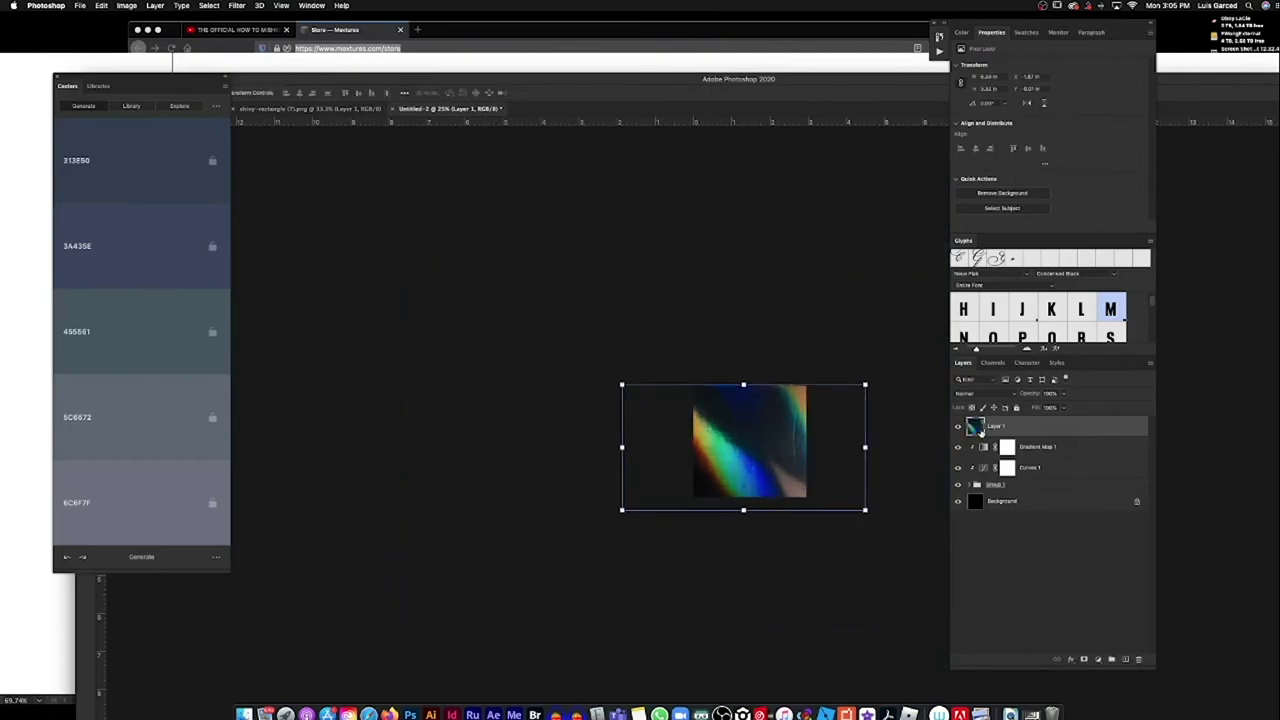
left_click_drag(975, 428, 987, 496)
left_click(1053, 428)
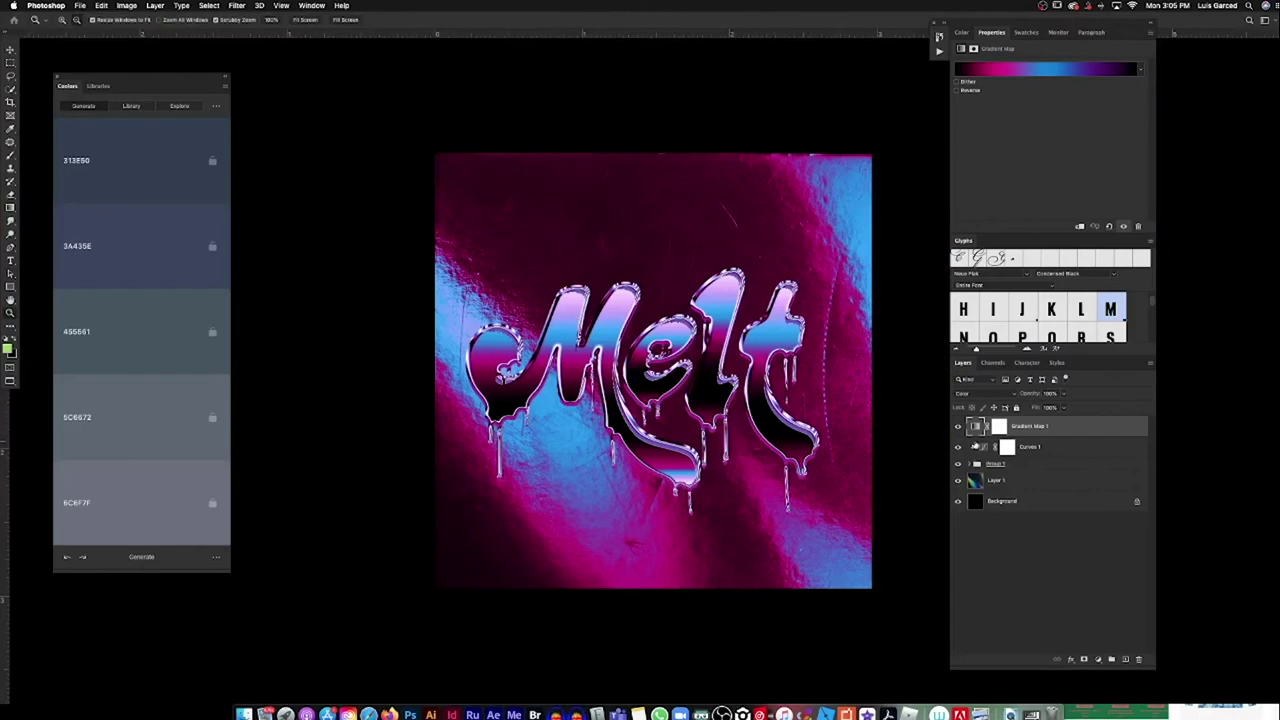
left_click(958, 426)
left_click(958, 426)
left_click(958, 426)
key("super+0")
Step: Nudge the l and t letters closer together, then zoom in on the lettering
key("v")
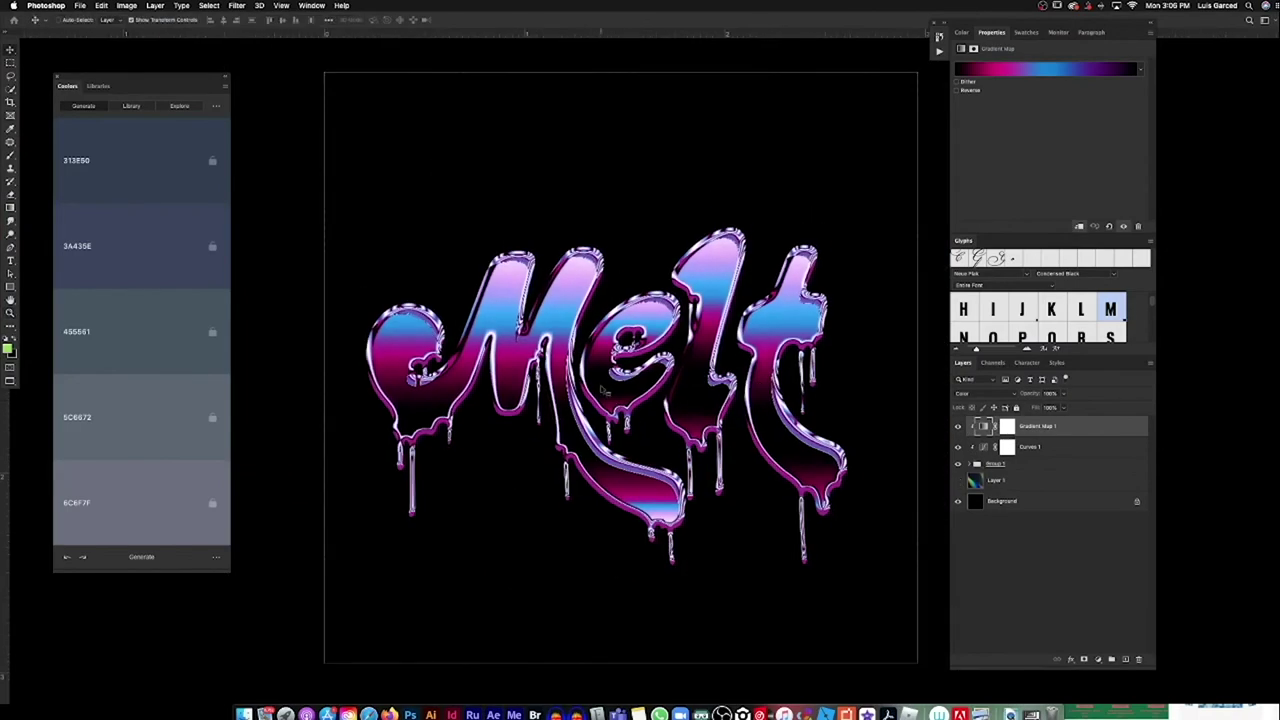
right_click(628, 384)
left_click(672, 394)
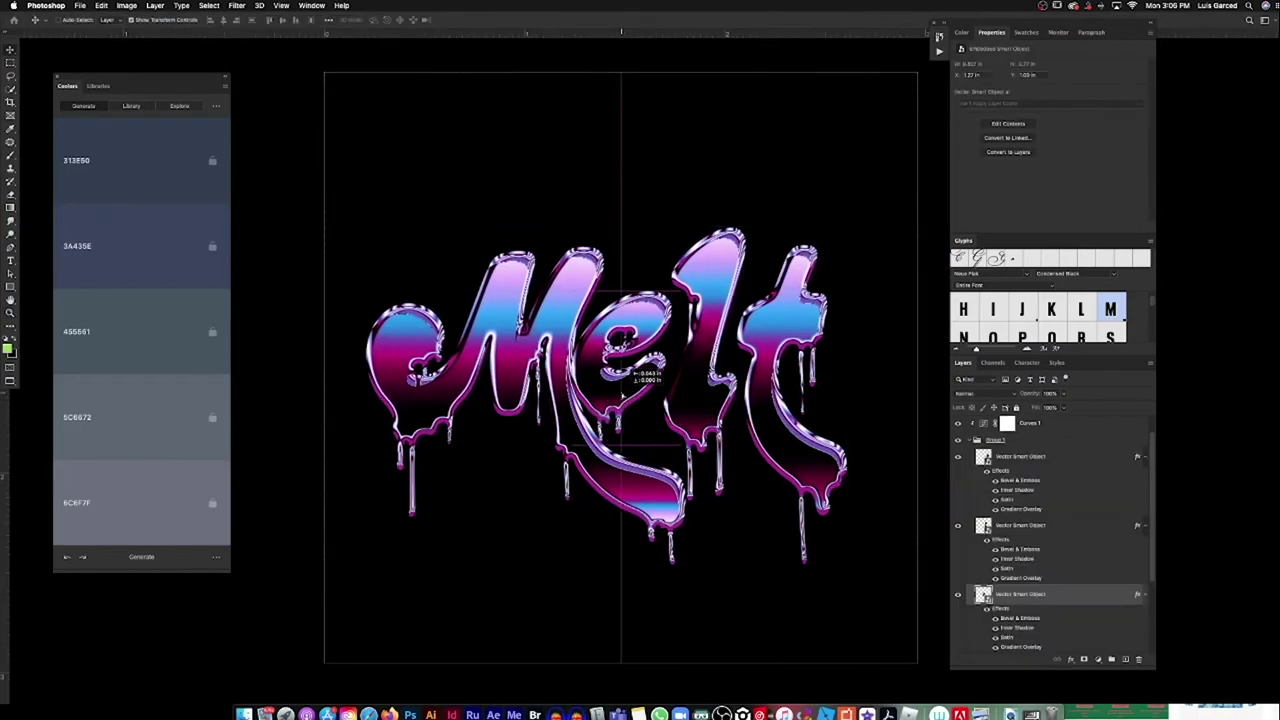
right_click(688, 398)
left_click(720, 408)
left_click_drag(720, 408, 692, 413)
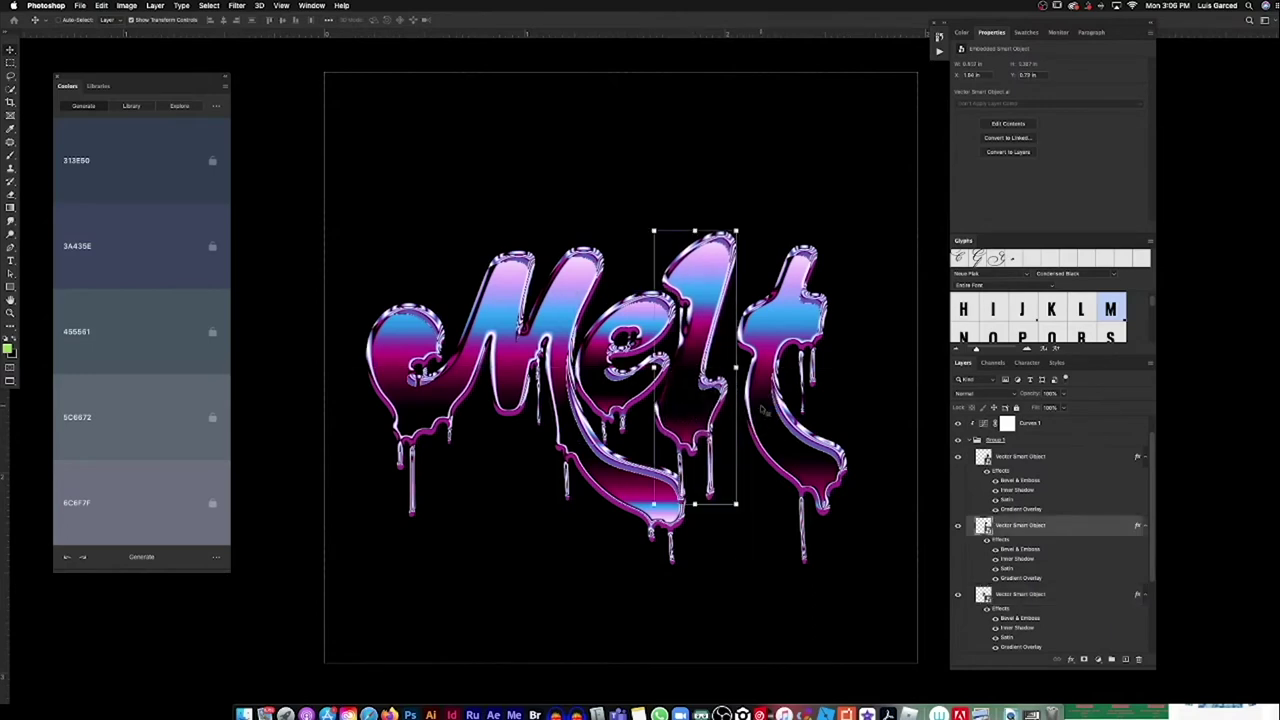
left_click_drag(777, 413, 770, 410)
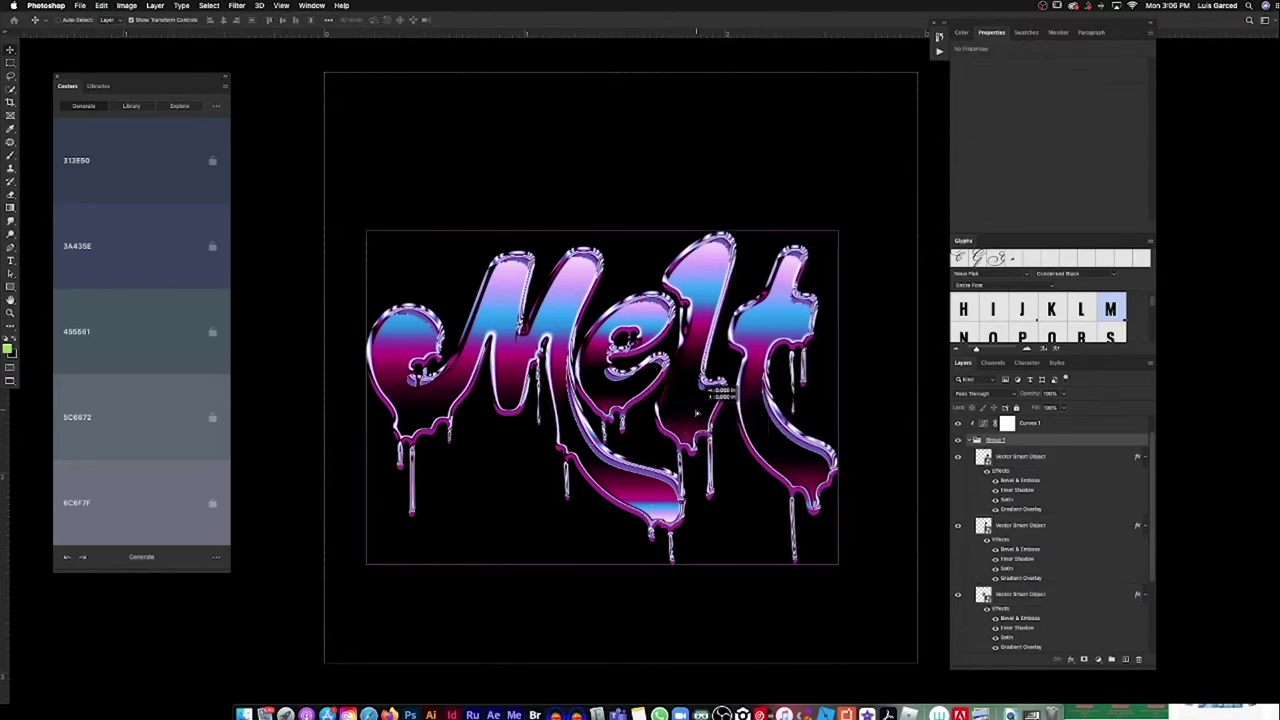
left_click_drag(640, 400, 684, 333)
key("z")
left_click(684, 333)
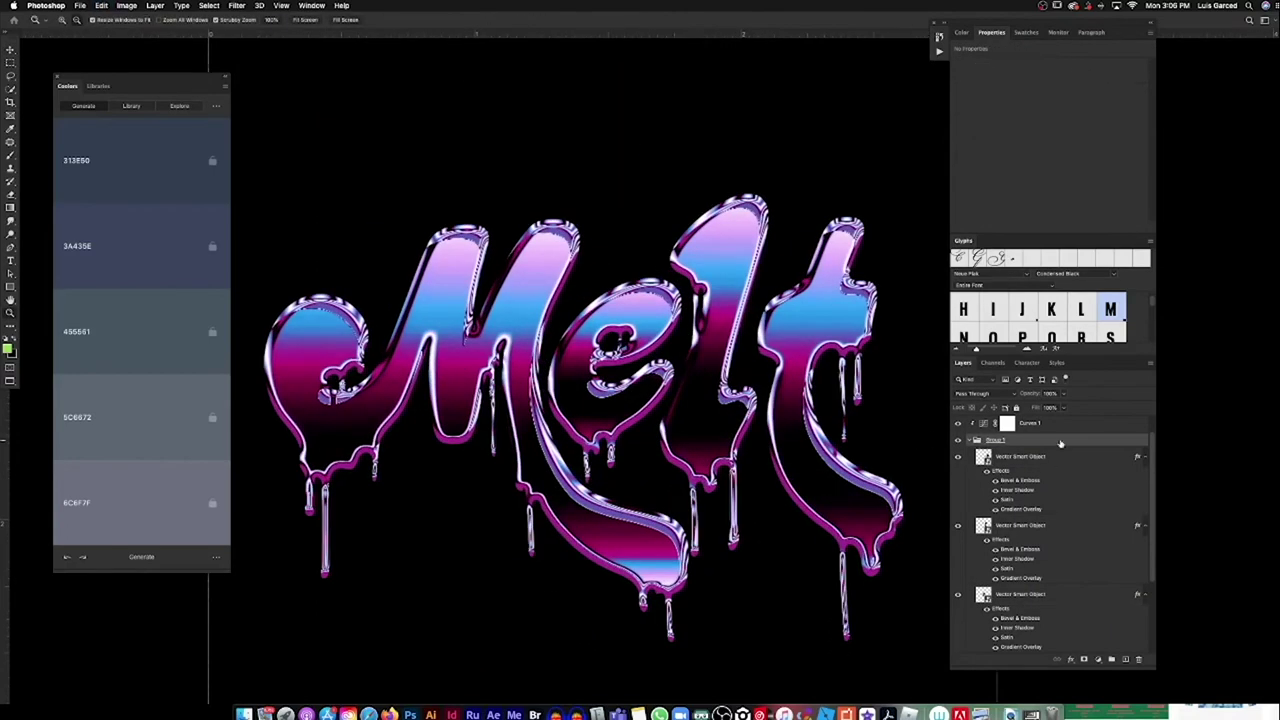
left_click(977, 440)
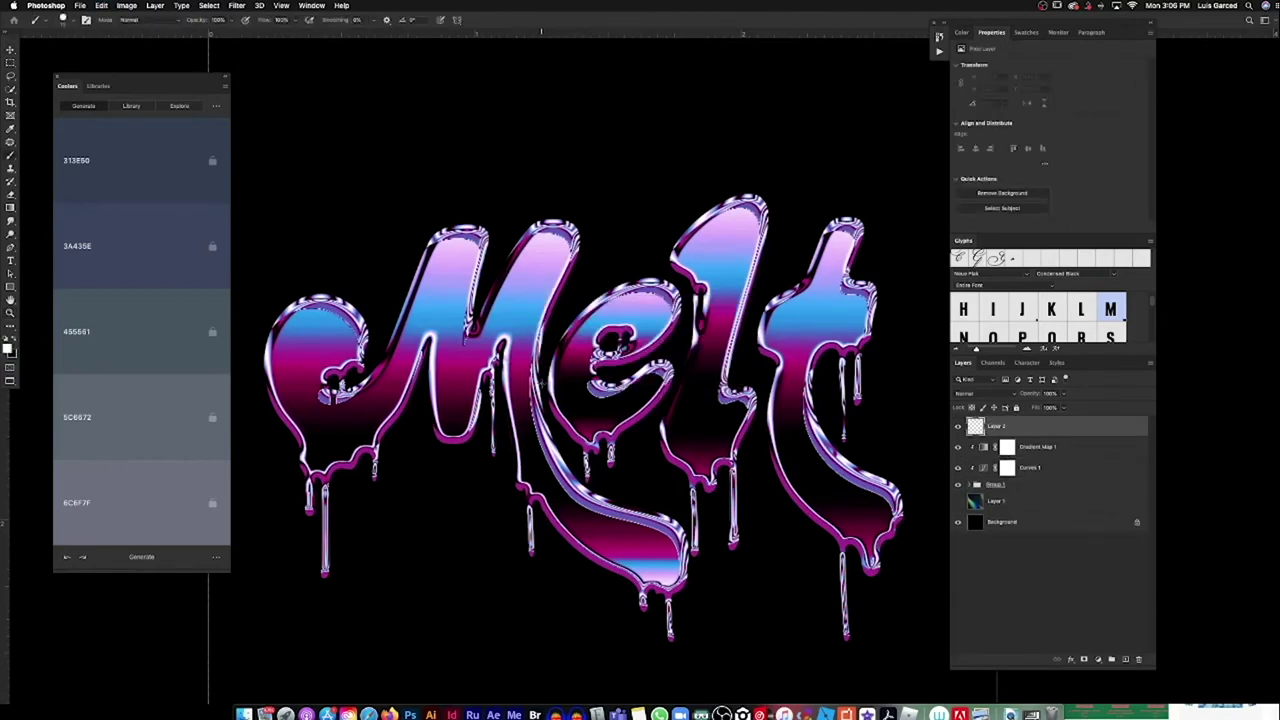
Step: Pick a brush preset, then switch Layer 2's blend mode from Screen to Soft Light
left_click(86, 20)
left_click(452, 285)
left_click(985, 396)
left_click(975, 460)
left_click(965, 395)
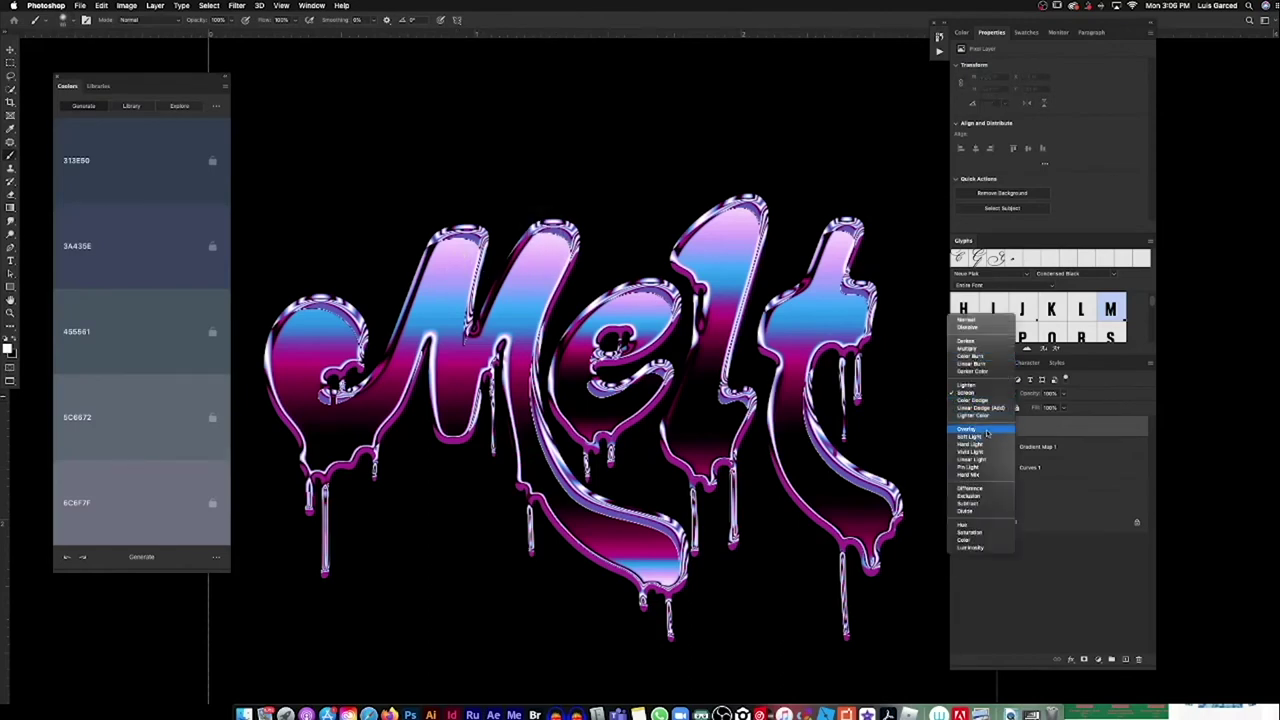
left_click(985, 440)
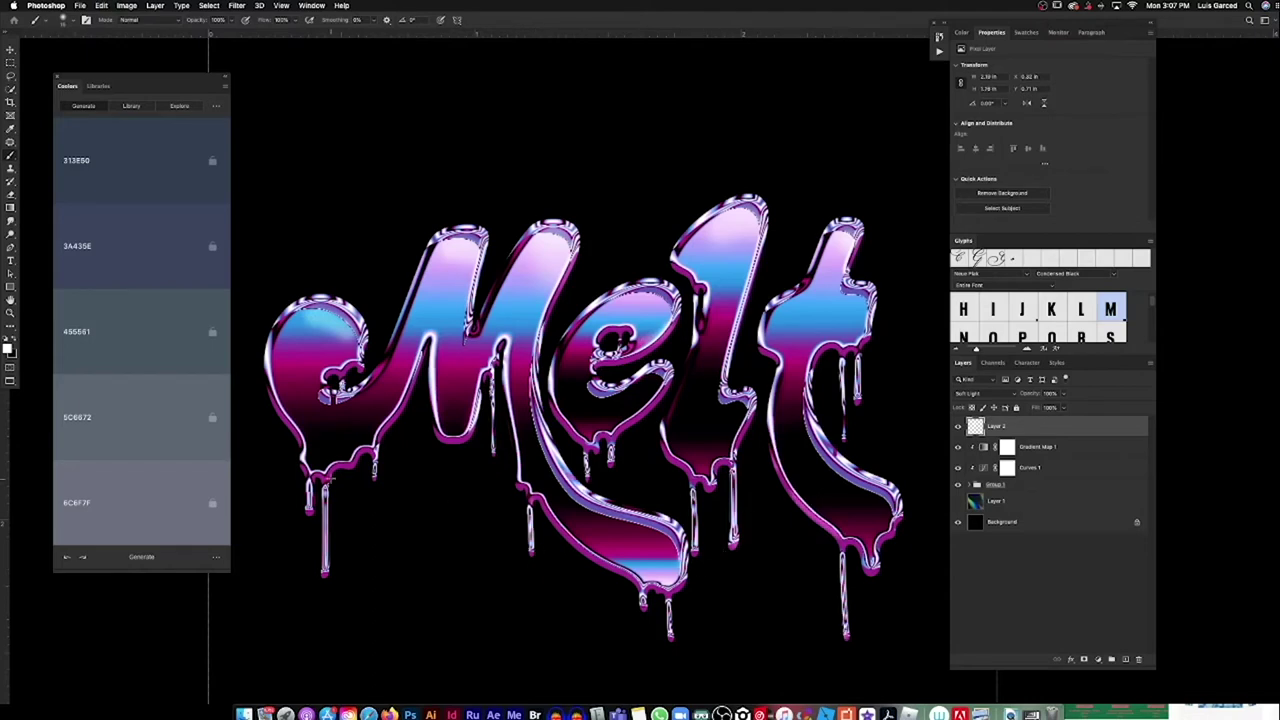
Step: Navigate around the canvas and select the t letter's layer with the Move tool
scroll(668, 330, "down", 5)
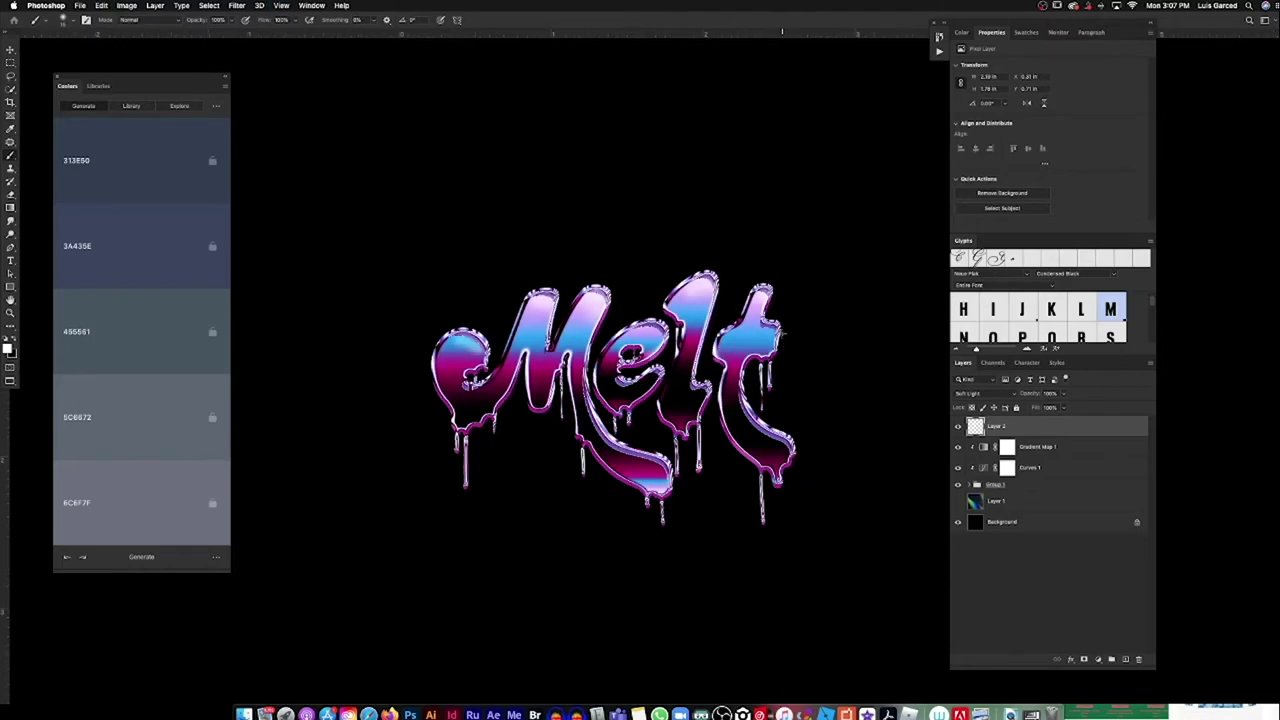
scroll(700, 380, "up", 6)
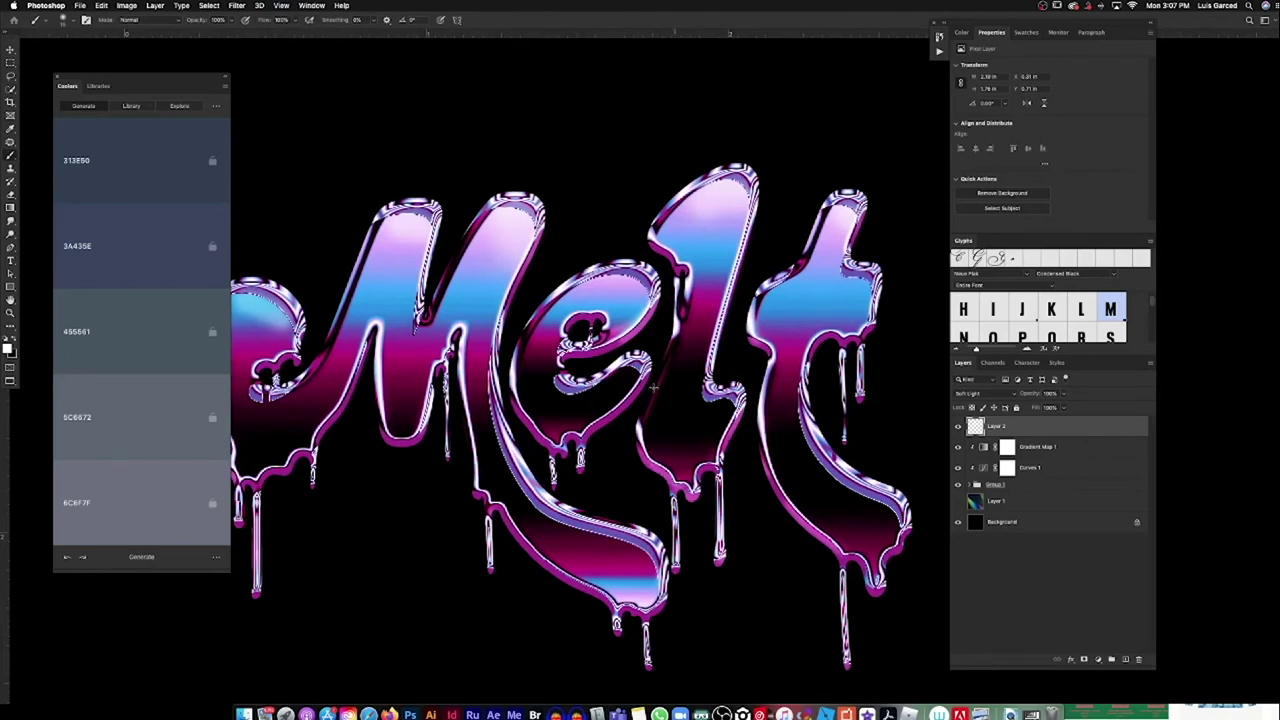
scroll(535, 238, "left", 5)
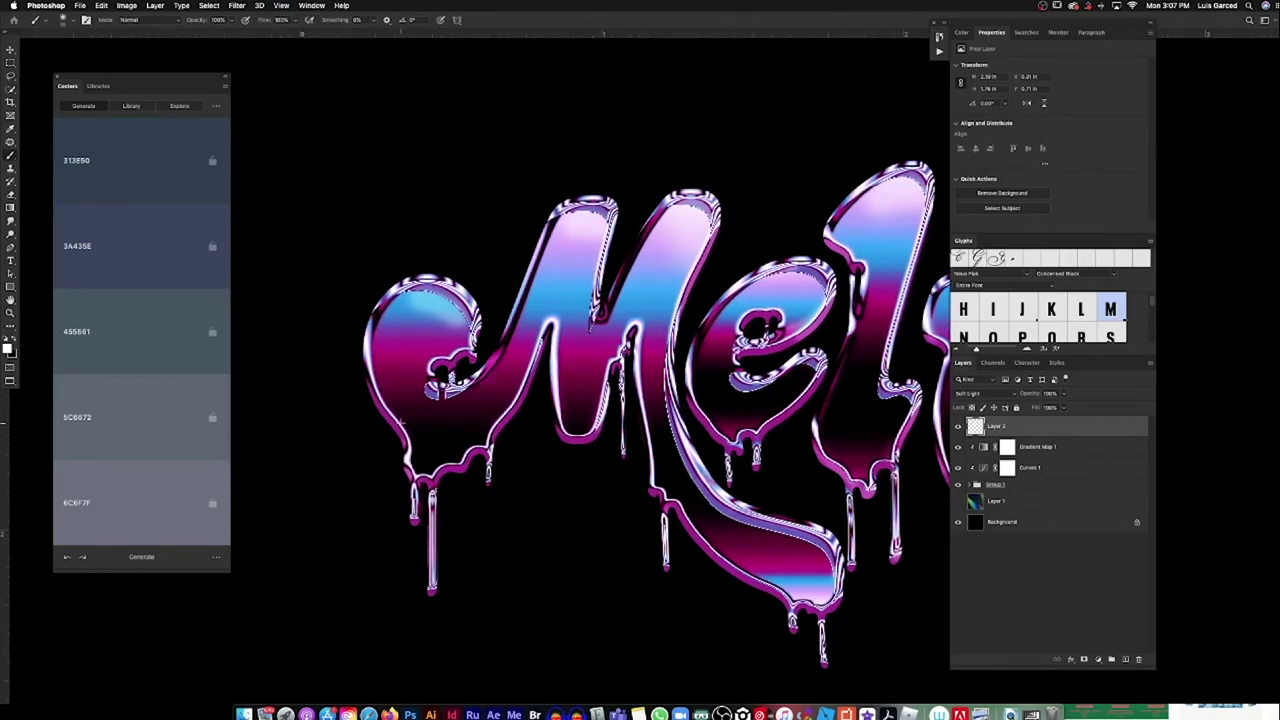
scroll(408, 428, "right", 5)
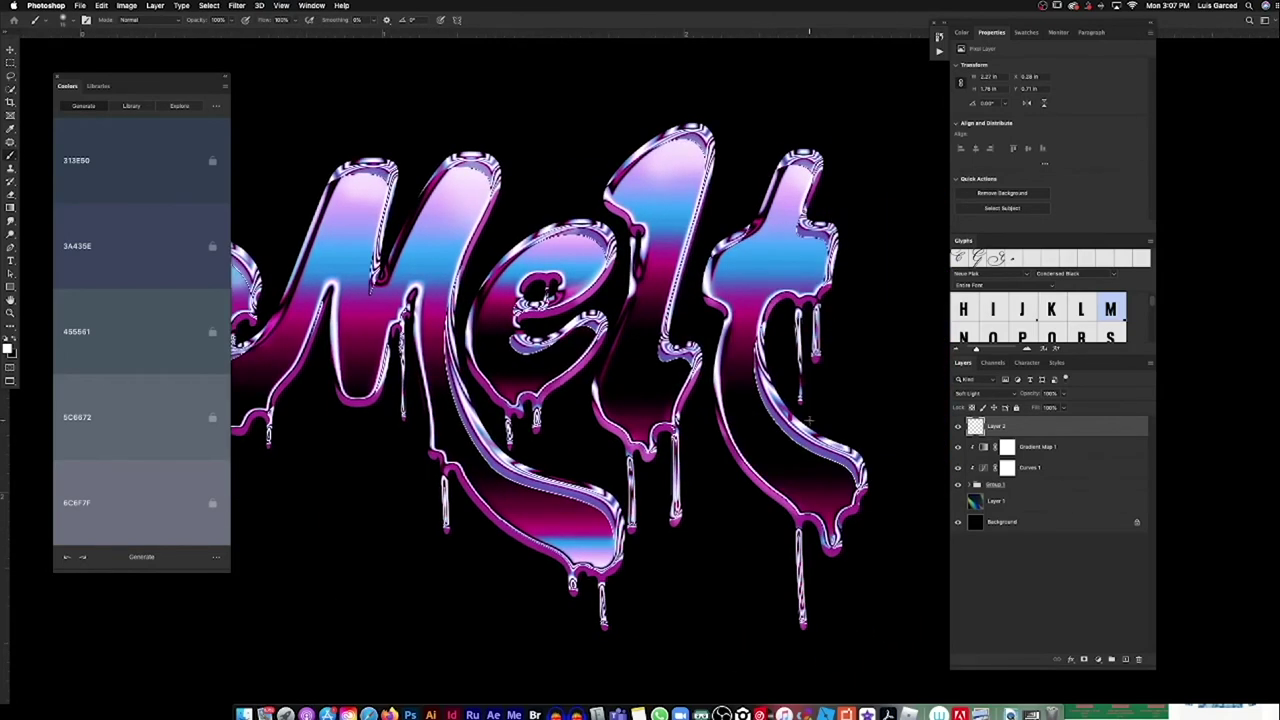
scroll(870, 453, "down", 5)
scroll(600, 300, "up", 8)
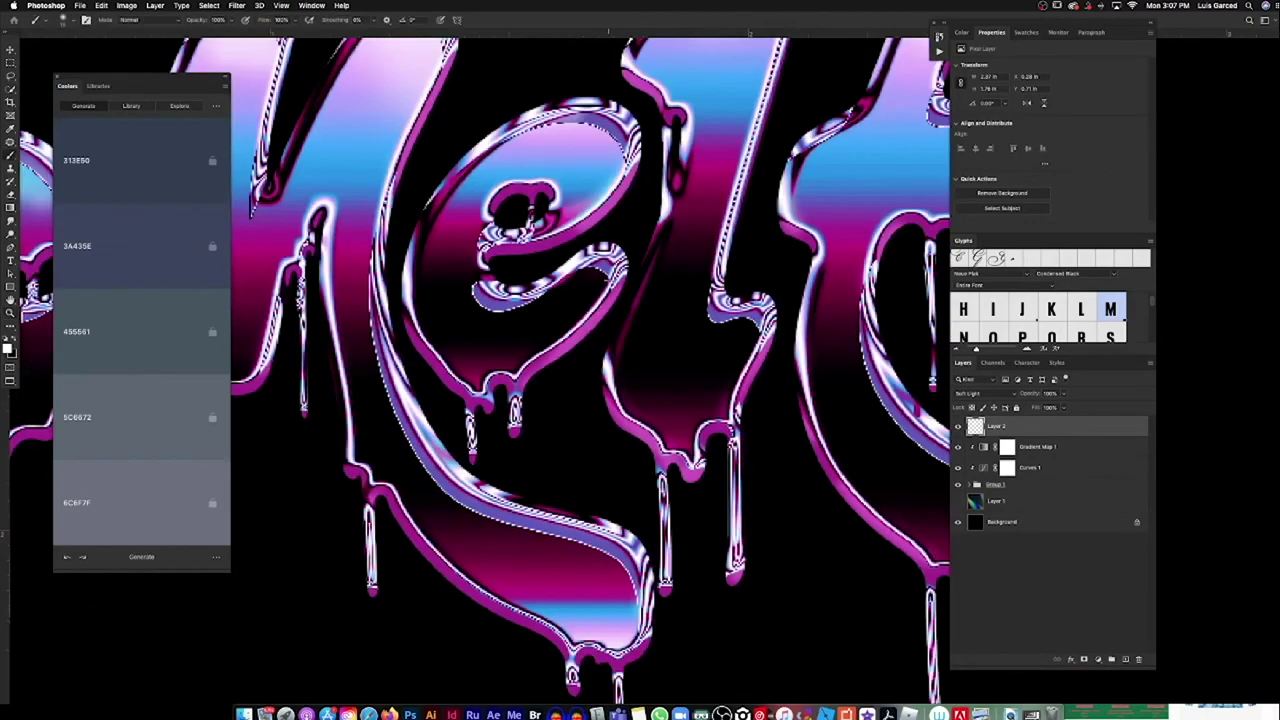
scroll(686, 302, "down", 2)
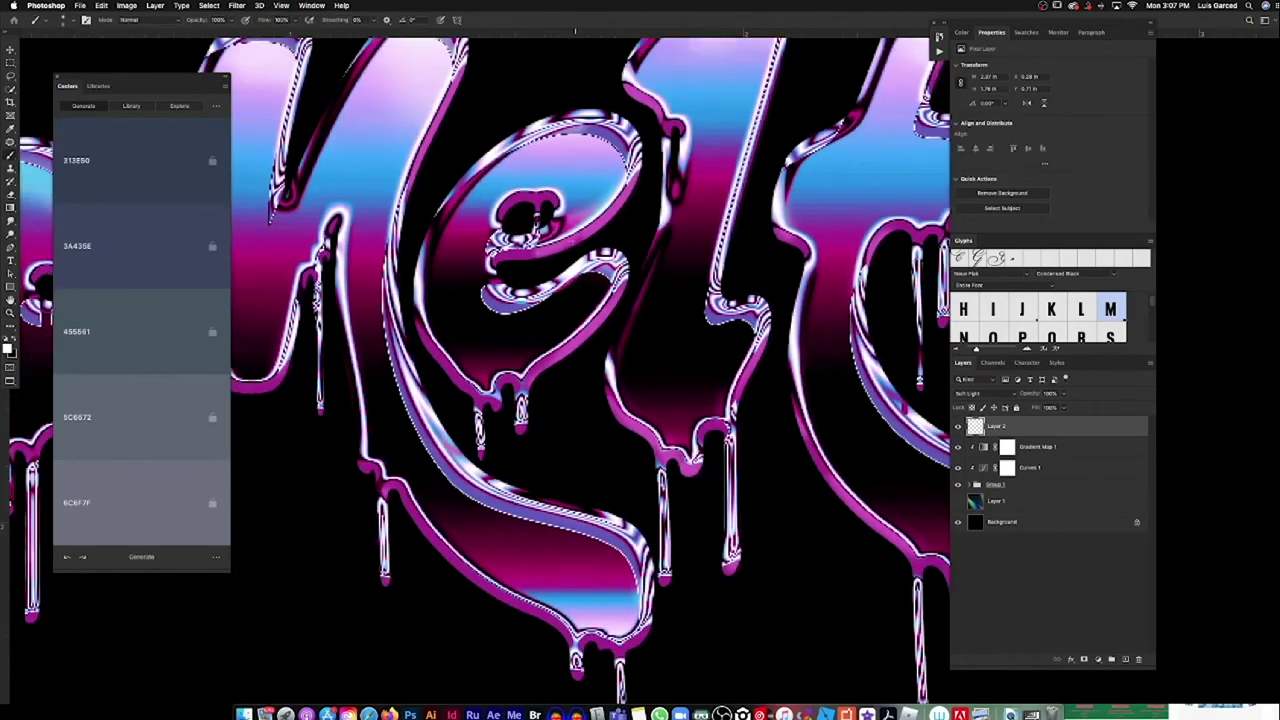
scroll(686, 302, "down", 3)
scroll(686, 302, "down", 2)
key("z")
scroll(724, 304, "up", 3)
scroll(724, 304, "up", 2)
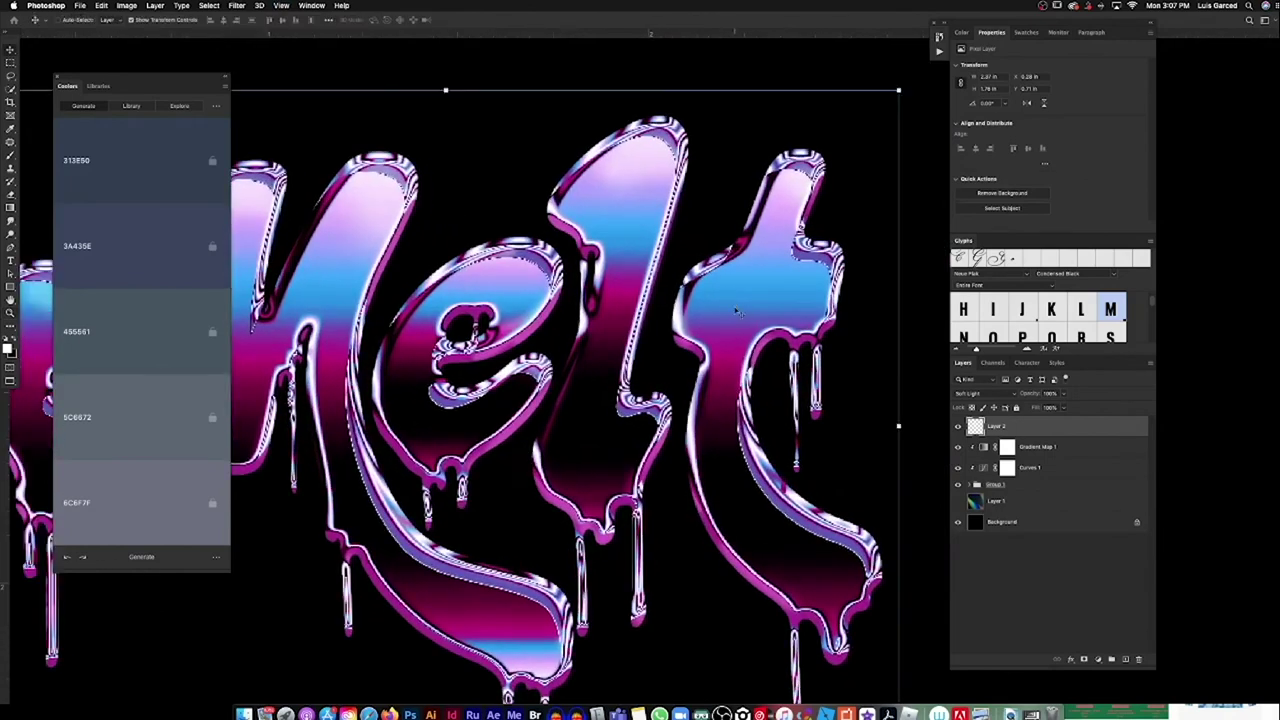
key("v")
left_click(790, 298)
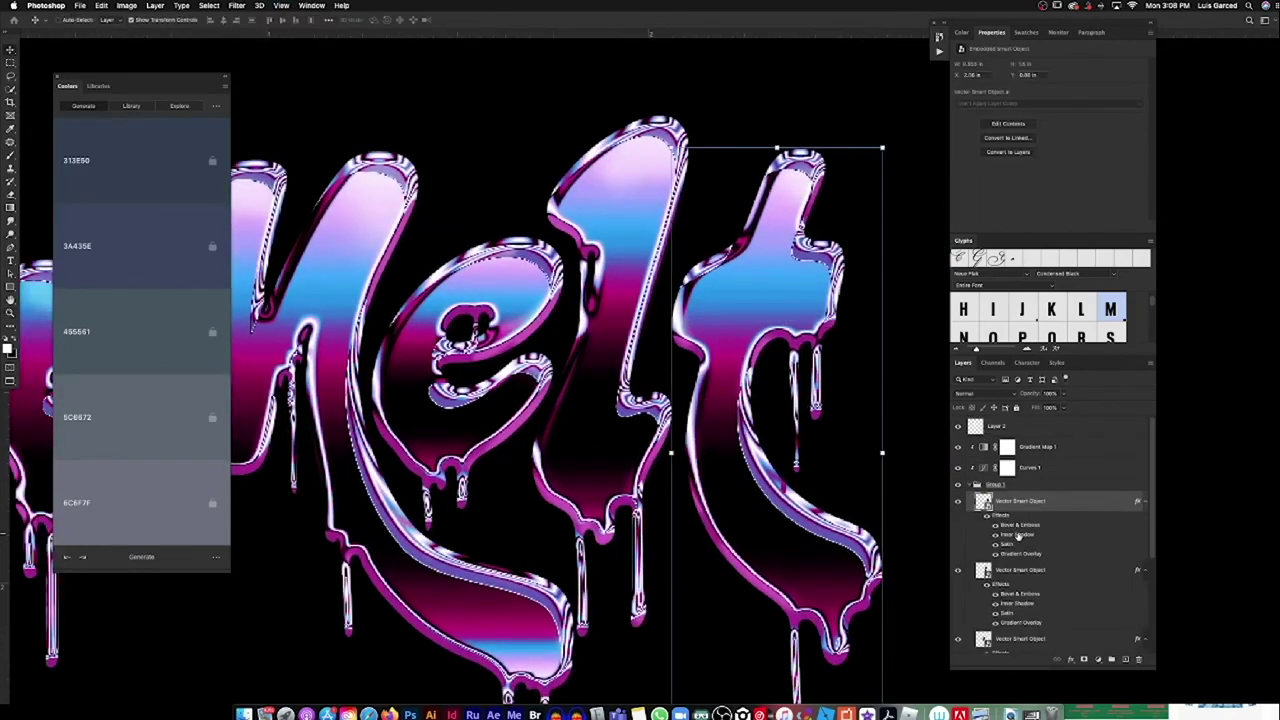
Step: Open the t layer's style and slightly adjust its Inner Shadow distance
double_click(1018, 535)
left_click(1097, 130)
left_click(1136, 114)
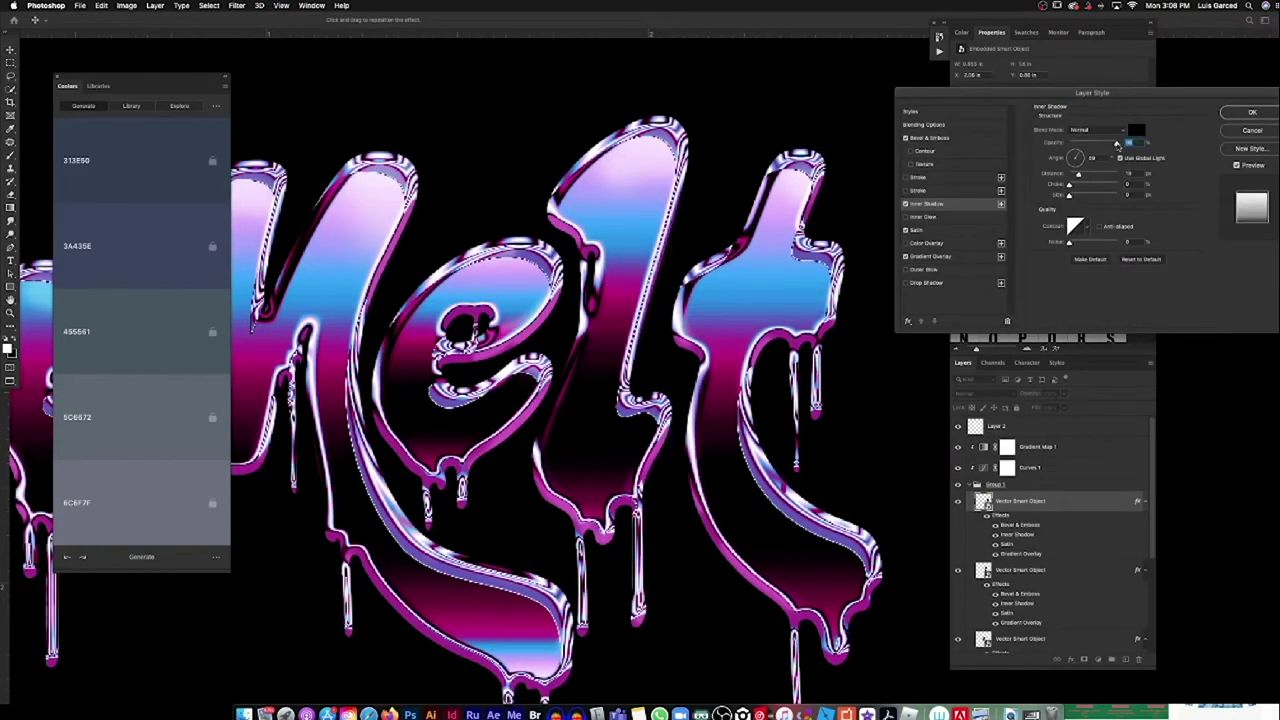
left_click_drag(1079, 175, 1079, 176)
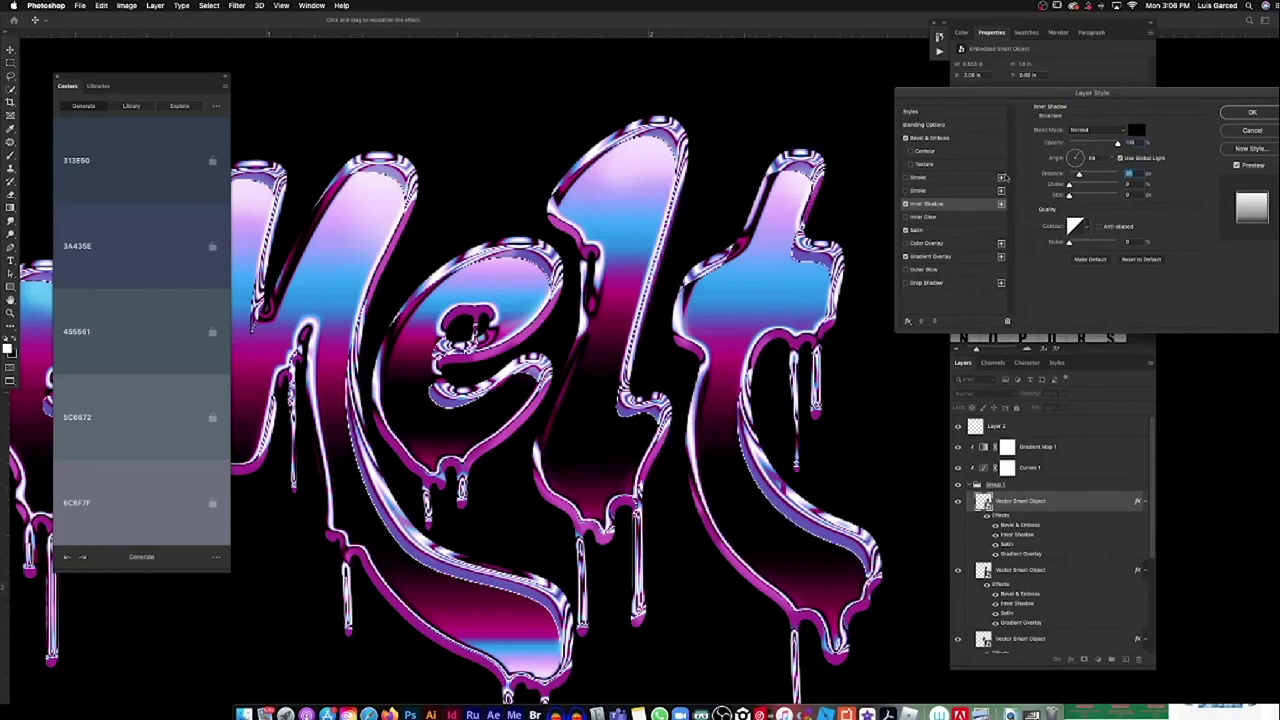
Step: Set the Bevel & Emboss Shadow Mode to Screen after comparing it with Hard Light
left_click(925, 137)
left_click(1098, 261)
left_click(1106, 316)
left_click(1098, 286)
left_click(1098, 329)
left_click(1098, 286)
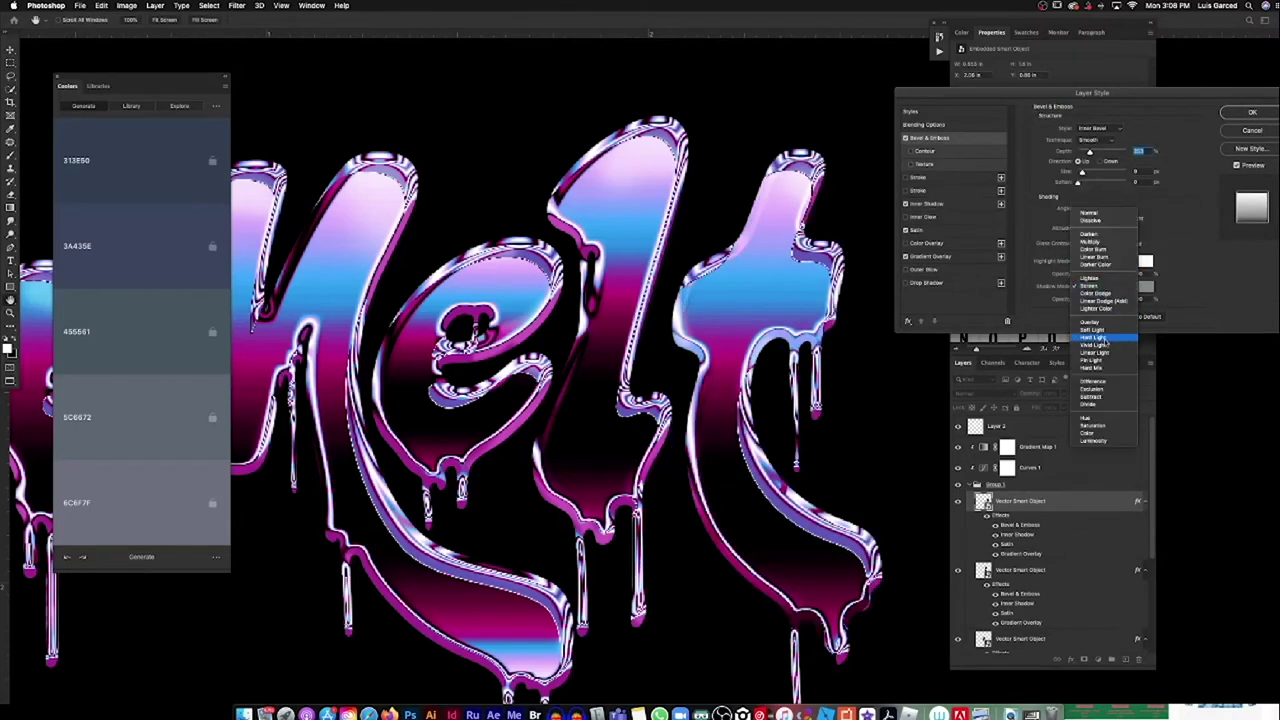
left_click(1100, 339)
left_click(1098, 286)
left_click(1097, 240)
Step: Set the bevel Highlight Mode to Multiply, apply the style, and zoom out to the whole document
left_click(1098, 261)
left_click(1096, 218)
left_click(1262, 131)
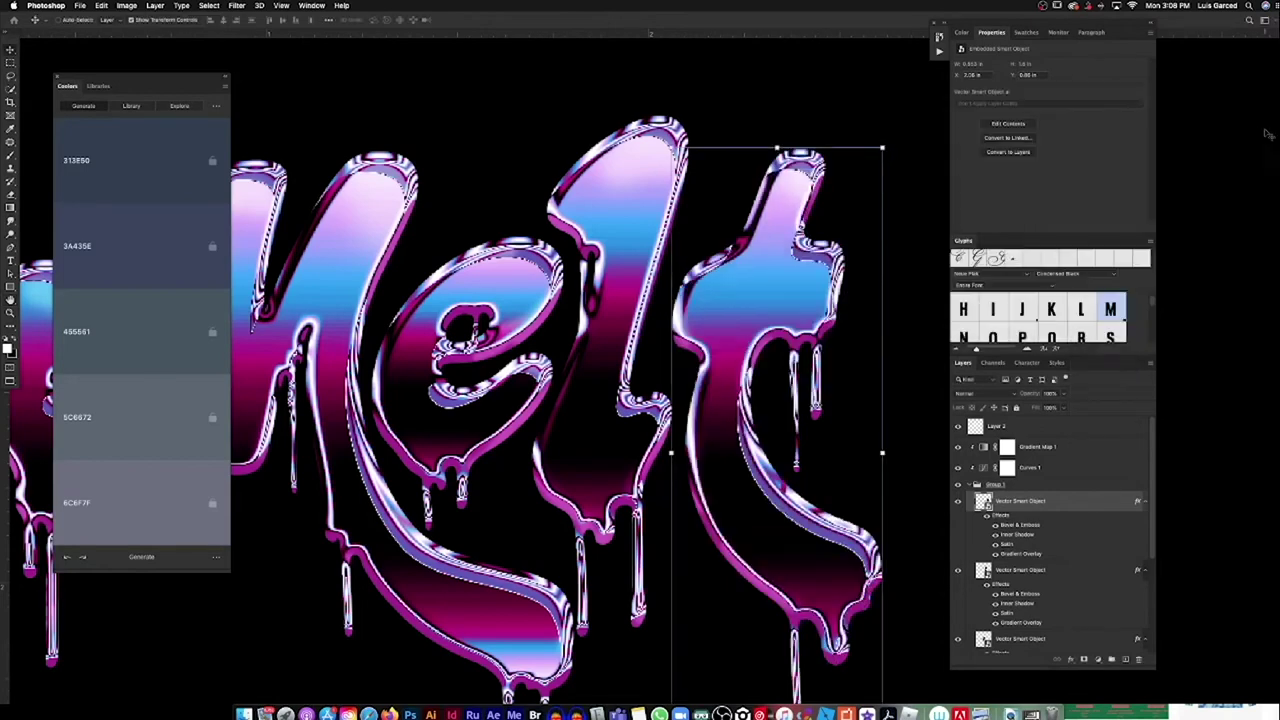
key("ctrl+0")
key("ctrl+minus")
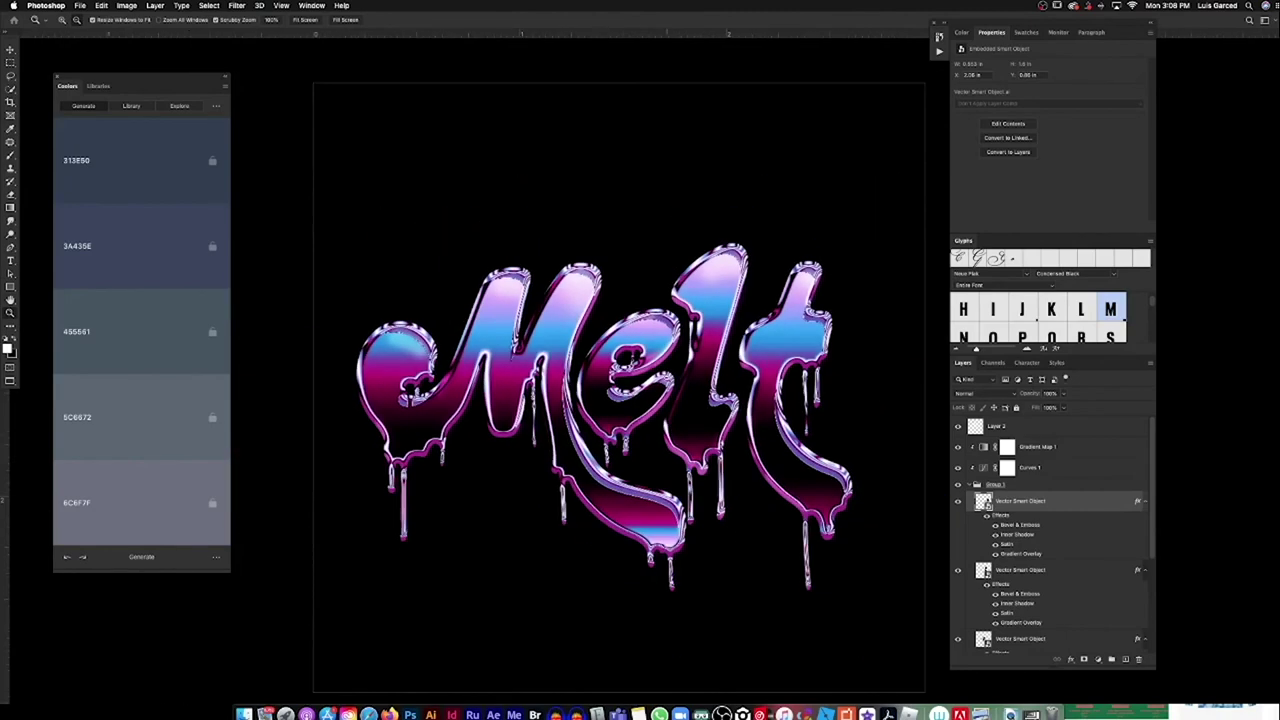
Step: Enlarge the Melt artwork and all its layers with Free Transform, then review the Gradient Overlay
left_click(977, 484)
key("ctrl+t")
left_click_drag(857, 598, 882, 610)
key("Return")
left_click(996, 426, "shift")
key("ctrl+t")
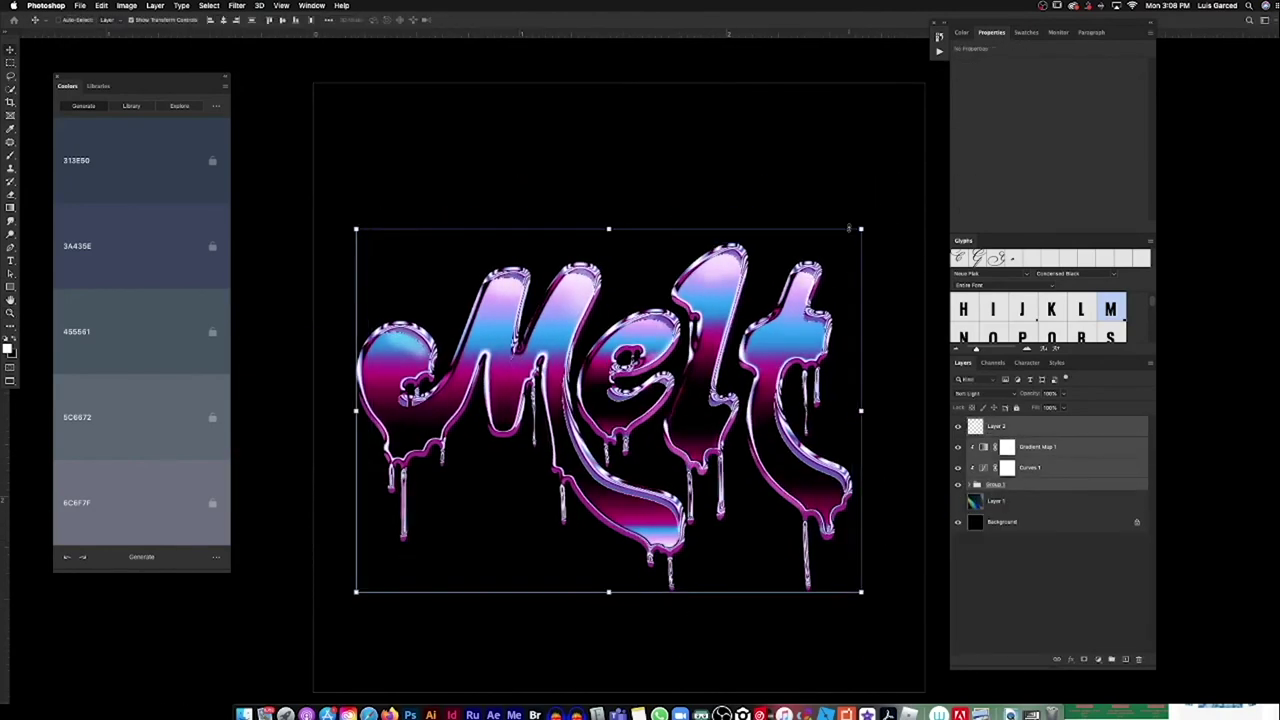
mouse_move(860, 222)
left_mouse_down()
mouse_move(877, 216)
mouse_move(858, 232)
left_mouse_up()
key("Return")
key("z")
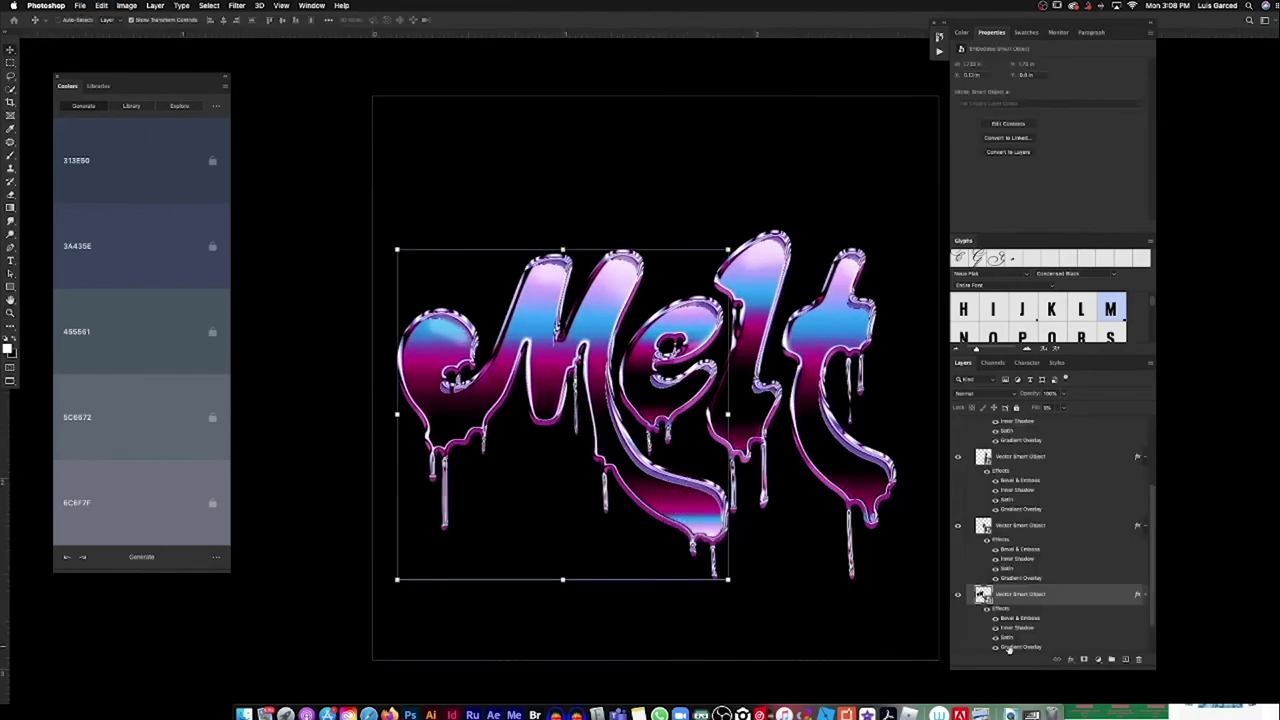
double_click(1010, 647)
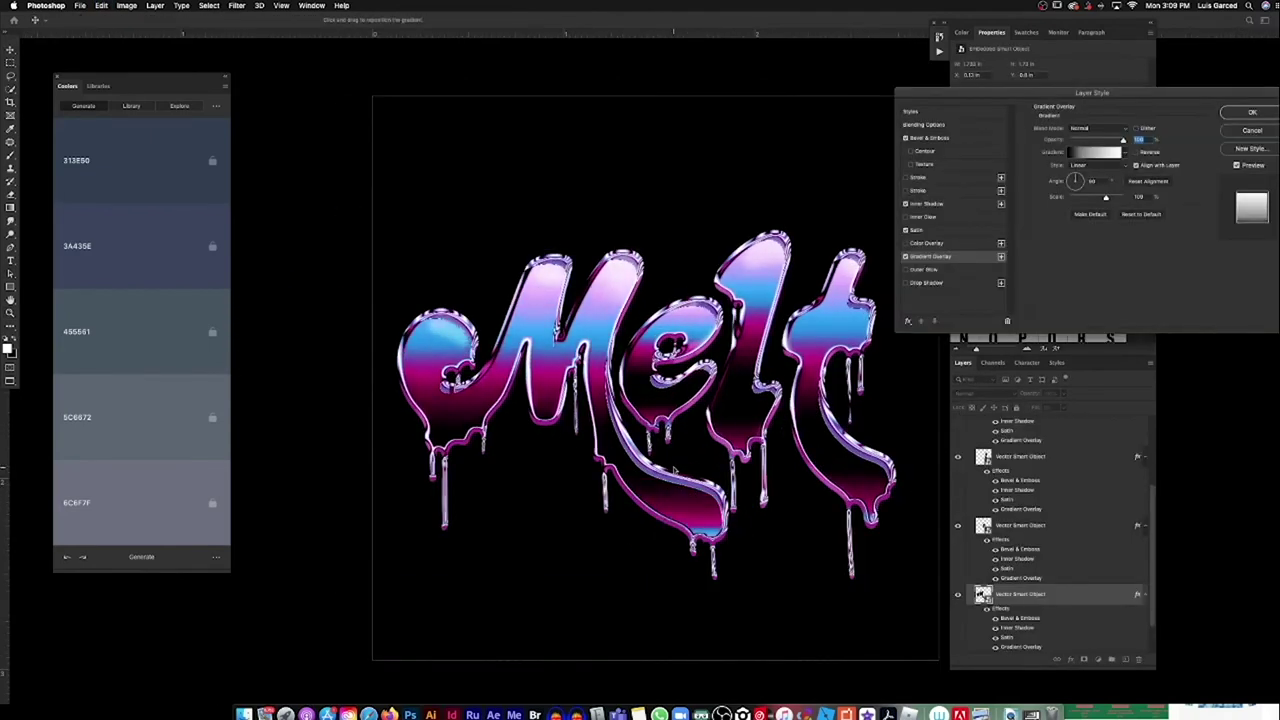
key("Return")
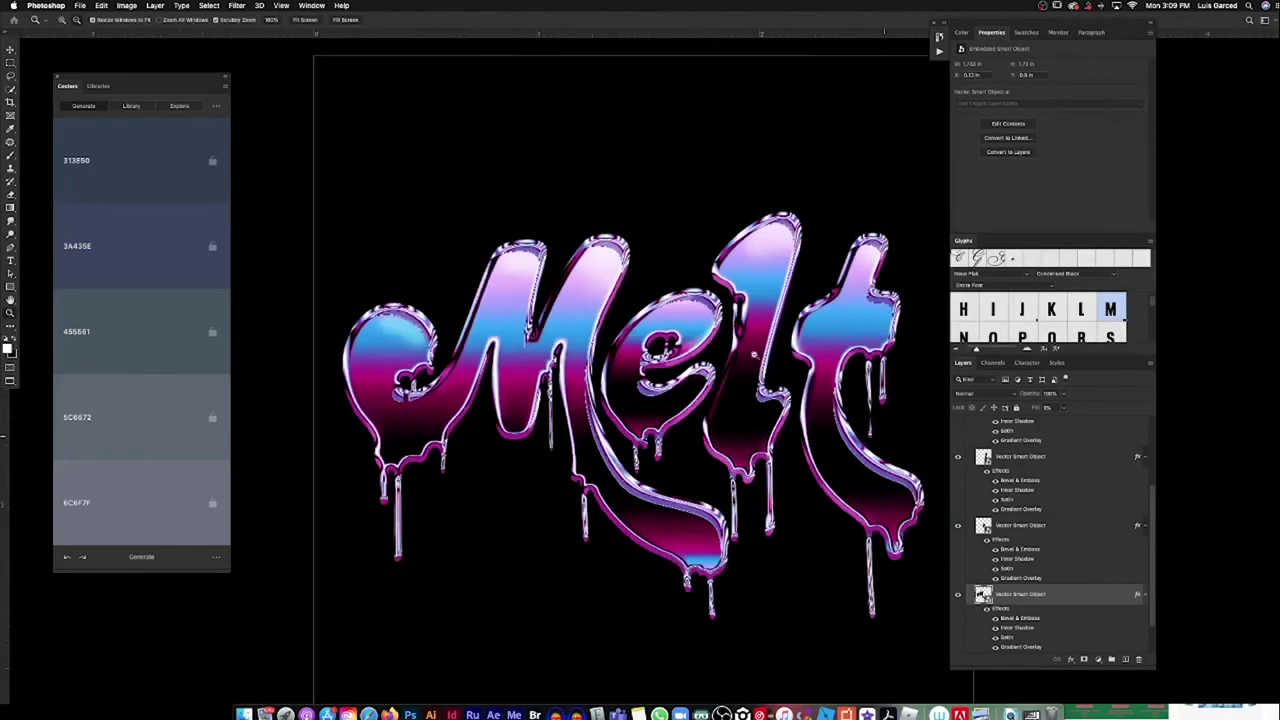
Step: Show the white highlight layer, duplicate it, and blend the copy as Soft Light
scroll(1158, 545, "up", 5)
left_click(958, 427)
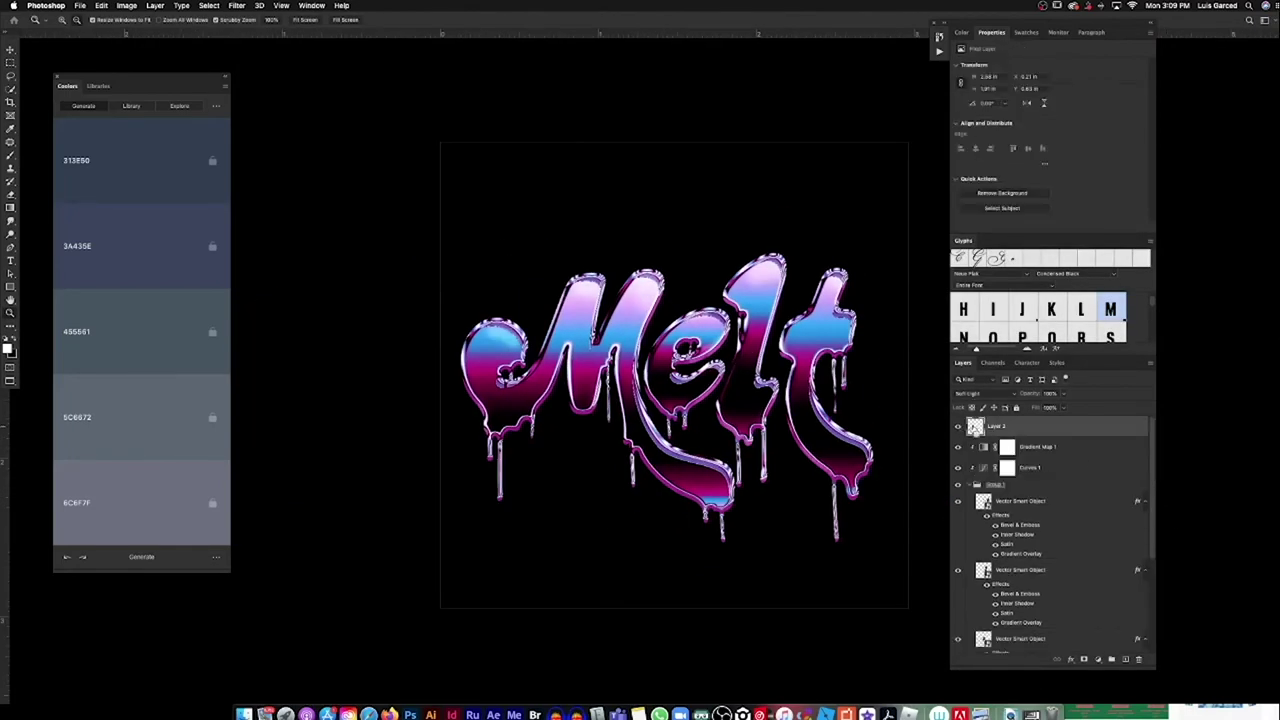
key("ctrl+j")
left_click(975, 394)
left_click(1035, 500)
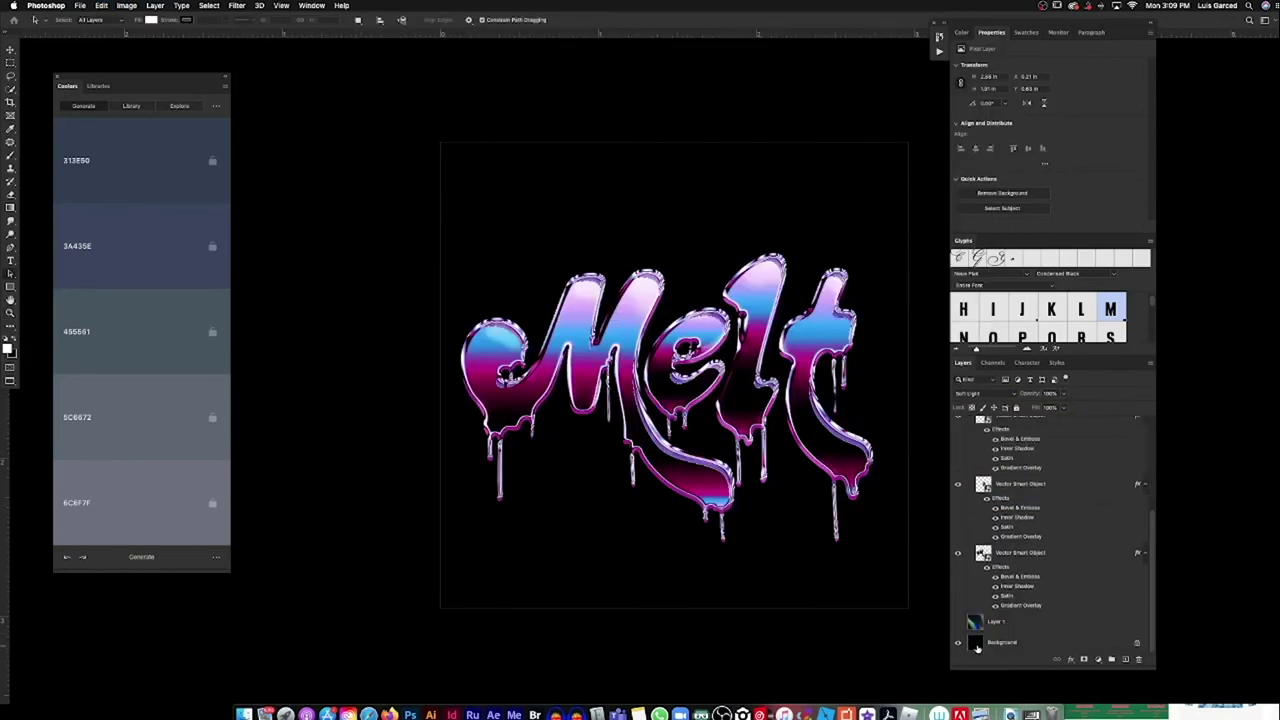
Step: Add a black Solid Color fill layer directly above the Background
left_click(977, 647)
left_click(1098, 659)
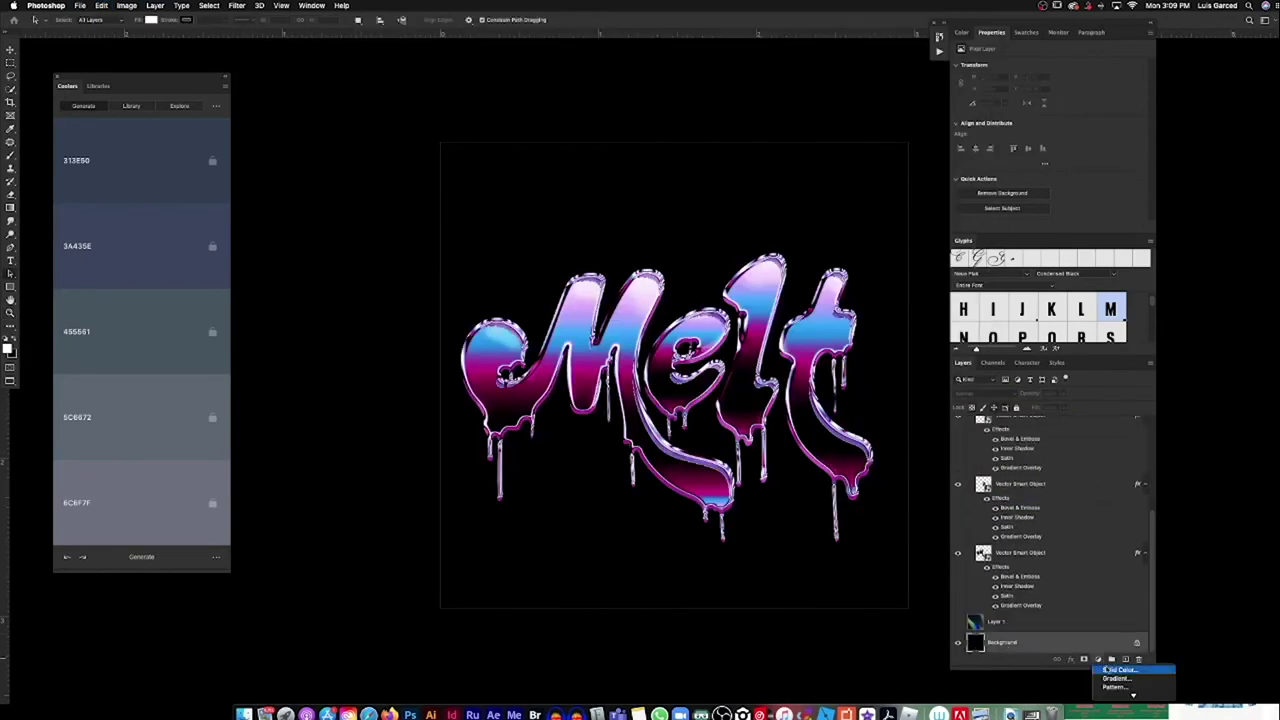
left_click(1120, 669)
left_click(1121, 457)
left_click(1222, 325)
Step: Zoom in and scroll around to inspect the Melt lettering on its black fill
key("z")
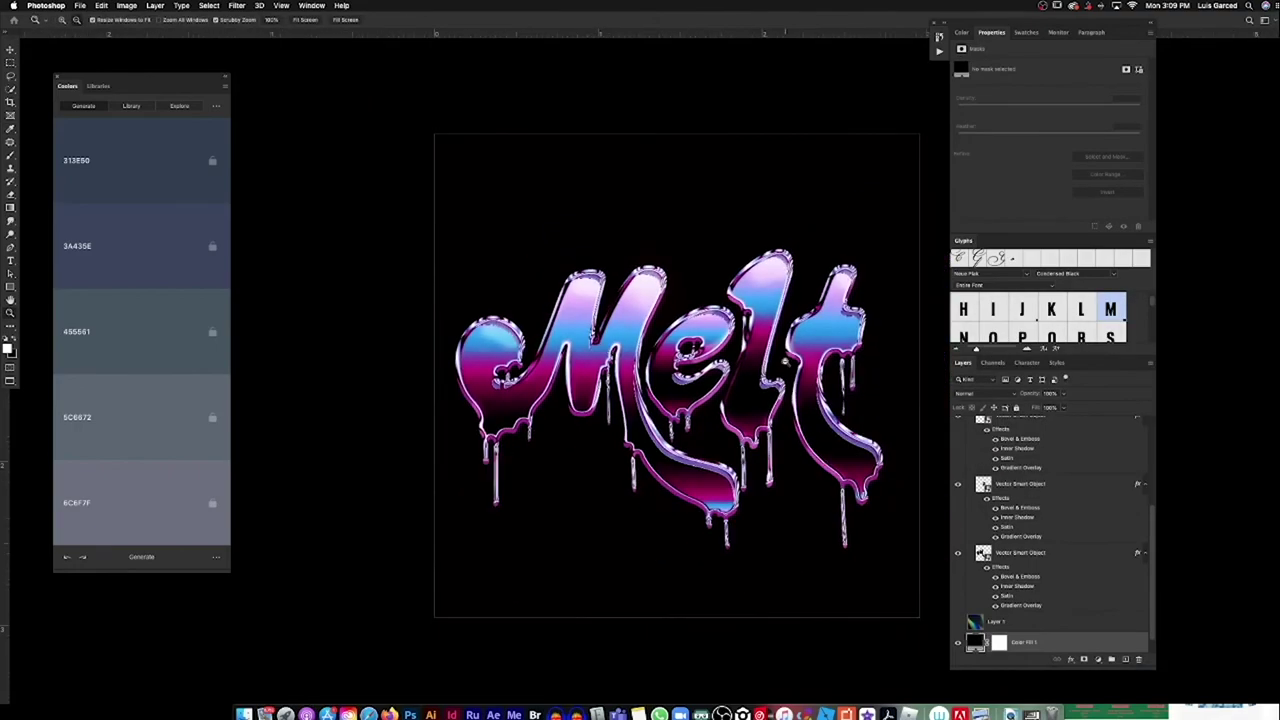
left_click(742, 378)
scroll(703, 379, "down", 2)
scroll(571, 395, "up", 3)
scroll(571, 395, "down", 3)
scroll(636, 345, "up", 2)
scroll(660, 350, "down", 1)
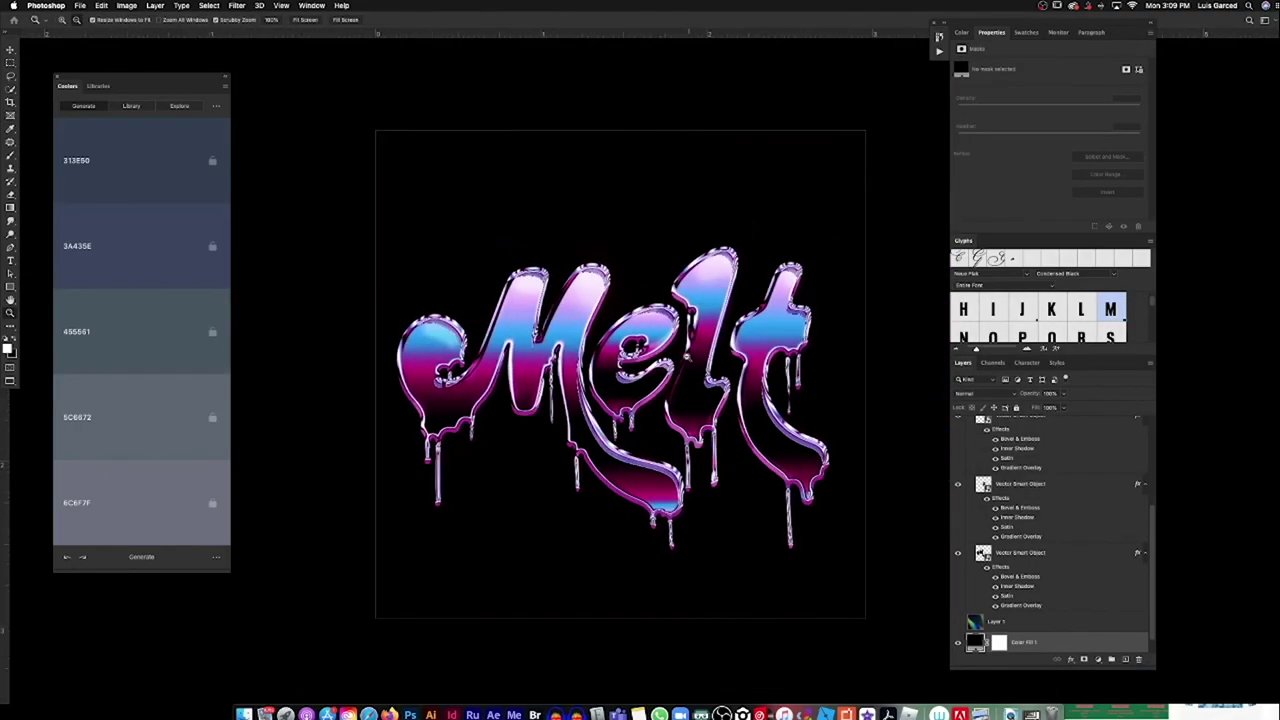
scroll(685, 355, "down", 1)
scroll(686, 355, "up", 2)
scroll(700, 365, "down", 2)
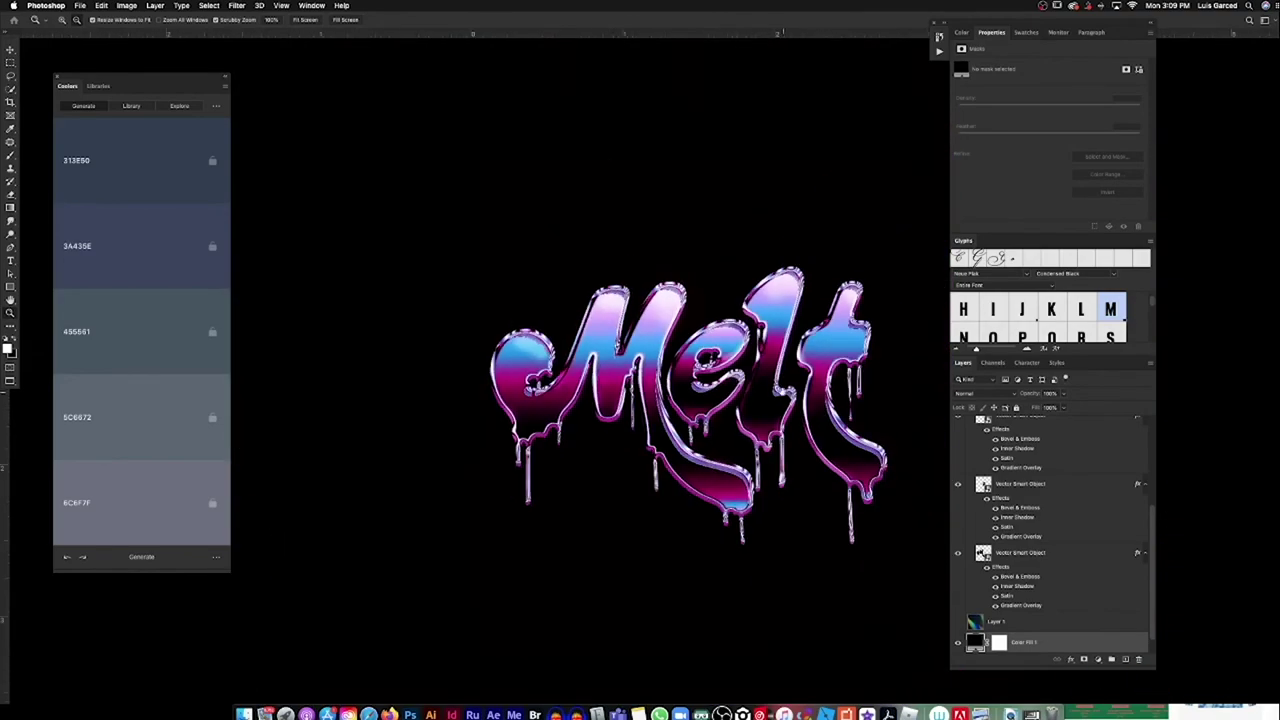
scroll(742, 390, "up", 1)
left_click(363, 692)
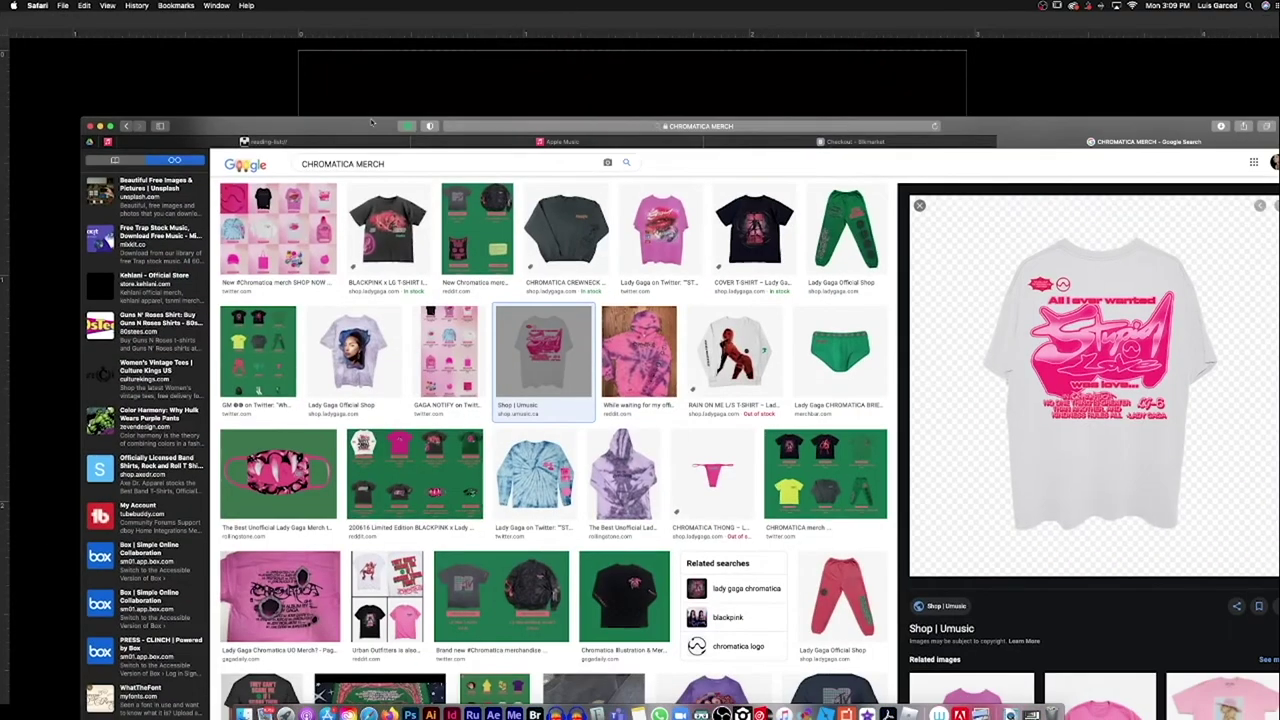
Step: Run a 'lens flare' web search, switch to image results, and open the purple flare thumbnail
left_click(513, 127)
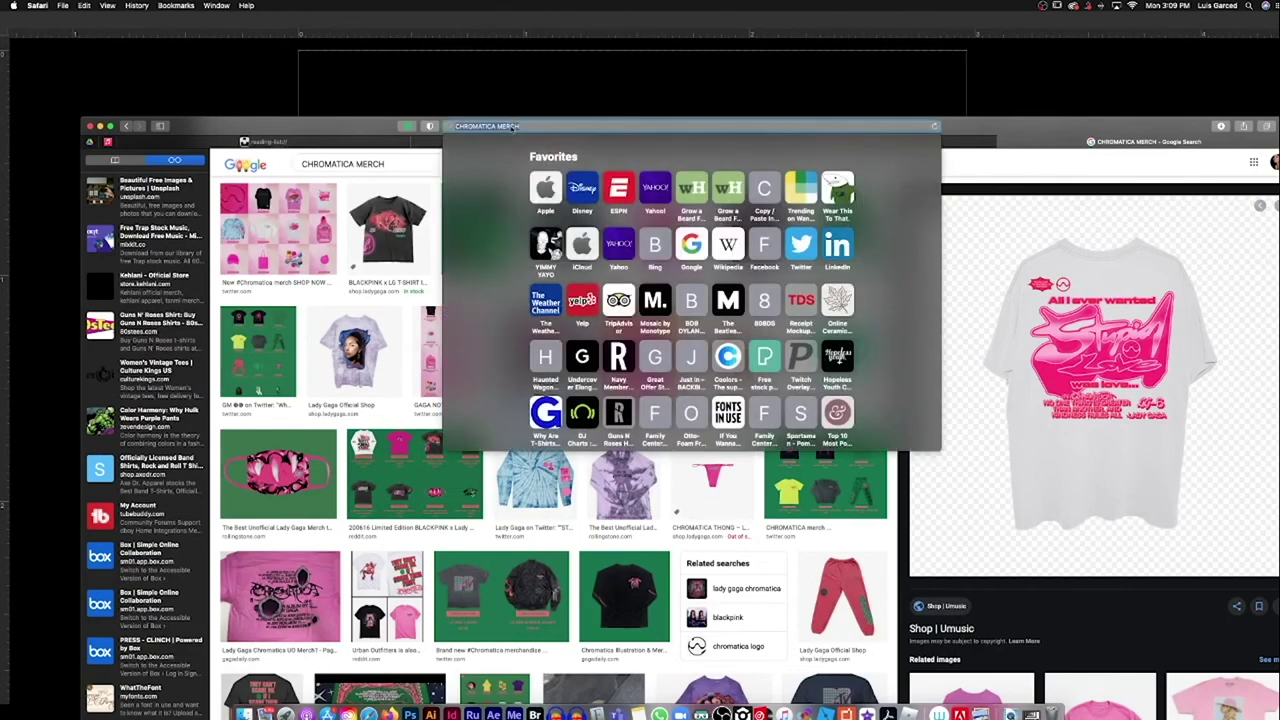
type("NS FLARE")
key("Return")
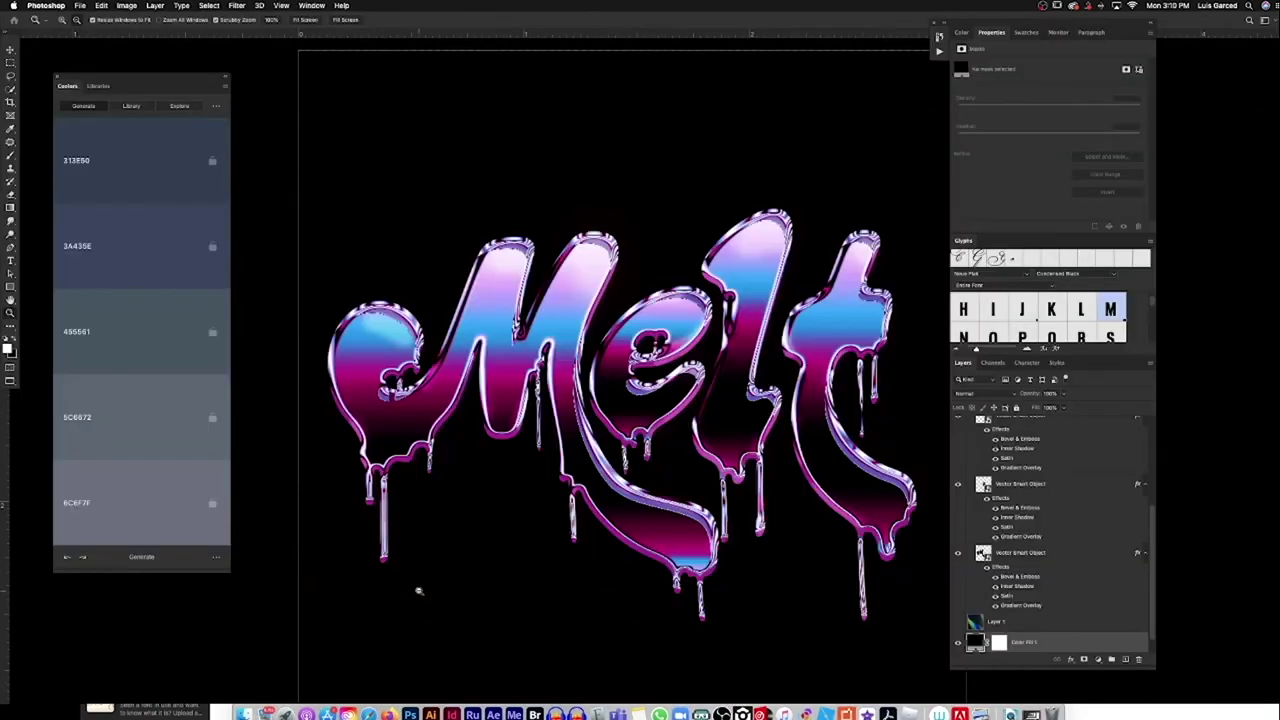
left_click(372, 702)
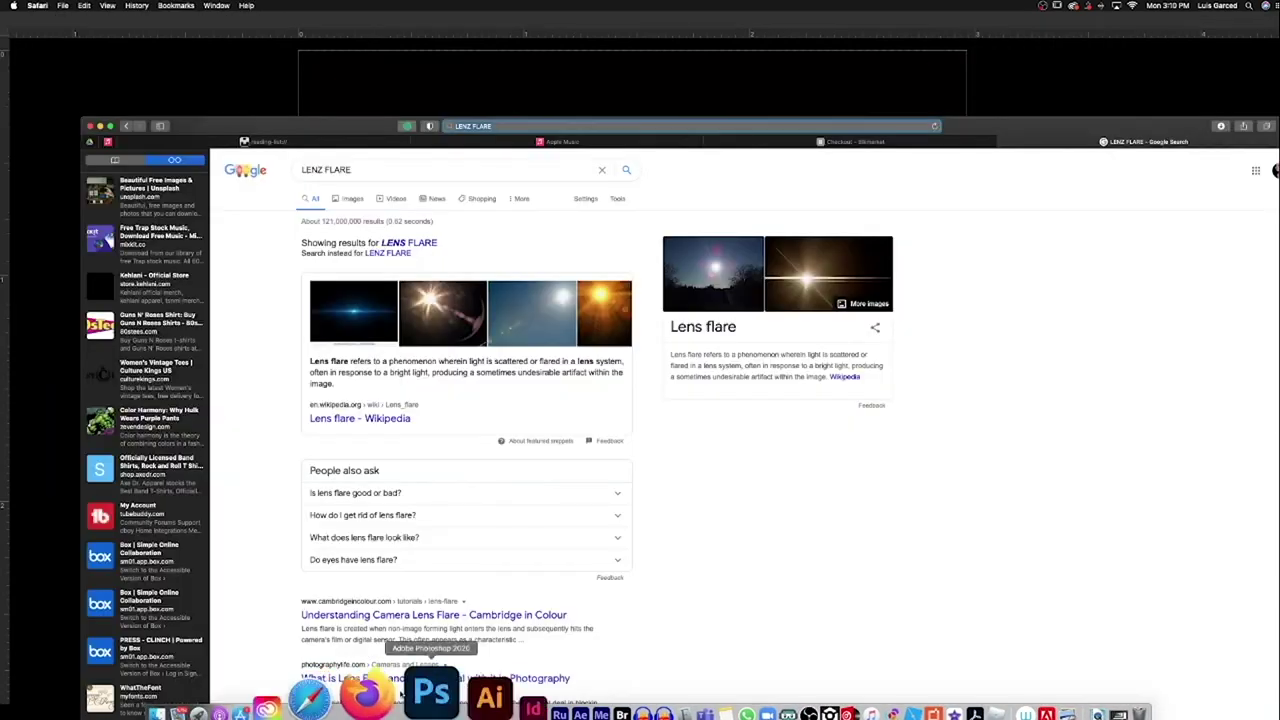
left_click(363, 200)
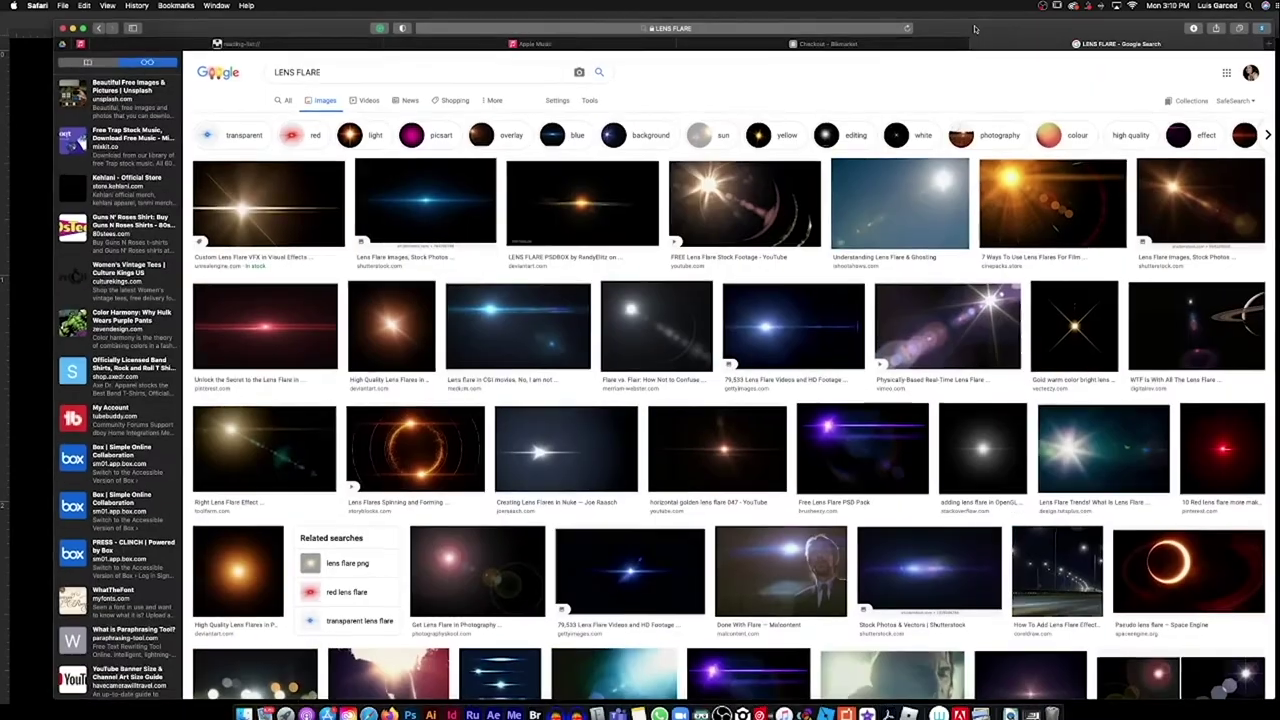
left_click(860, 445)
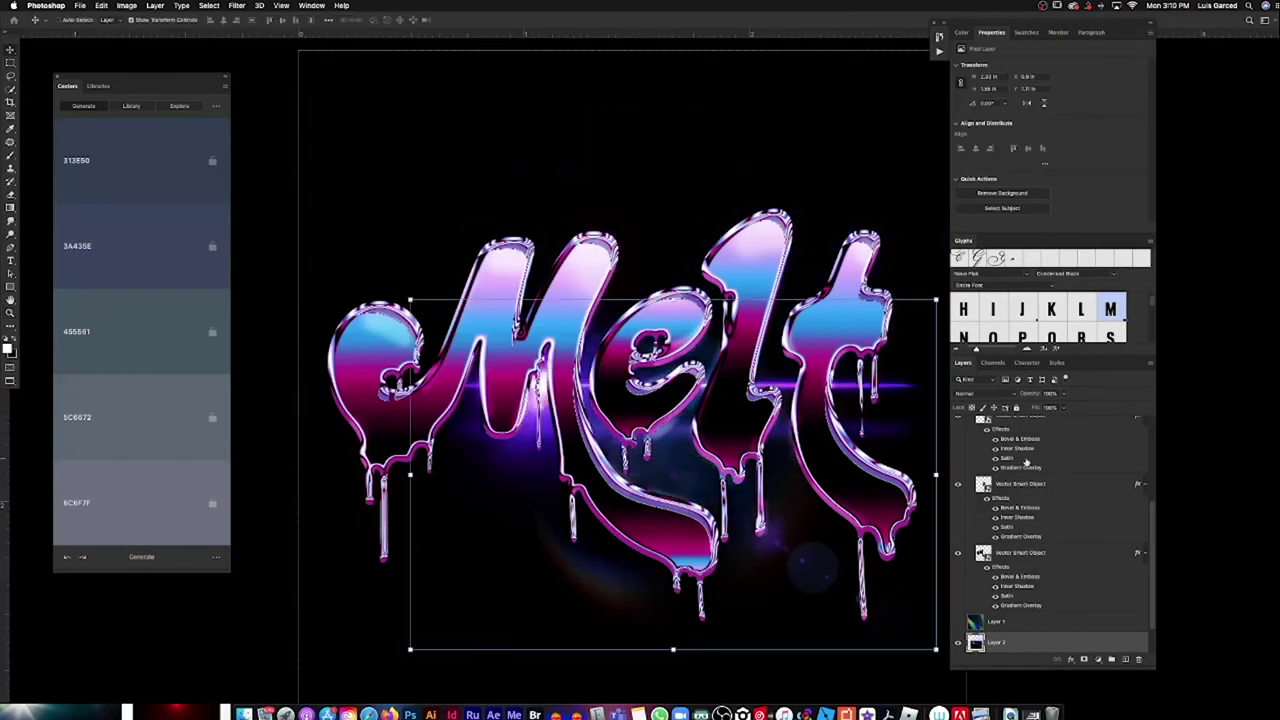
Step: Set the pasted flare layer to Screen blending and nudge it across the lettering
scroll(1139, 574, "up", 3)
scroll(1100, 500, "up", 5)
left_click(965, 393)
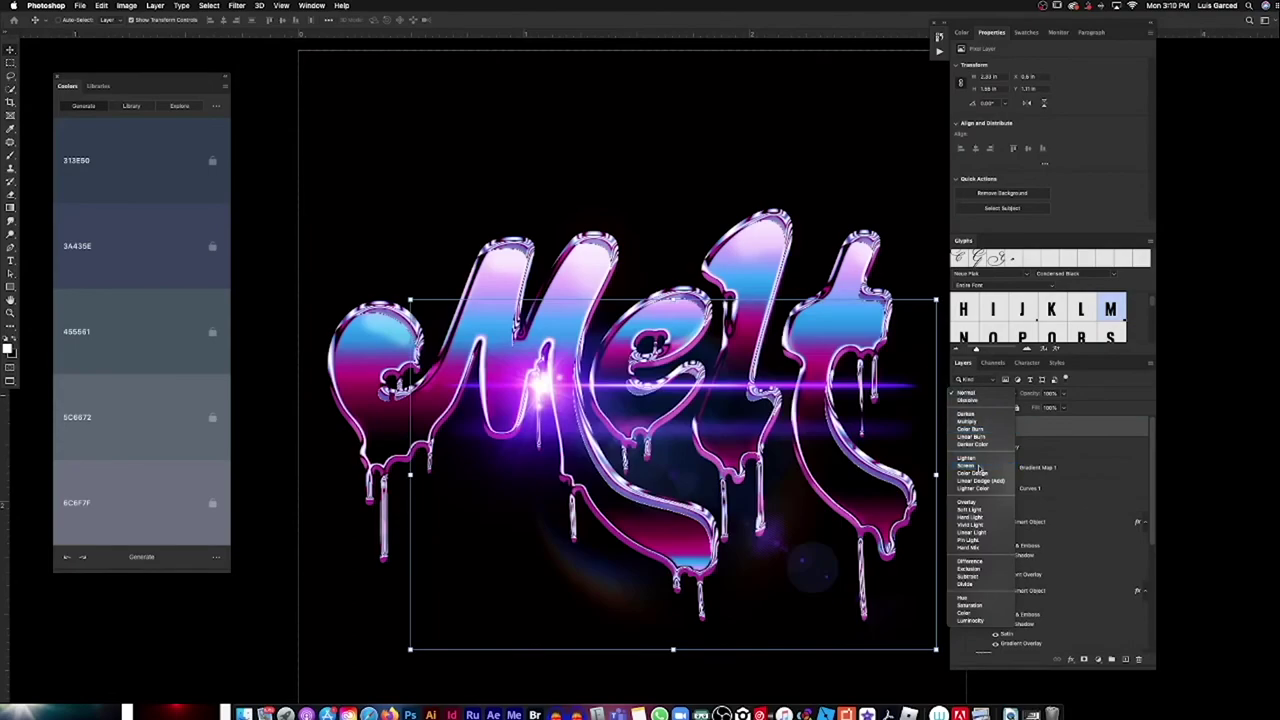
left_click(975, 447)
left_click_drag(622, 400, 630, 400)
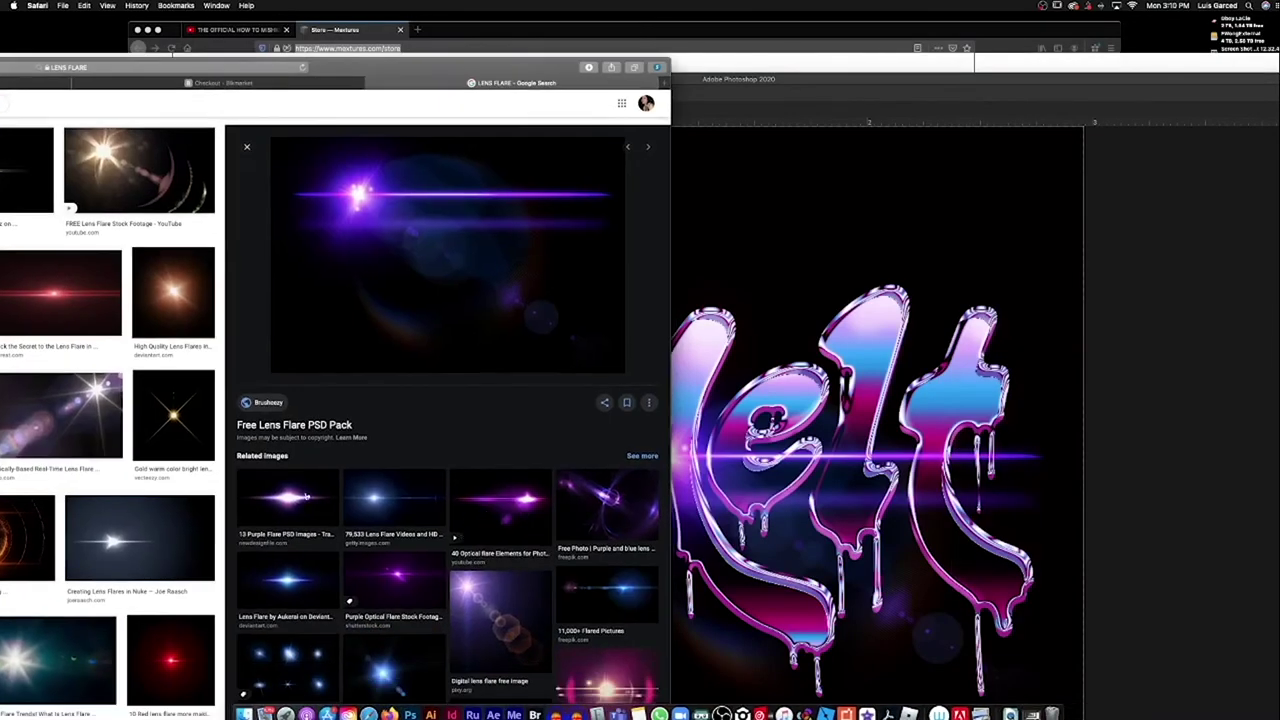
Step: Add a second purple flare in Screen mode over the M, then preview two more flare images
left_click(300, 497)
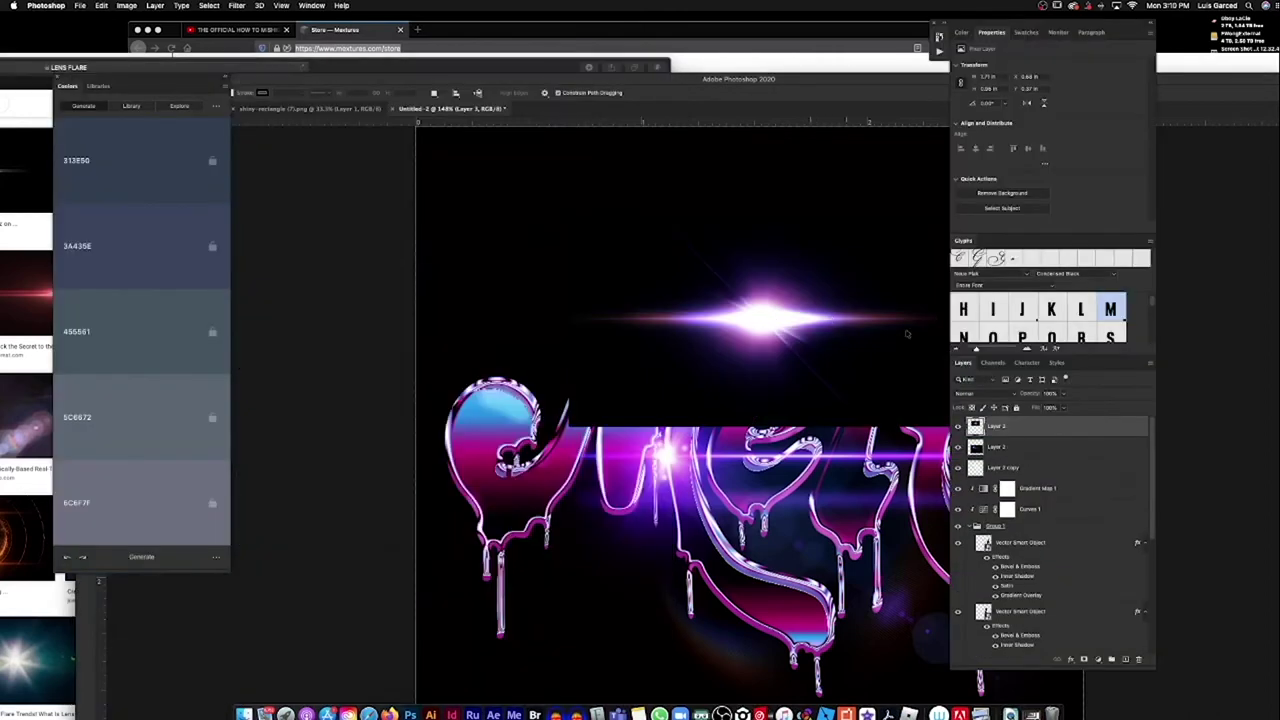
left_click(985, 393)
left_click(975, 463)
left_click_drag(805, 336, 772, 352)
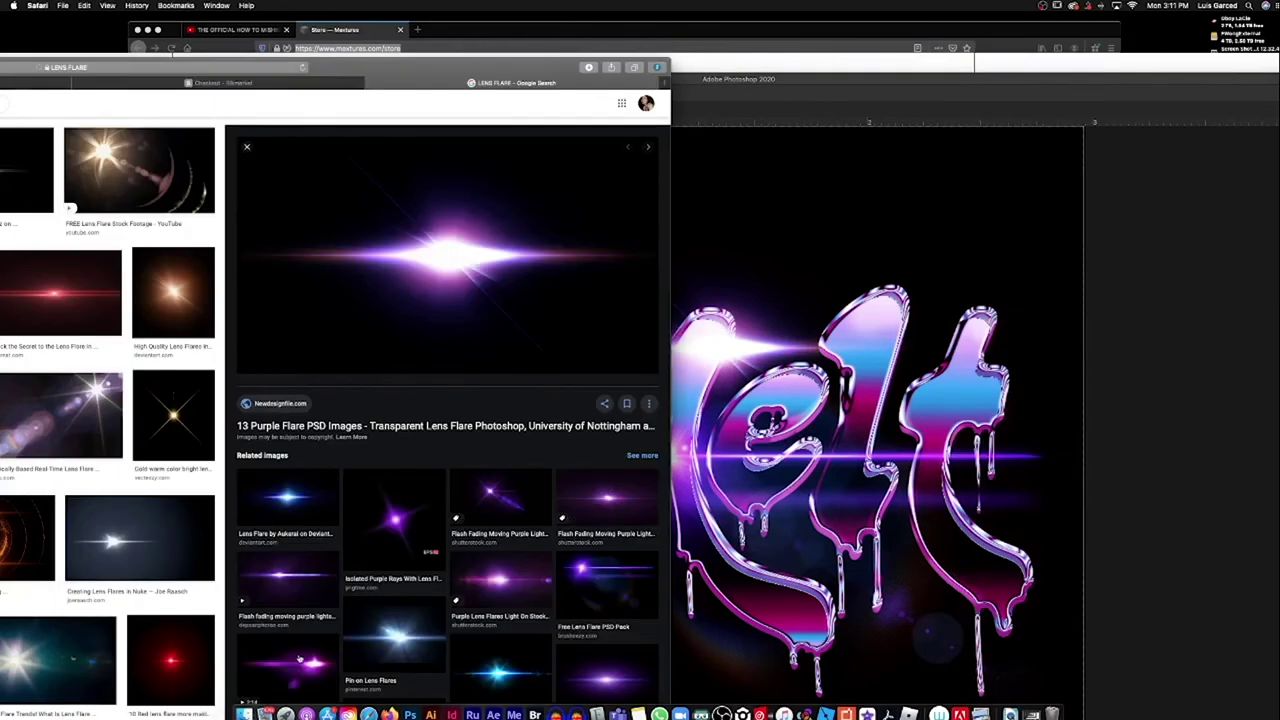
left_click(298, 658)
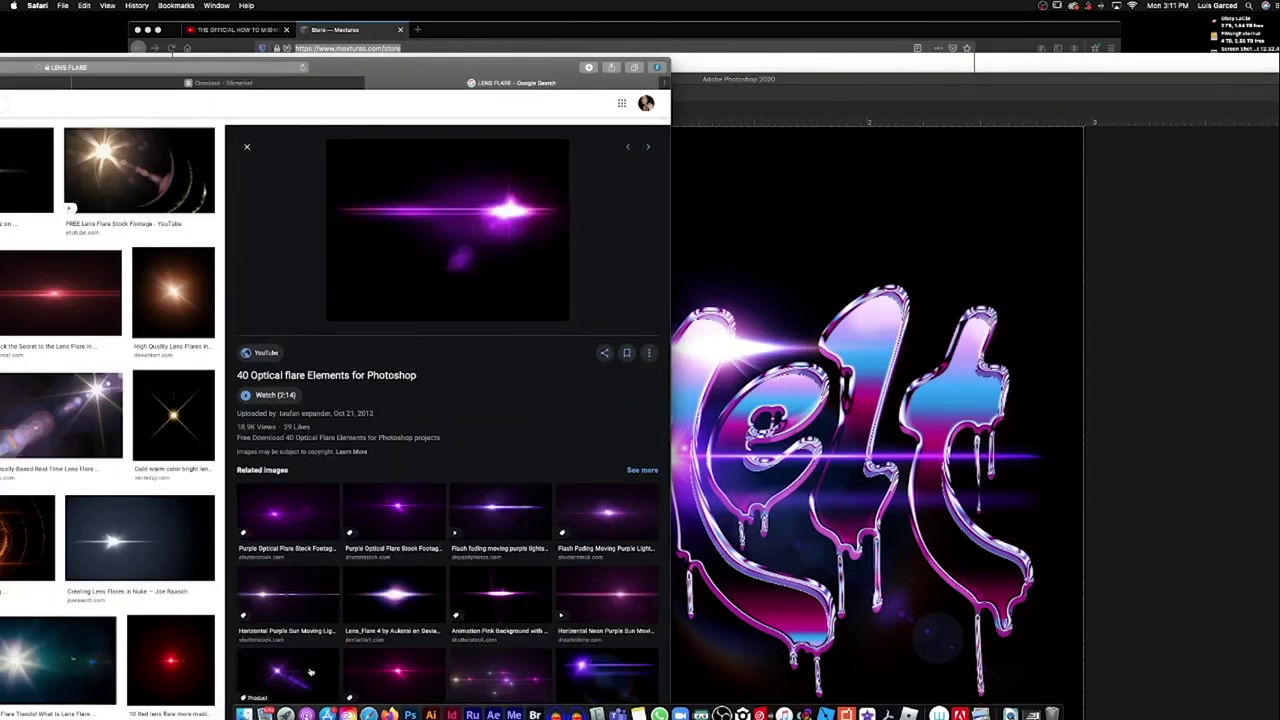
left_click(429, 519)
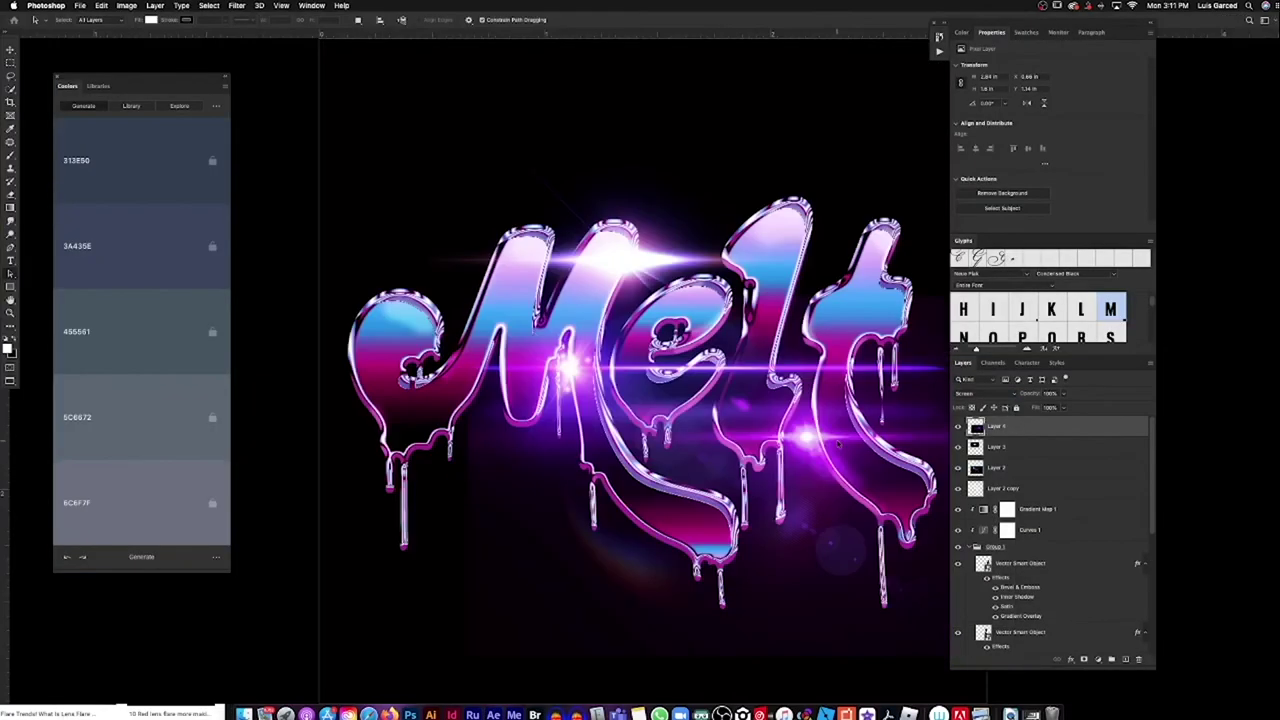
Step: Shrink the flare, move it right, and place a smaller duplicate near the e and l
key("ctrl+t")
left_click_drag(467, 286, 873, 483)
key("Return")
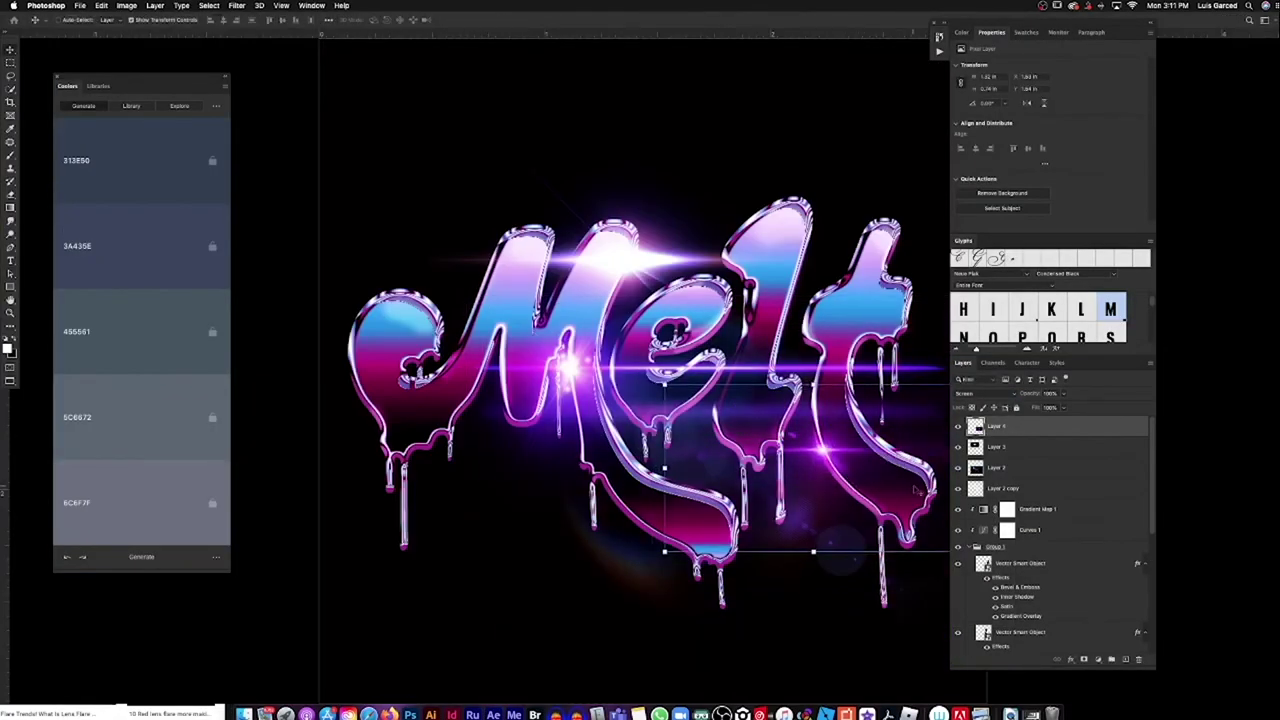
key("ctrl+j")
key("ctrl+t")
mouse_move(916, 487)
left_mouse_down()
mouse_move(791, 325)
mouse_move(864, 318)
mouse_move(450, 318)
left_mouse_up()
key("Return")
Step: Add two more flare copies and reposition the Layer 2 flare over the lettering
key("ctrl+j")
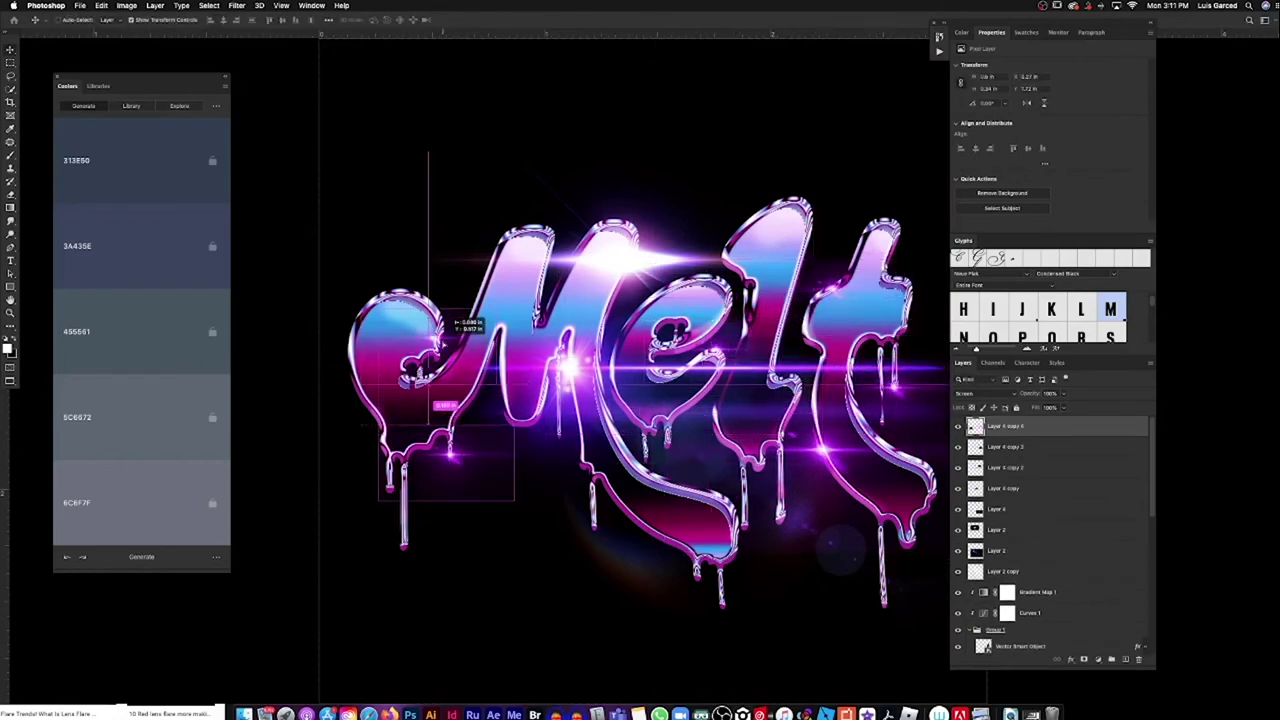
key("ctrl+j")
key("ctrl+minus")
key("ctrl+0")
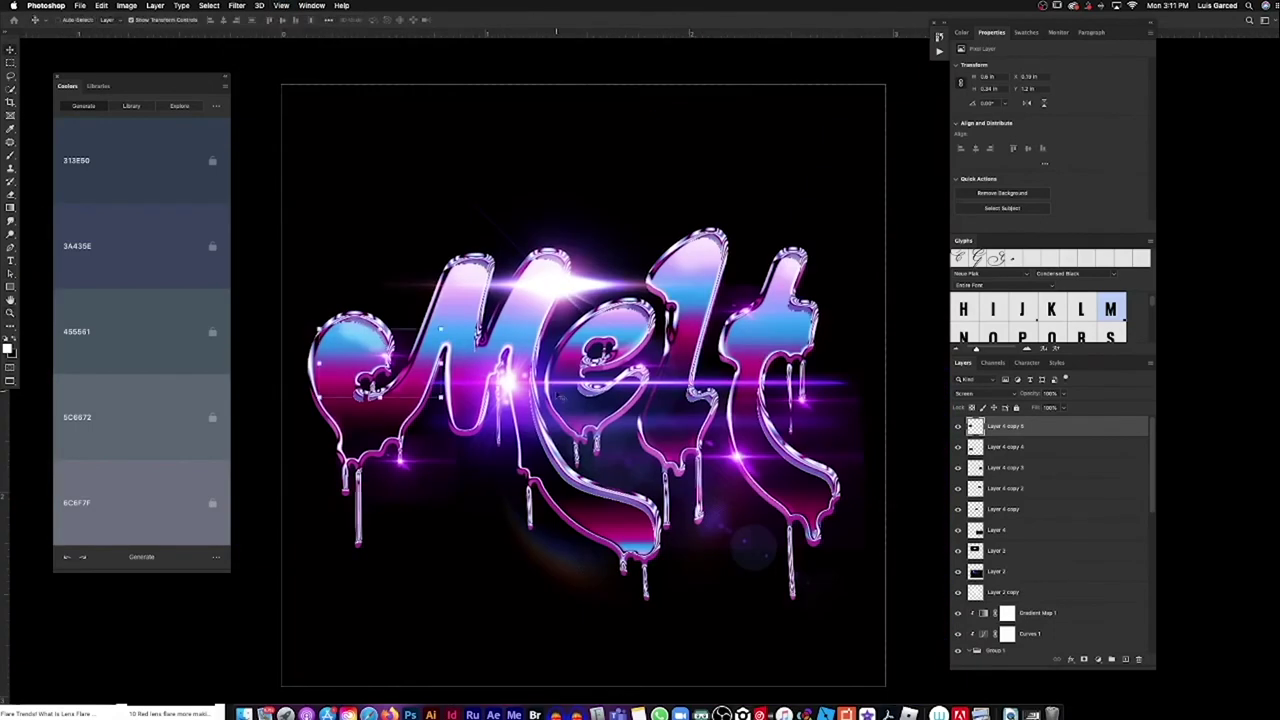
left_click(809, 363)
left_click(800, 382)
left_click(640, 390)
right_click(512, 390)
left_click(524, 397)
key("ctrl+t")
mouse_move(700, 371)
left_mouse_down()
mouse_move(684, 380)
mouse_move(697, 391)
left_mouse_up()
key("Return")
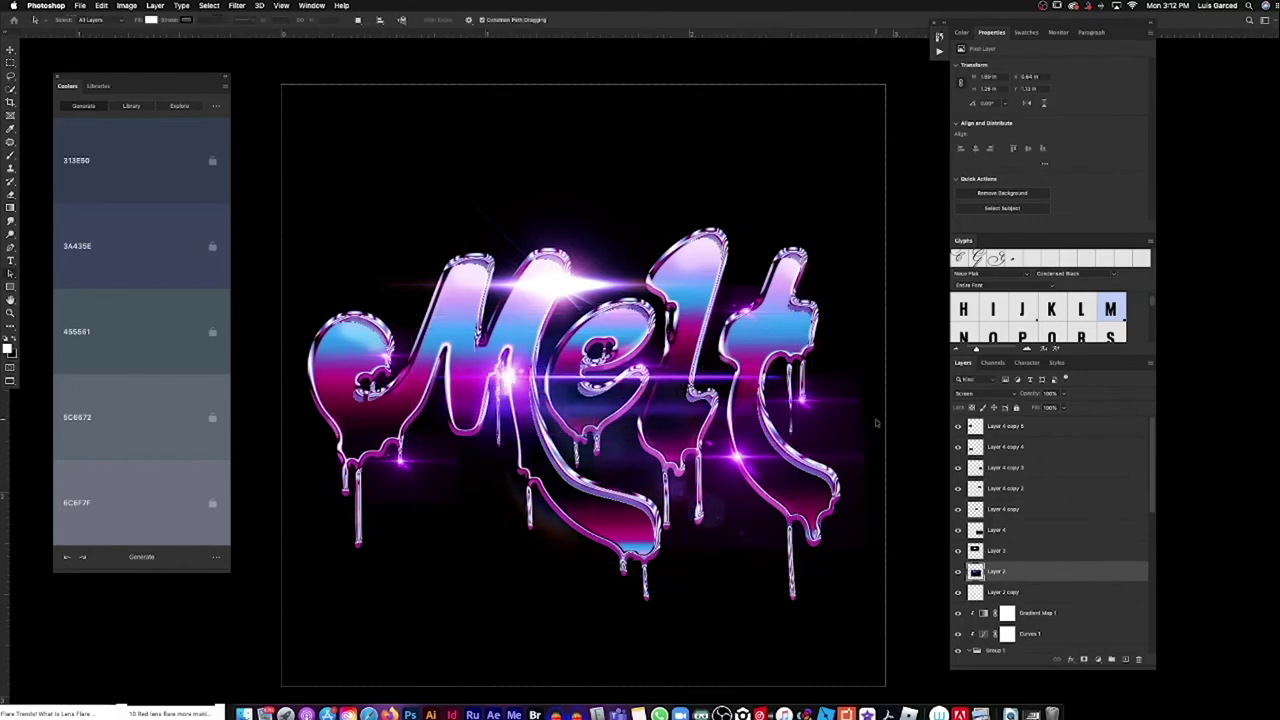
Step: Duplicate the Layer 2 flare as a smaller copy moved up and to the left
key("ctrl+j")
key("ctrl+t")
mouse_move(797, 315)
left_mouse_down()
mouse_move(410, 293)
mouse_move(769, 306)
left_mouse_up()
key("Return")
key("p")
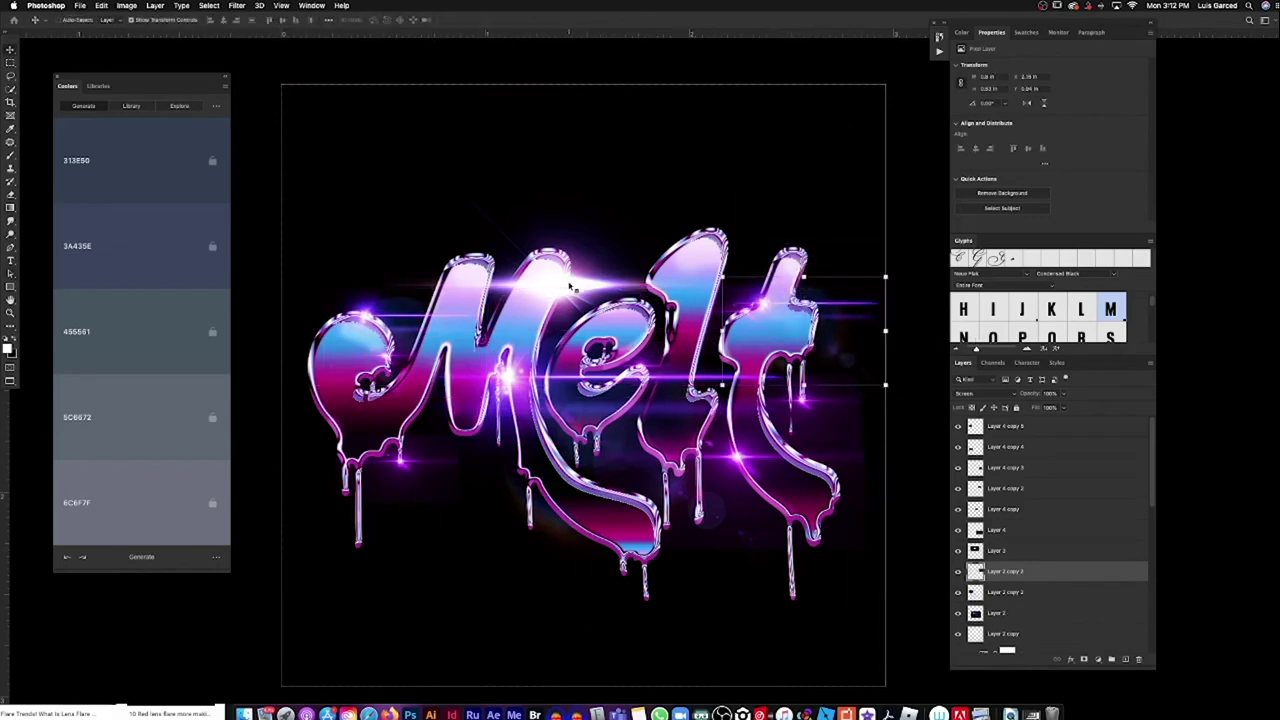
left_click(570, 287)
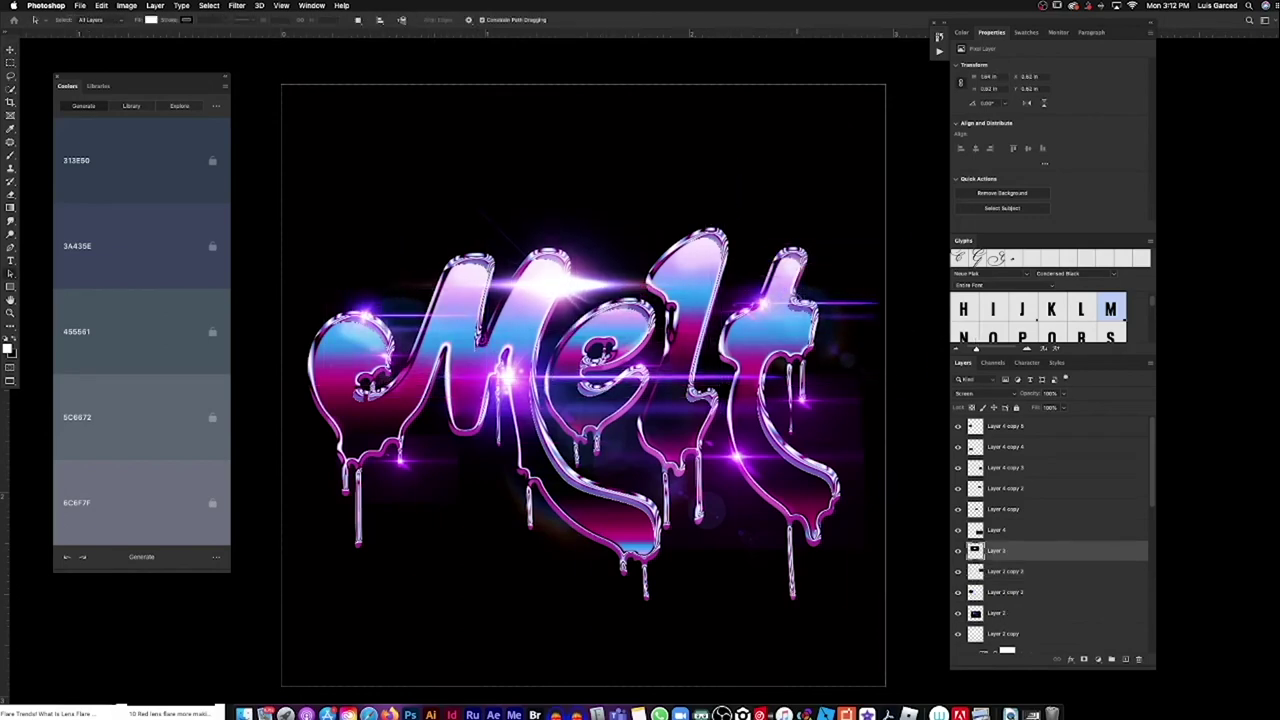
key("ctrl+plus")
Step: Select the flare layer on the t and move that copy into position
right_click(757, 300)
left_click(790, 318)
key("ctrl+t")
key("Return")
left_click_drag(880, 300, 850, 296)
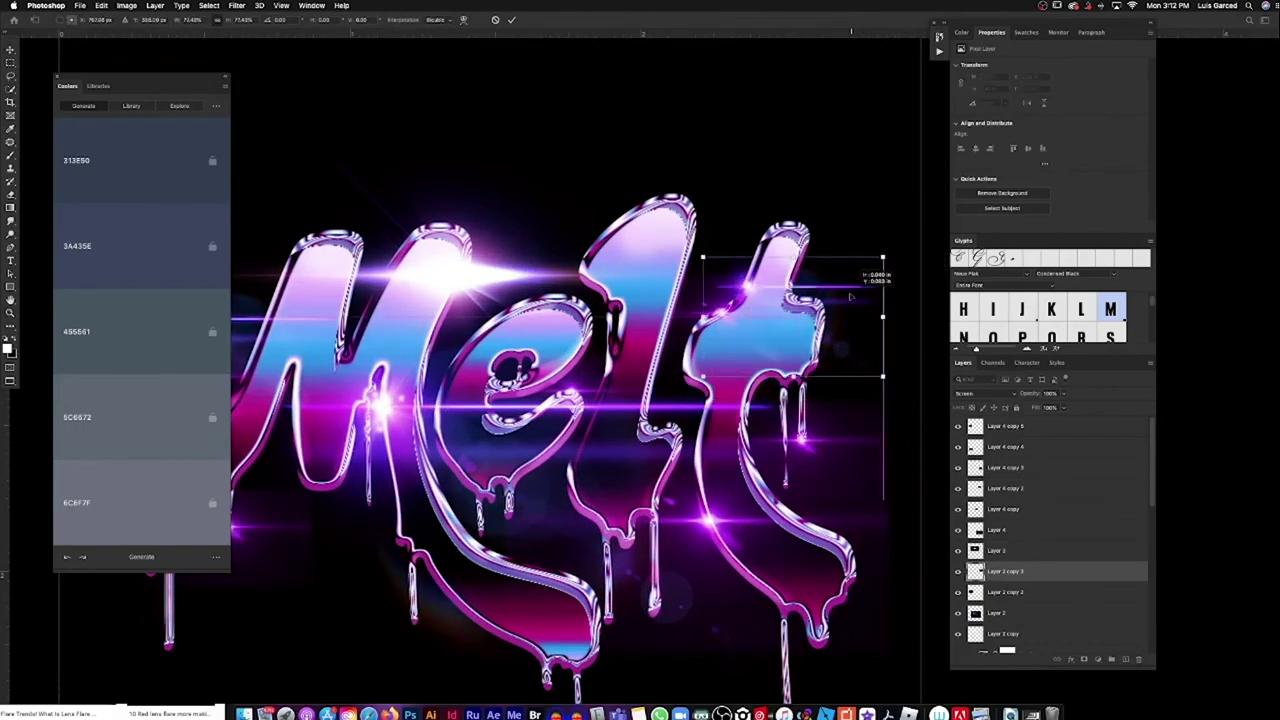
key("ctrl+minus")
key("ctrl+0")
Step: Select the Layer 2 flare and resize it with Free Transform
left_click(570, 415)
right_click(545, 393)
left_click(580, 412)
key("ctrl+t")
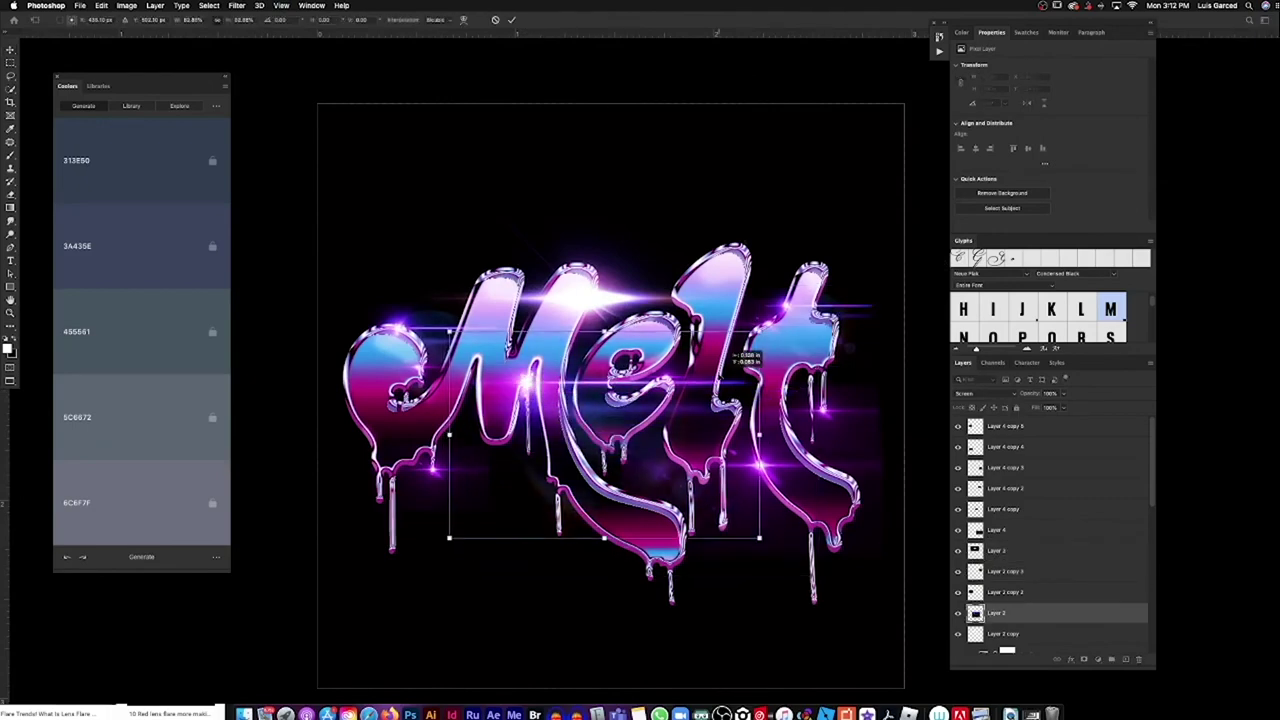
key("Return")
key("z")
left_click(310, 20)
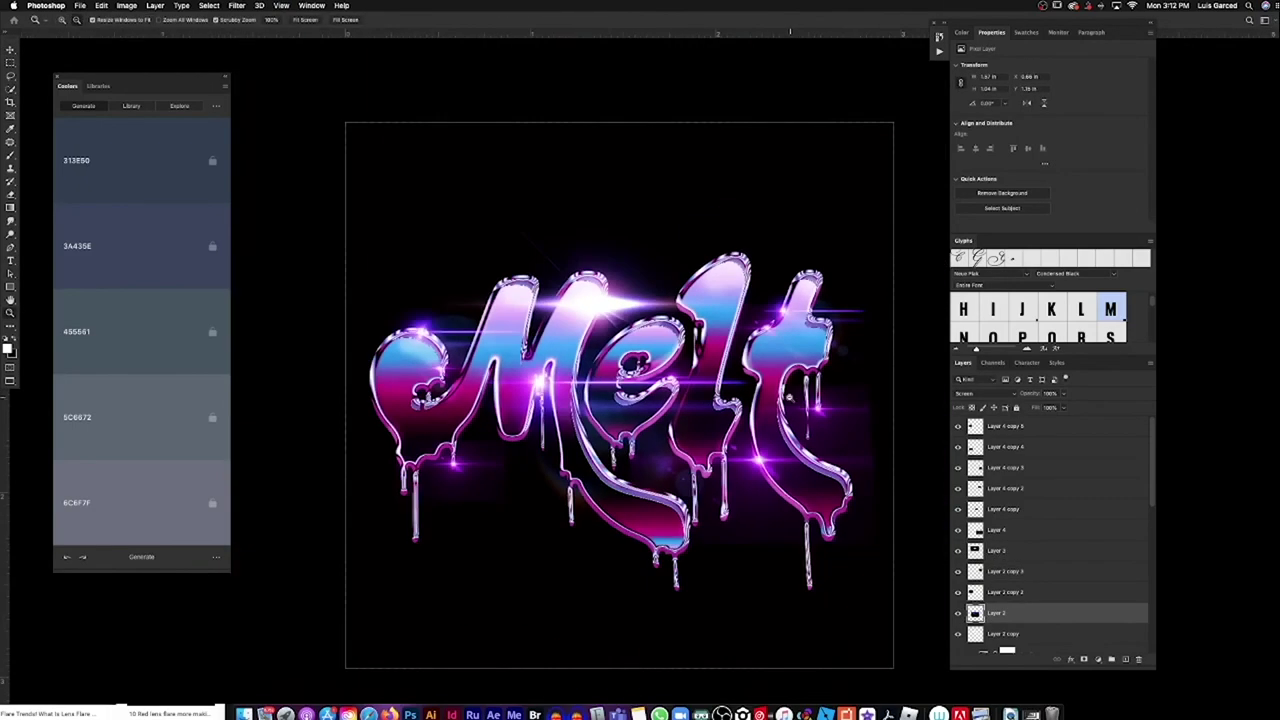
scroll(958, 483, "down", 5)
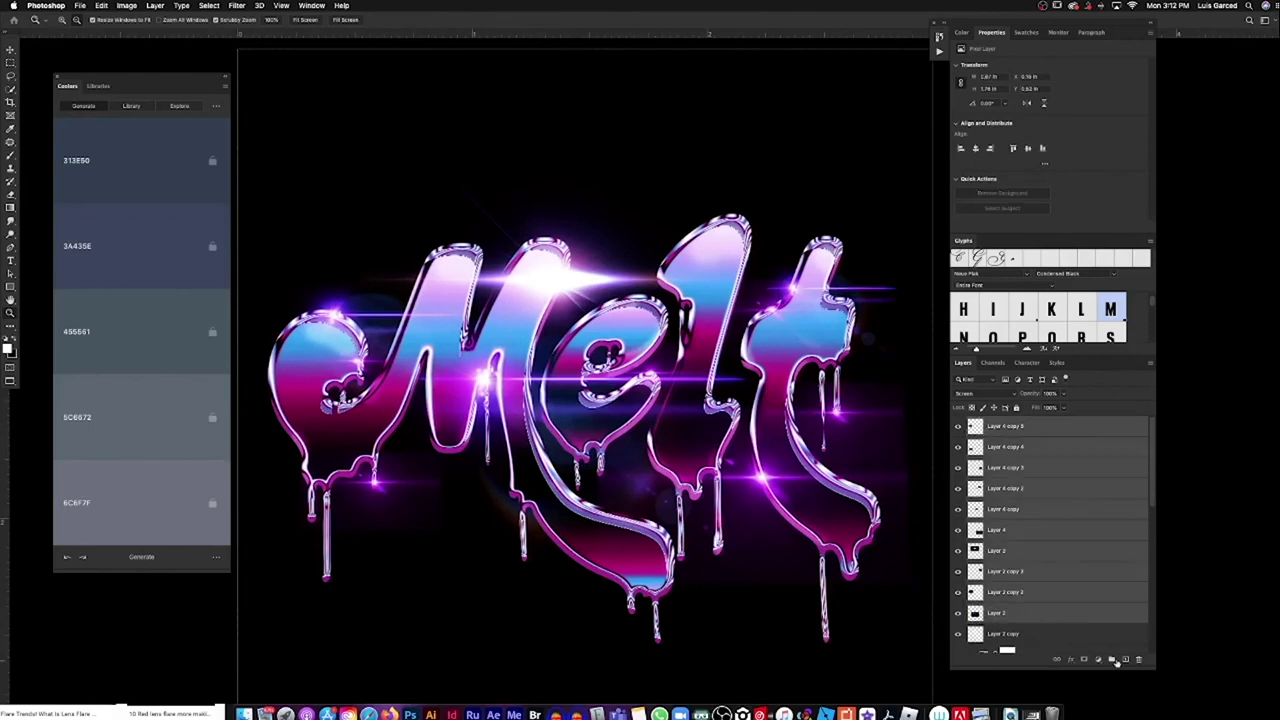
Step: Group the flare layers with Ctrl+G and compare the artwork with the group hidden
key("ctrl+g")
left_click(958, 422)
left_click(958, 422)
left_click(968, 497)
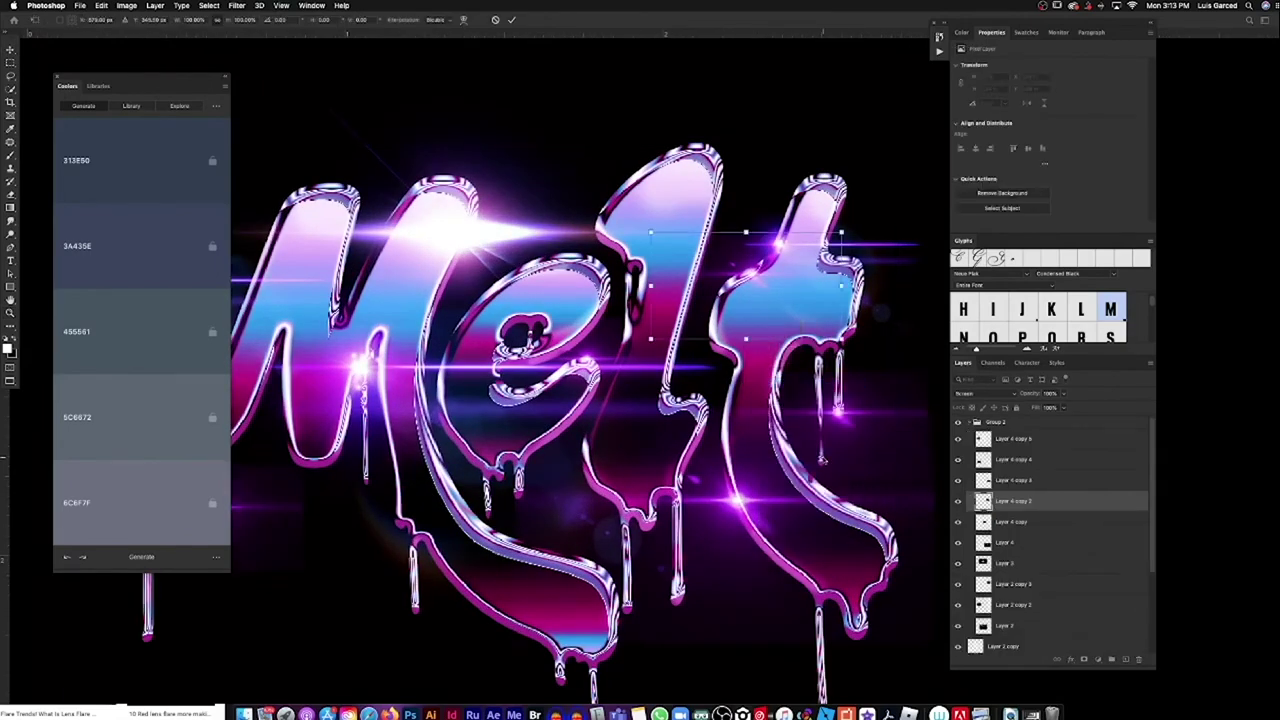
left_click(970, 422)
Step: Add a black Drop Shadow to the lettering group's layer style
double_click(977, 500)
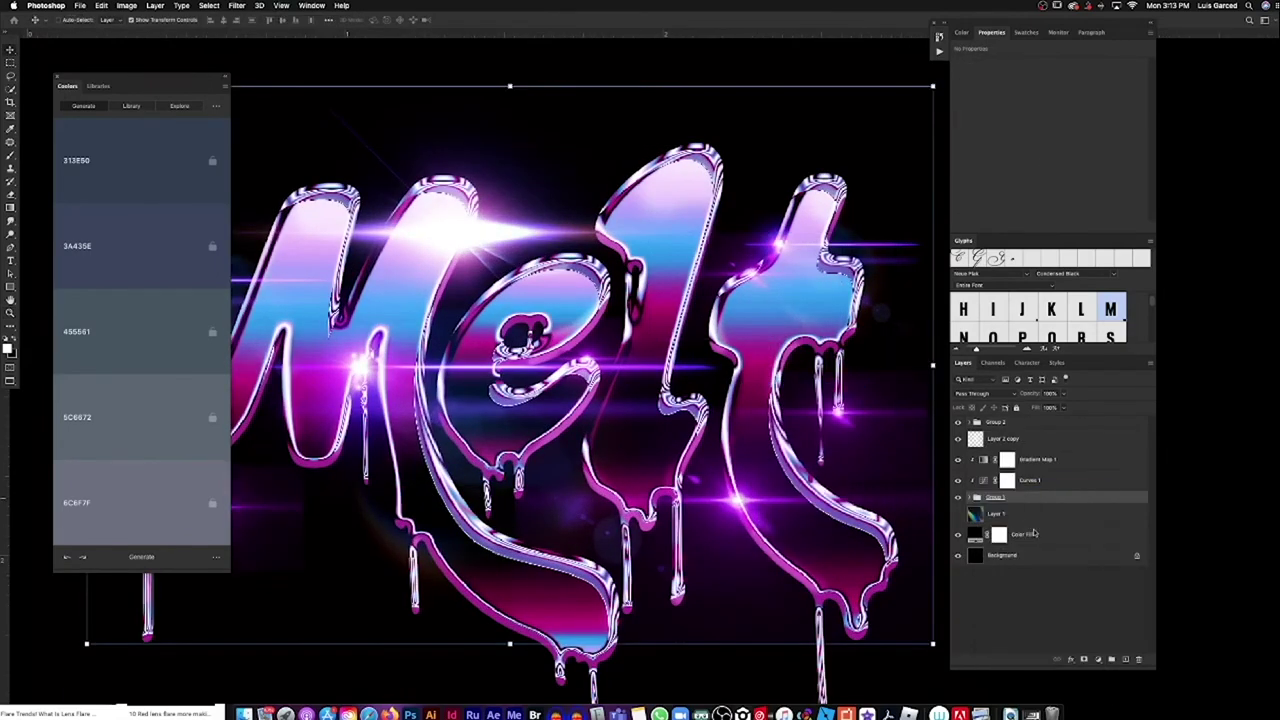
left_click(930, 284)
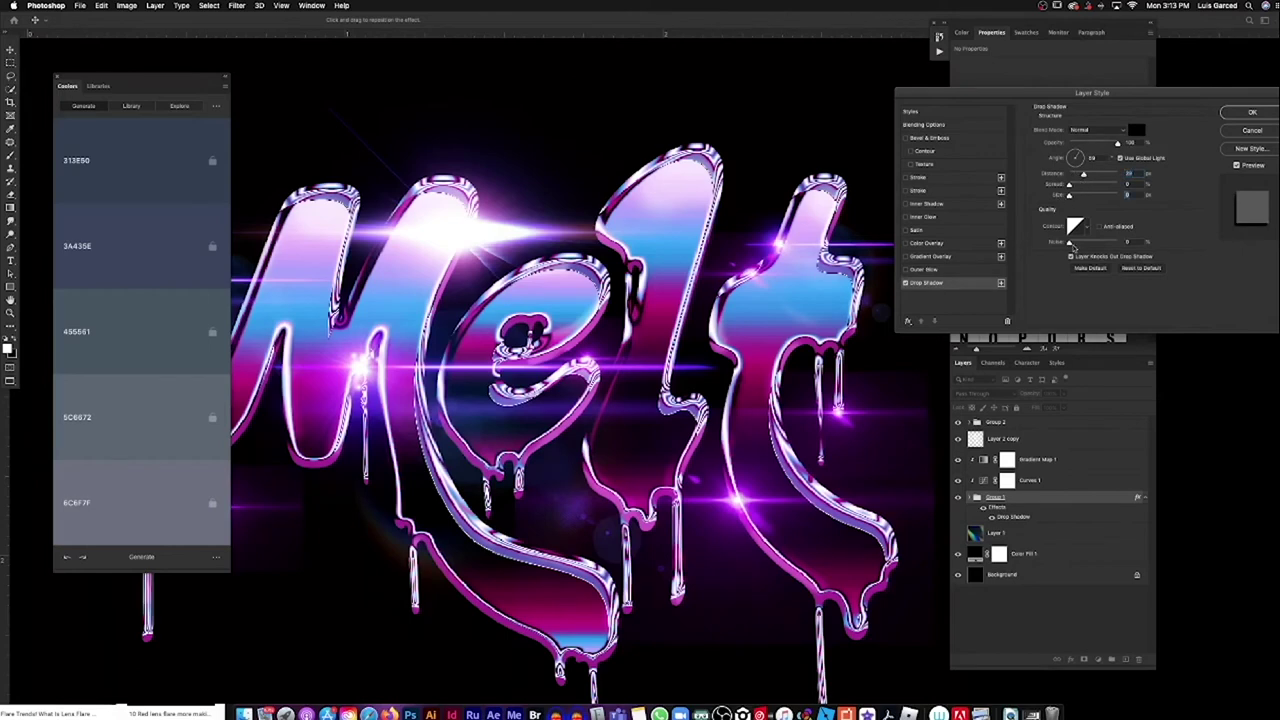
key("ctrl+minus")
key("ctrl+minus")
left_click(1252, 112)
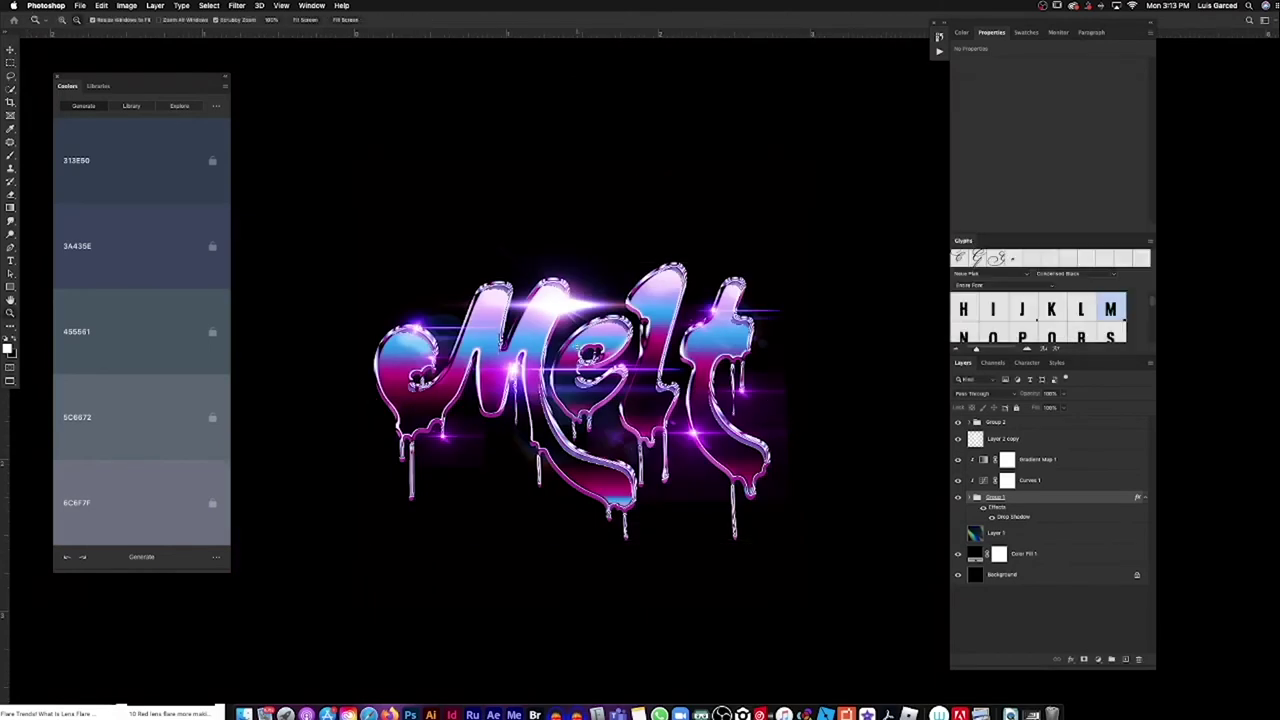
Step: Select Layer 3's glow and shift it slightly to the right
key("ctrl+plus")
key("ctrl+plus")
left_click(467, 390)
right_click(450, 385)
left_click(462, 402)
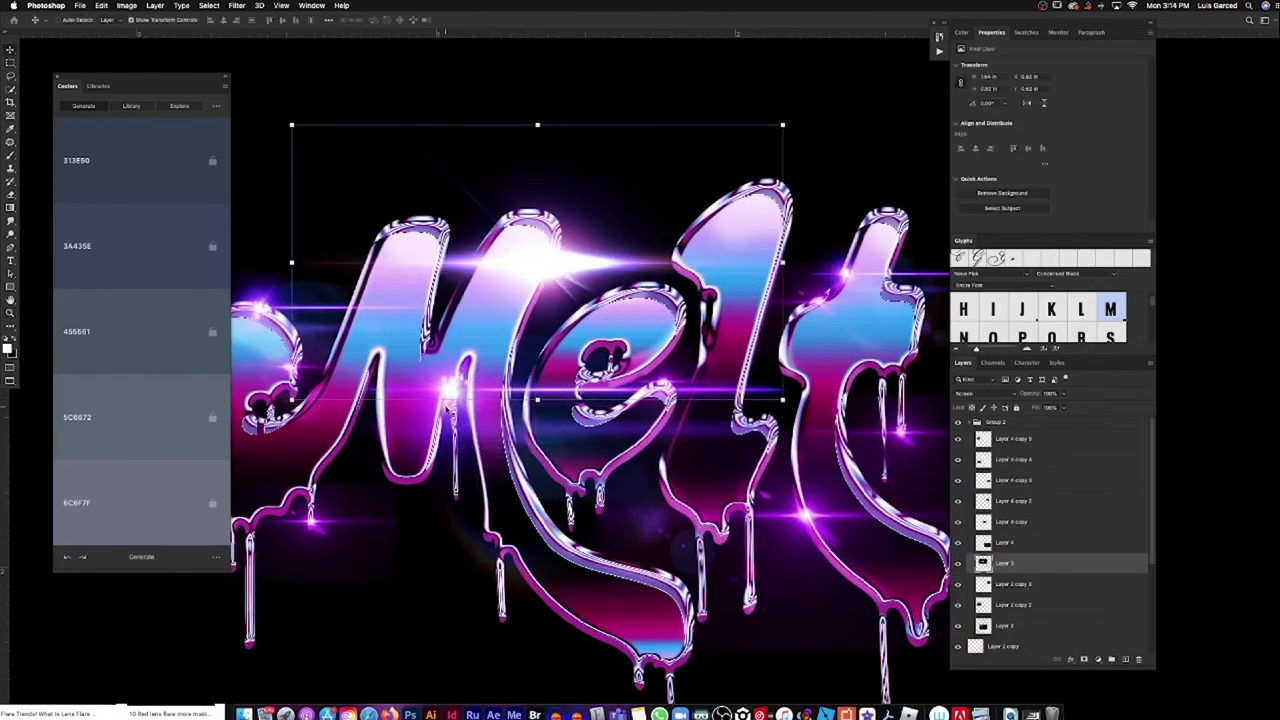
left_click_drag(457, 397, 532, 402)
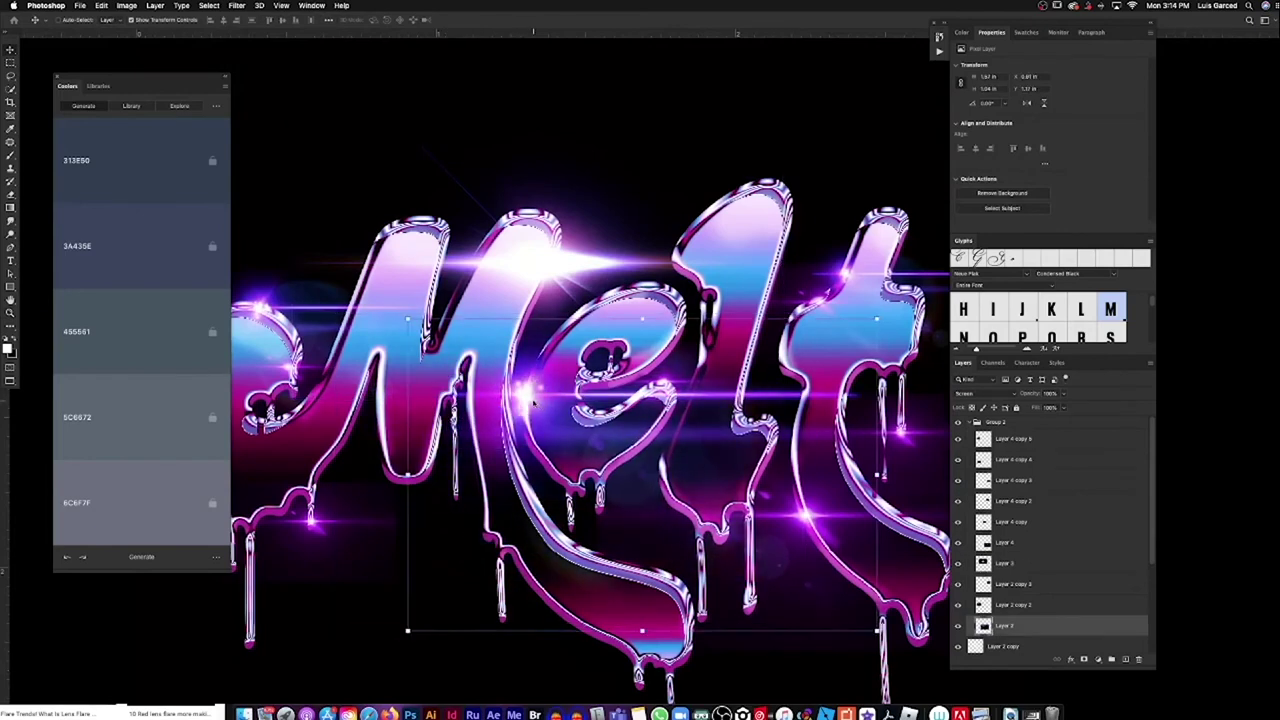
Step: Duplicate the flare, scale it down, and place it on the lower drips
key("ctrl+j")
key("ctrl+t")
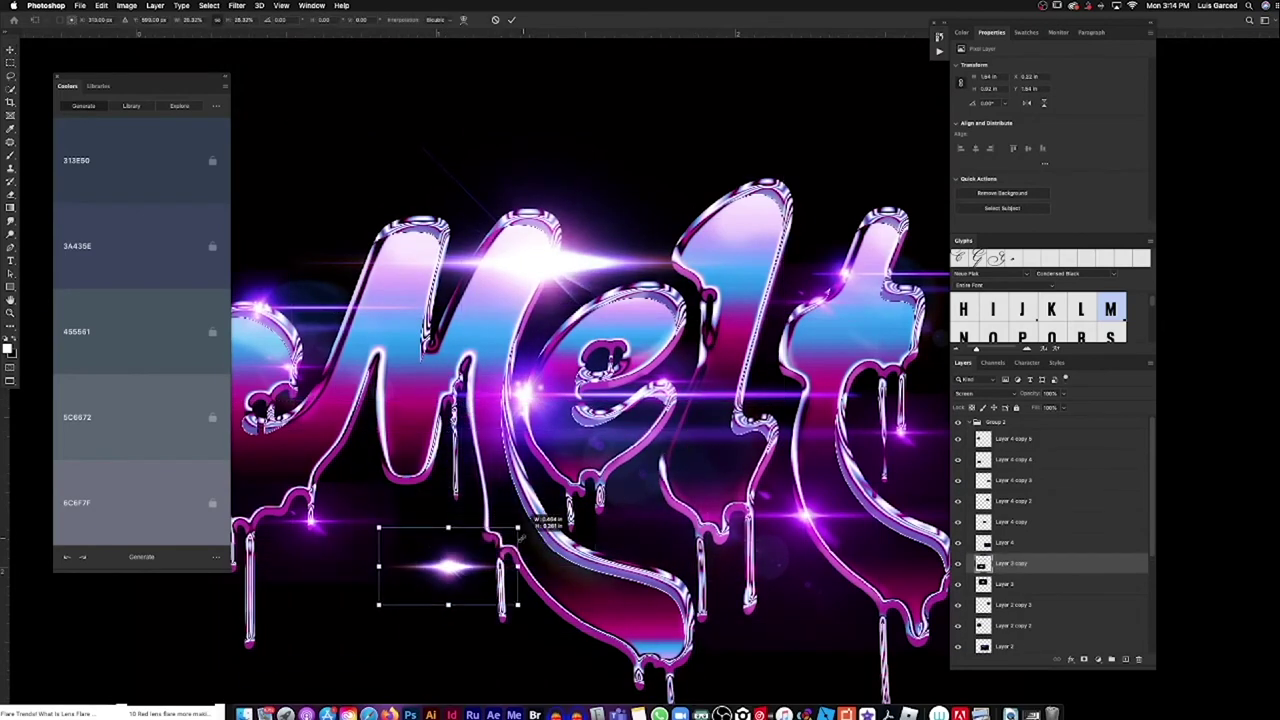
left_click_drag(528, 523, 660, 635)
key("ctrl+minus")
key("ctrl+minus")
Step: Add another small flare copy on the right 't' drip
key("ctrl+plus")
key("Return")
key("ctrl+j")
key("ctrl+t")
left_click_drag(640, 515, 825, 456)
key("Return")
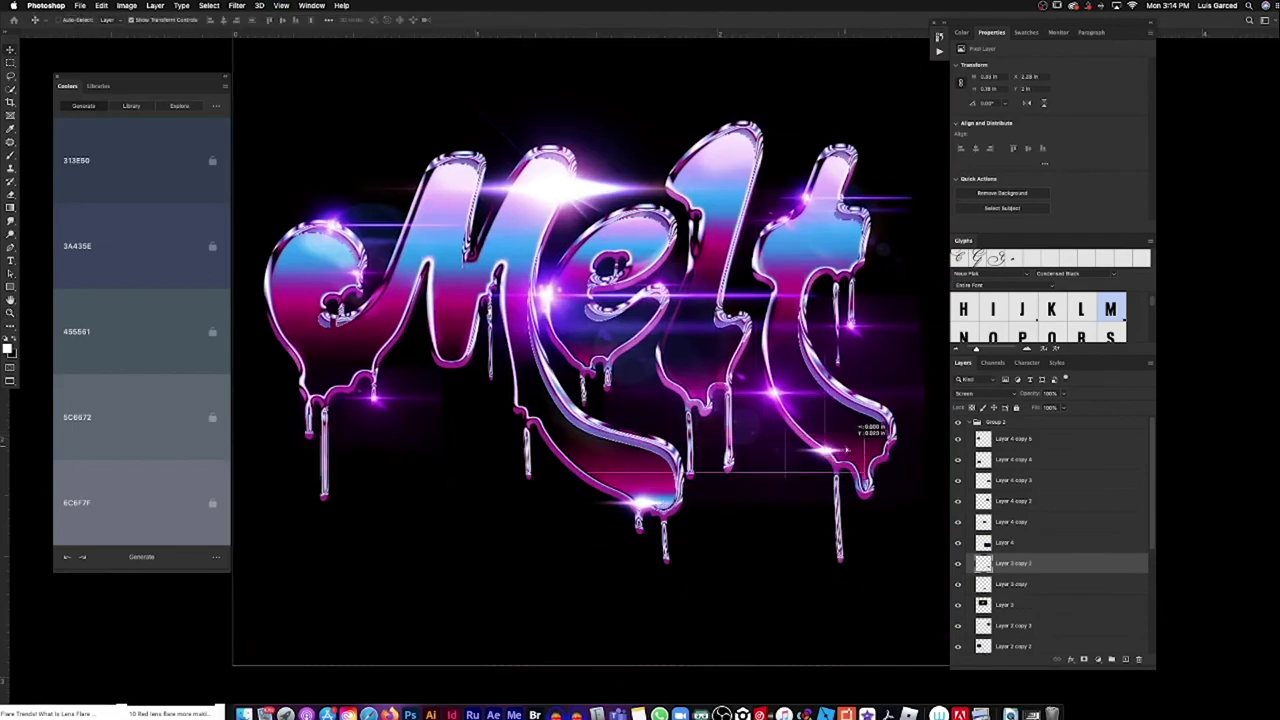
Step: Zoom out to review the artwork, zoom in on the lettering, and collapse the flare group
key("a")
key("ctrl+minus")
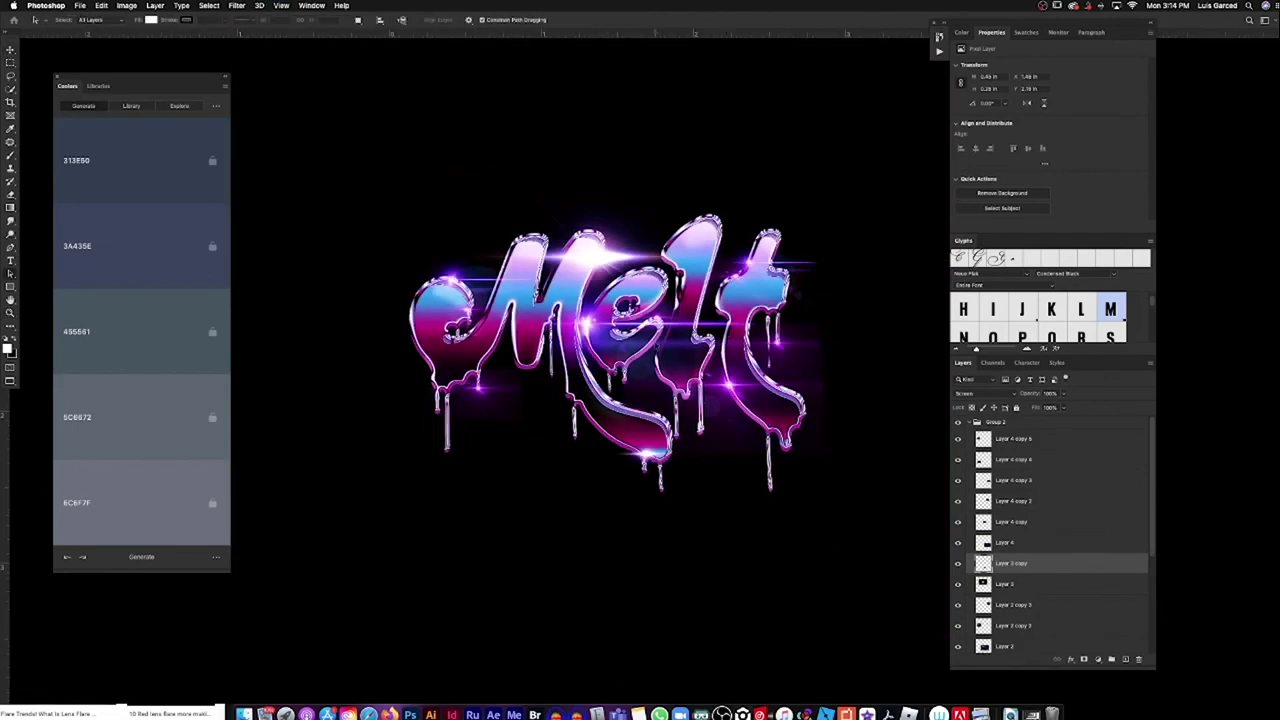
key("f")
key("f")
key("f")
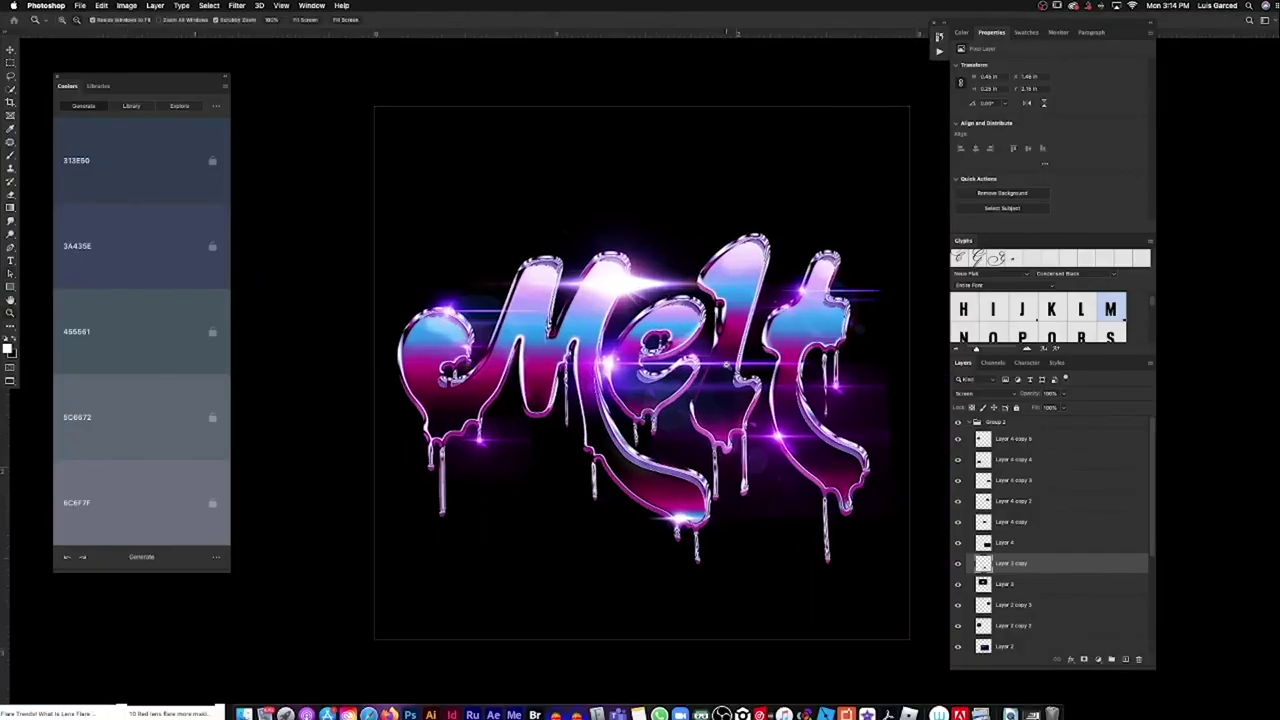
key("z")
key("ctrl+plus")
left_click(975, 423)
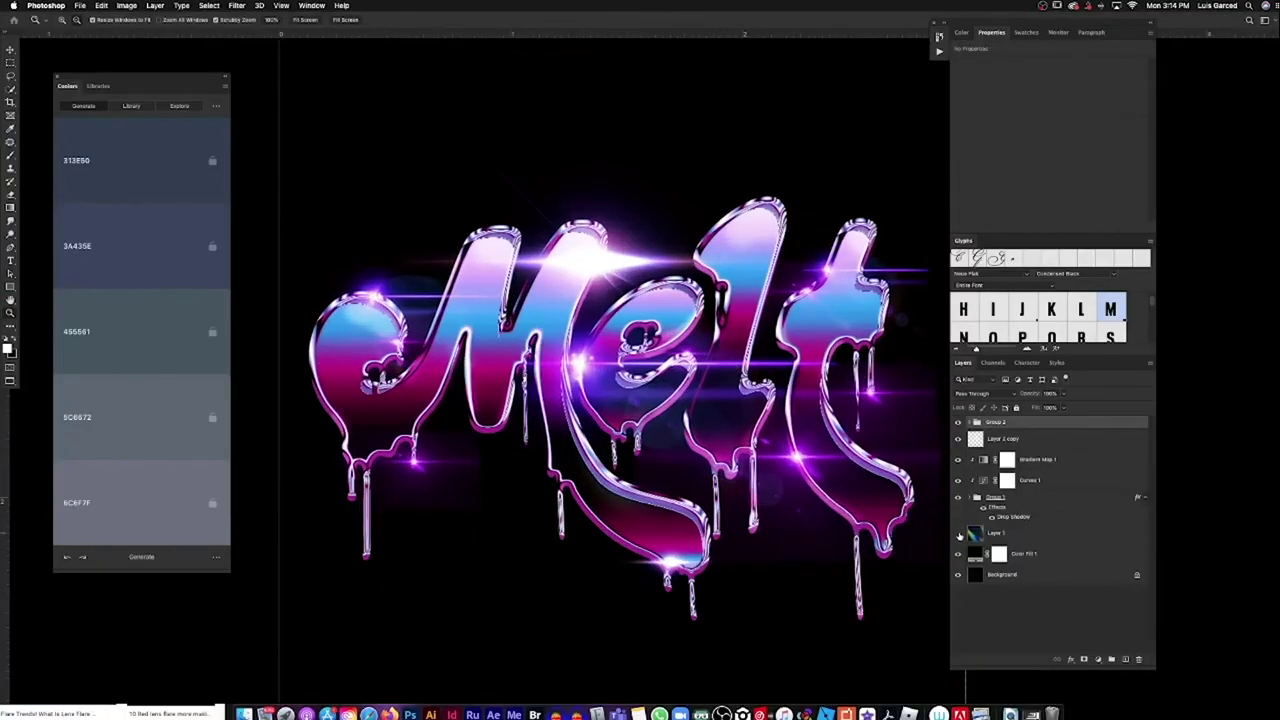
Step: Select the Melt lettering group (Group 1) in the Layers panel
key("ctrl+minus")
left_click(704, 410)
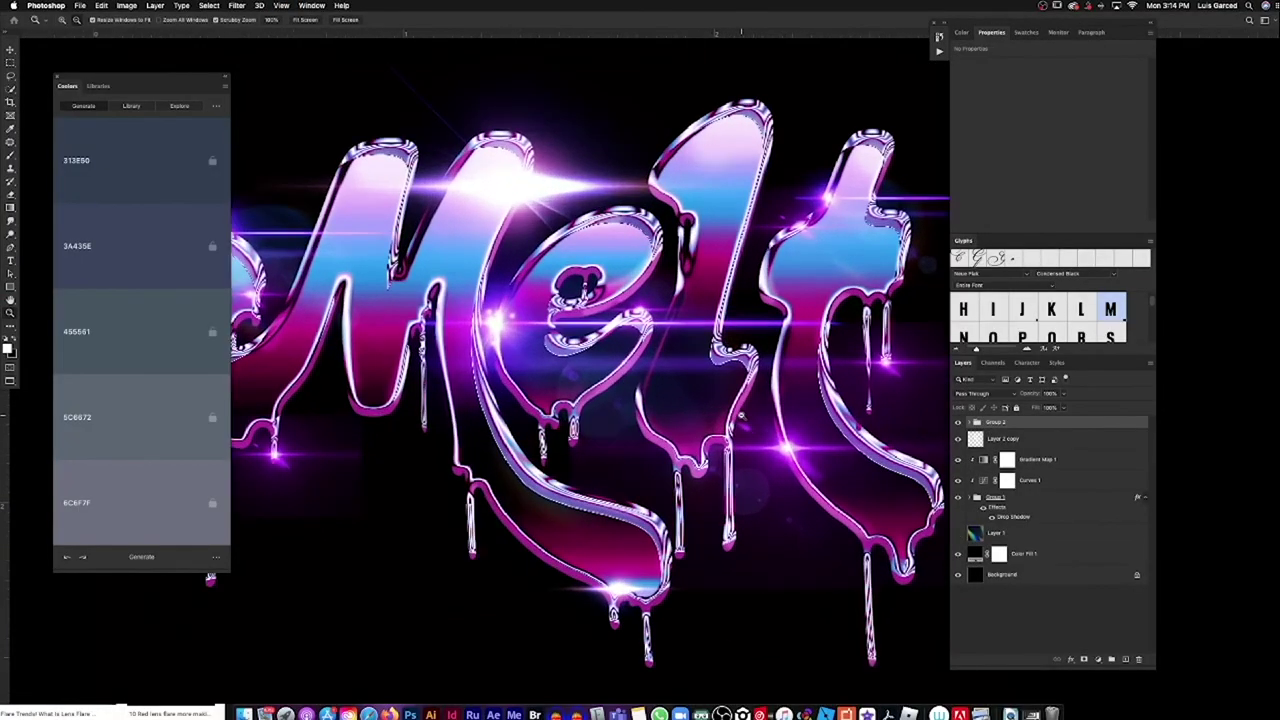
key("v")
right_click(672, 362)
left_click(705, 375)
left_click(975, 422)
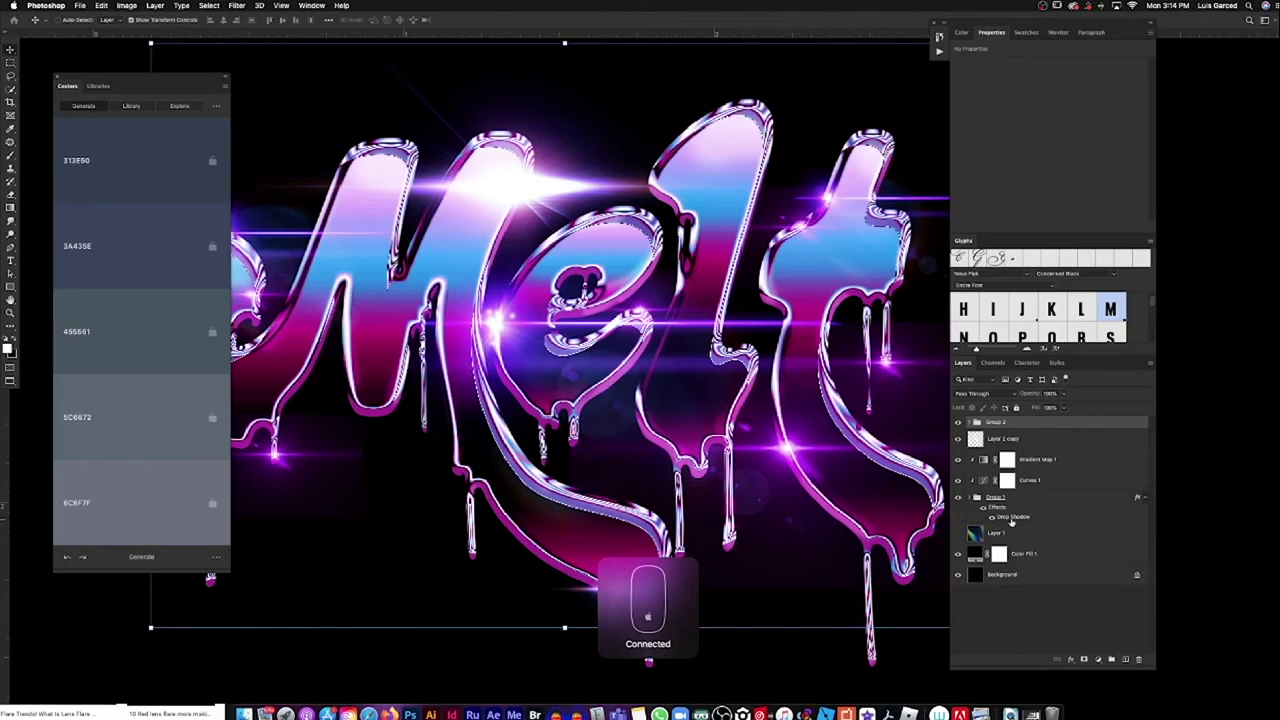
left_click(995, 497)
Step: Convert Group 1 for Smart Filters and launch Liquify on it
left_click(237, 5)
left_click(280, 36)
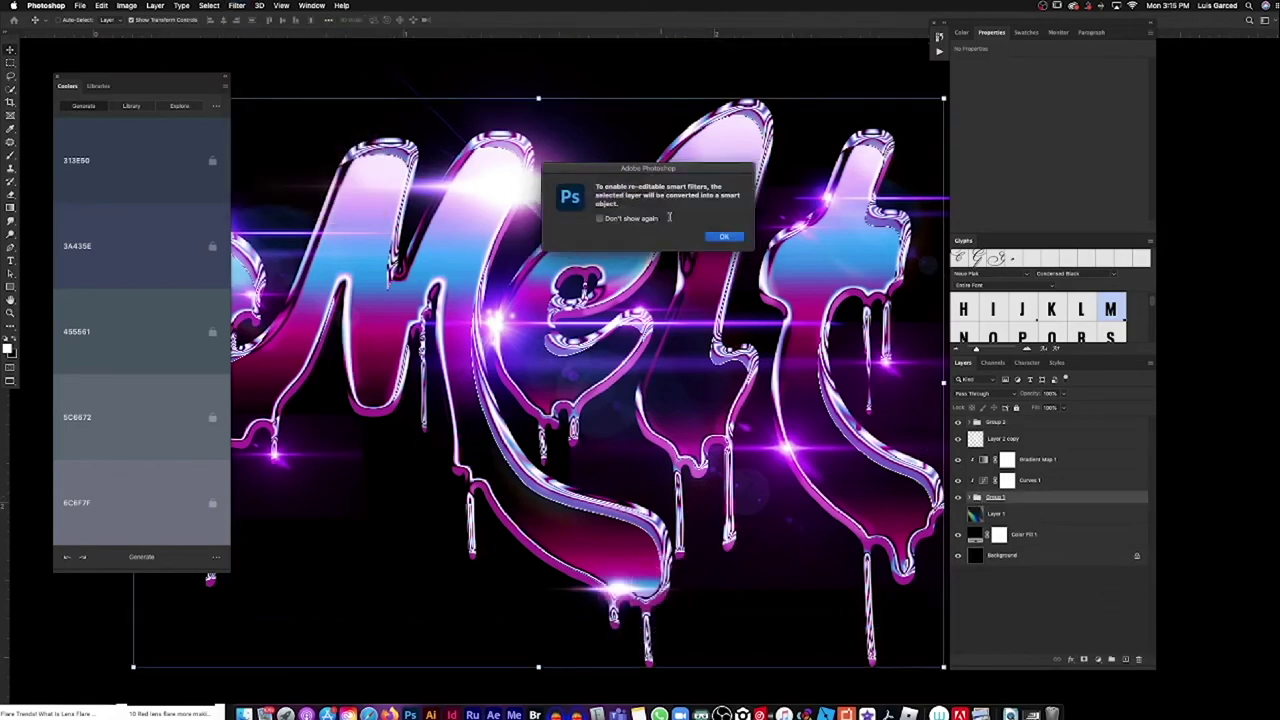
key("Return")
left_click(237, 5)
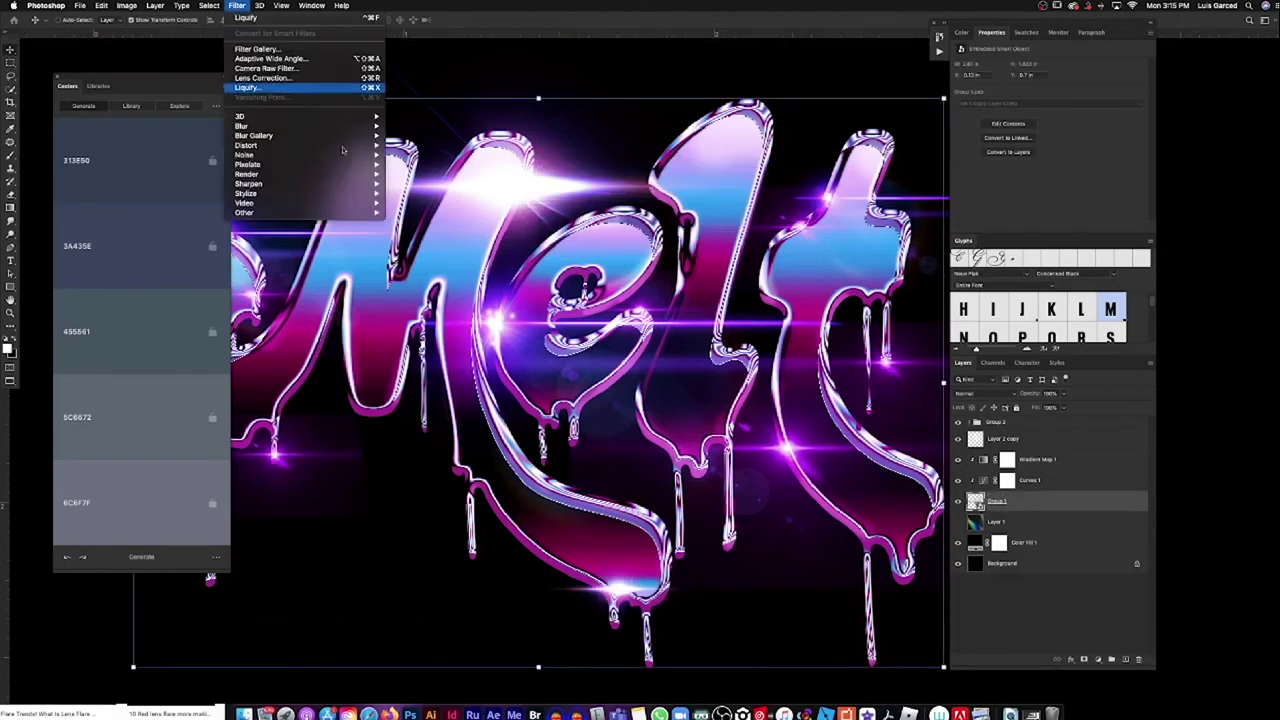
left_click(275, 96)
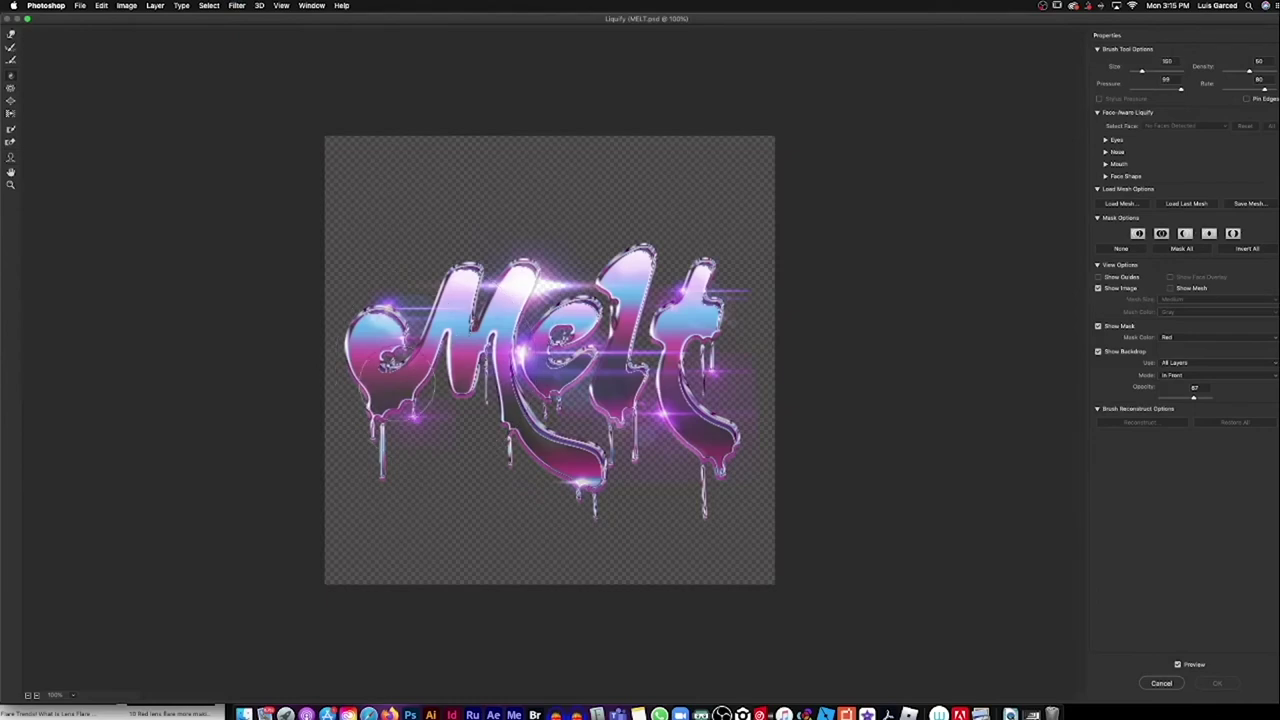
Step: Shrink the Forward Warp brush and drag six Melt drips downward to lengthen them
left_click(376, 545)
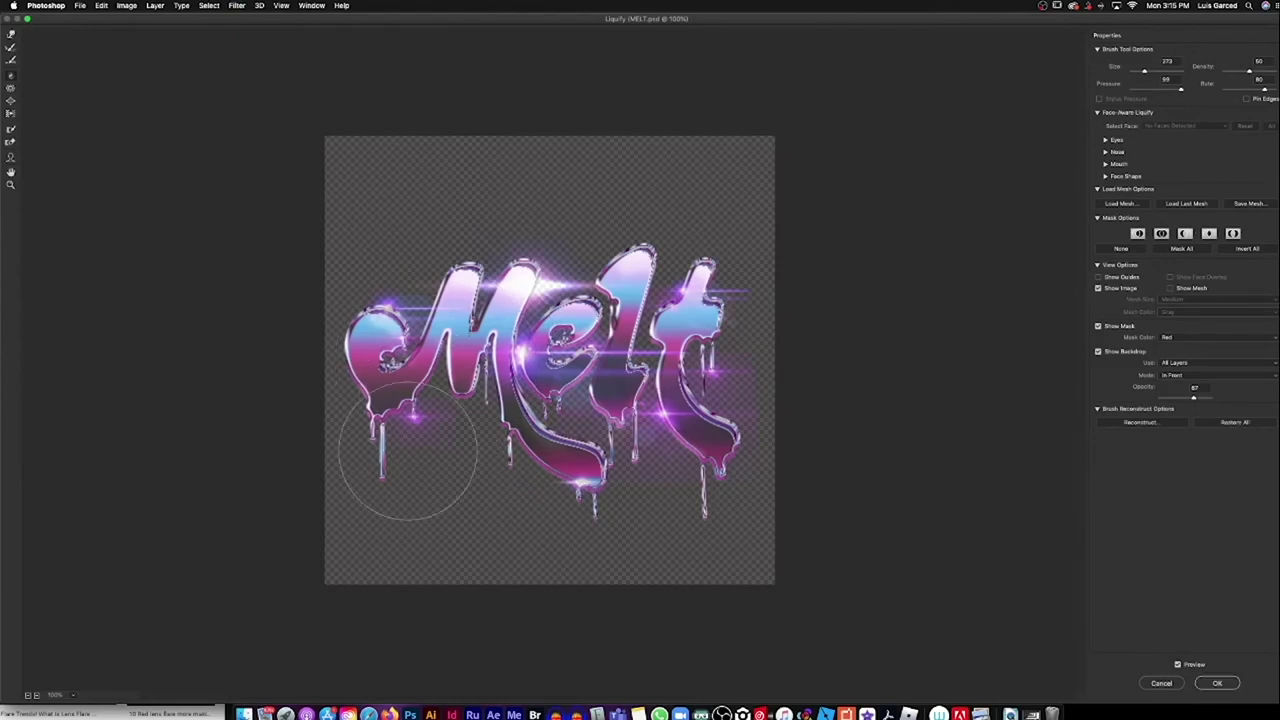
scroll(363, 475, "up", 5)
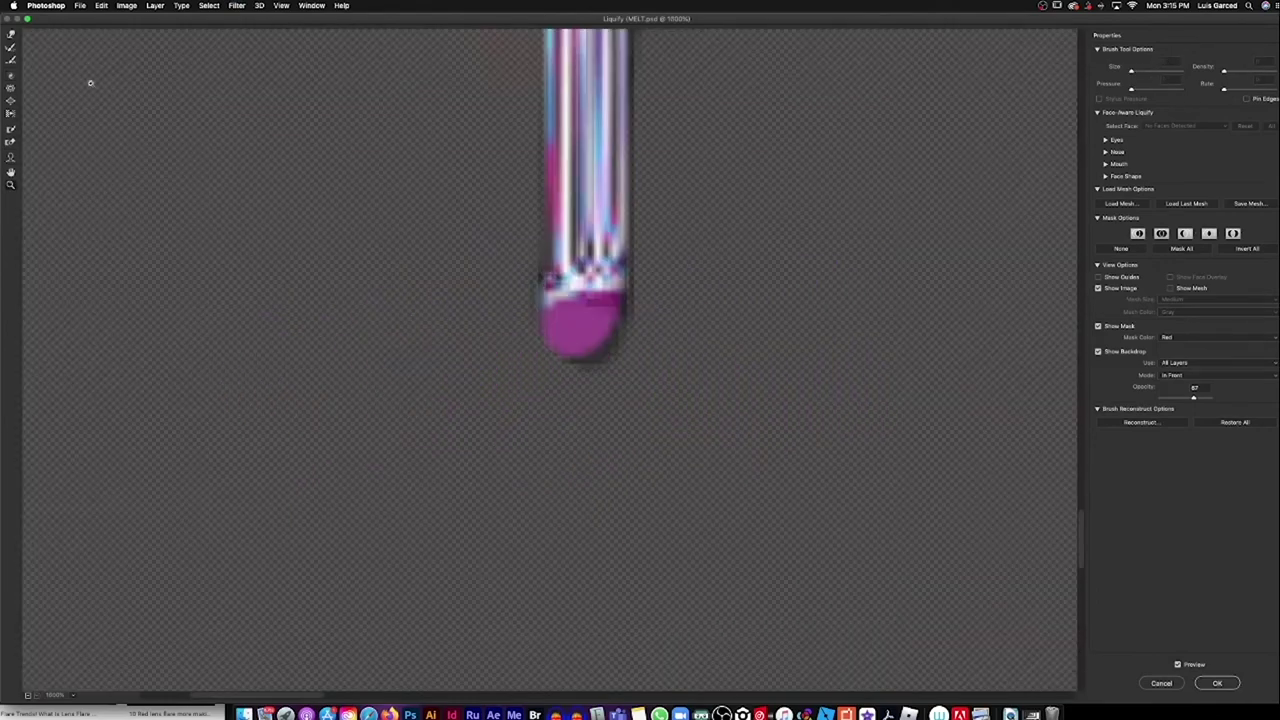
scroll(638, 318, "down", 5)
key("bracketleft")
key("bracketleft")
key("bracketleft")
left_click_drag(215, 469, 215, 505)
left_click_drag(644, 528, 641, 585)
left_click_drag(610, 514, 610, 540)
left_click_drag(862, 560, 860, 595)
left_click_drag(466, 440, 468, 458)
left_click_drag(719, 440, 721, 478)
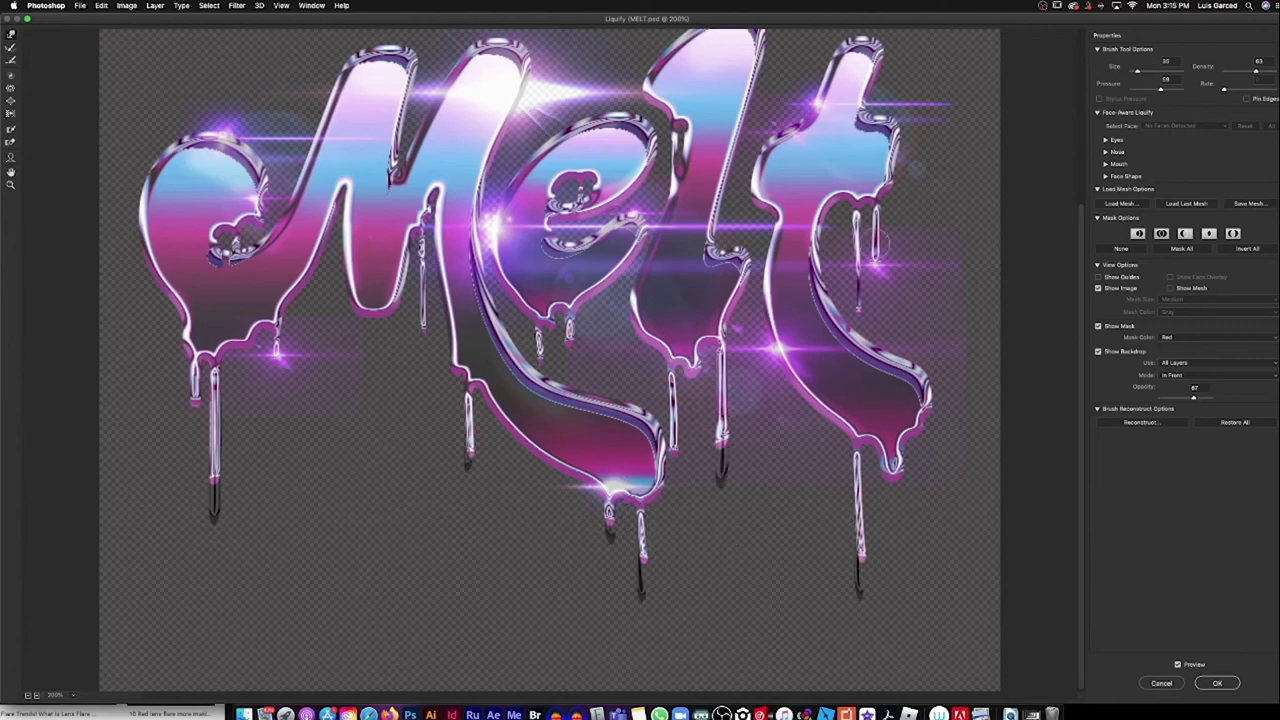
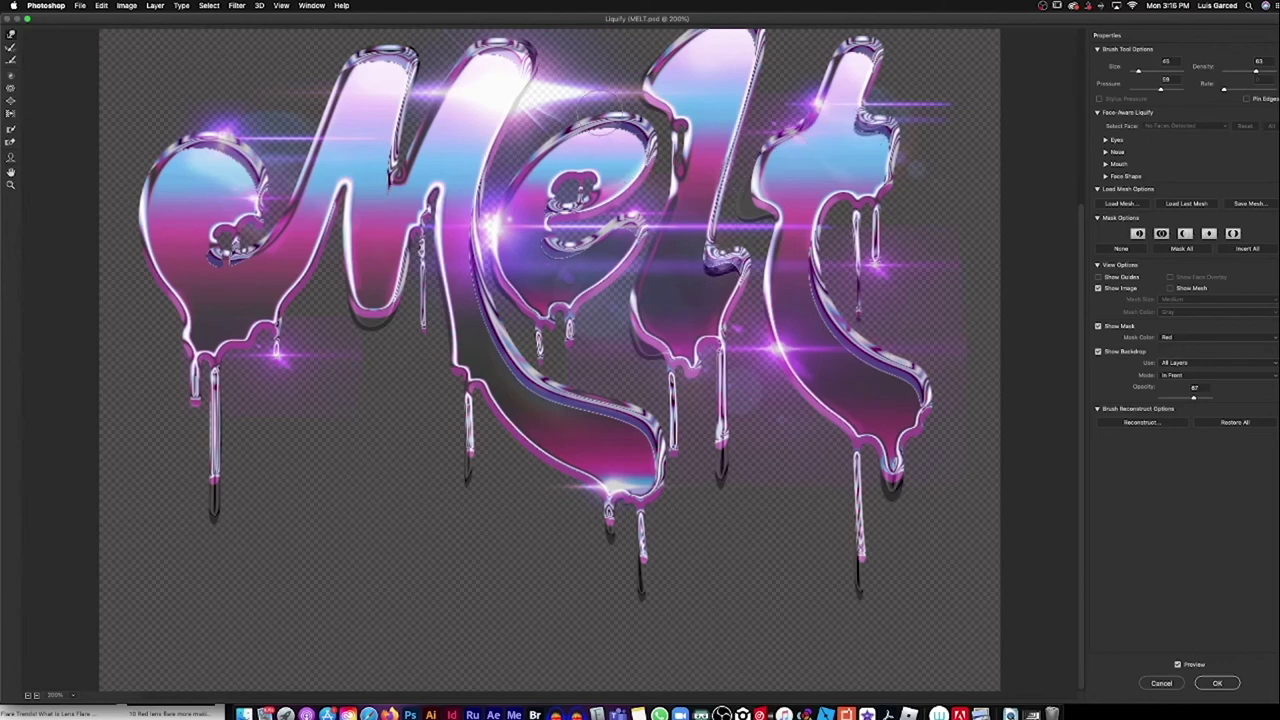
Step: Commit the Liquify reshaping of the Melt lettering and zoom in on the text
left_click(1217, 683)
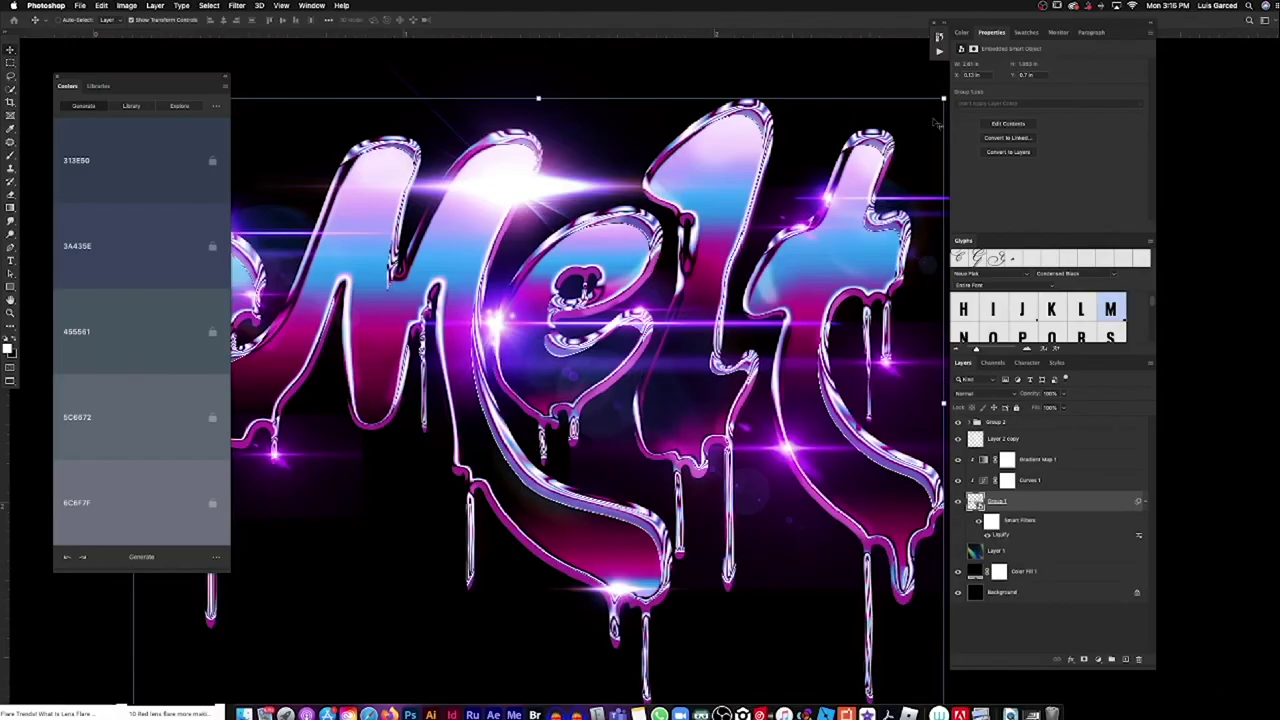
key("z")
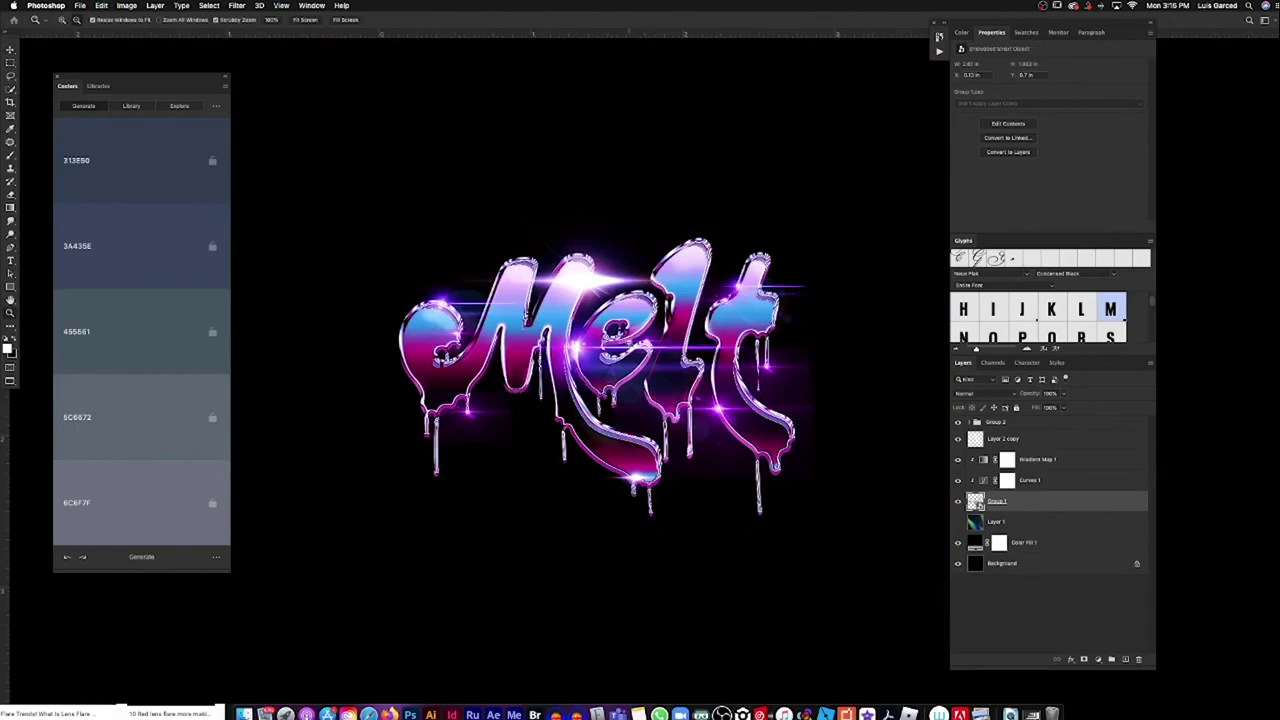
left_click(137, 8)
left_click(130, 27)
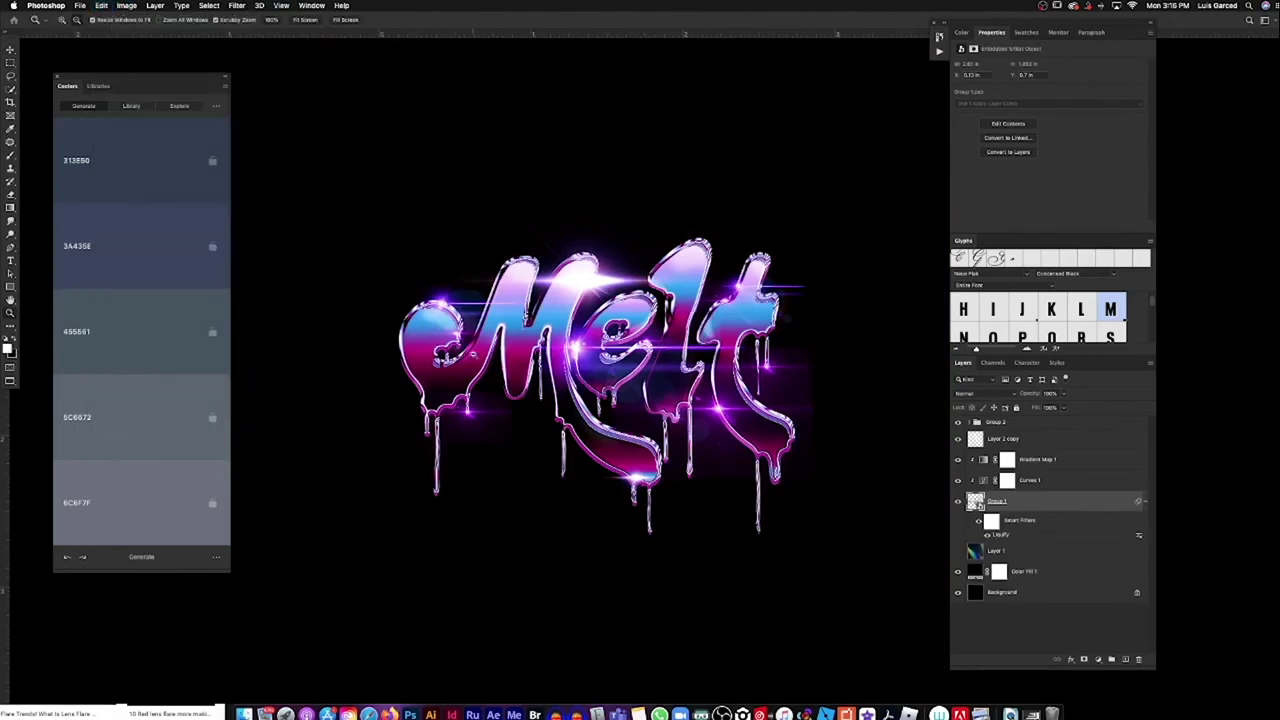
left_click(578, 304)
Step: Select the lens flare layers lying under several flare spots on the canvas
key("v")
right_click(586, 262)
left_click(602, 277)
right_click(578, 372)
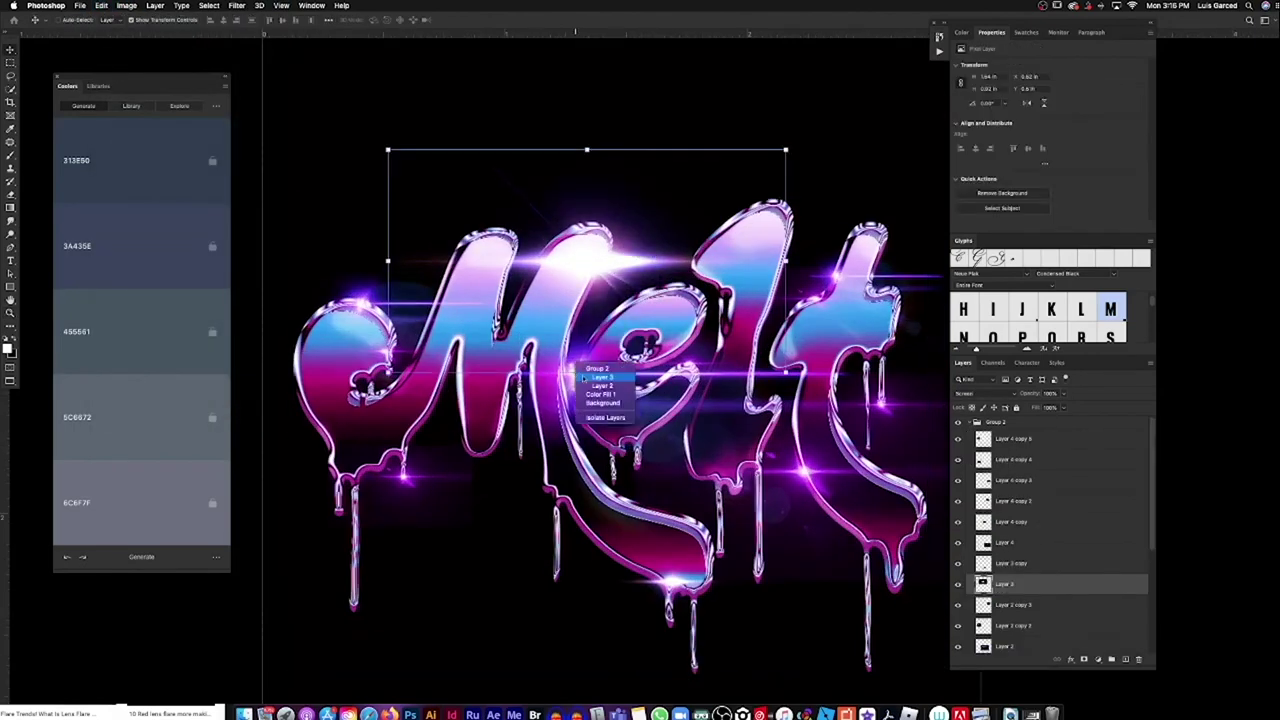
left_click(603, 384)
right_click(805, 462)
left_click(825, 480)
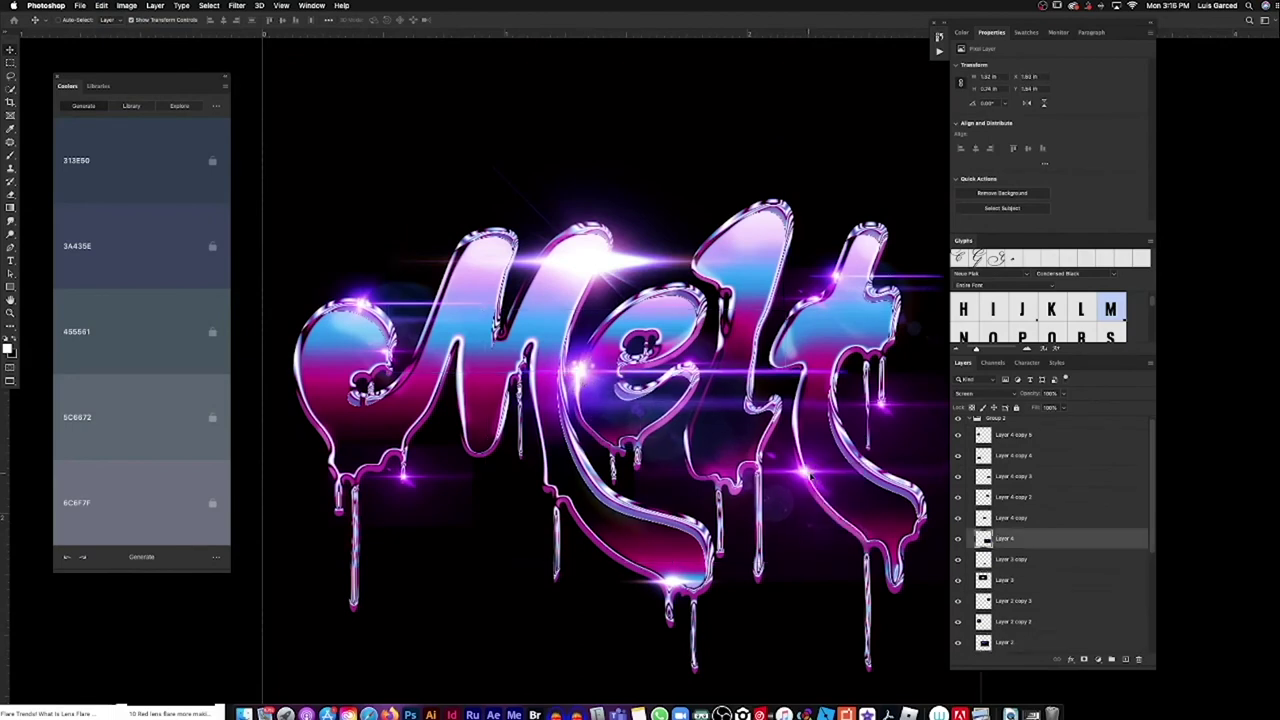
Step: Move the Layer 4 flare beside the drip, fit the canvas, and collapse Group 2
left_click(413, 455)
left_click(683, 583)
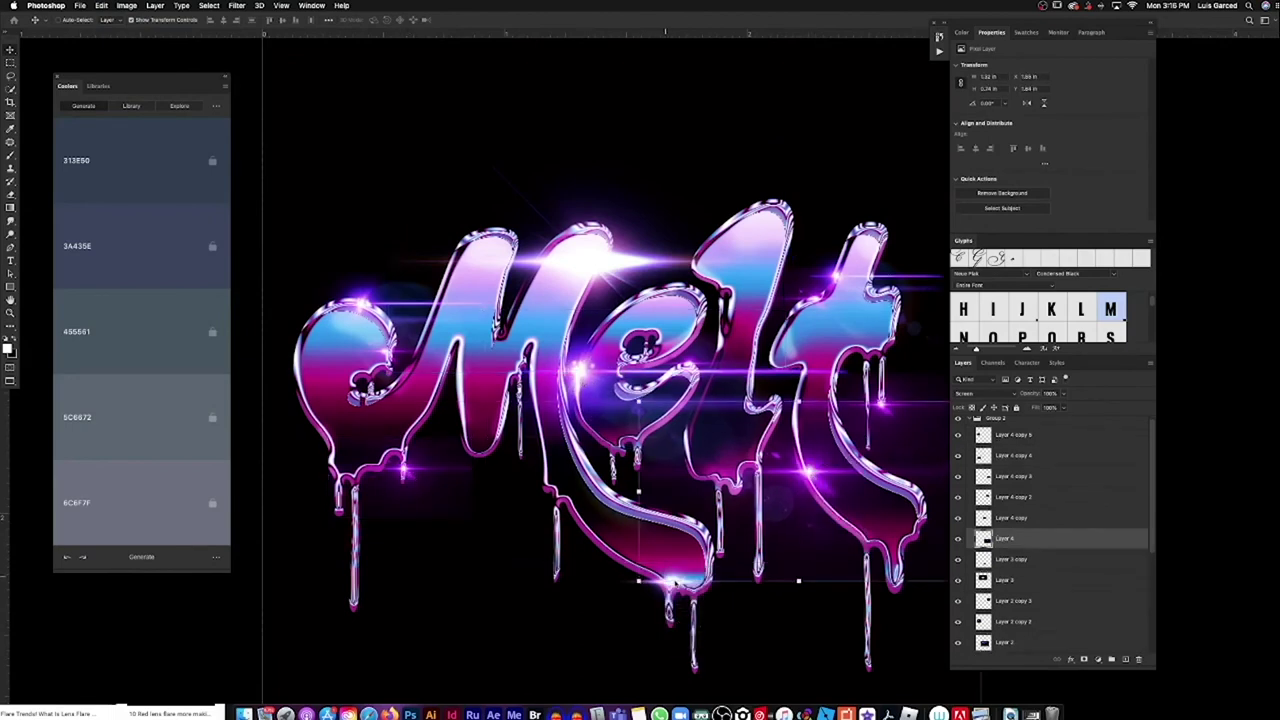
key("z")
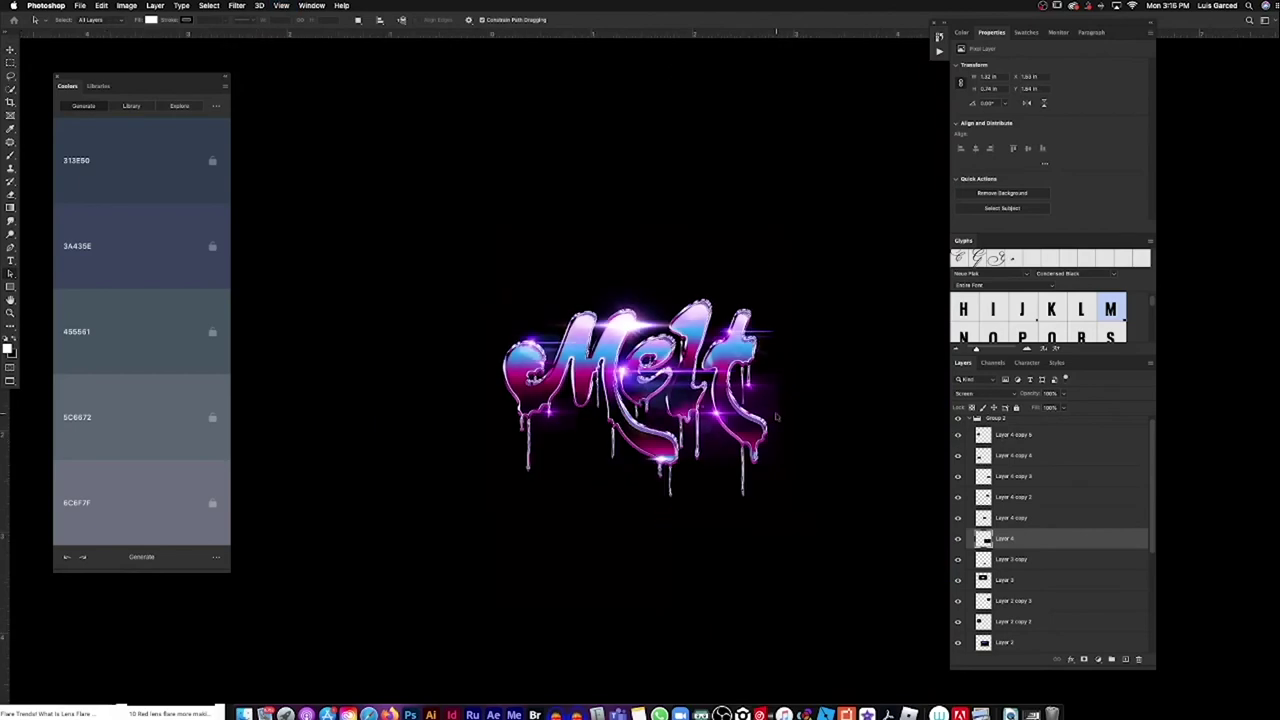
key("ctrl+0")
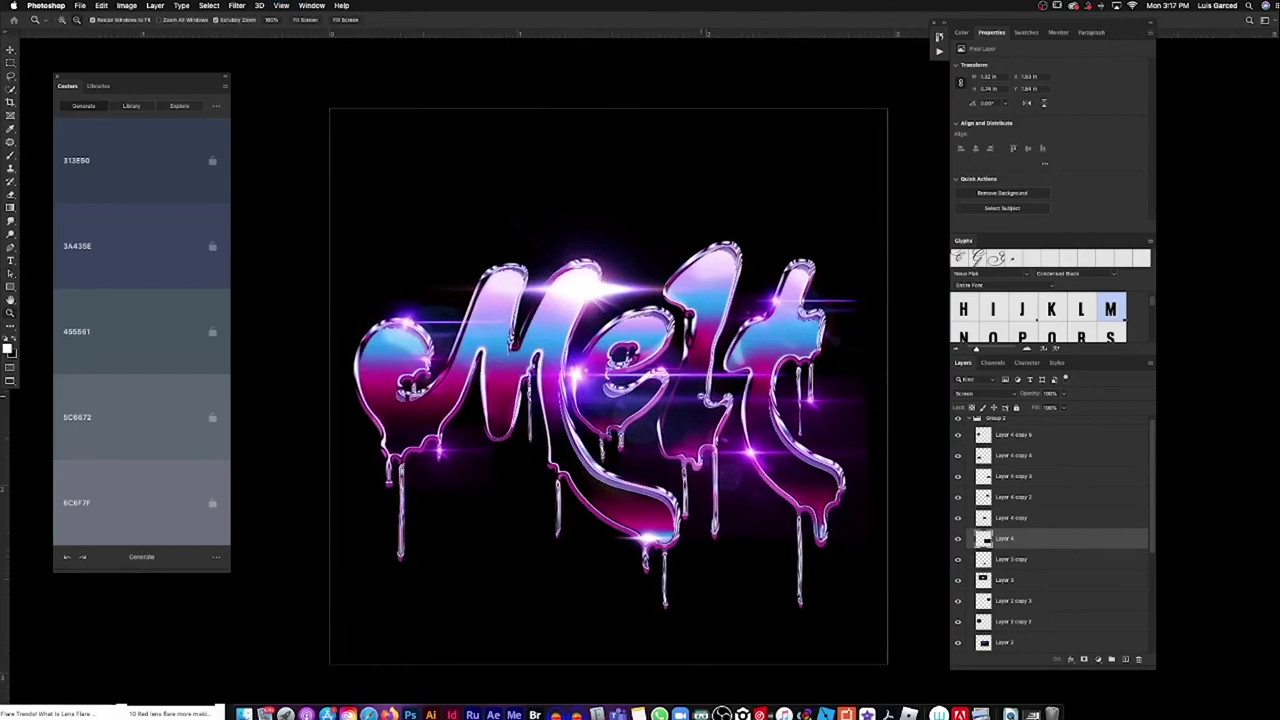
left_click(968, 420)
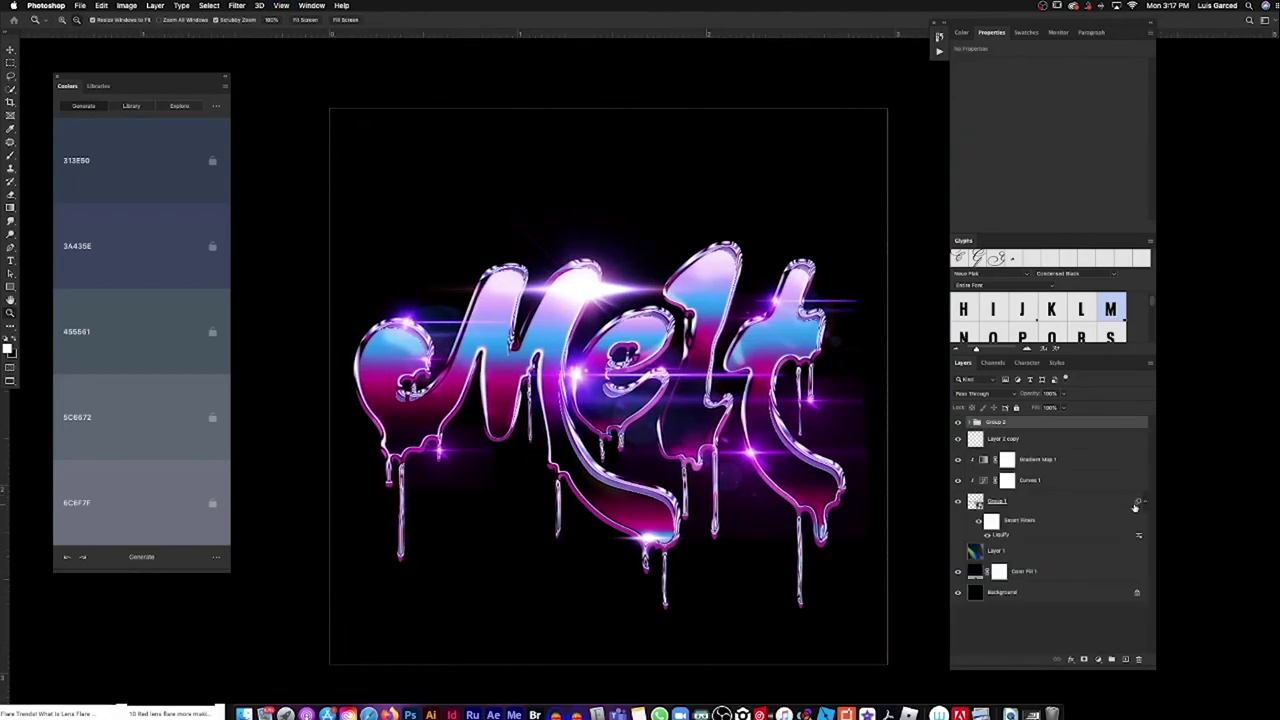
Step: Add a new Layer 5 above the black Color Fill 1 and sample pink from the artwork
left_click(1008, 572)
key("ctrl+shift+n")
key("Return")
key("i")
left_click(765, 368)
Step: Draw a magenta linear gradient rising from the bottom-right corner
key("g")
left_click_drag(720, 660, 666, 344)
key("ctrl+z")
left_click_drag(700, 662, 686, 437)
key("ctrl+z")
left_click_drag(900, 655, 760, 500)
key("ctrl+z")
left_click_drag(923, 649, 820, 520)
Step: Draw a large blue linear gradient glow from the top-left corner
key("x")
mouse_move(321, 160)
left_mouse_down()
mouse_move(560, 400)
mouse_move(510, 250)
left_mouse_up()
key("ctrl+z")
key("ctrl+z")
mouse_move(330, 160)
left_mouse_down()
mouse_move(447, 166)
mouse_move(443, 194)
left_mouse_up()
key("ctrl+z")
key("ctrl+z")
left_click_drag(277, 120, 489, 212)
Step: Set the gradient layer's blend mode to Screen and zoom out to the whole canvas
key("z")
left_click(975, 393)
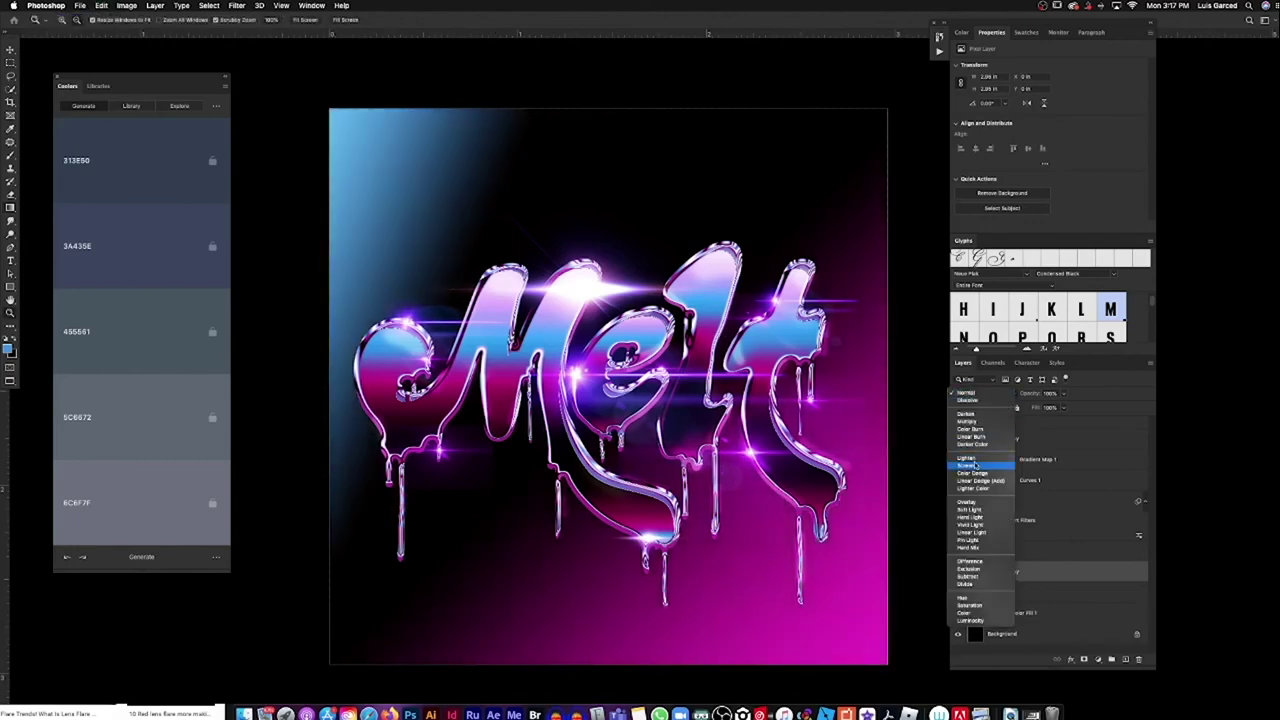
left_click(975, 466)
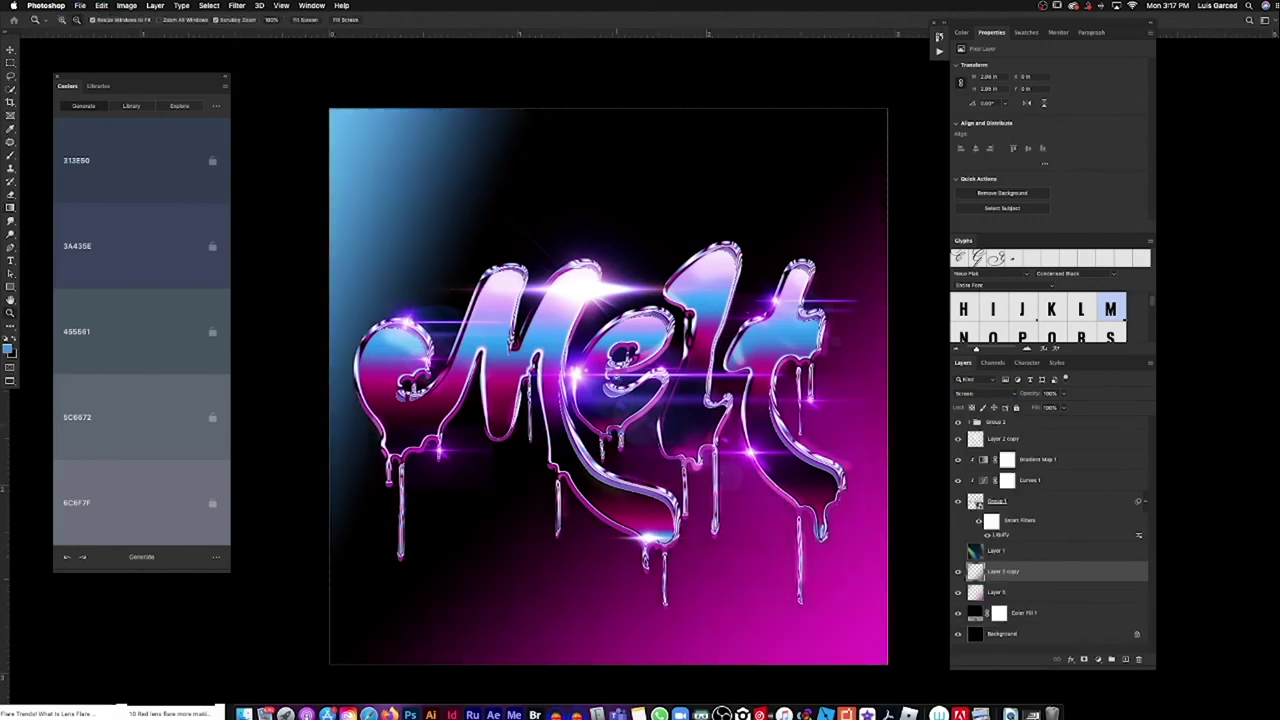
left_click_drag(652, 368, 615, 368)
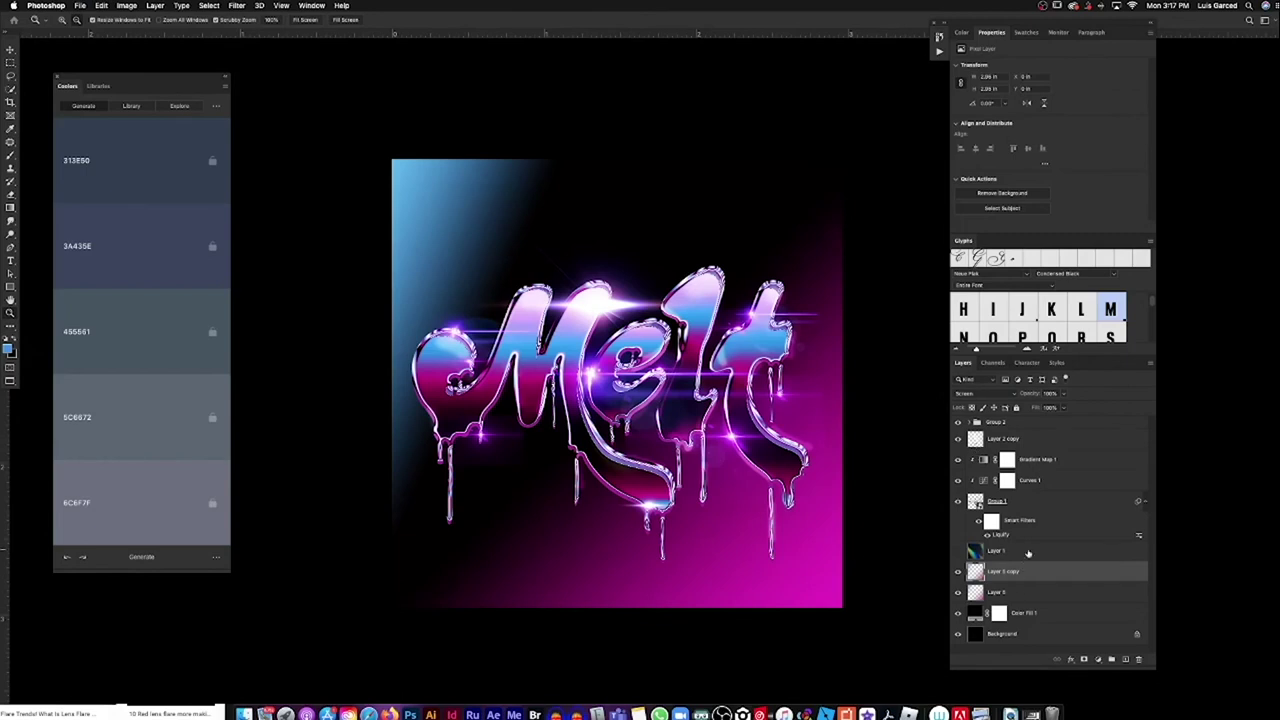
Step: Stamp all visible layers into a new layer and fill it with 50% Gray
left_click(1047, 422)
key("super+alt+shift+e")
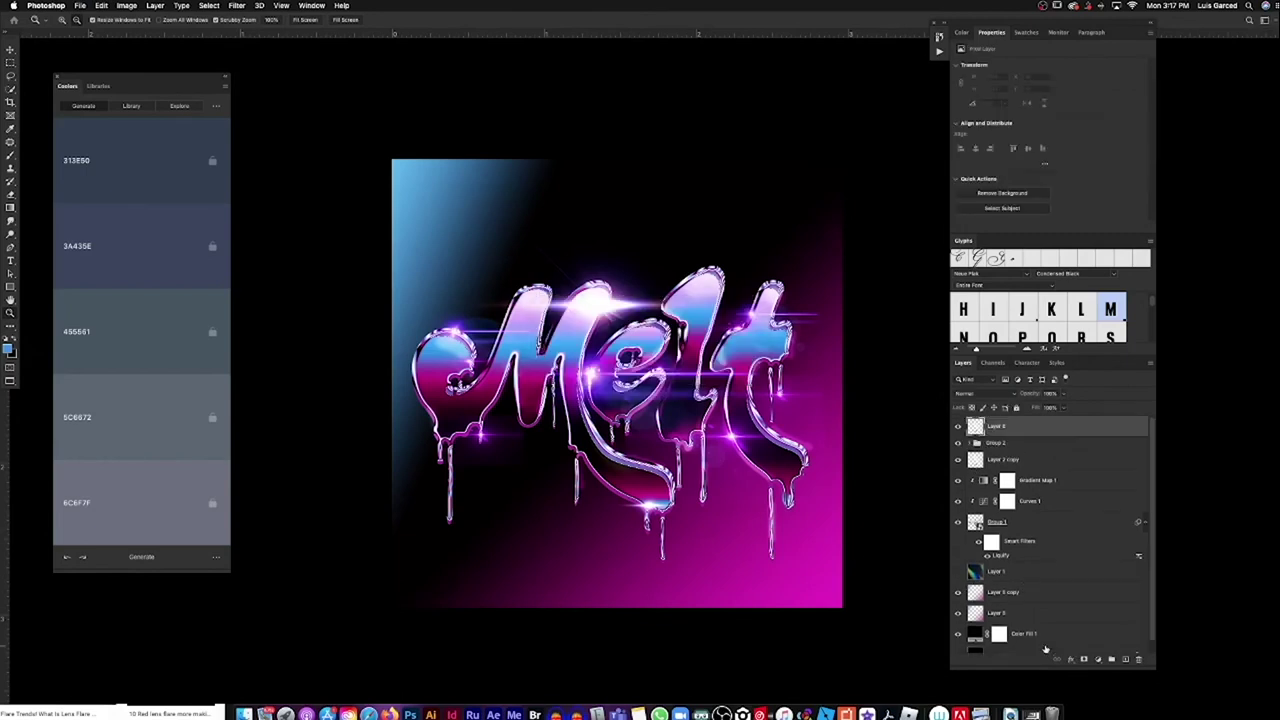
left_click(155, 5)
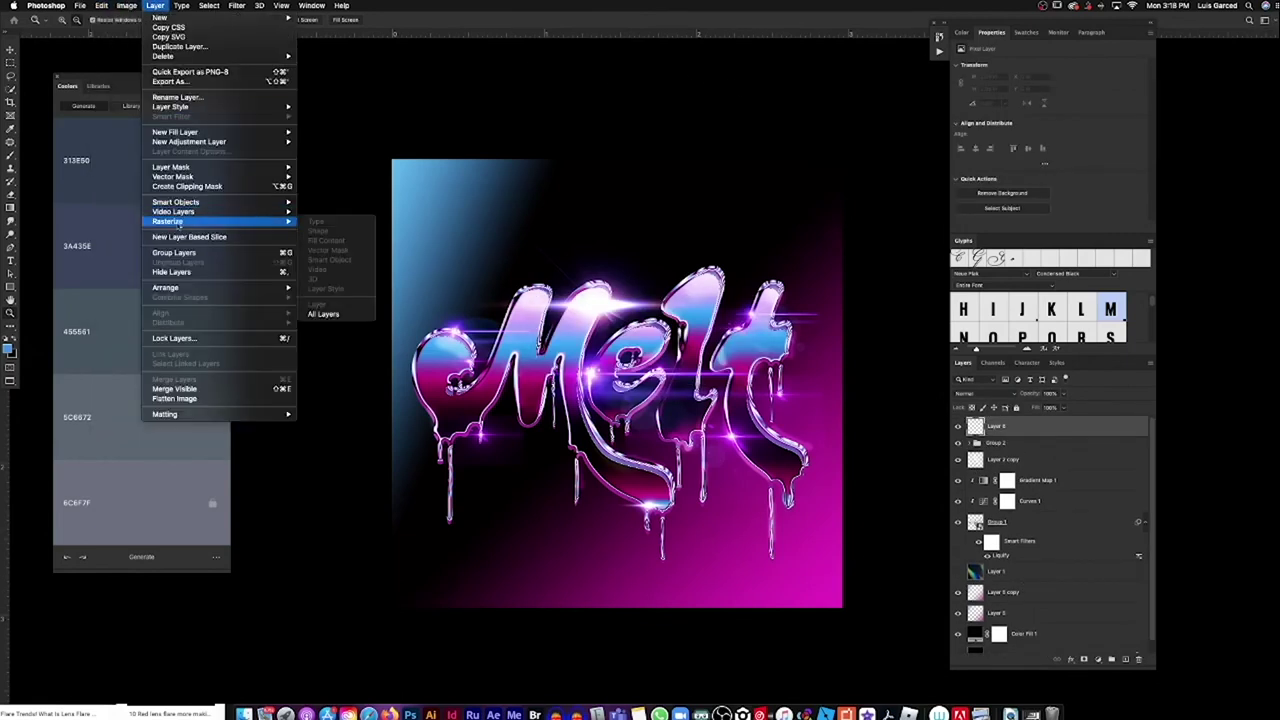
left_click(110, 169)
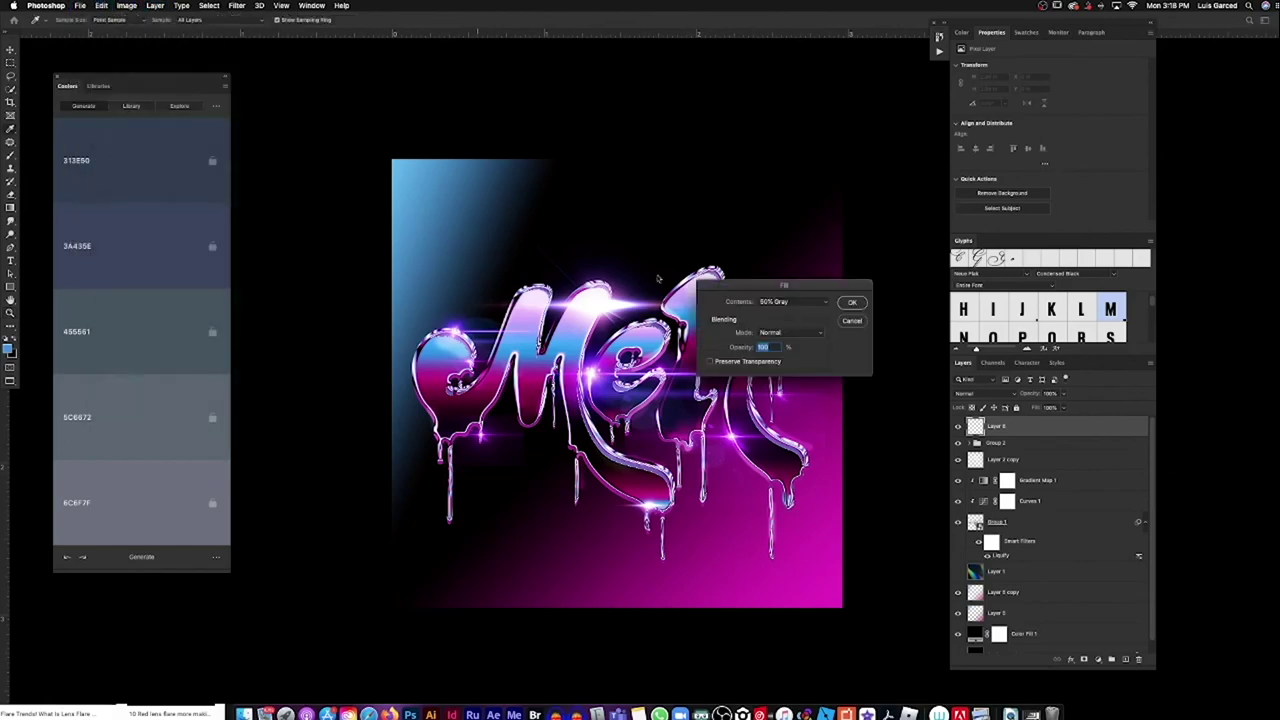
left_click(852, 304)
Step: Convert the gray layer for Smart Filters and apply Add Noise
left_click(237, 5)
left_click(290, 35)
left_click(721, 238)
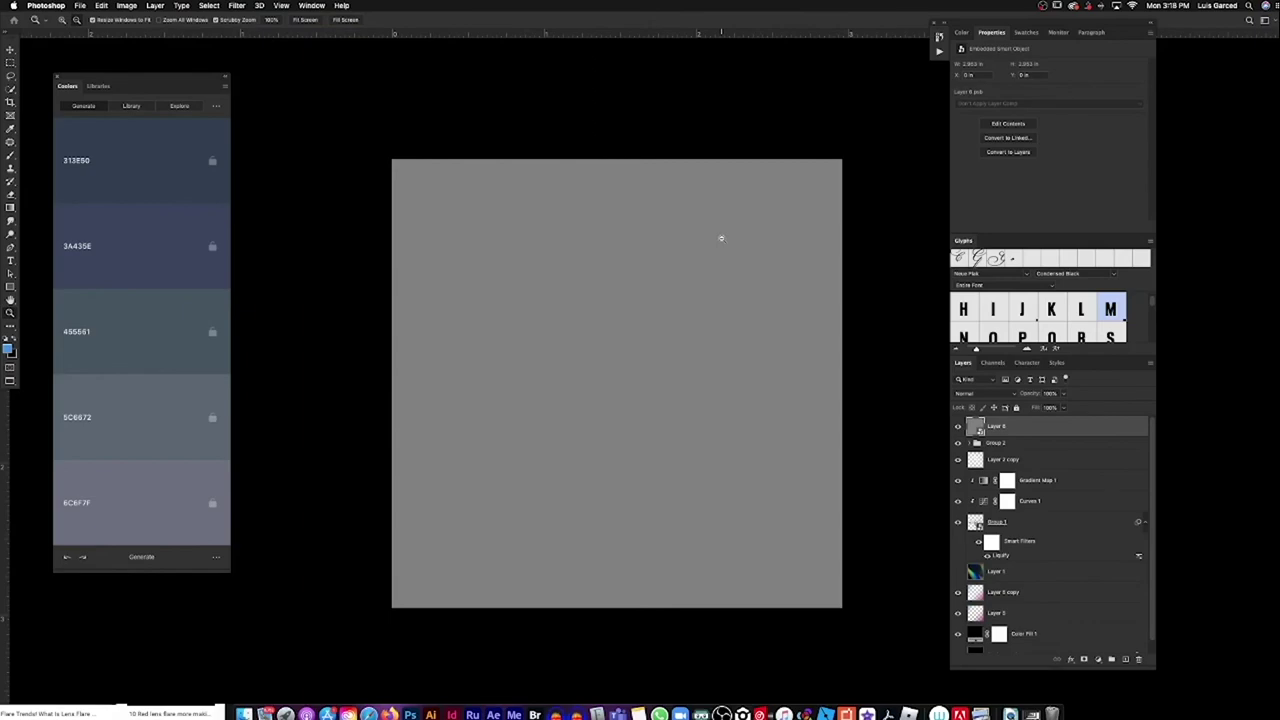
left_click(237, 5)
left_click(415, 166)
left_click(700, 183)
Step: Blend the noise layer in Soft Light and readjust the noise amount
left_click(980, 393)
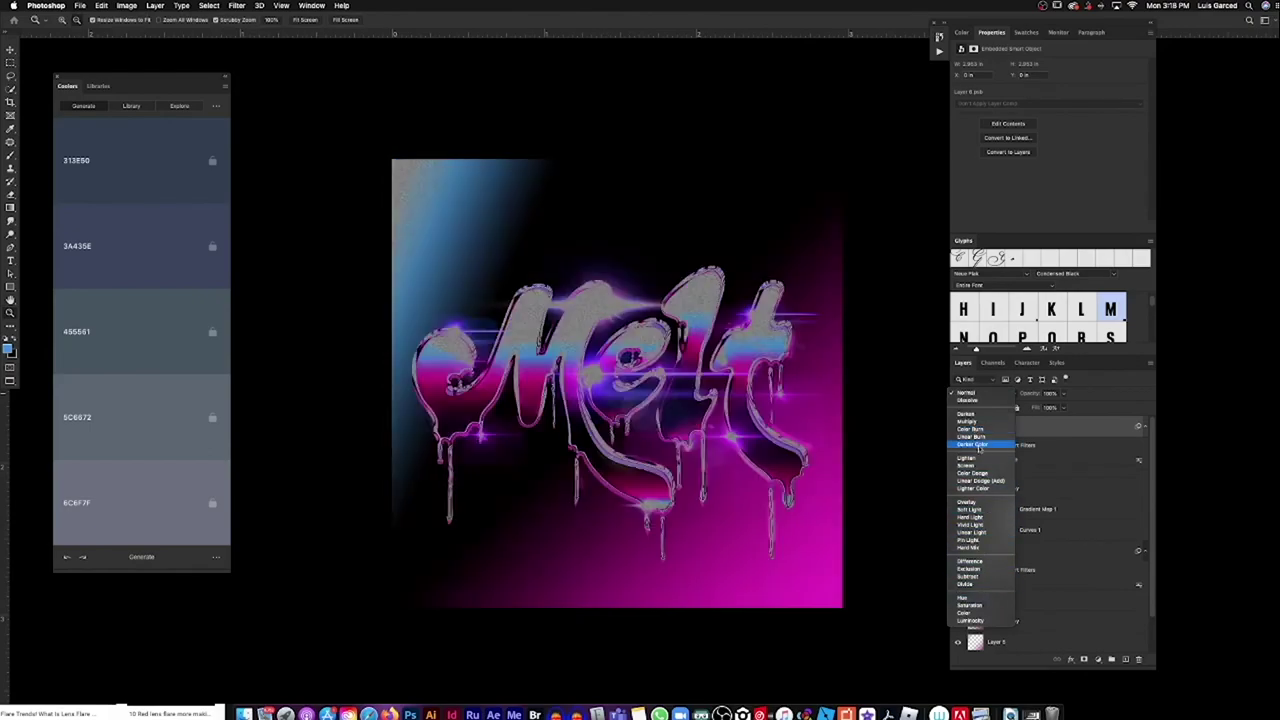
left_click(970, 510)
double_click(1003, 459)
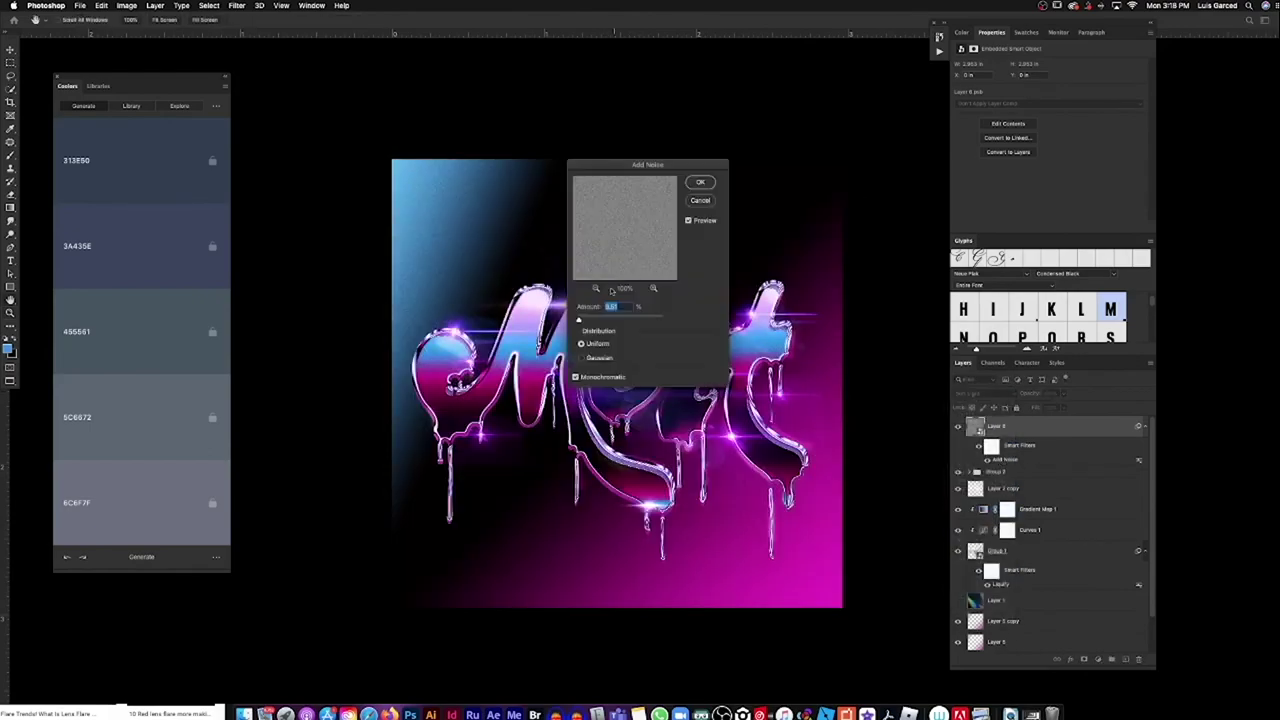
left_click(698, 184)
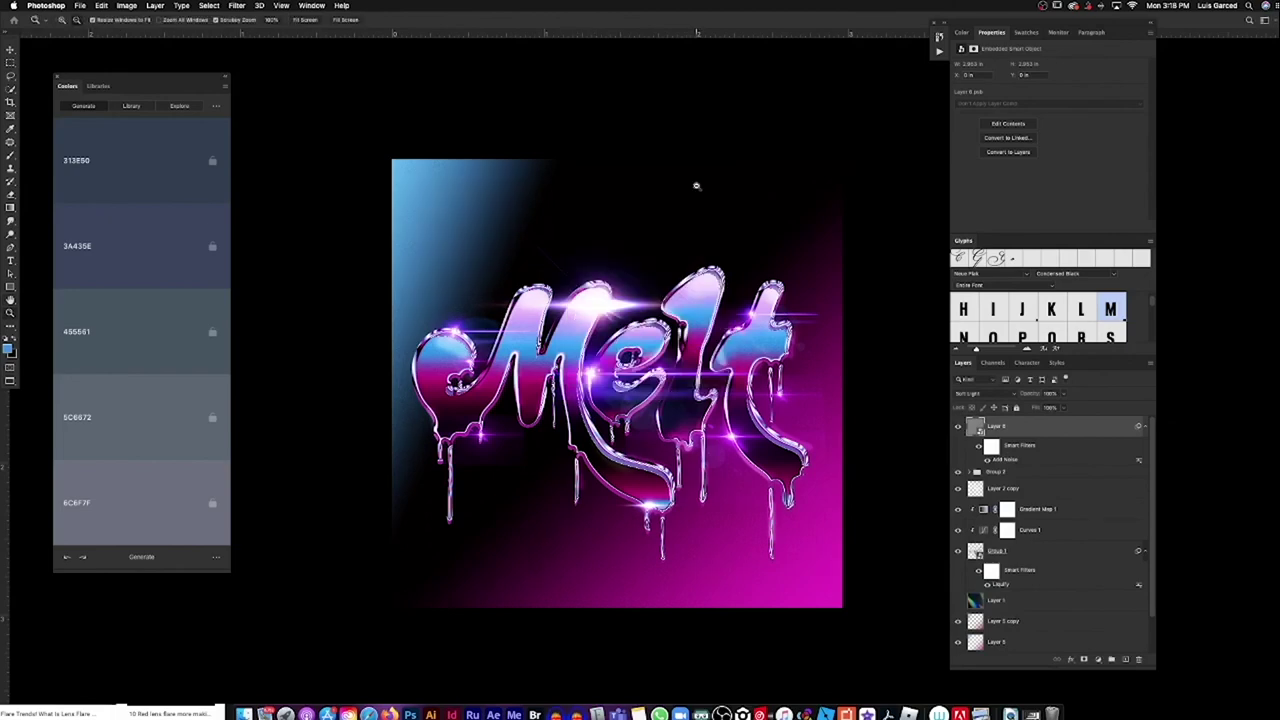
Step: Scale down the pasted texture Layer 7 and set its blend mode to Soft Light
scroll(717, 346, "down", 3)
scroll(717, 346, "up", 5)
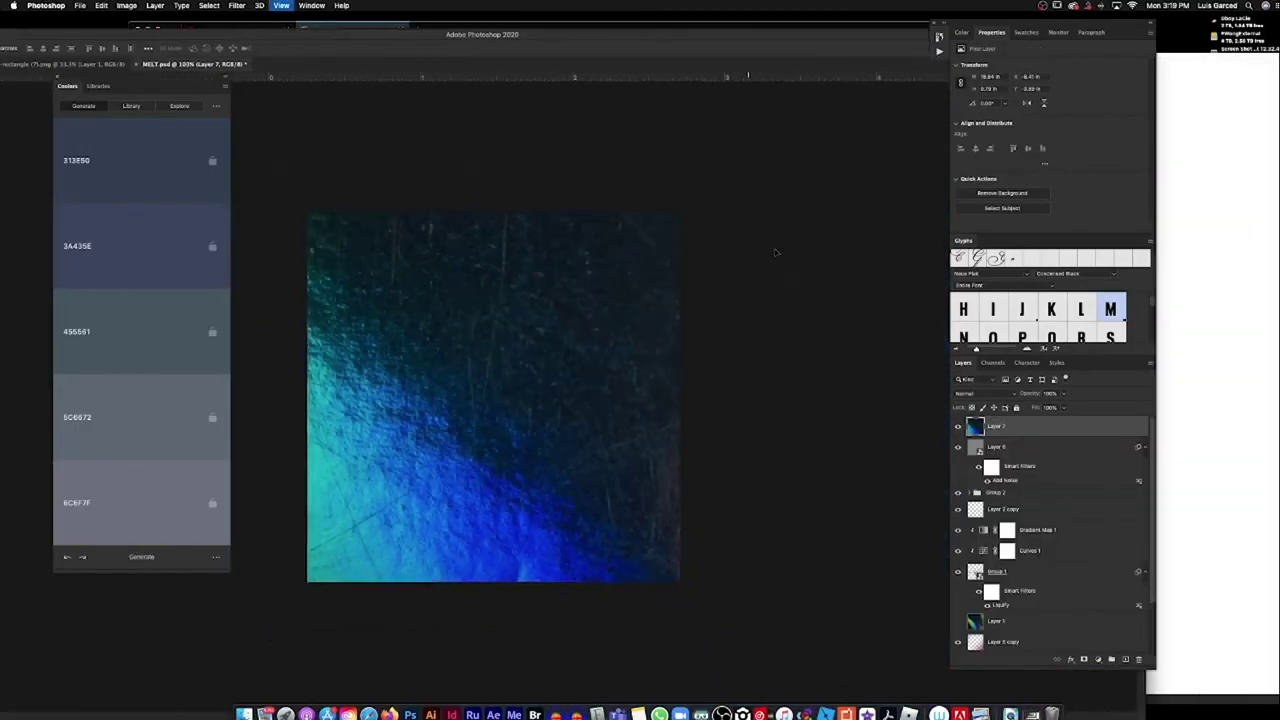
left_click_drag(819, 207, 631, 320)
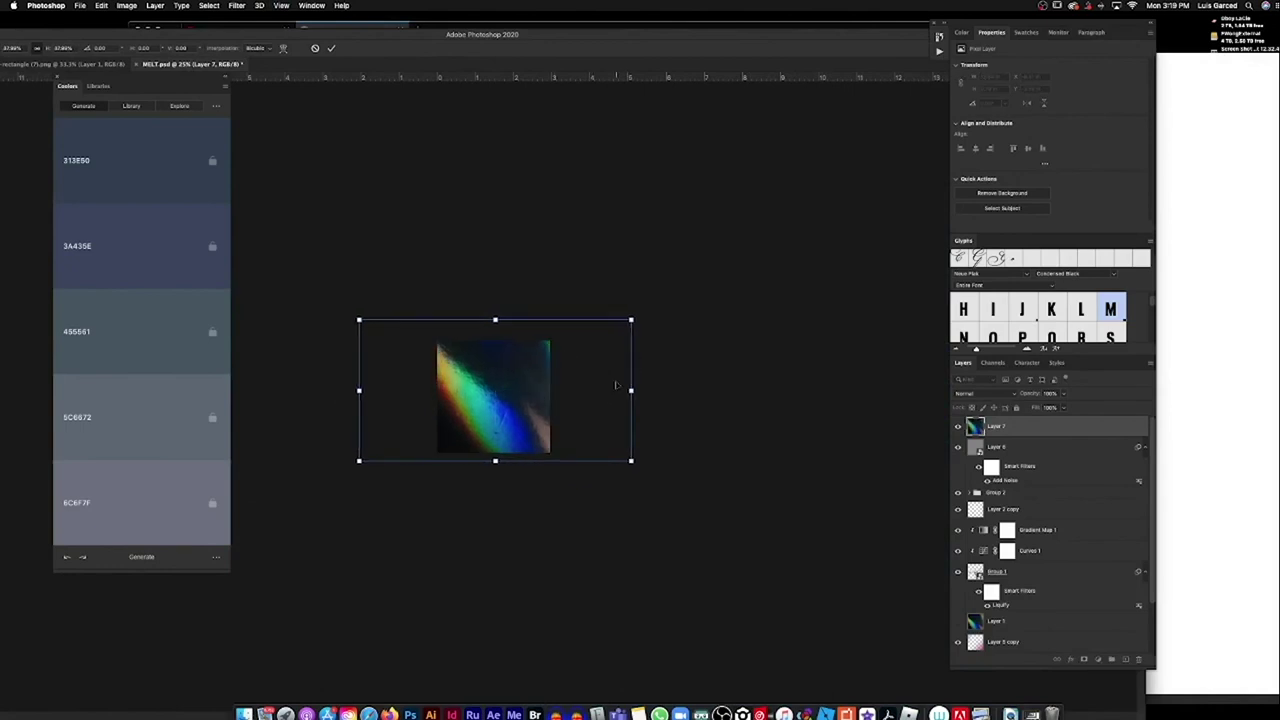
left_click(988, 395)
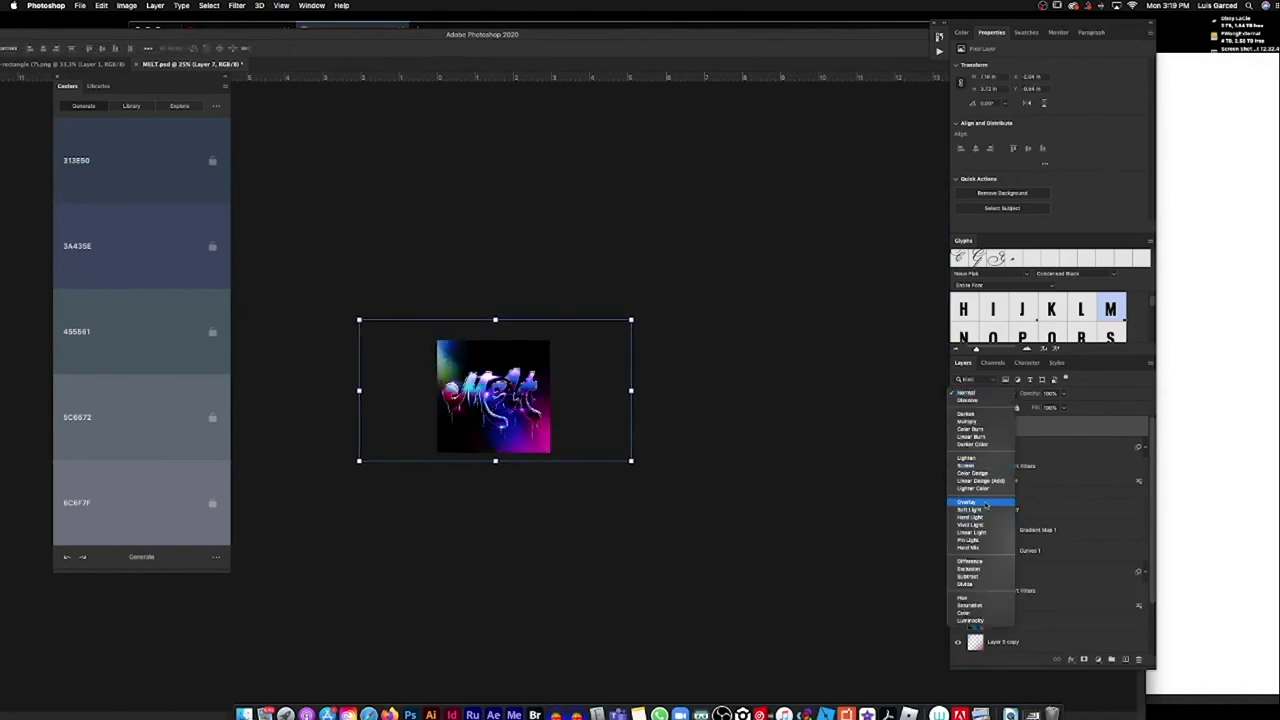
left_click(984, 510)
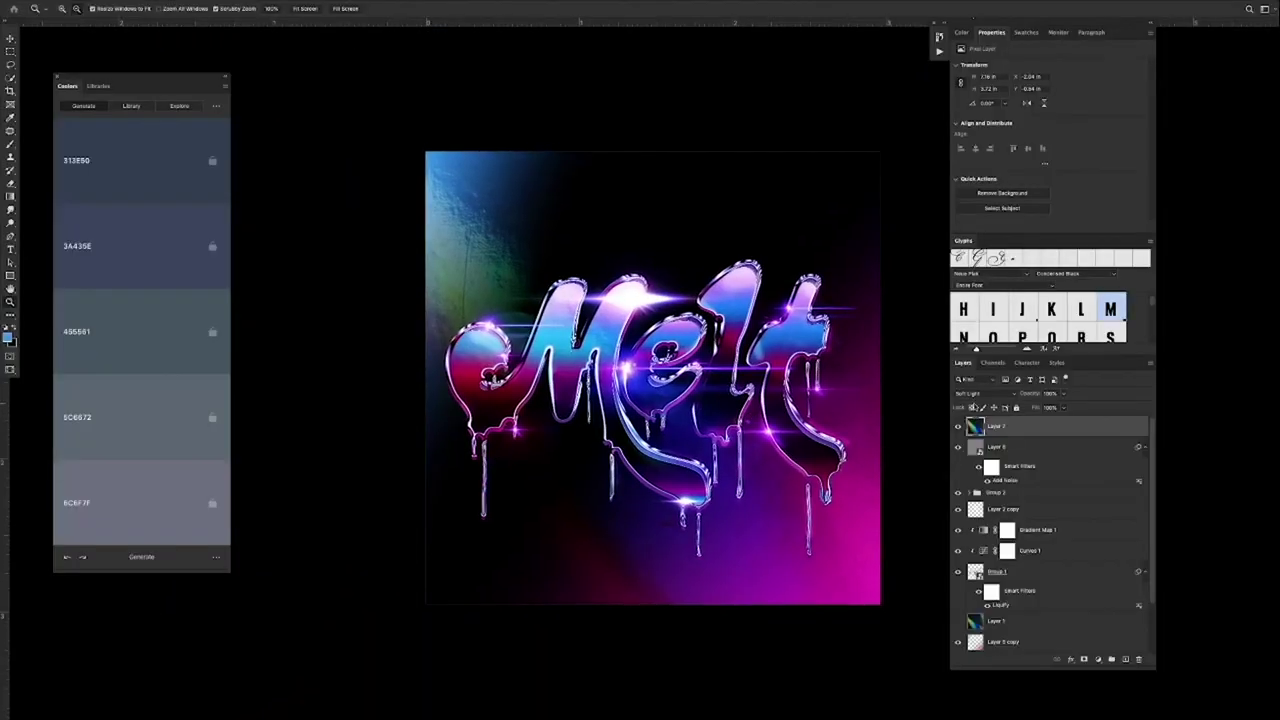
left_click(985, 393)
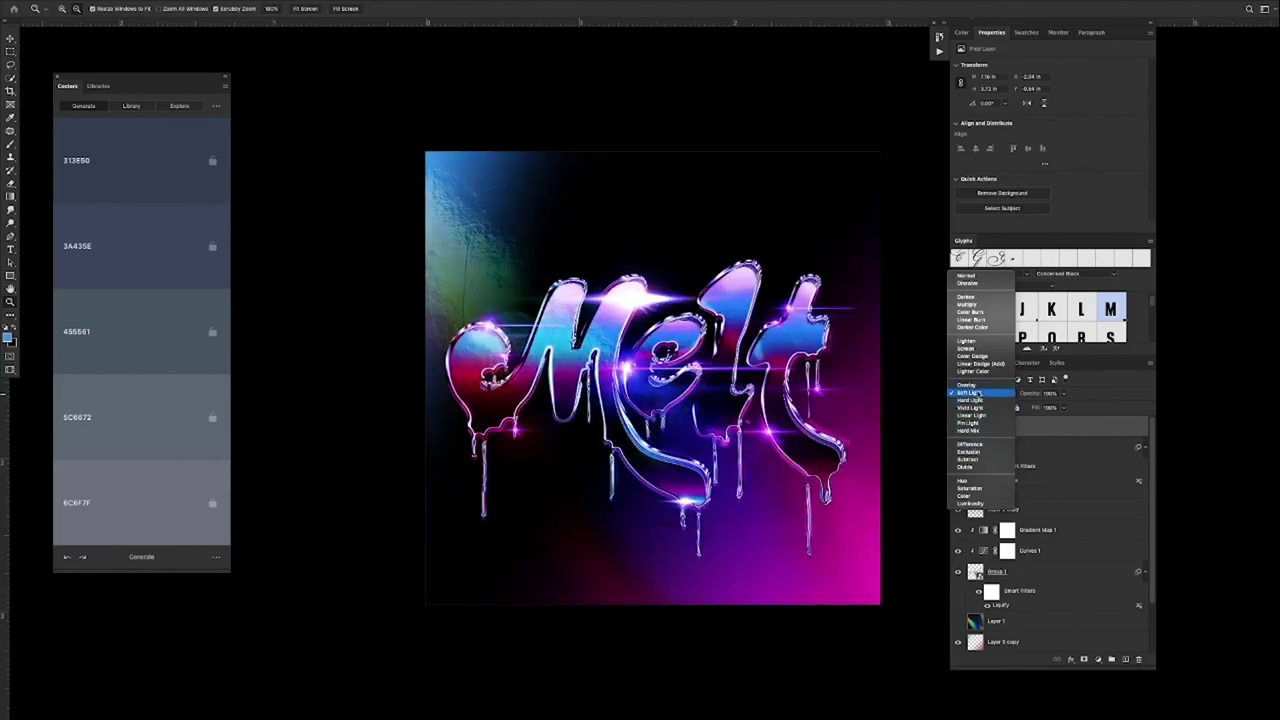
Step: Move Layer 7 beneath Group 1 at 100% opacity, then select Group 1
left_click(978, 394)
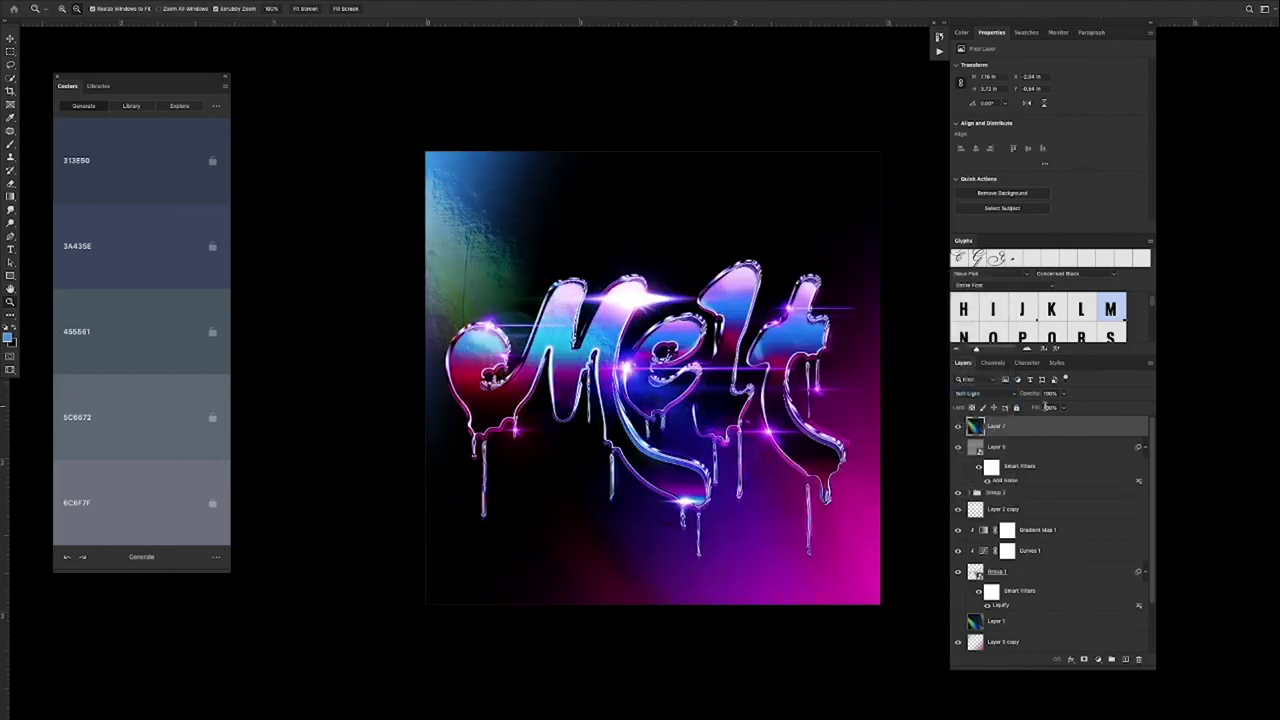
type("15")
key("Return")
left_click_drag(1076, 438, 1053, 538)
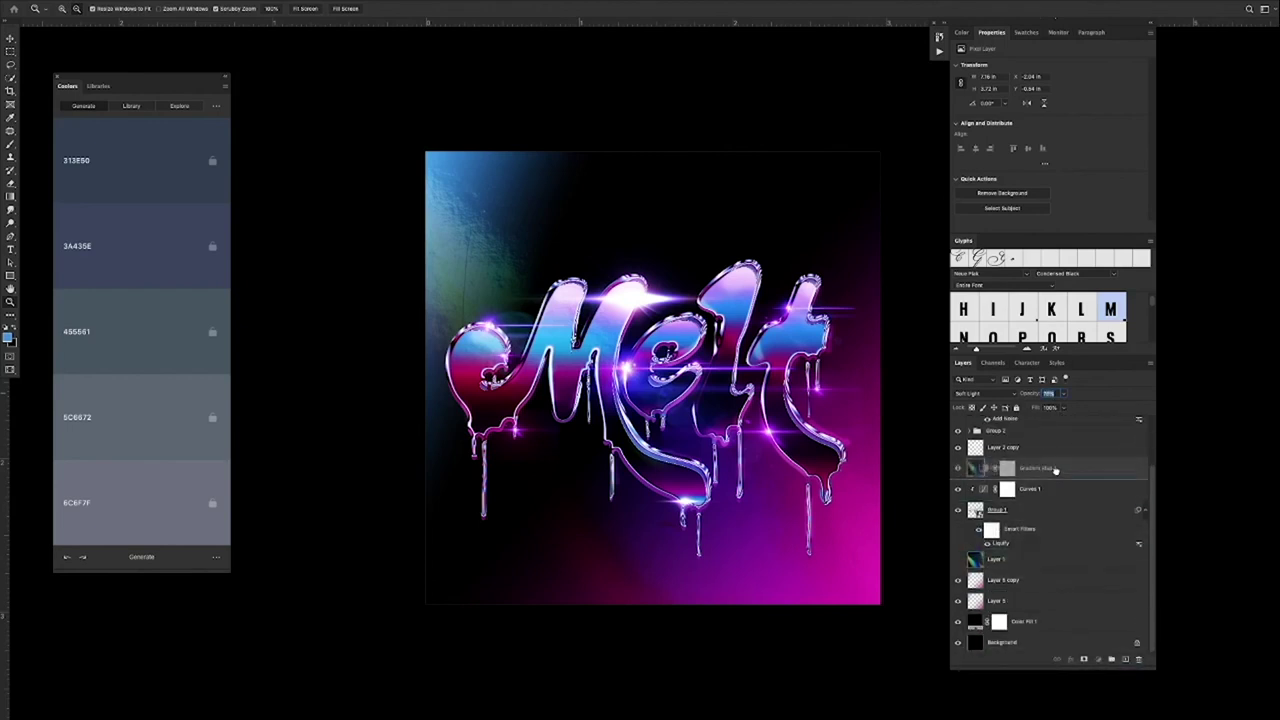
left_click_drag(1053, 537, 1046, 558)
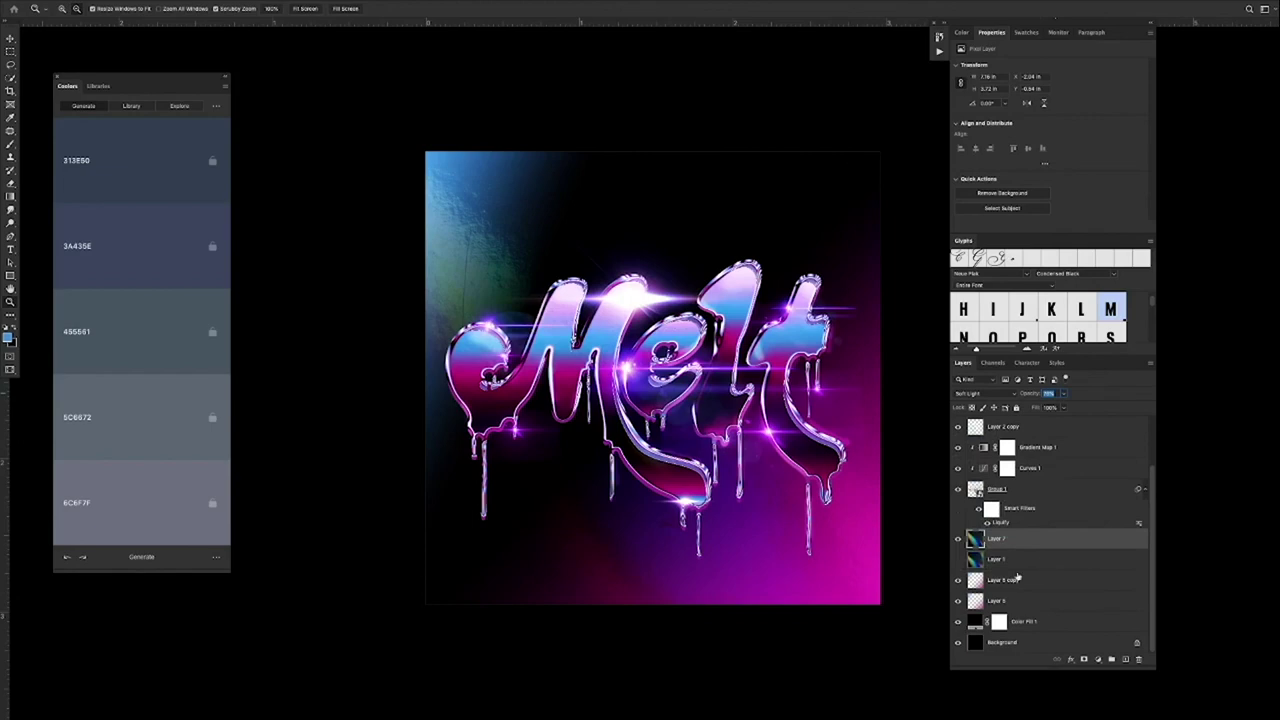
type("100")
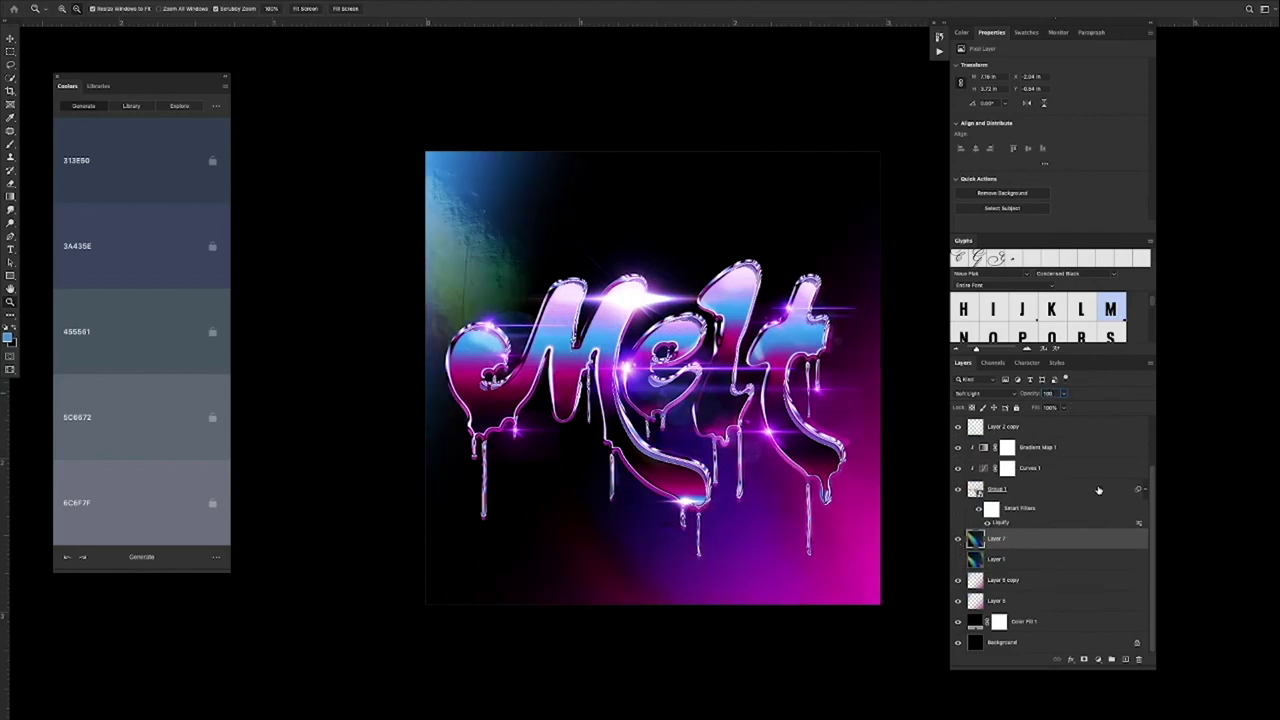
left_click(1094, 487)
scroll(717, 387, "up", 2)
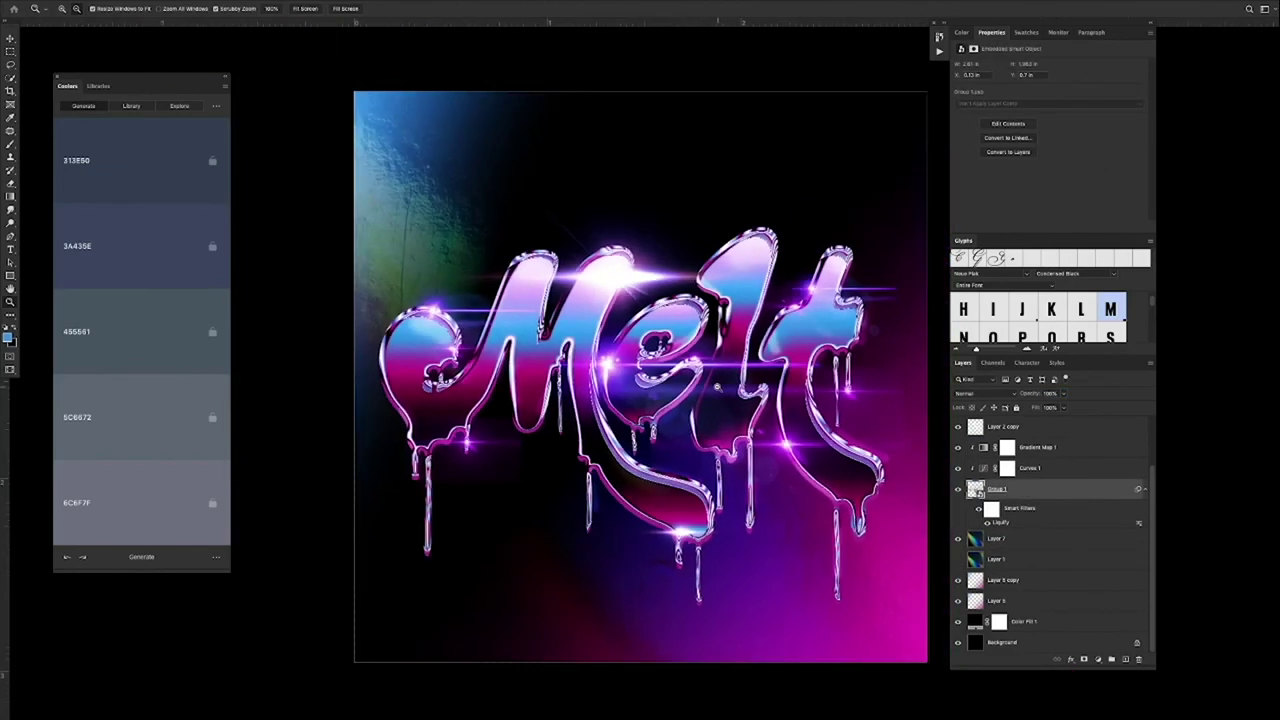
Step: Add a Color Lookup adjustment layer using the Fuji REALA 500D Kodak 2393 3DLUT
left_click(1079, 437)
left_click(1100, 660)
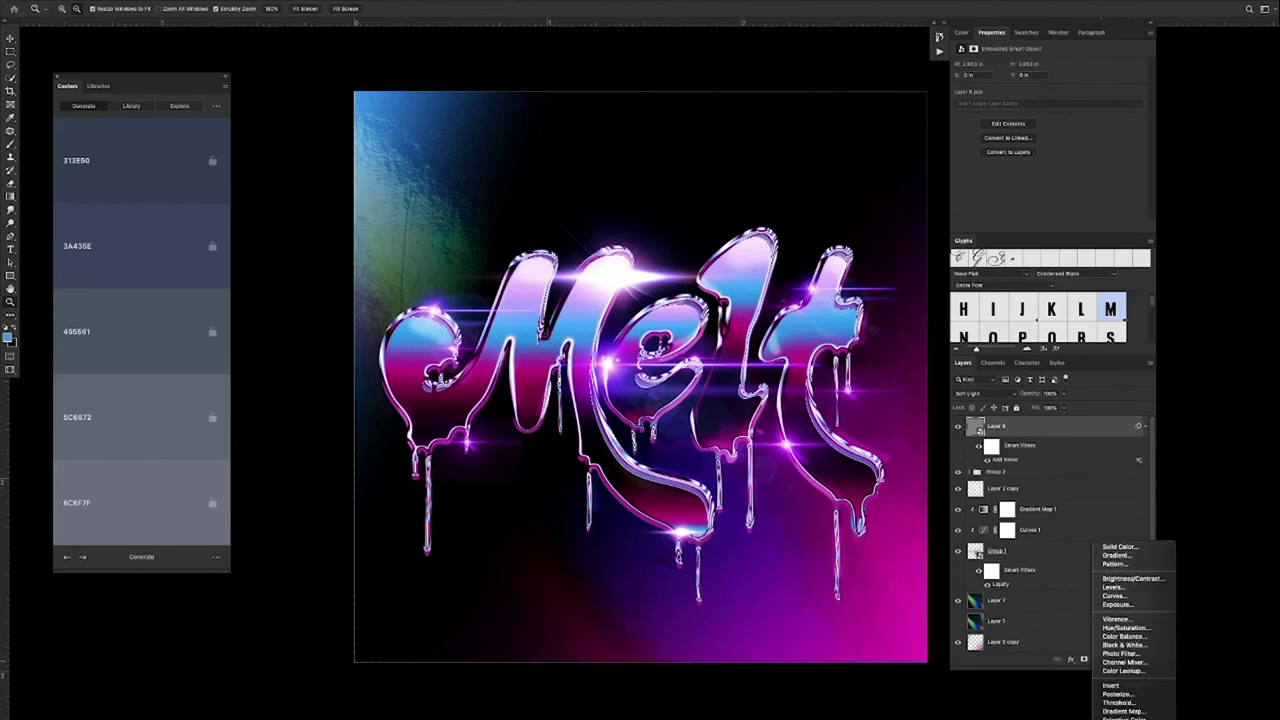
left_click(1122, 670)
left_click(1028, 66)
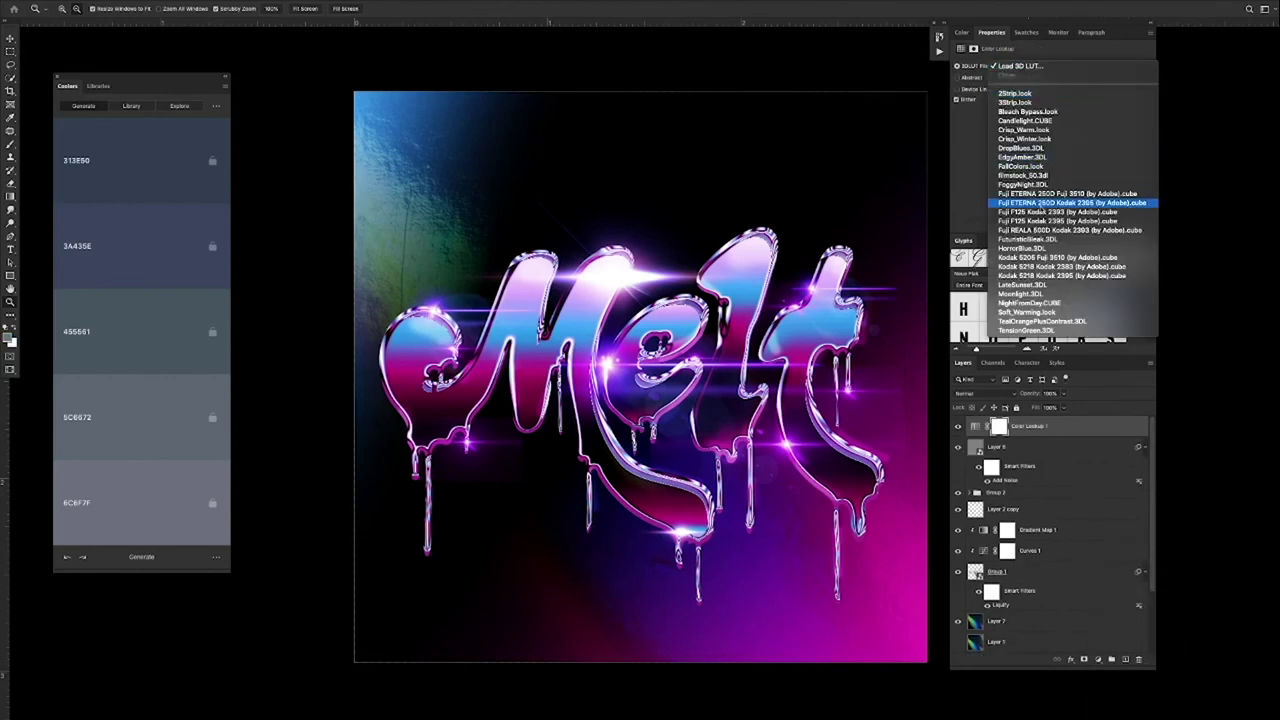
left_click(1045, 220)
left_click(1025, 66)
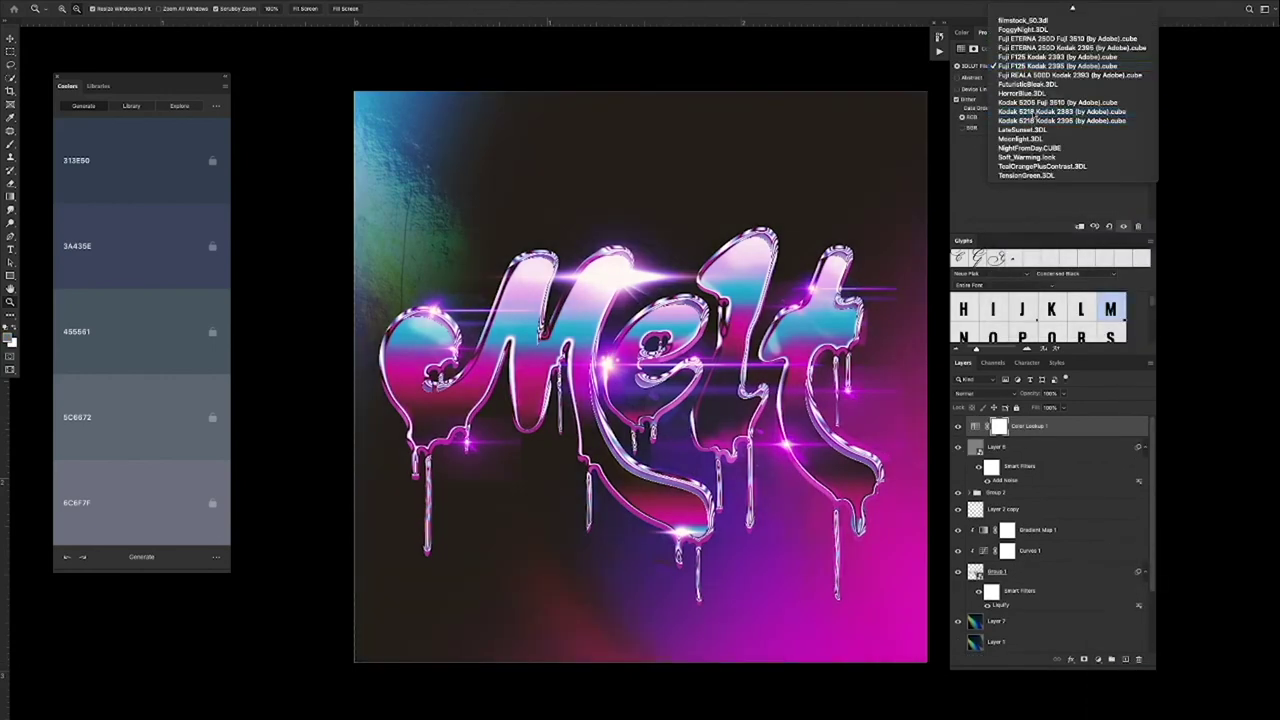
left_click(1033, 115)
left_click(1028, 66)
left_click(1030, 120)
left_click(1028, 66)
left_click(1025, 48)
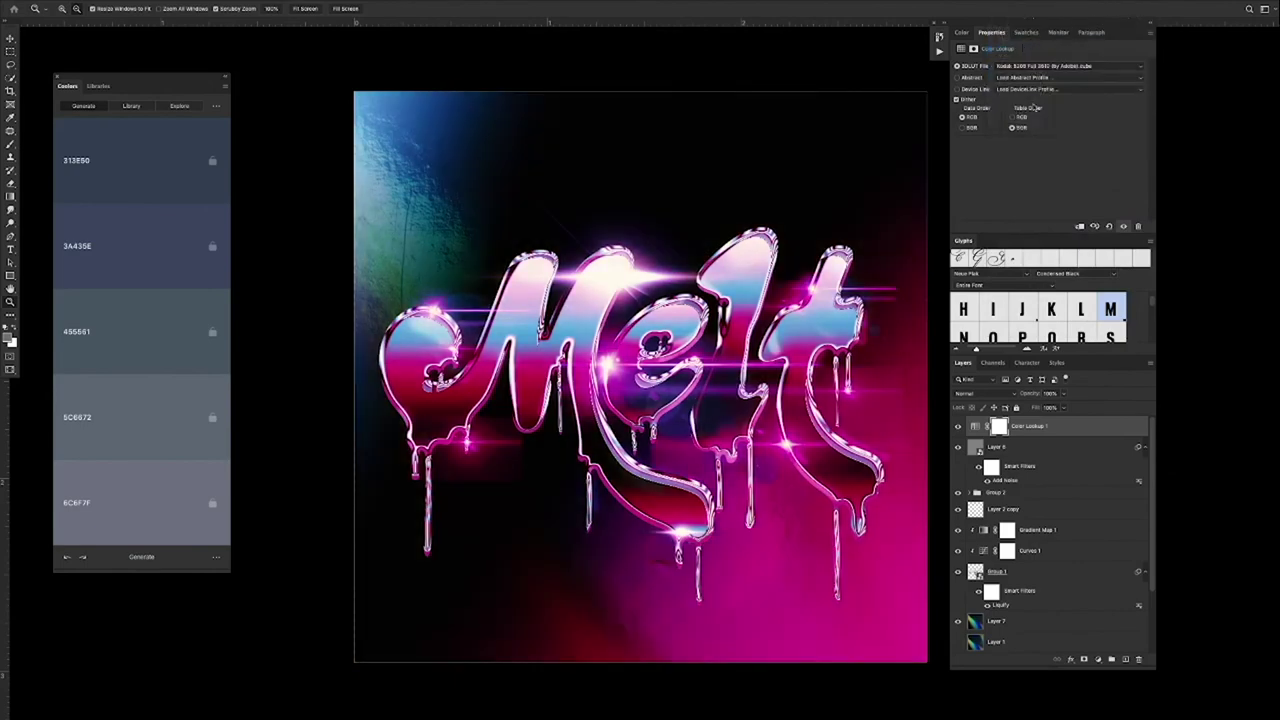
left_click(1027, 66)
left_click(1040, 115)
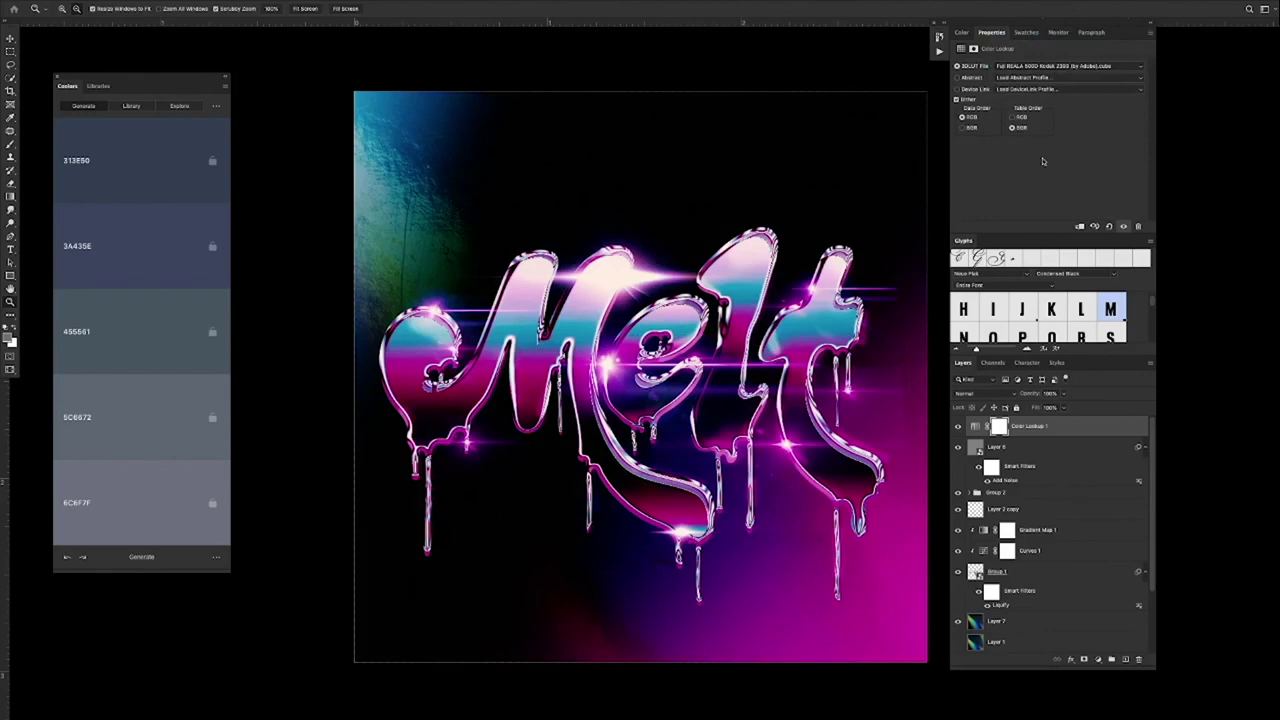
Step: Compare with Group 2 and the Melt text toggled, then enable Drop Shadow on Group 1
left_click(977, 493)
left_click(958, 493)
left_click(958, 493)
scroll(1144, 596, "down", 2)
left_click(958, 530)
left_click(958, 530)
right_click(997, 530)
left_click(1000, 517)
left_click(921, 284)
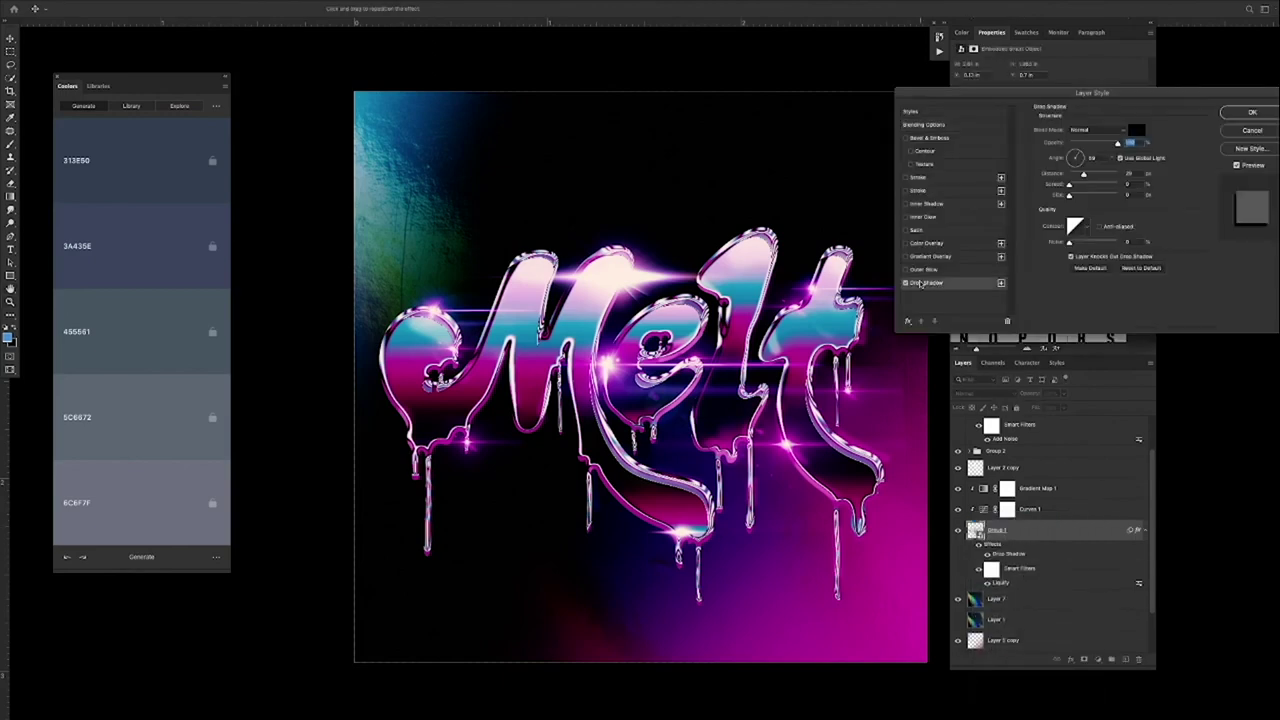
Step: Adjust the drop shadow distance and set its colour to a dark magenta sampled from the canvas
left_click_drag(1081, 176, 1086, 175)
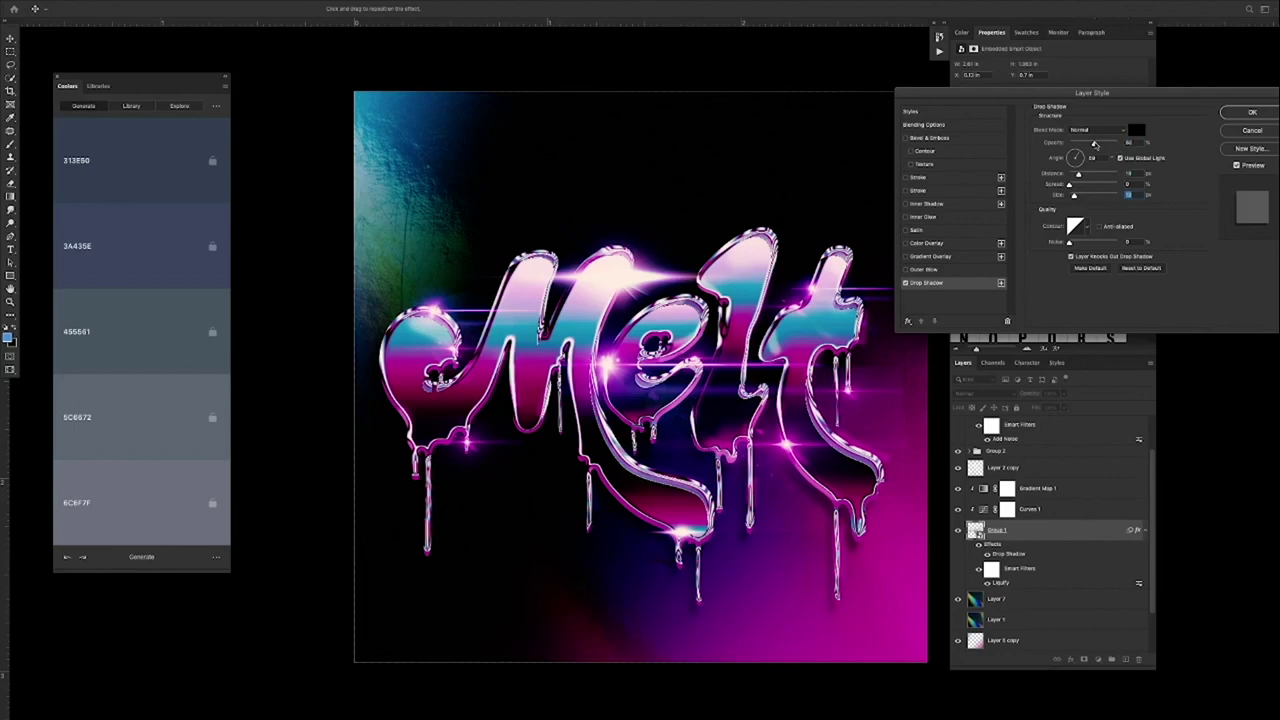
left_click(1136, 129)
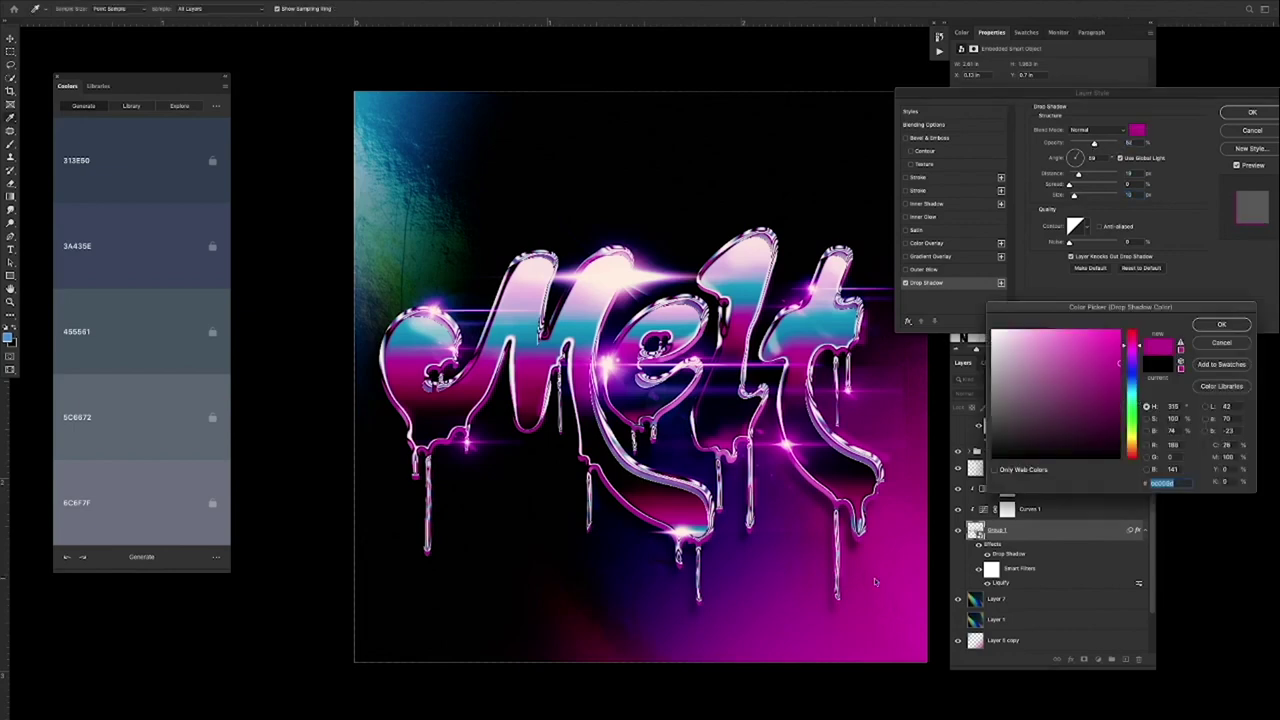
left_click(930, 385)
left_click_drag(1117, 424, 1114, 432)
left_click(1221, 324)
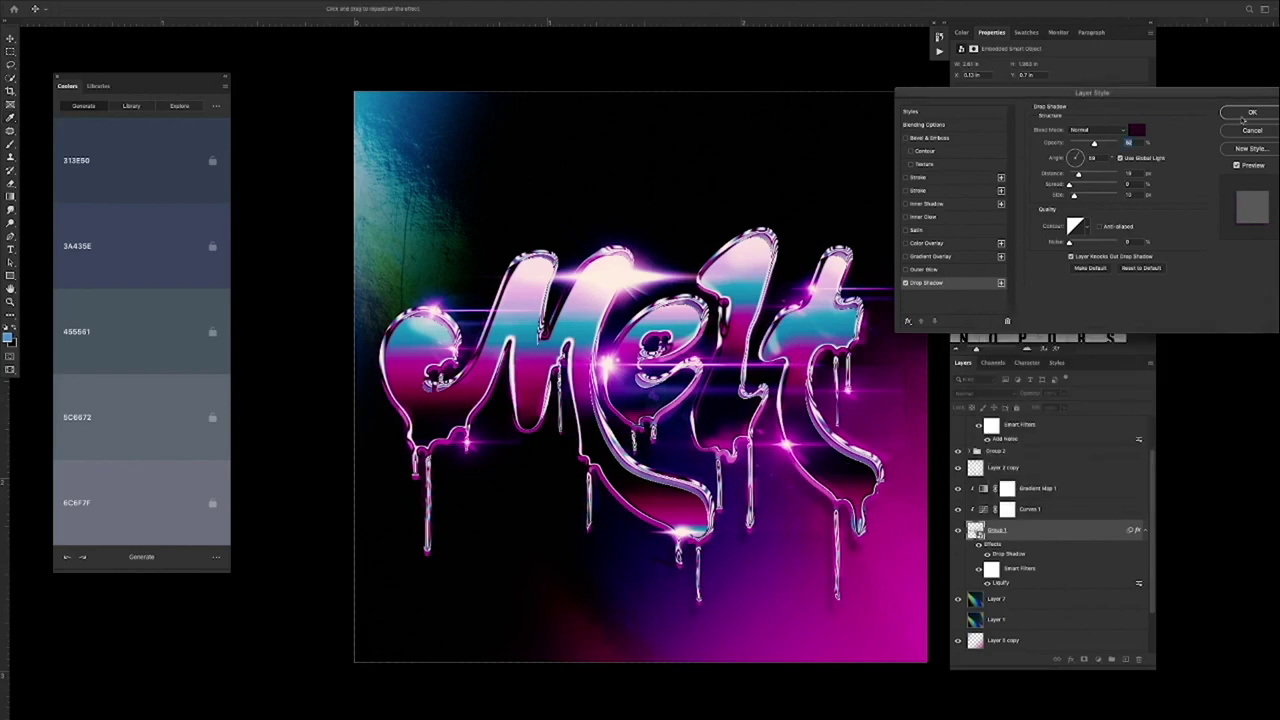
left_click(1251, 112)
Step: Zoom in on the Melt text and select Layer 8 from the canvas
key("z")
left_click_drag(700, 397, 730, 397)
key("v")
right_click(531, 337)
left_click(555, 345)
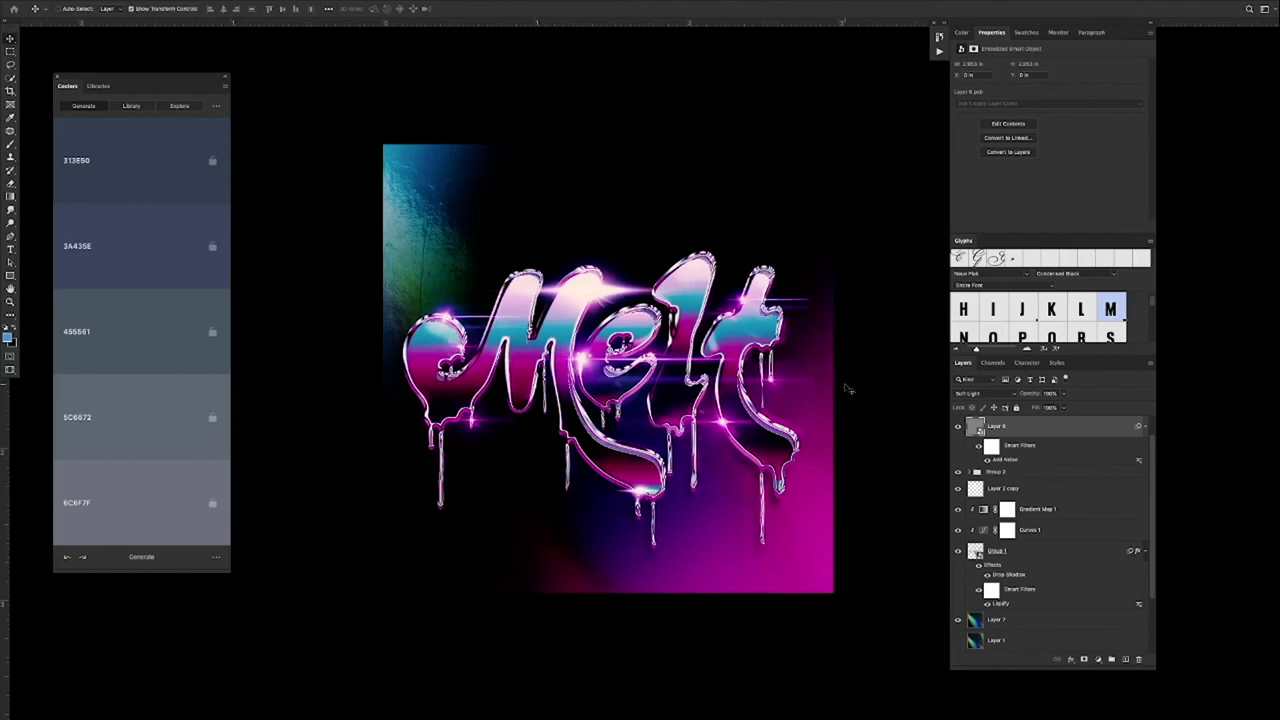
Step: Zoom out, leave quick mask mode, and select Layer 6
key("z")
mouse_move(685, 370)
left_mouse_down()
mouse_move(552, 465)
mouse_move(520, 465)
left_mouse_up()
key("v")
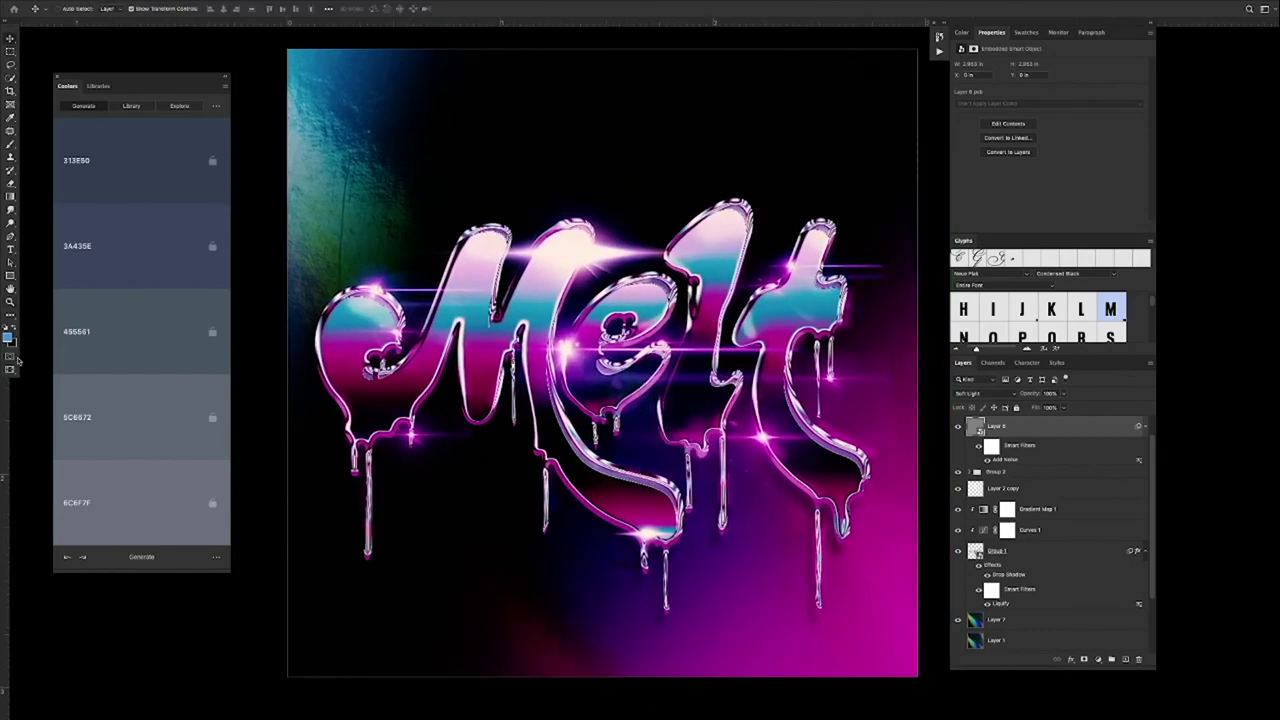
double_click(11, 356)
key("Return")
key("q")
left_click(1037, 488)
left_click(690, 350)
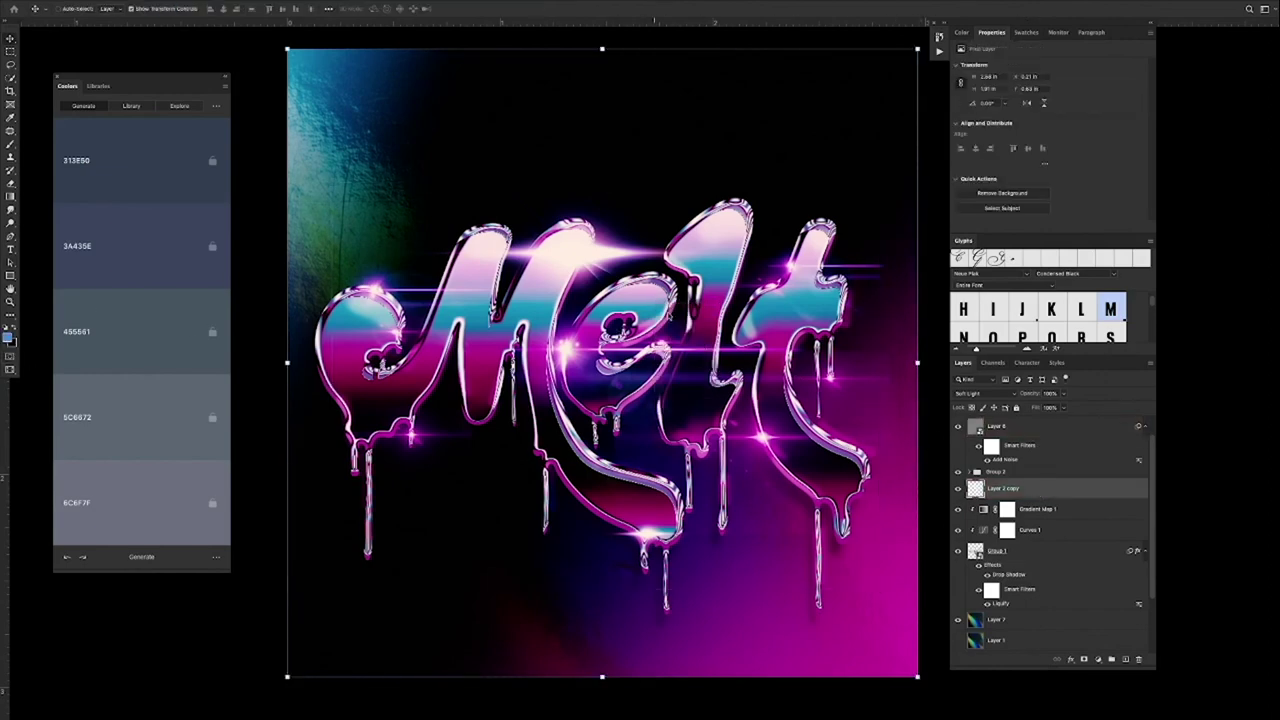
Step: Duplicate the Layer 7 texture at 15% opacity and review the artwork full screen
left_click(984, 624)
key("ctrl+j")
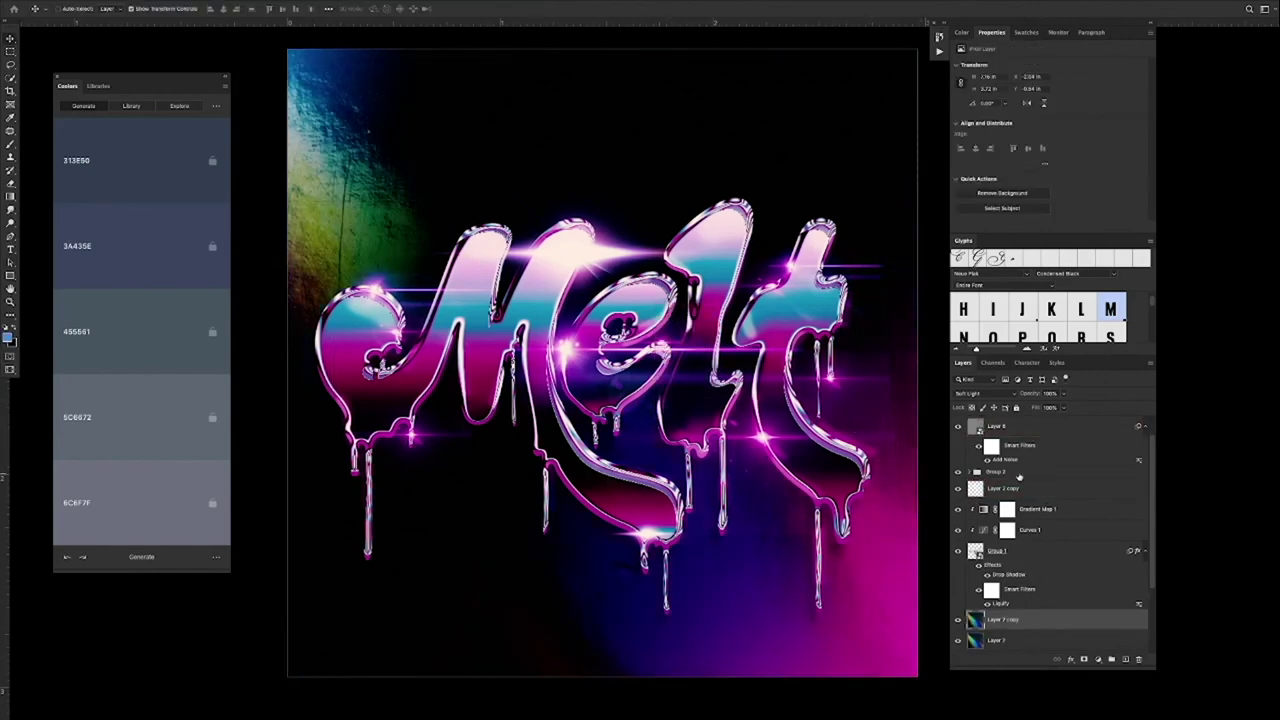
key("a")
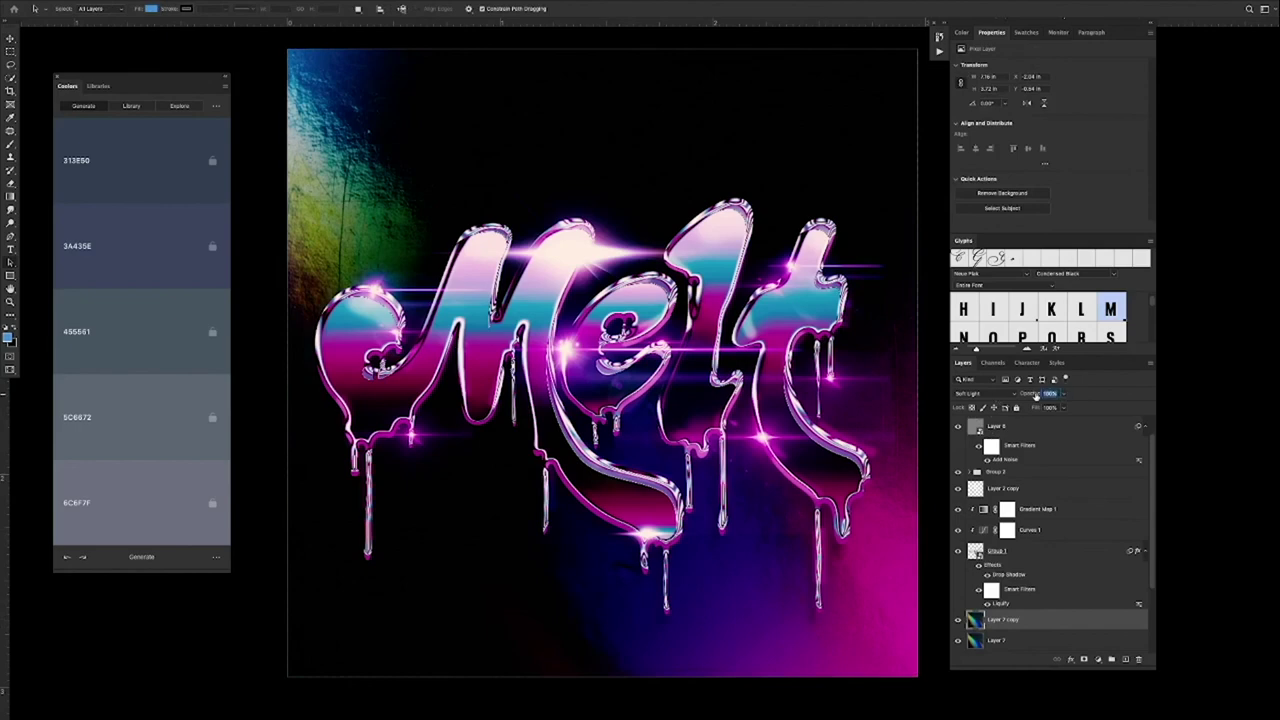
type("15")
key("ctrl+minus")
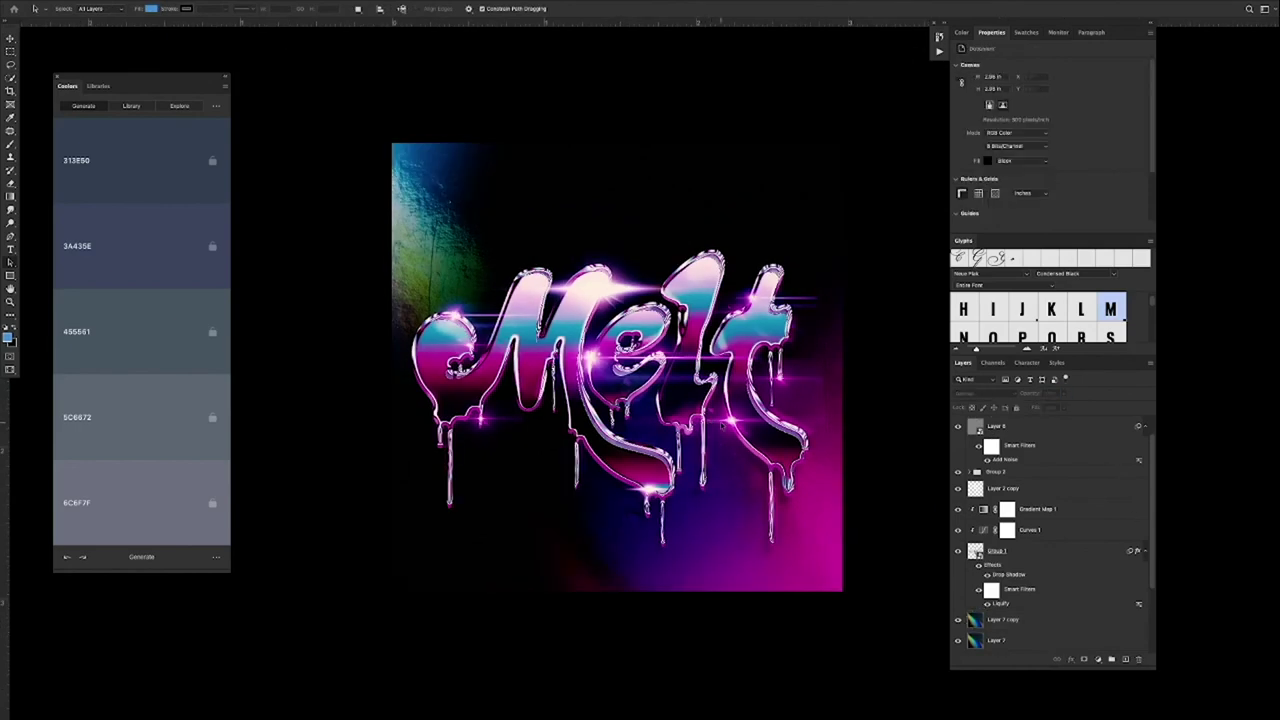
key("z")
left_click_drag(700, 412, 735, 412)
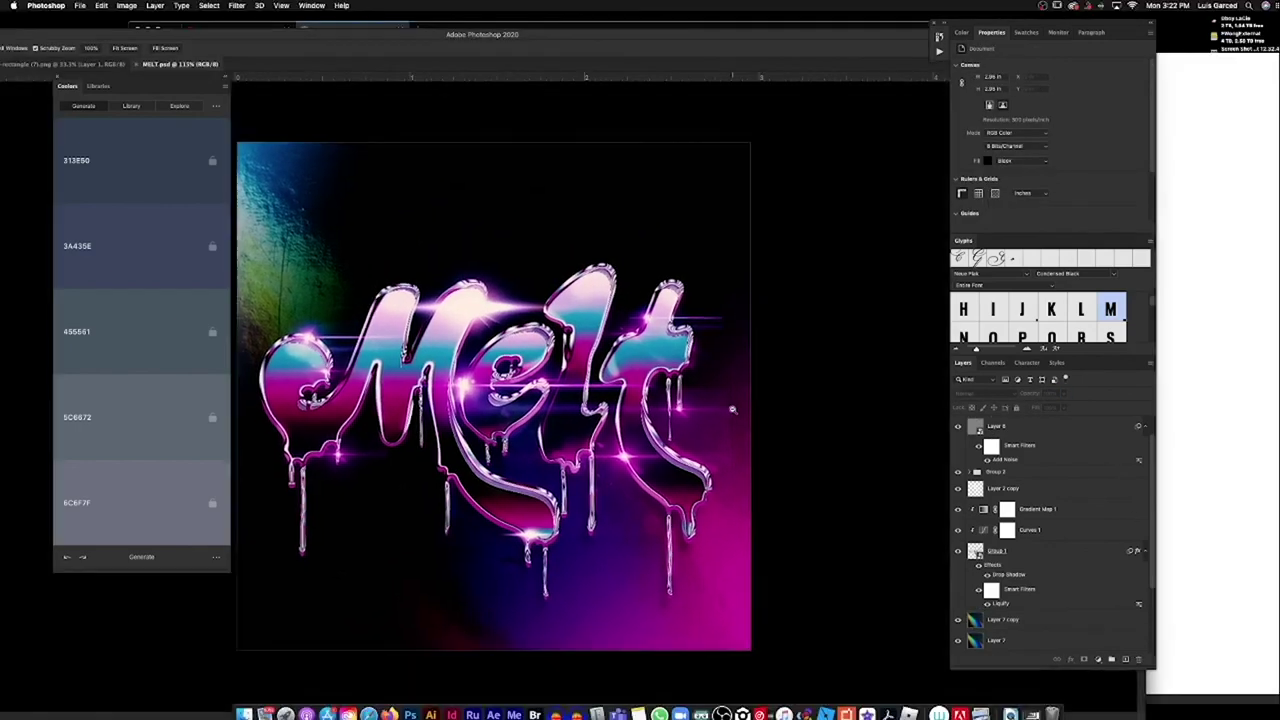
key("f")
key("f")
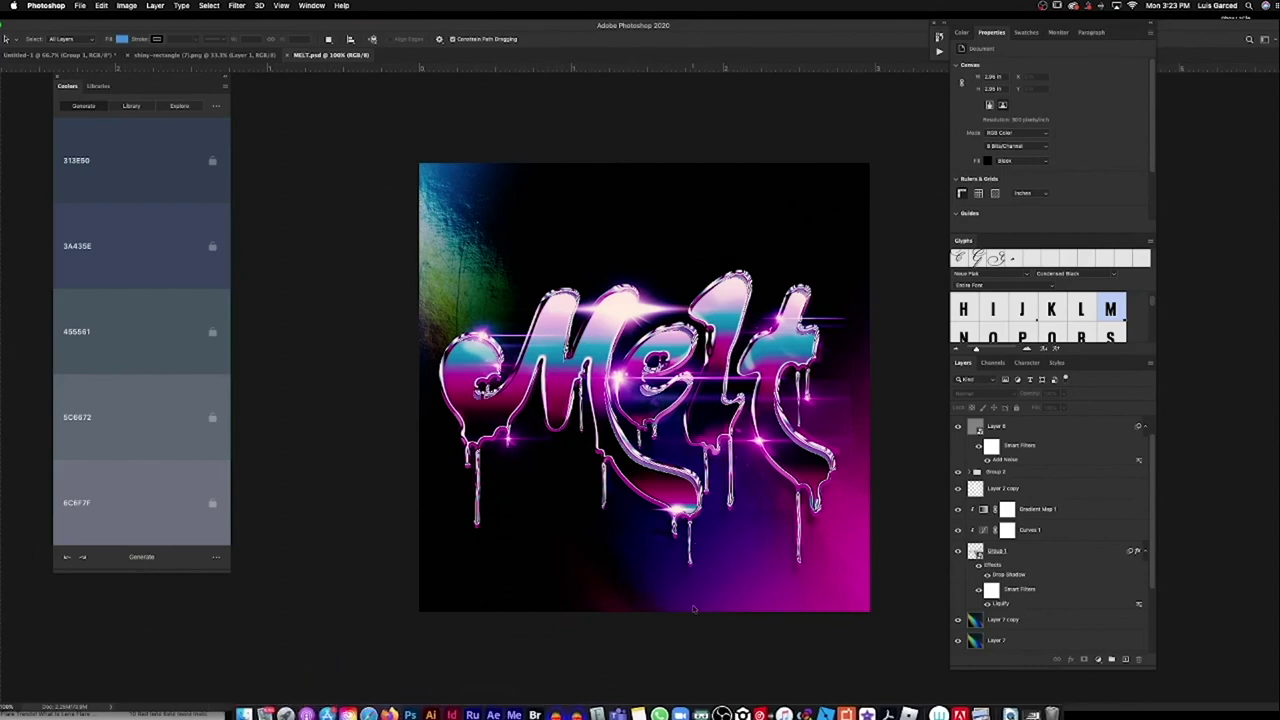
Step: Switch to the Brush tool and add a new empty layer above Layer 6
key("b")
scroll(590, 270, "up", 3)
scroll(640, 265, "down", 1)
left_click(35, 40)
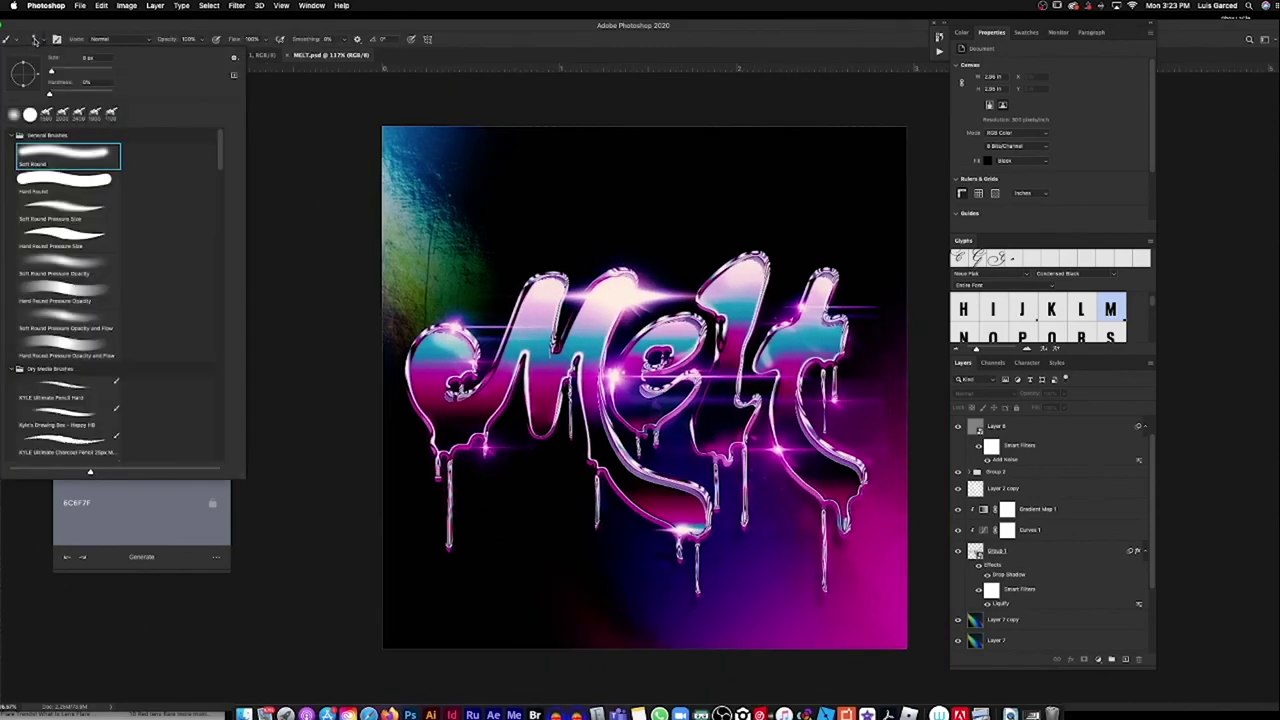
scroll(160, 245, "down", 5)
left_click(610, 340)
key("Return")
left_click(1066, 434)
key("ctrl+shift+alt+n")
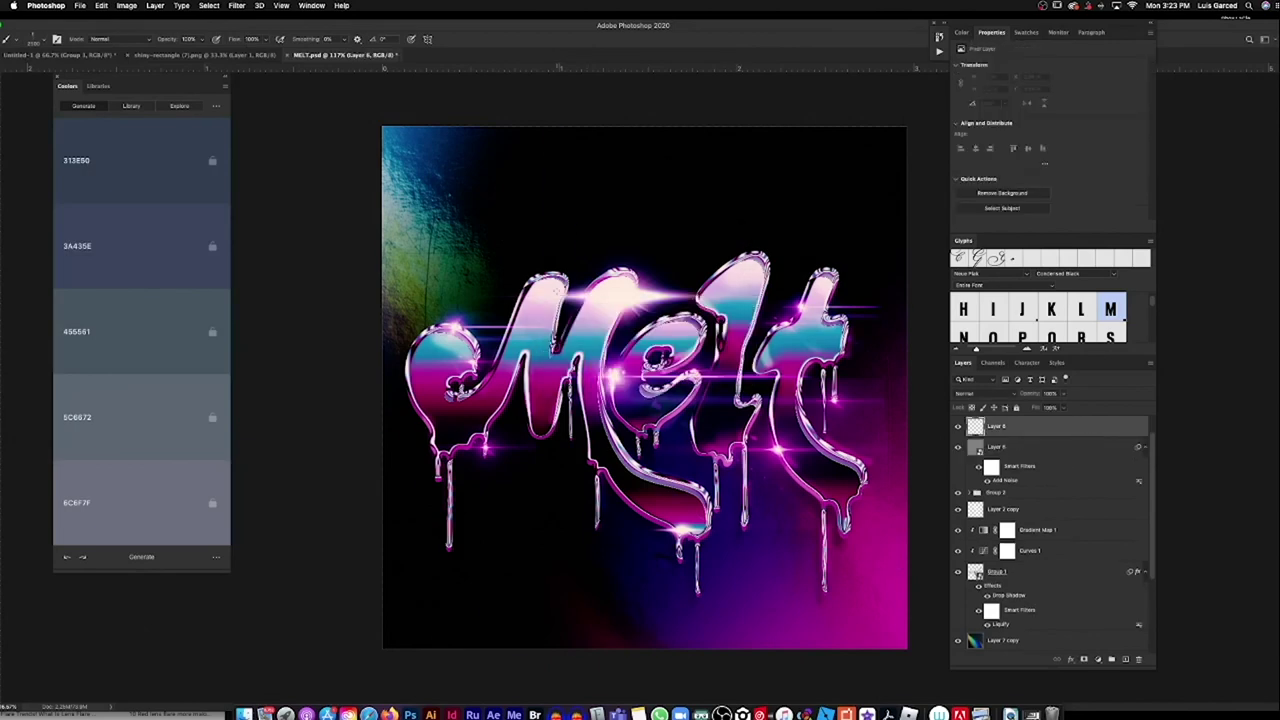
Step: Test-stamp white lightning bolts at several positions, undoing each and trying a different lightning brush
left_click(640, 294)
key("ctrl+z")
left_click(598, 240)
key("ctrl+z")
left_click(600, 246)
key("ctrl+z")
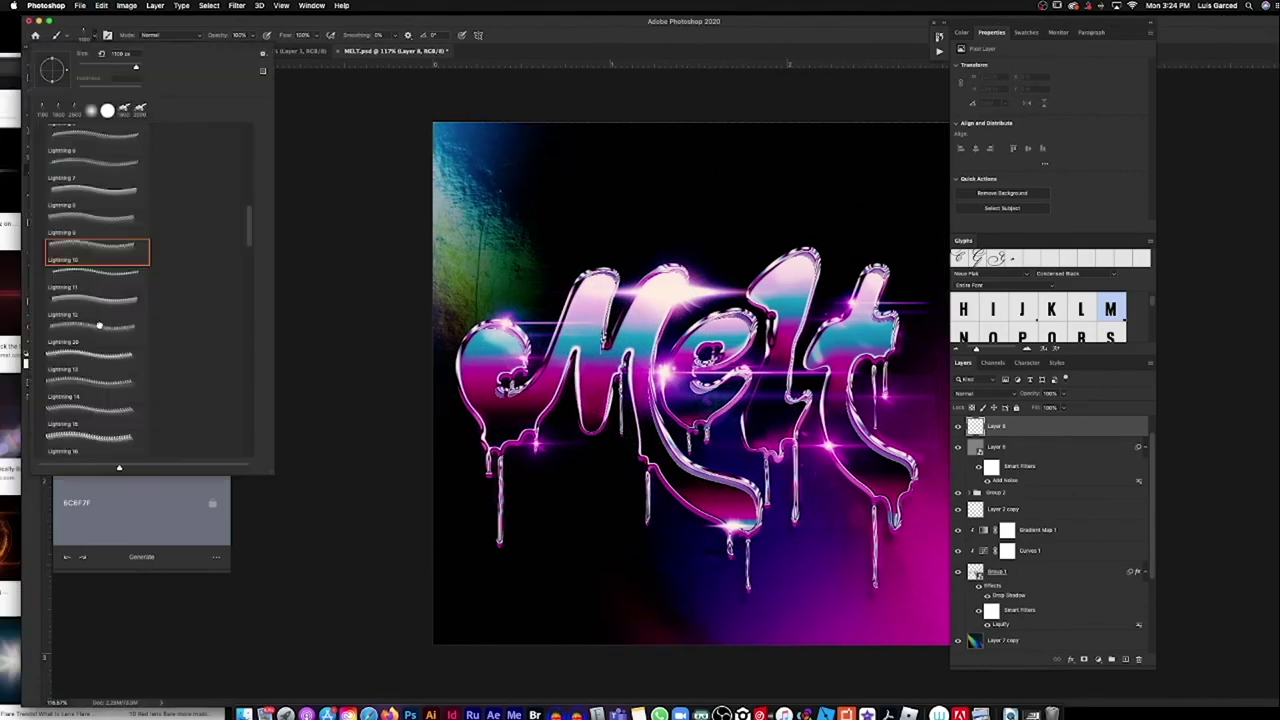
left_click(643, 214)
key("ctrl+z")
left_click(592, 214)
key("ctrl+z")
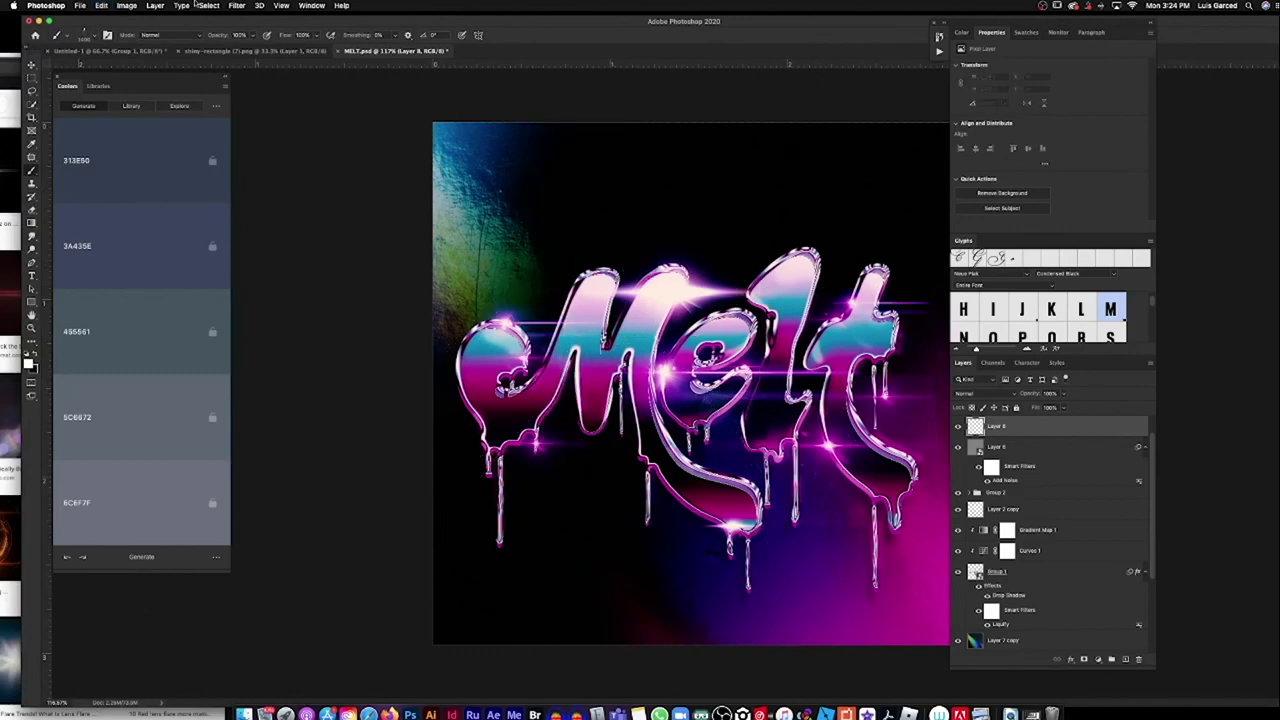
Step: Pick another Lightning brush preset and stamp white bolts across the center of the canvas
left_click(96, 38)
left_click(97, 389)
left_click(600, 300)
key("ctrl+z")
left_click(615, 305)
Step: Set the lightning layer to Overlay and send it down below the Melt text group
left_click(980, 393)
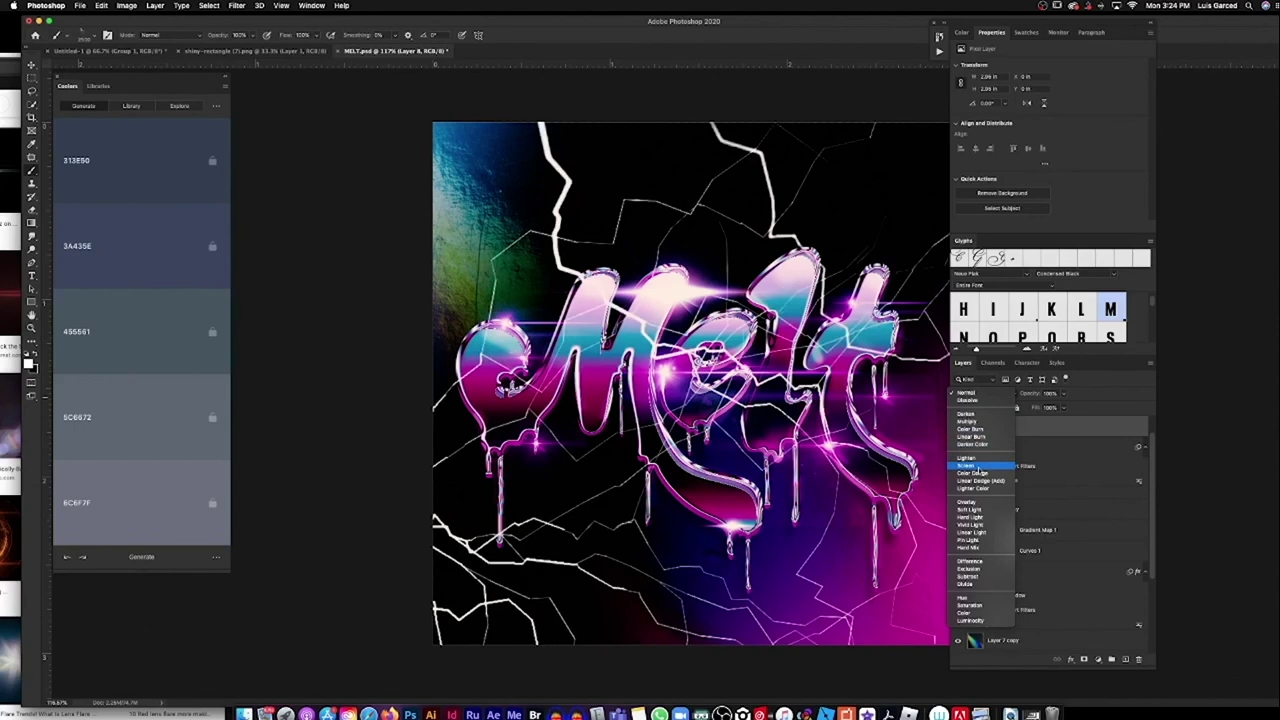
left_click(975, 502)
left_click_drag(600, 345, 655, 349)
key("ctrl+bracketleft")
key("ctrl+bracketleft")
key("ctrl+bracketleft")
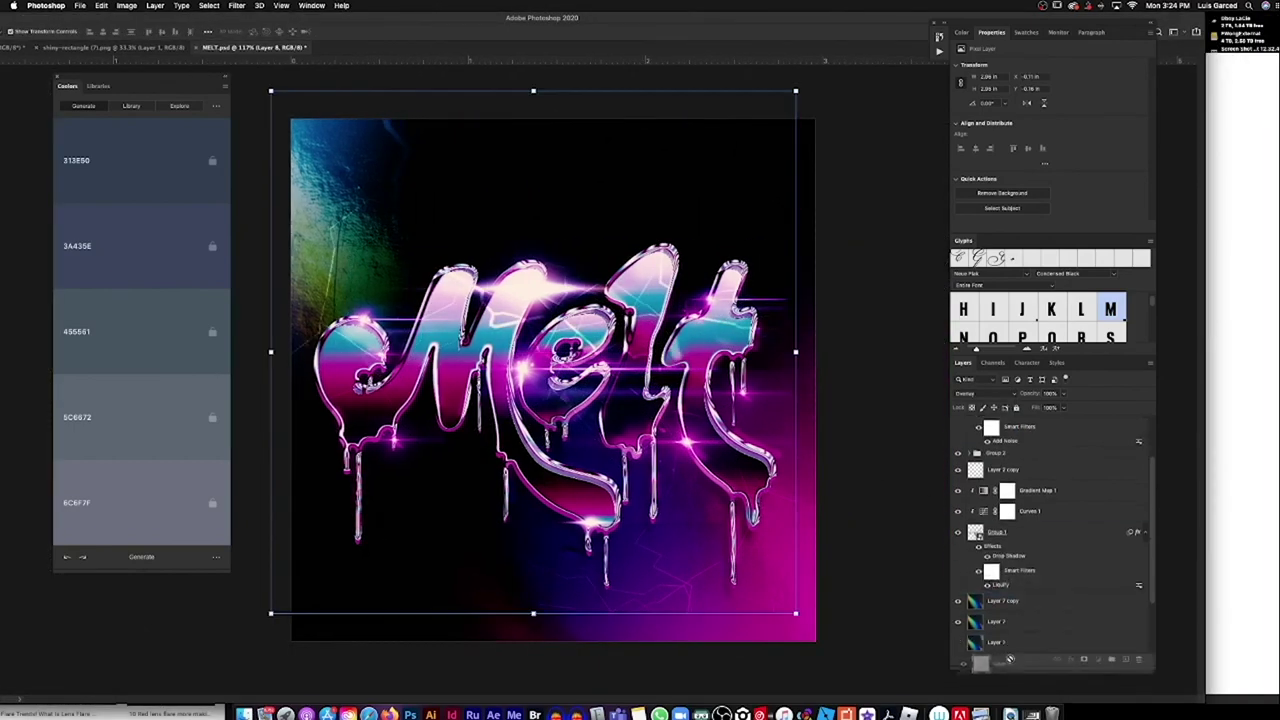
key("ctrl+bracketleft")
key("ctrl+bracketleft")
Step: Enlarge the lightning to cover more canvas and duplicate it as Layer 8 copy
key("v")
left_click_drag(714, 486, 694, 506)
key("Delete")
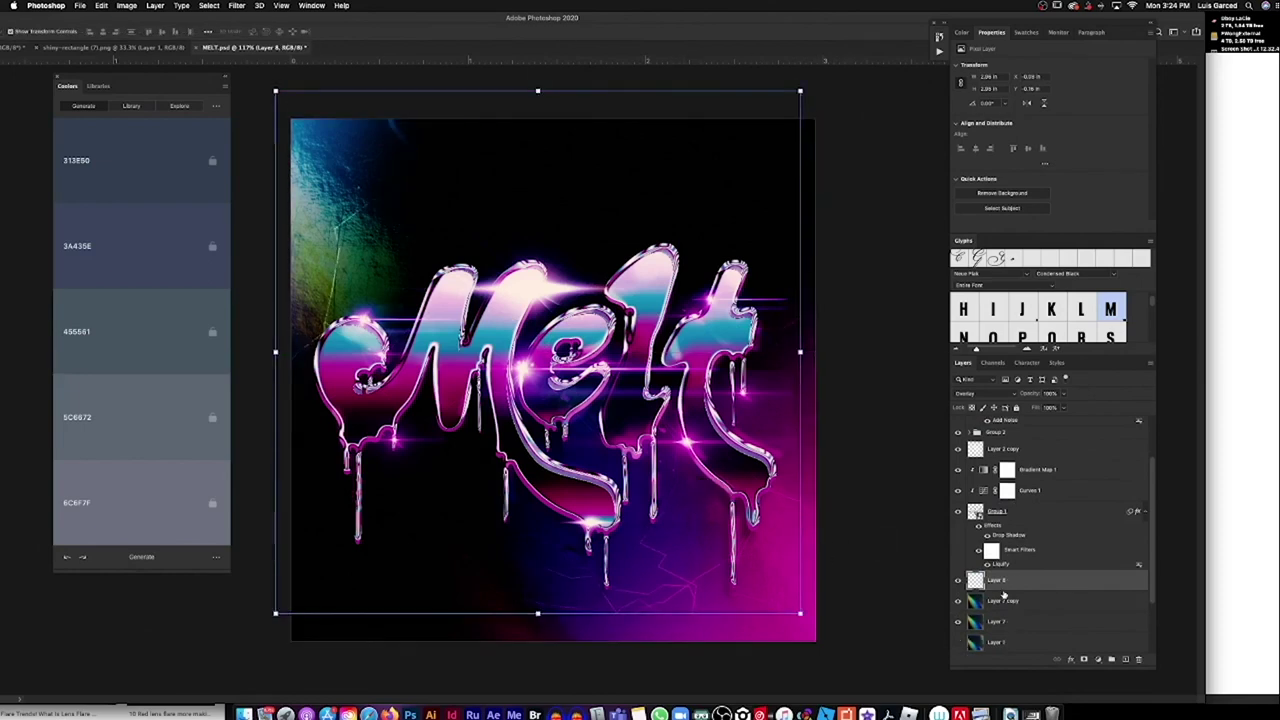
left_click_drag(824, 118, 835, 92)
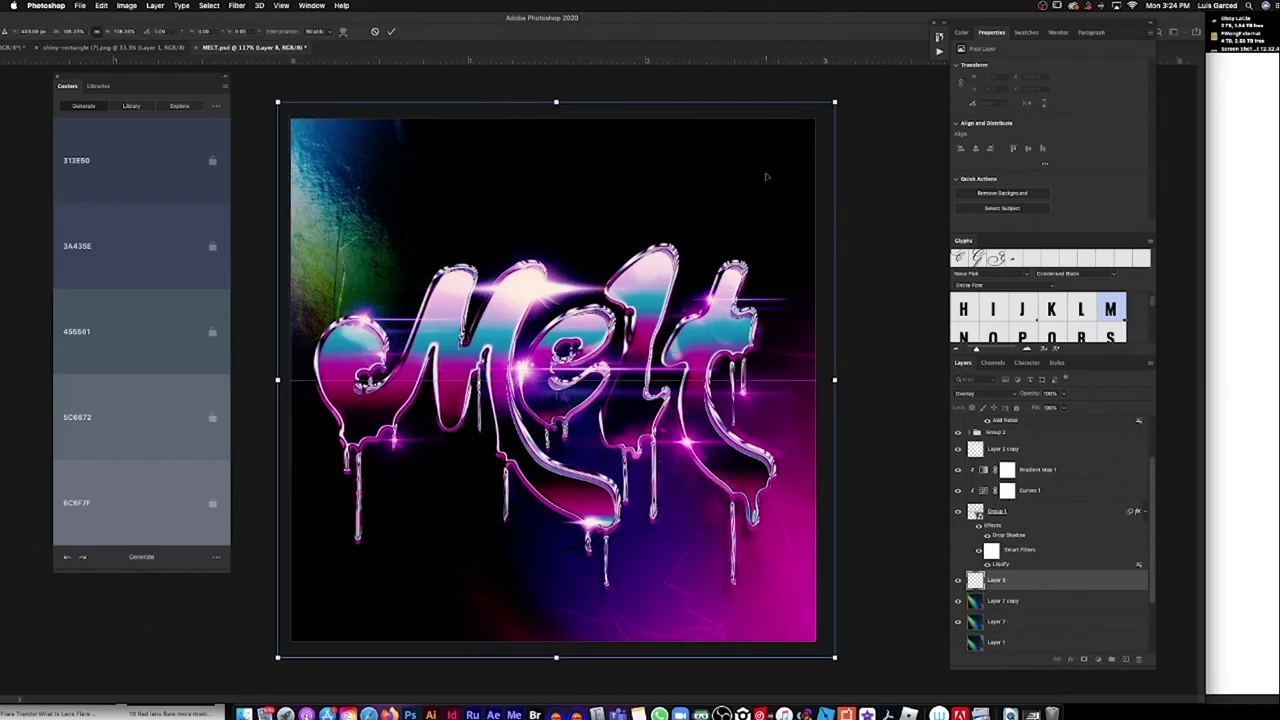
key("ctrl+j")
key("z")
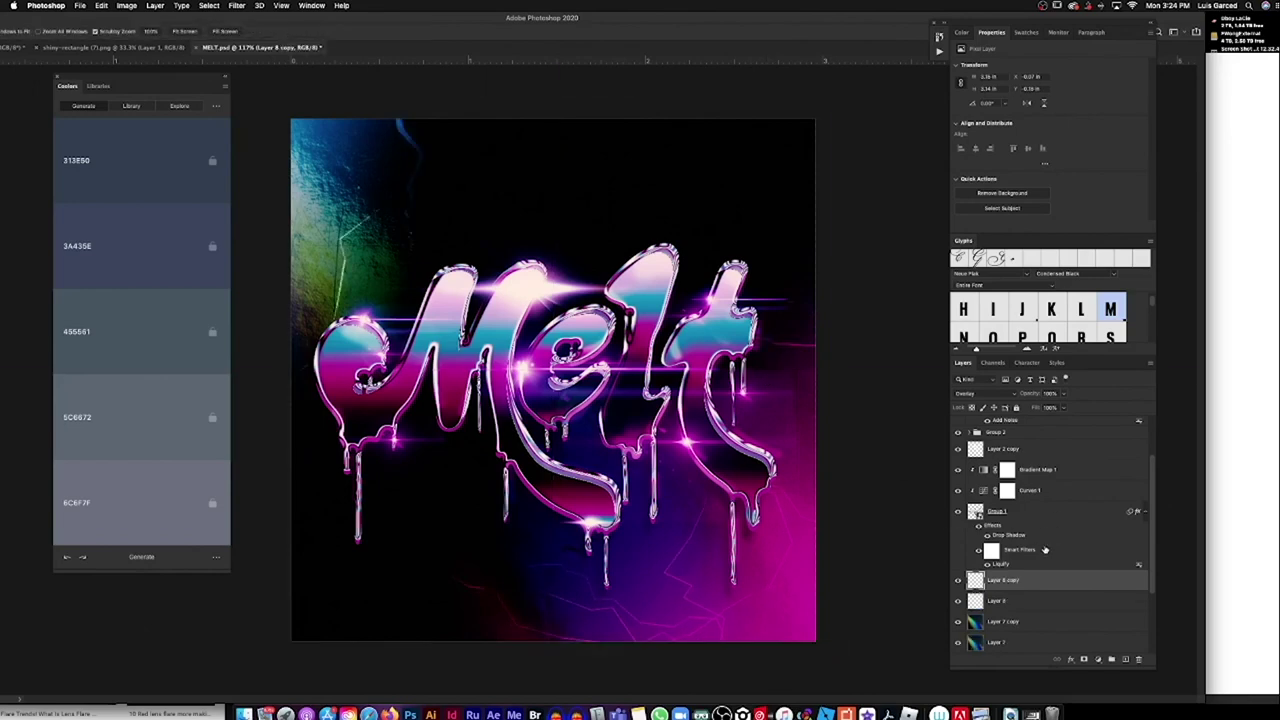
key("ctrl+minus")
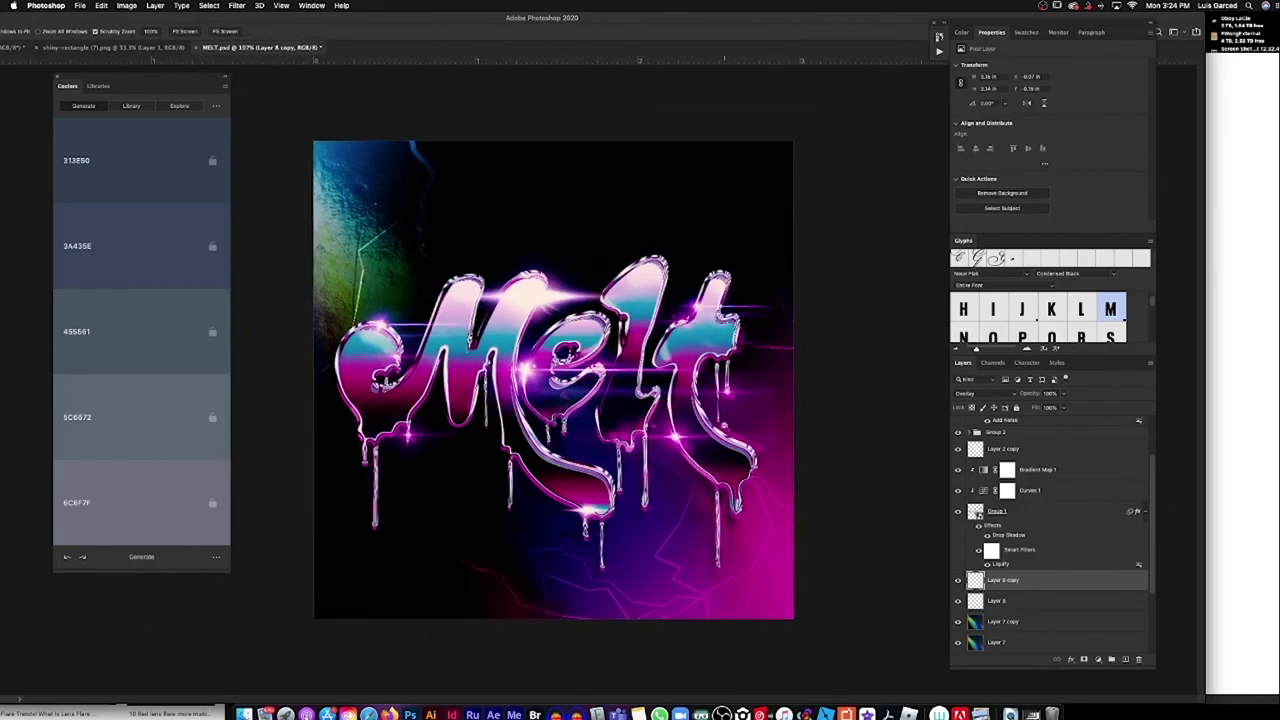